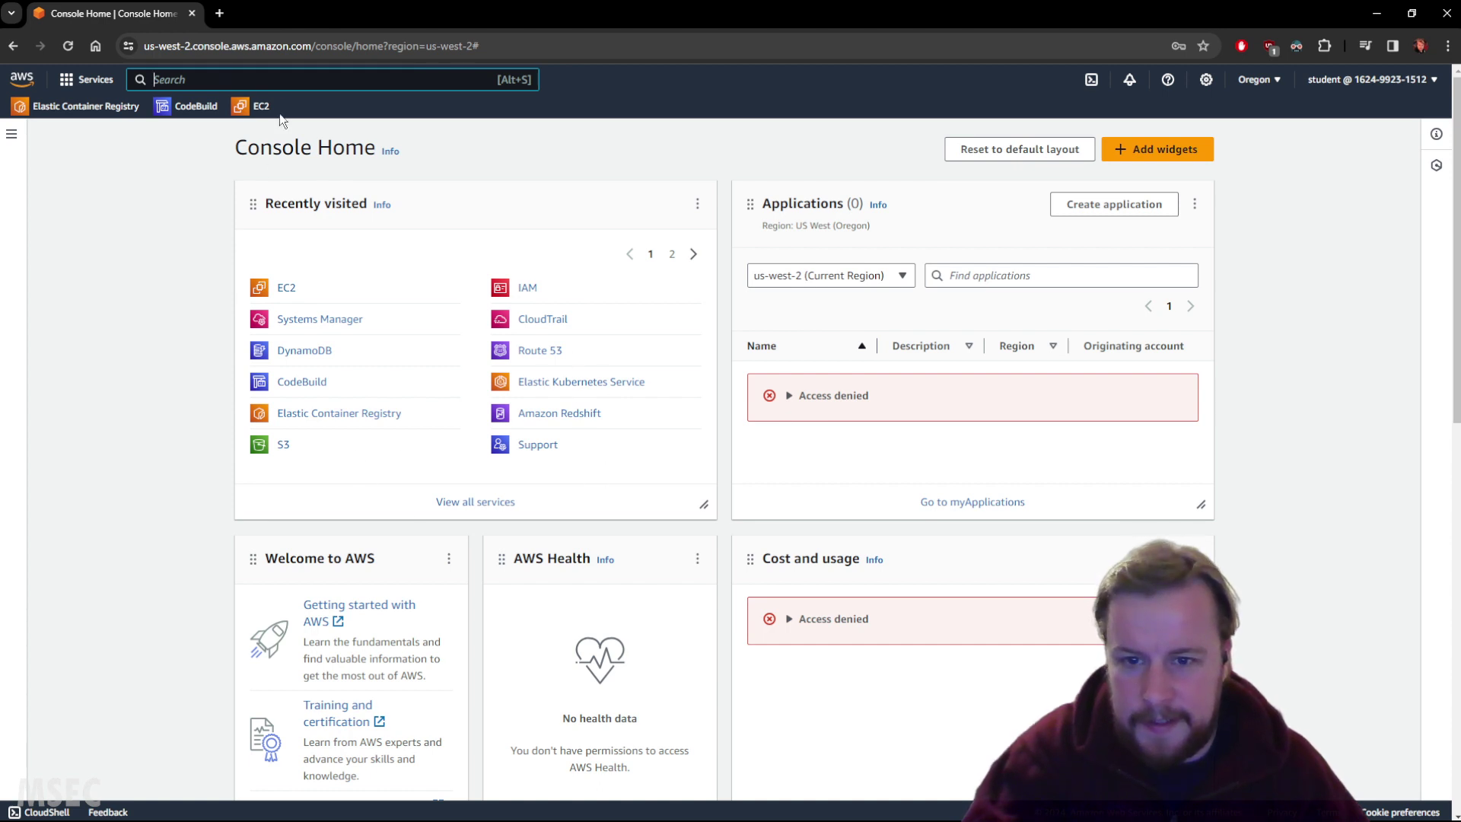
Open the RDS service and start creating a new DB subnet group.
click(272, 82)
text(rds)
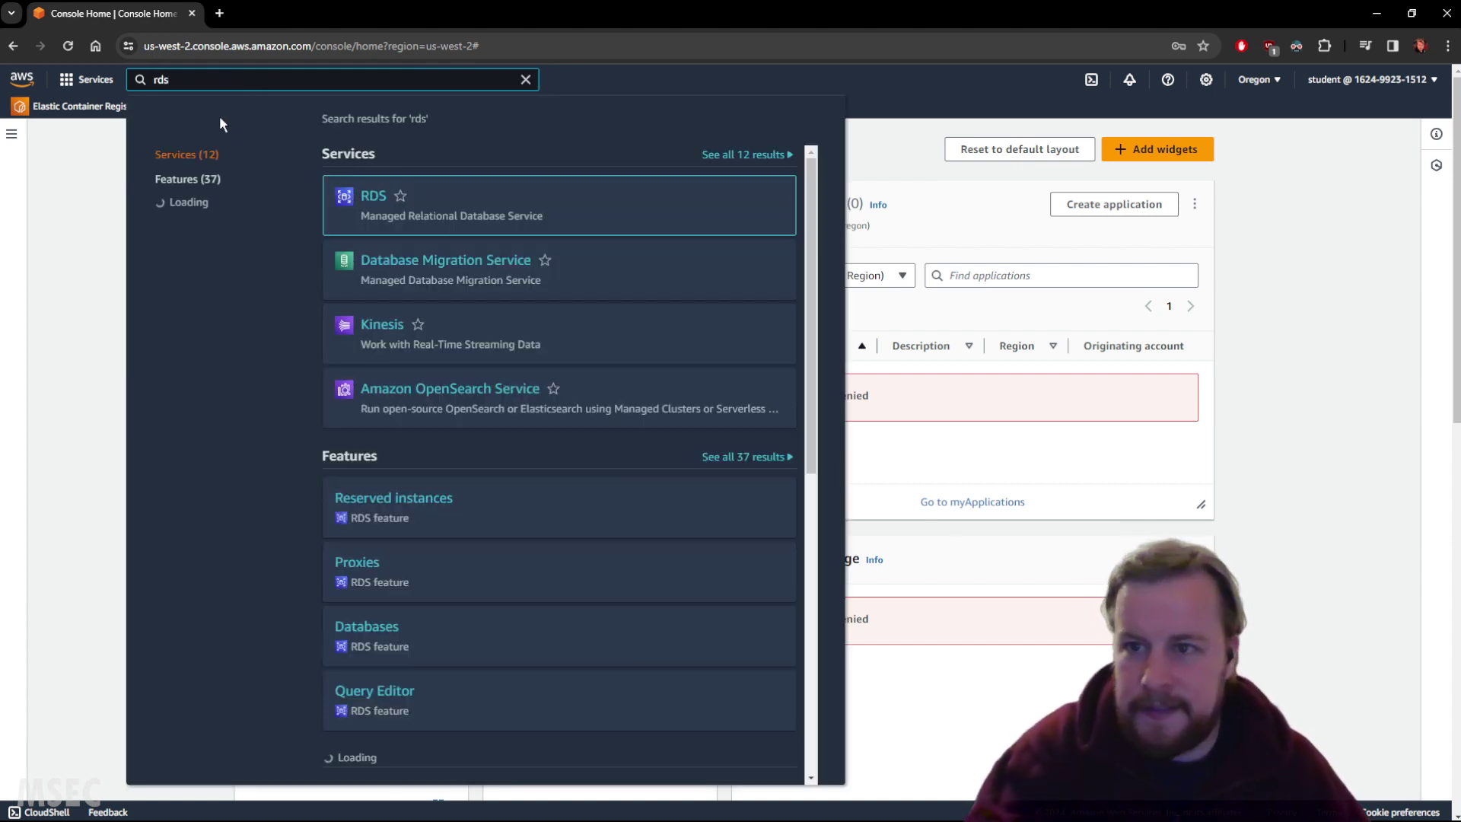
click(375, 197)
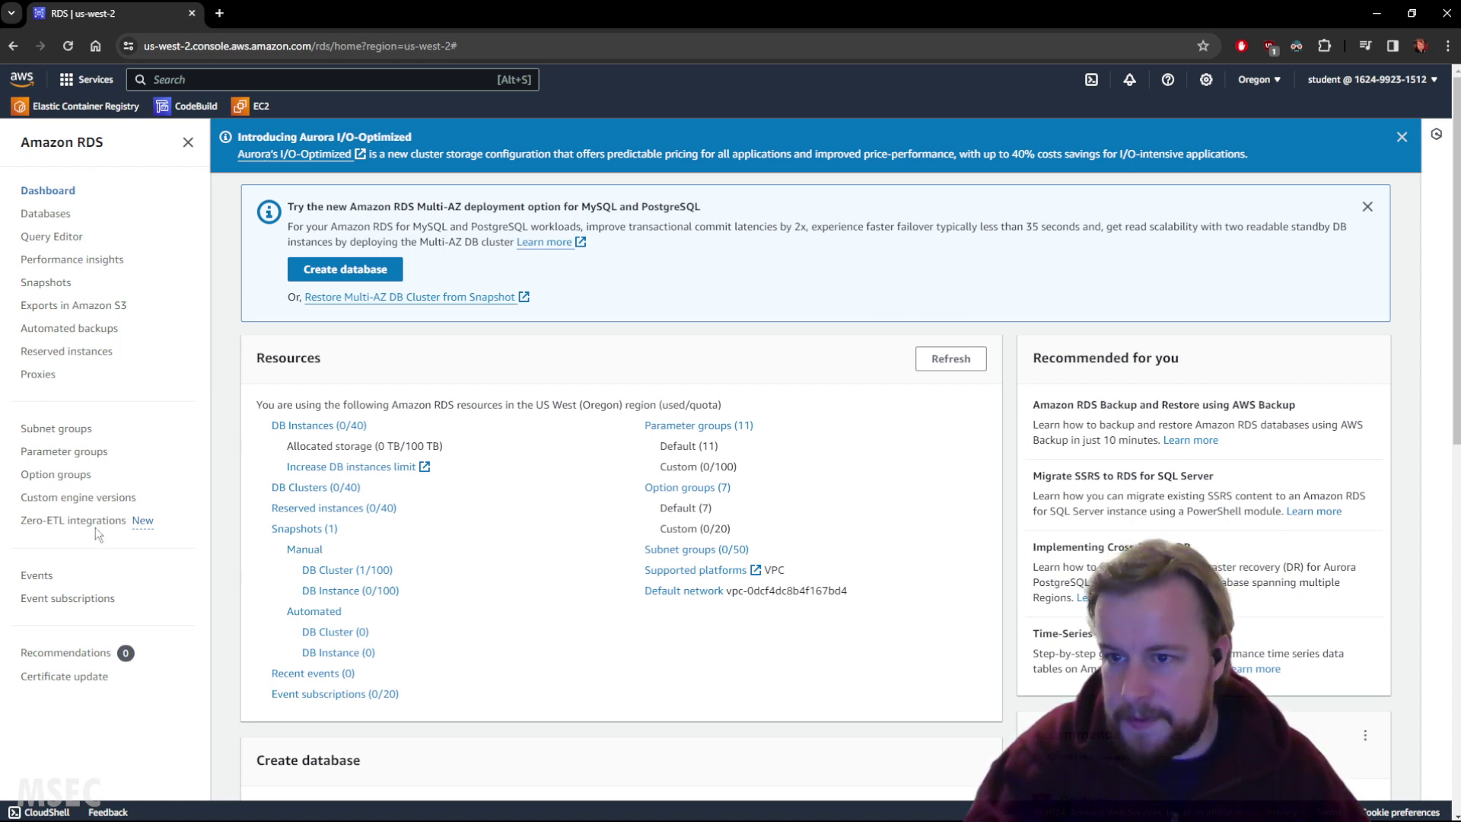
click(78, 437)
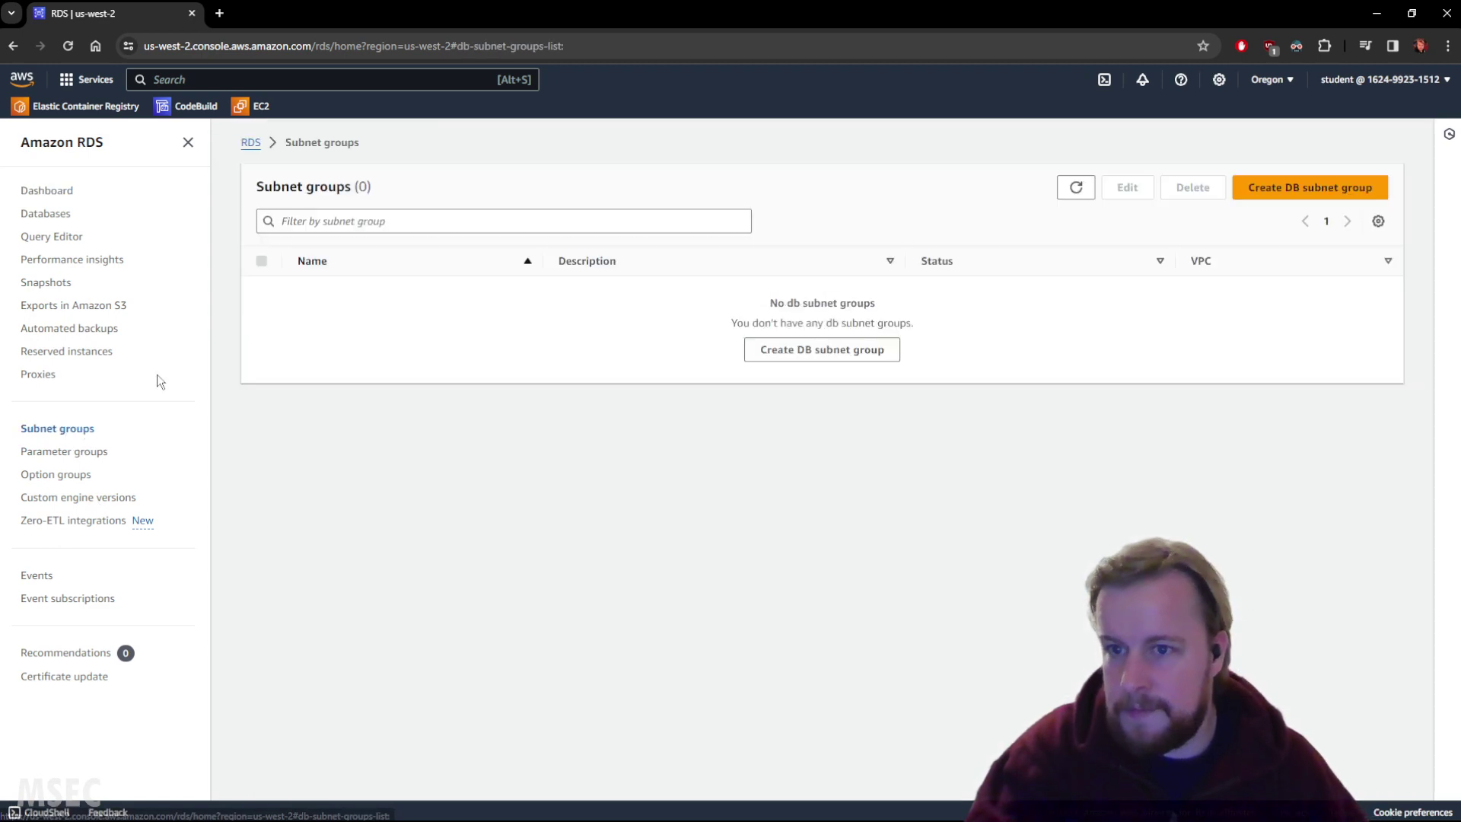
click(1297, 189)
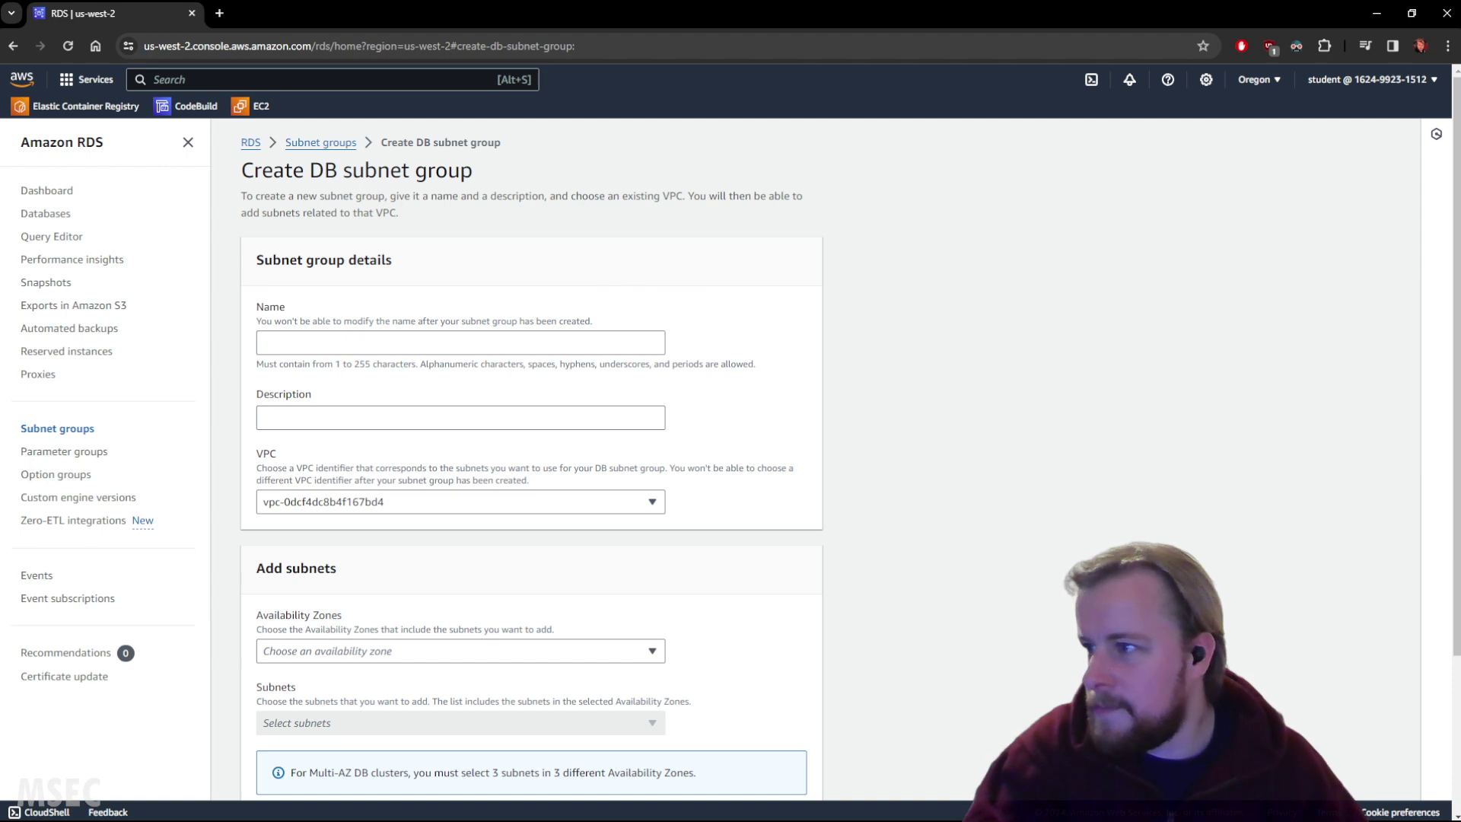
Name the subnet group cloudacademy, describe it as rds-lab, and choose the VPC vpc-0dcf4dc8b4f167bd4.
click(340, 343)
text(cloudacademy)
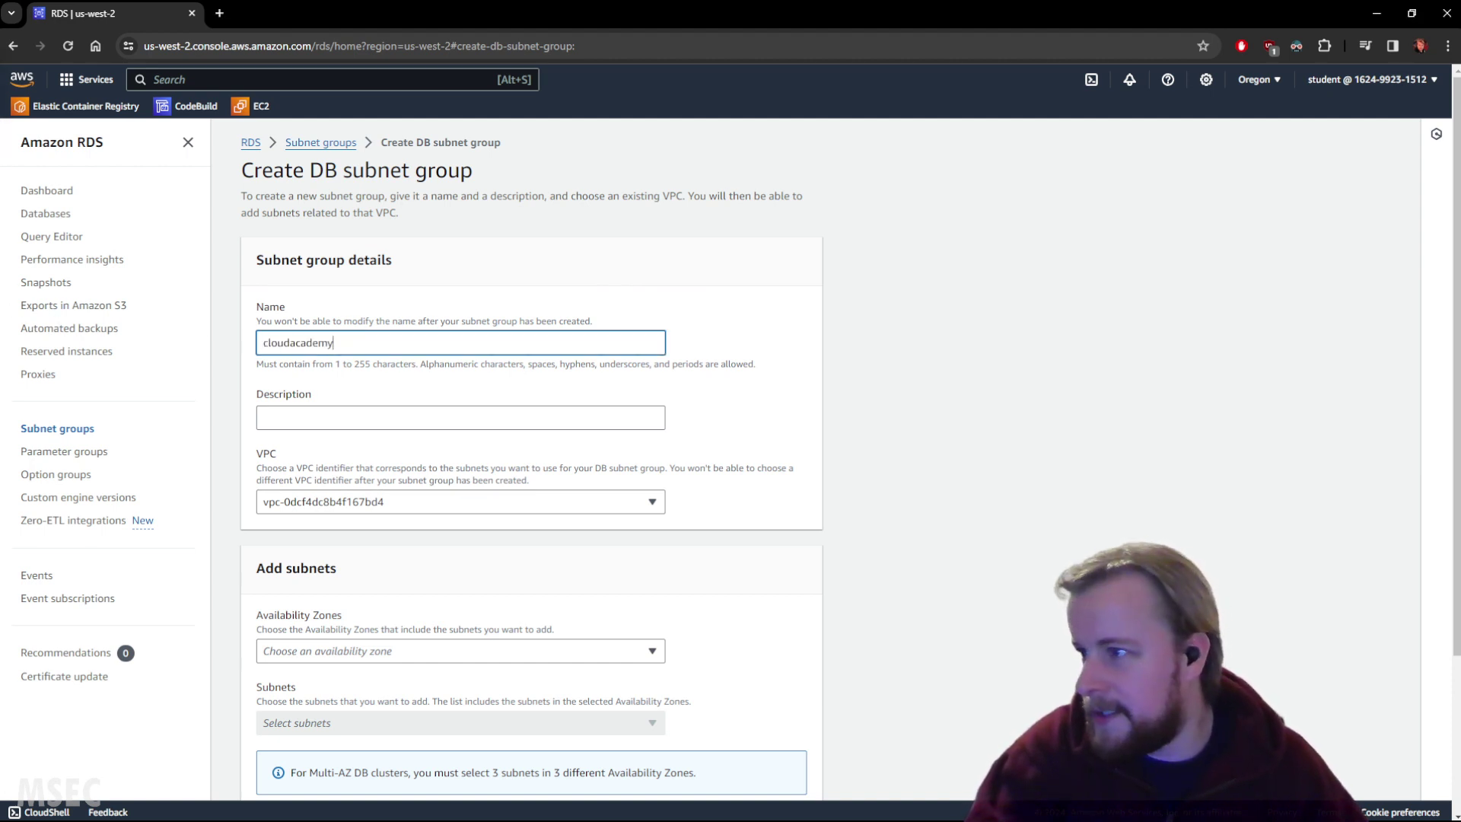
key(alt+Tab)
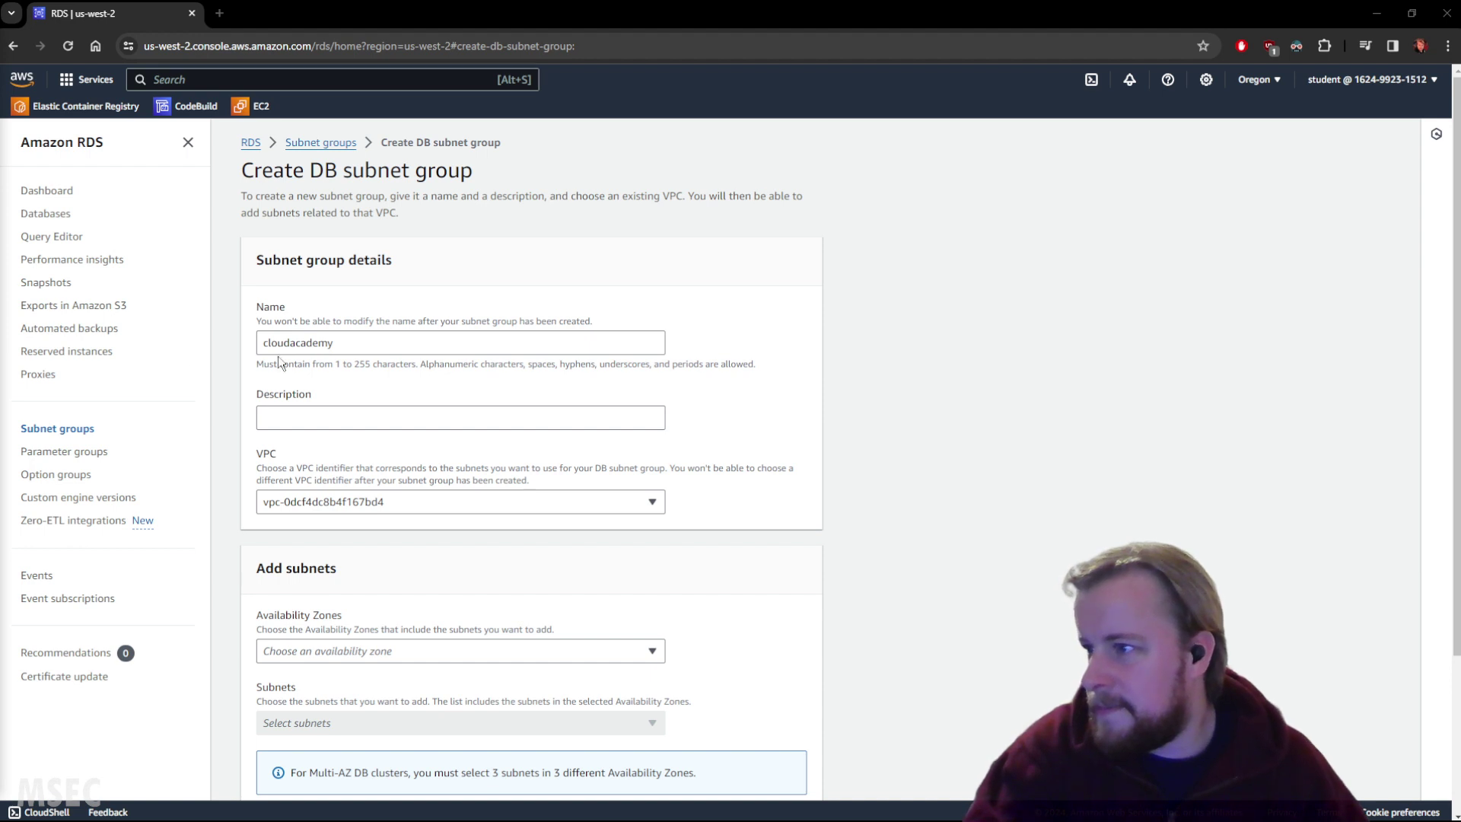
click(293, 417)
text(rds-lab)
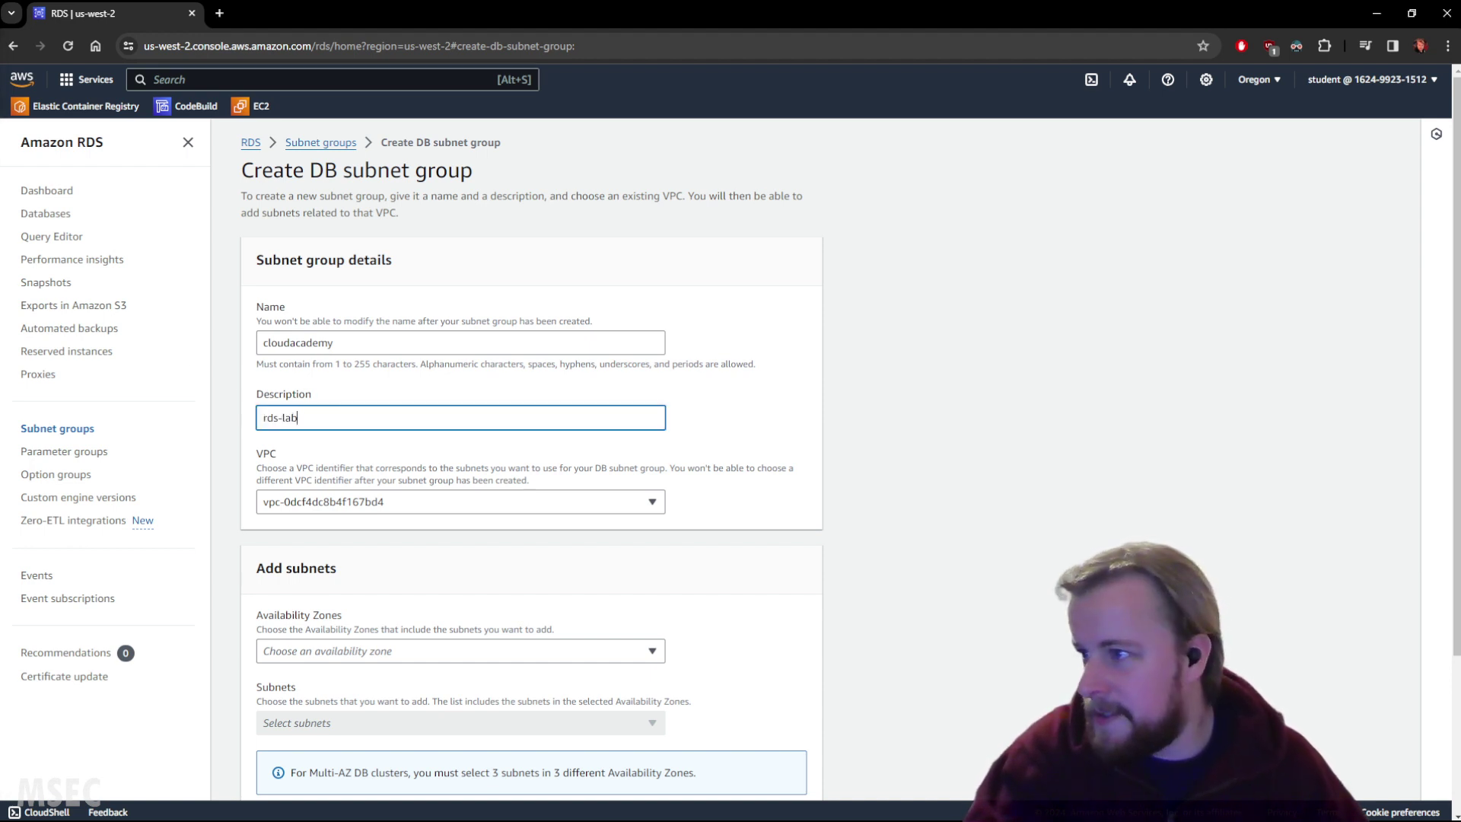
click(407, 500)
click(388, 528)
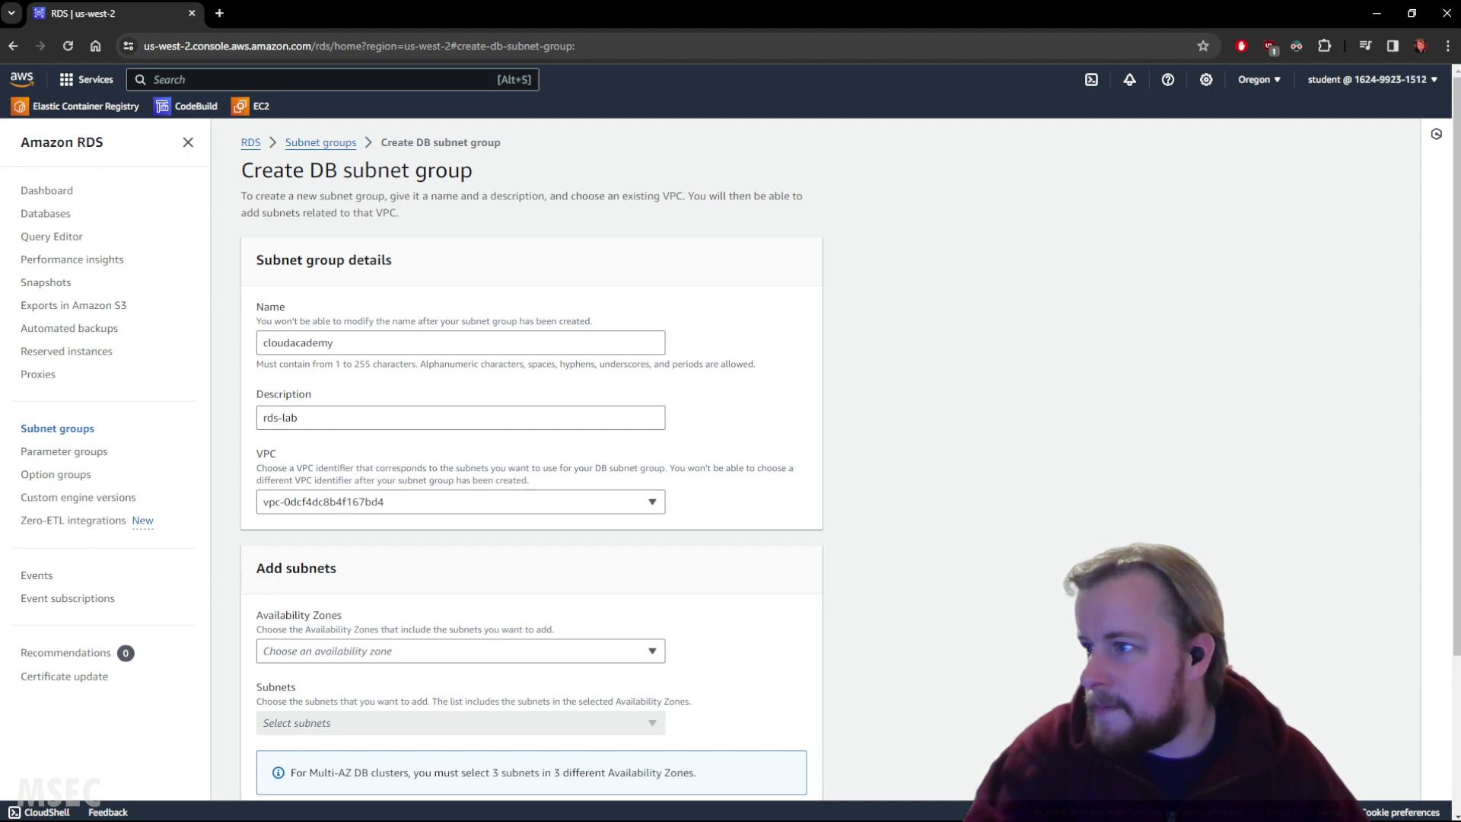
Add the availability zones us-west-2a, us-west-2b, us-west-2c and us-west-2d to the subnet group.
scroll(920, 427, down, 3)
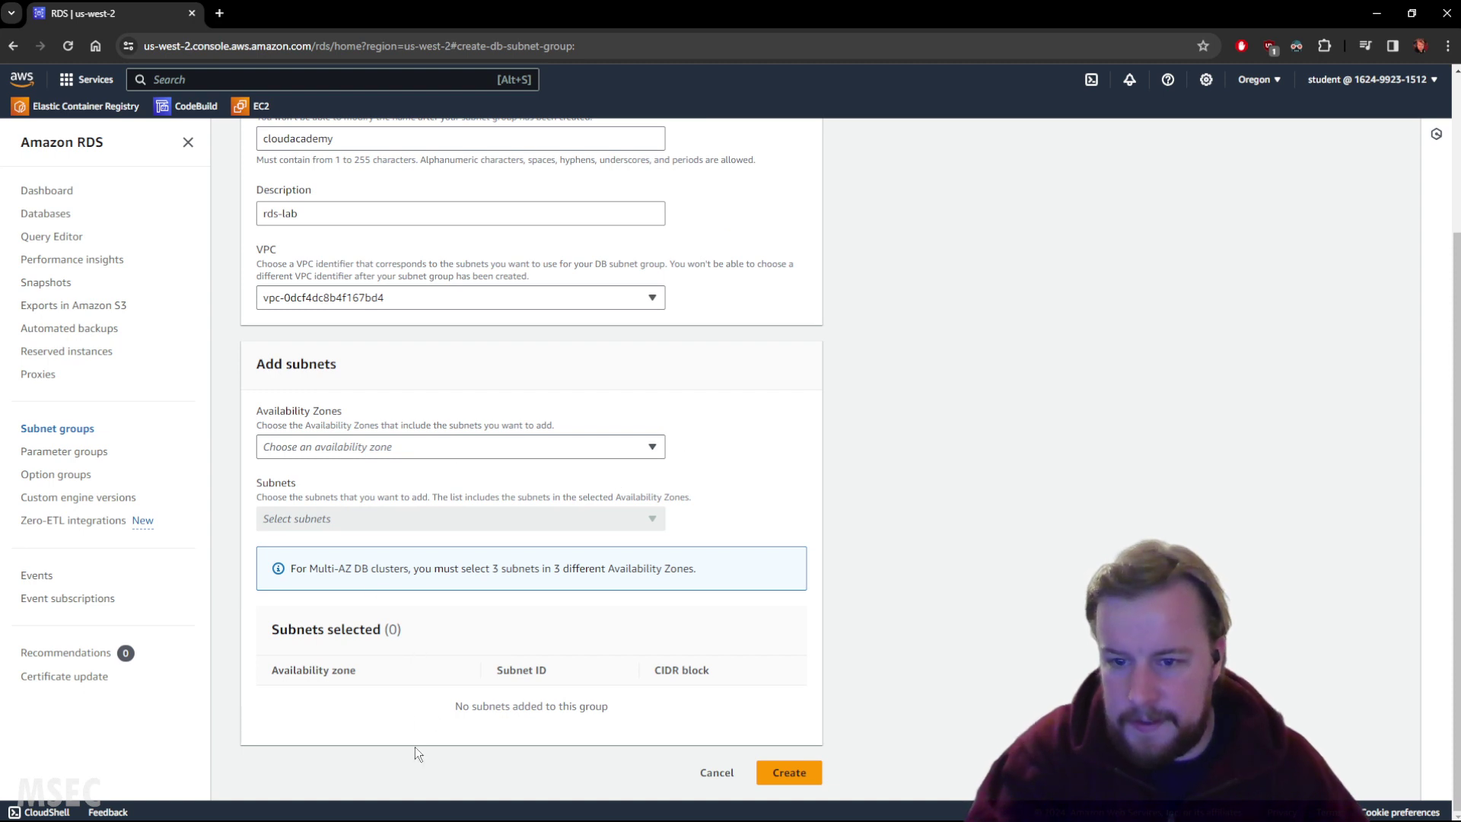
click(400, 446)
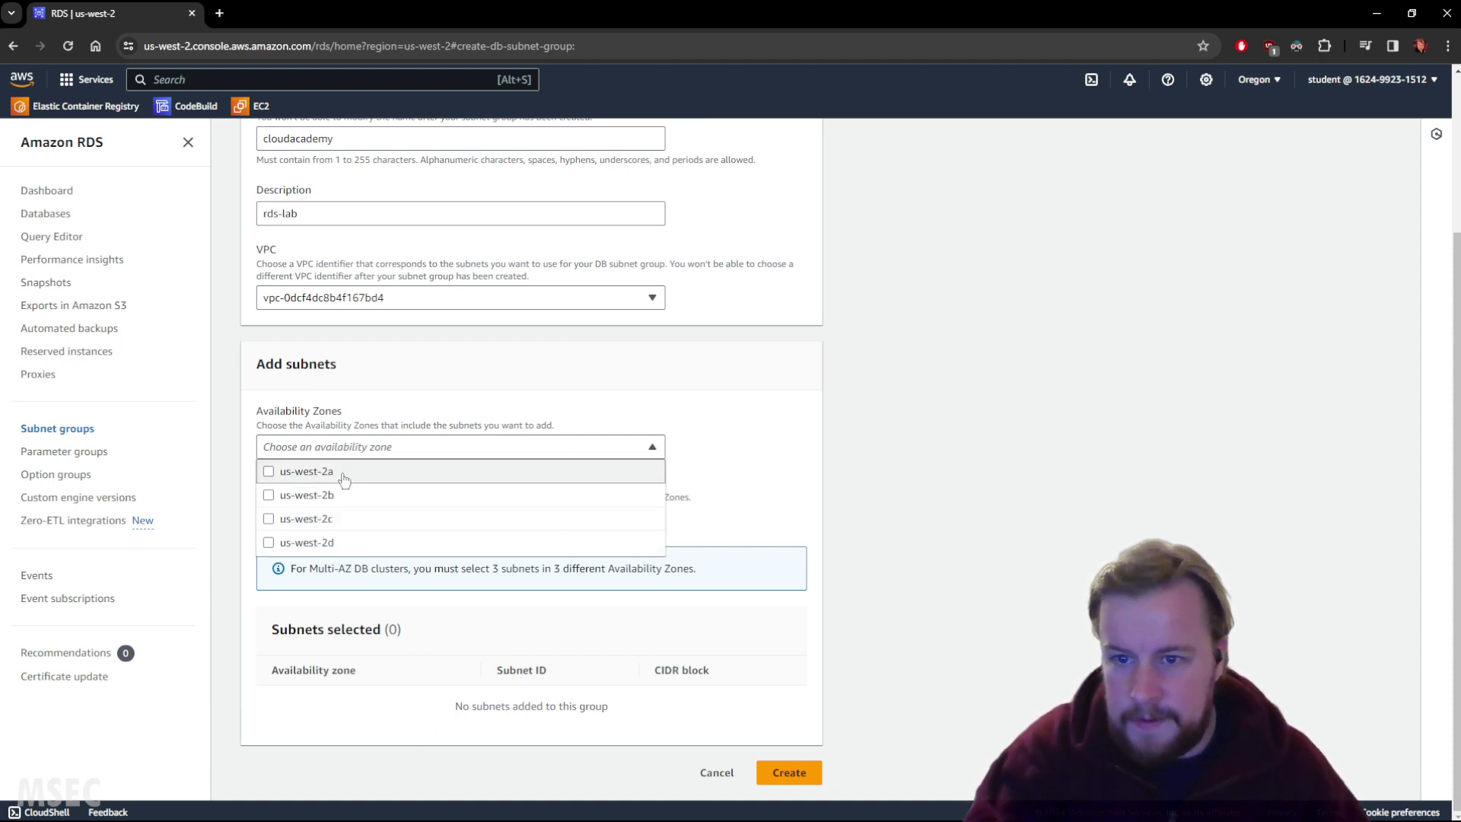
key(alt+Tab)
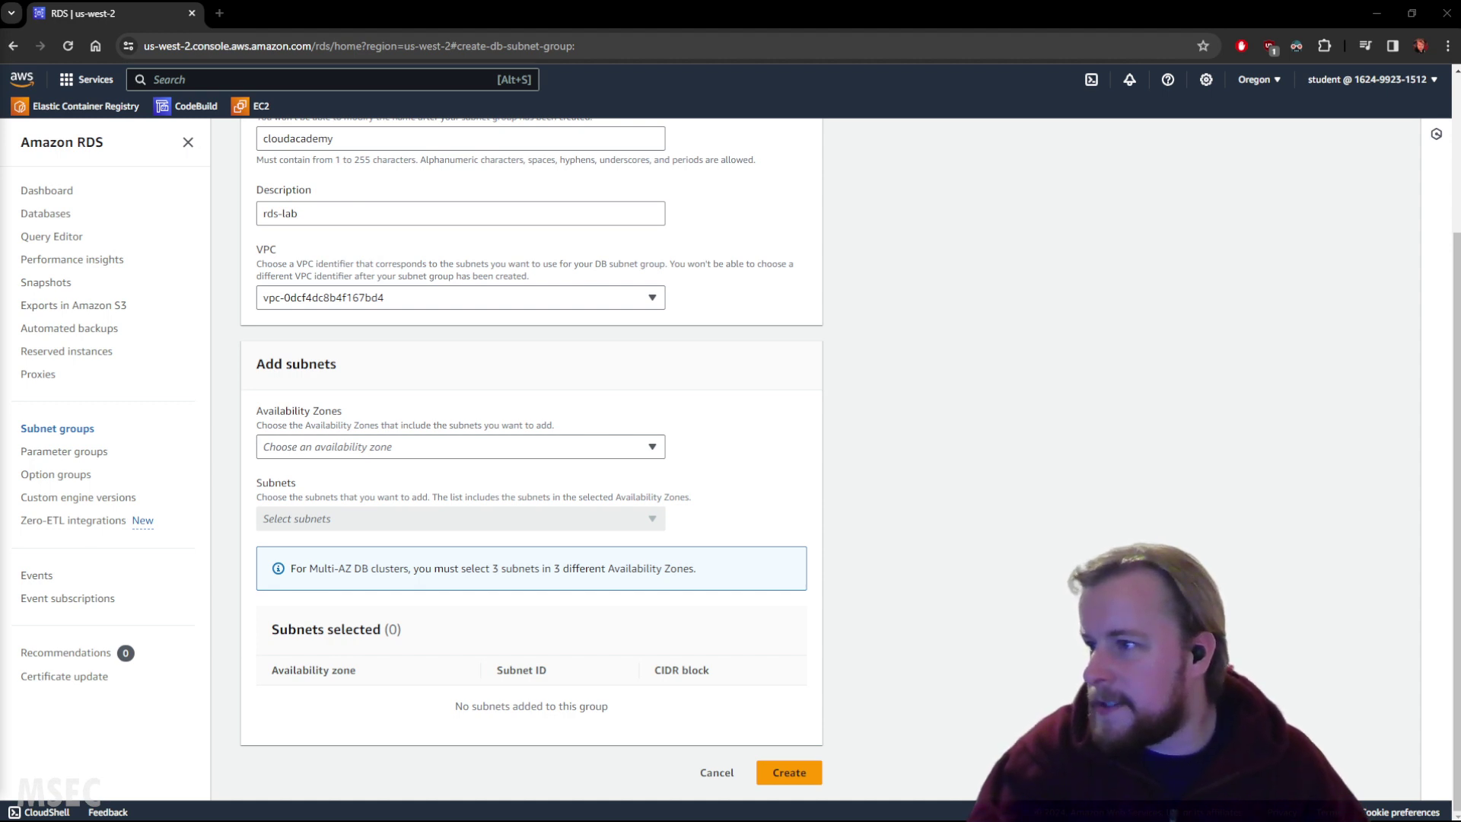
click(360, 447)
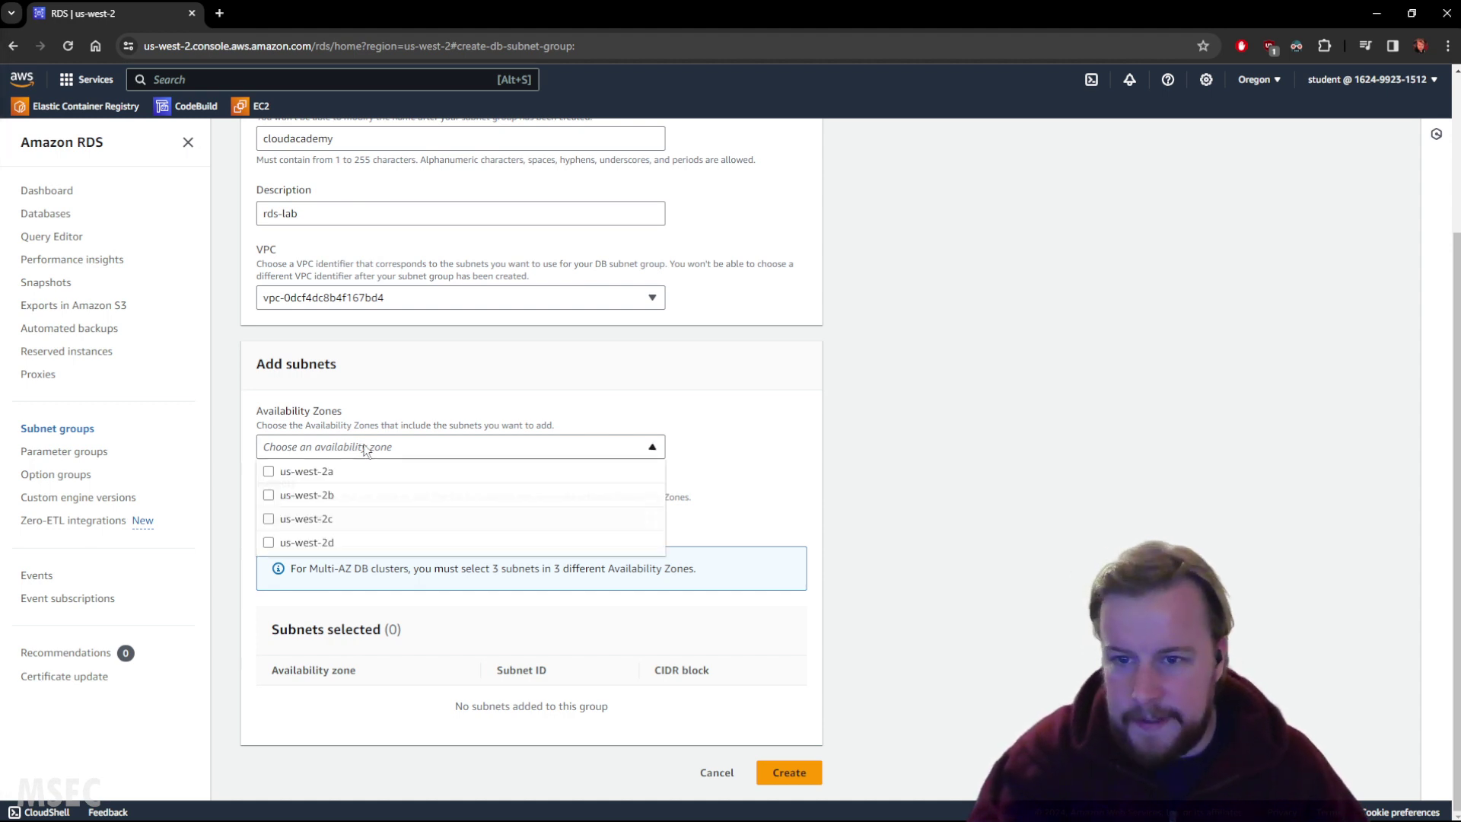
click(323, 472)
click(316, 496)
click(317, 518)
click(317, 543)
click(757, 411)
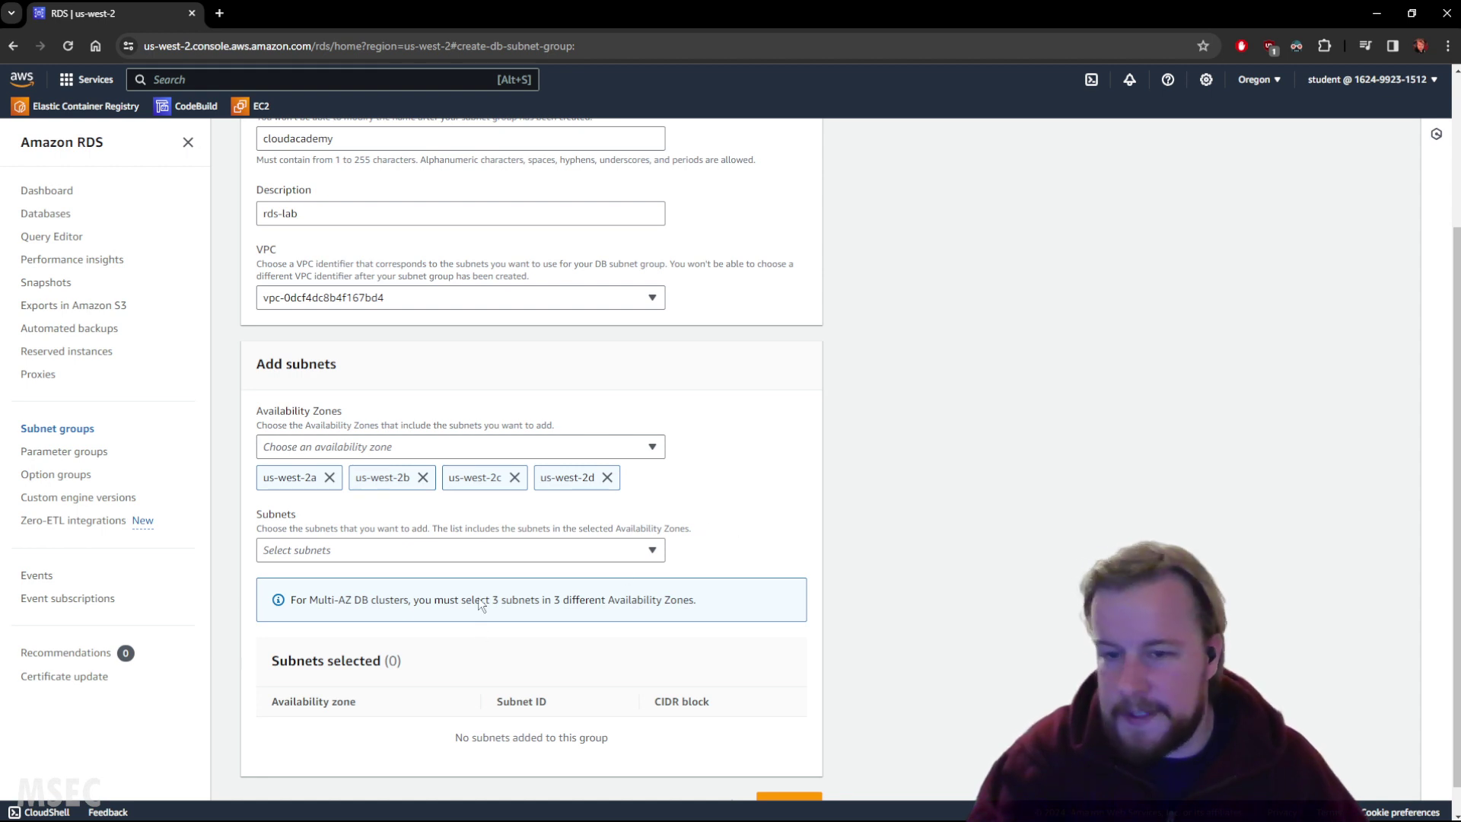
Select the subnet of each of the four availability zones and create the DB subnet group.
click(487, 549)
click(365, 363)
click(375, 417)
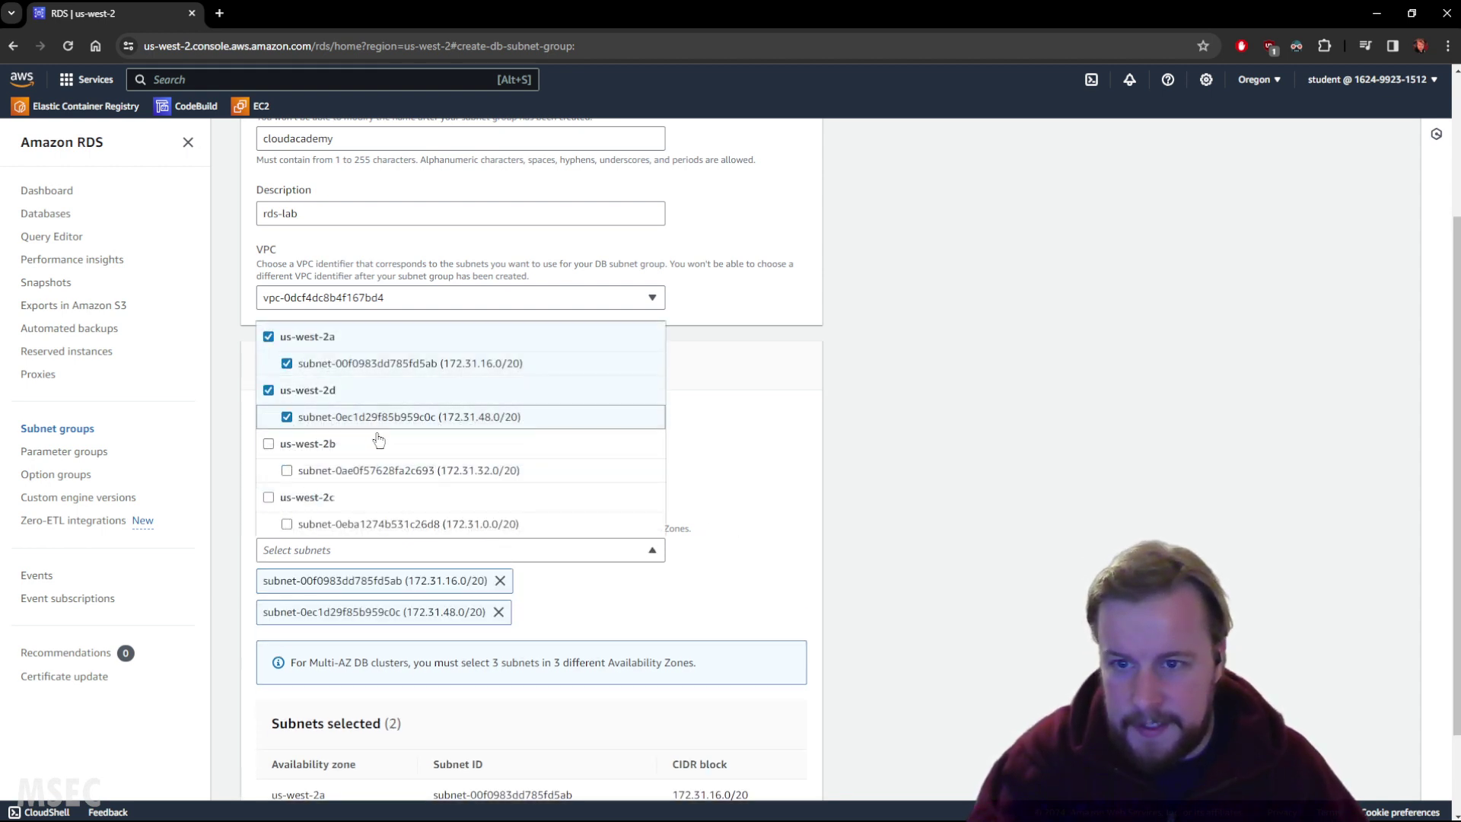
click(381, 470)
click(515, 523)
click(868, 538)
scroll(837, 548, down, 3)
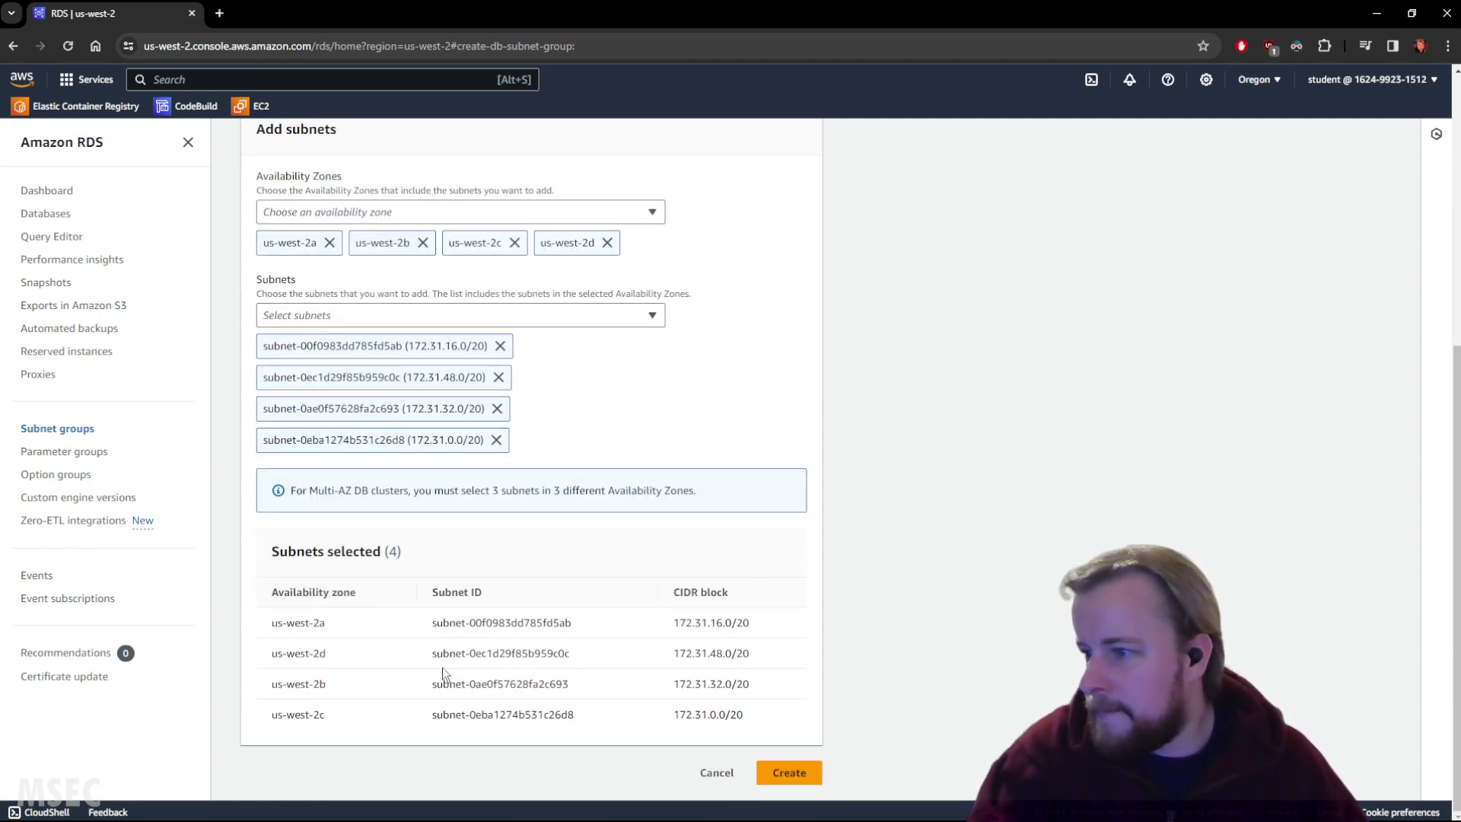
click(799, 778)
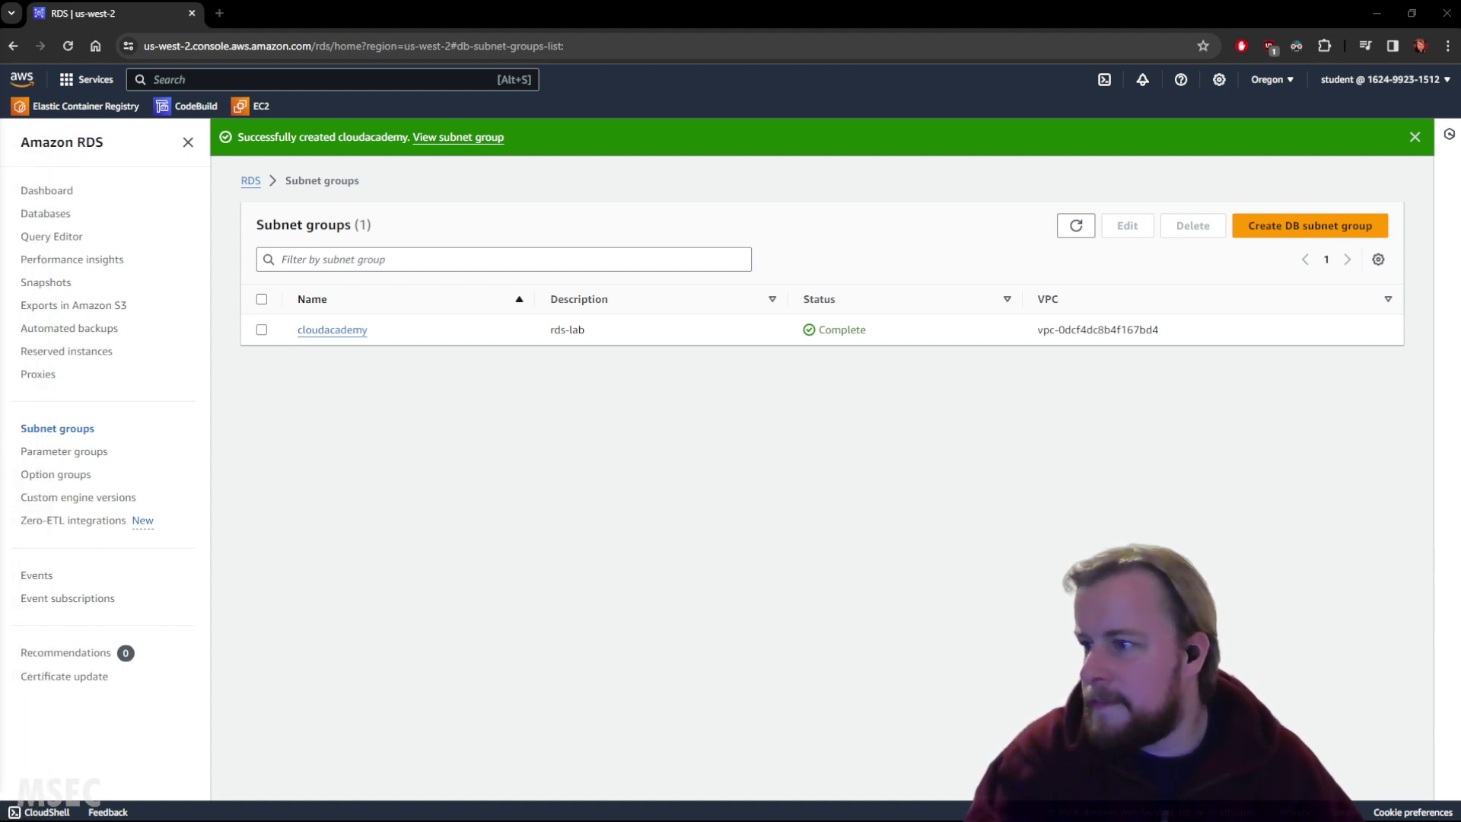
Switch to the Cloud Academy lab window and run the validation check for the RDS DB subnet group.
key(alt+Tab)
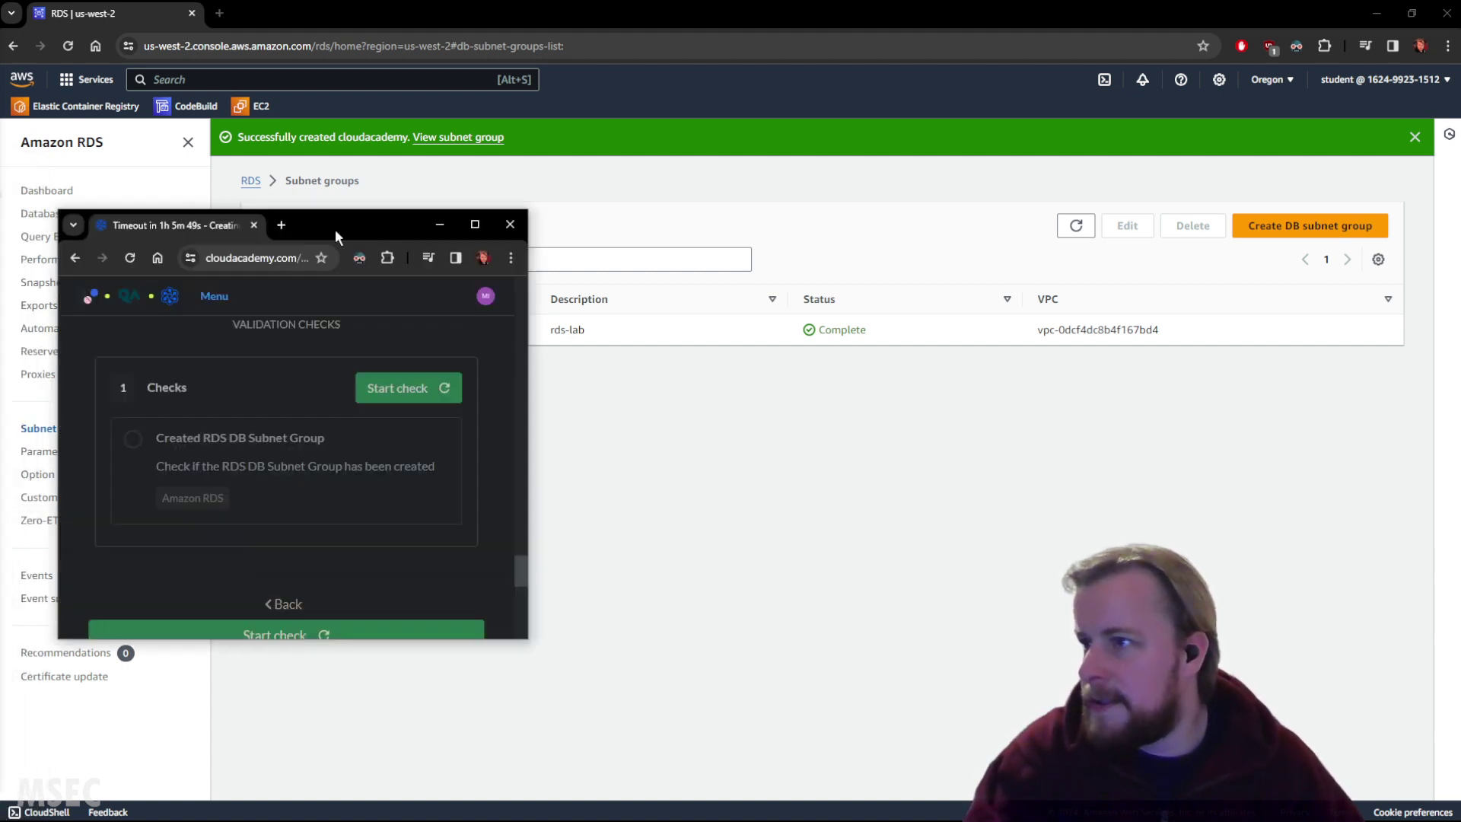
drag(335, 230, 515, 362)
click(583, 522)
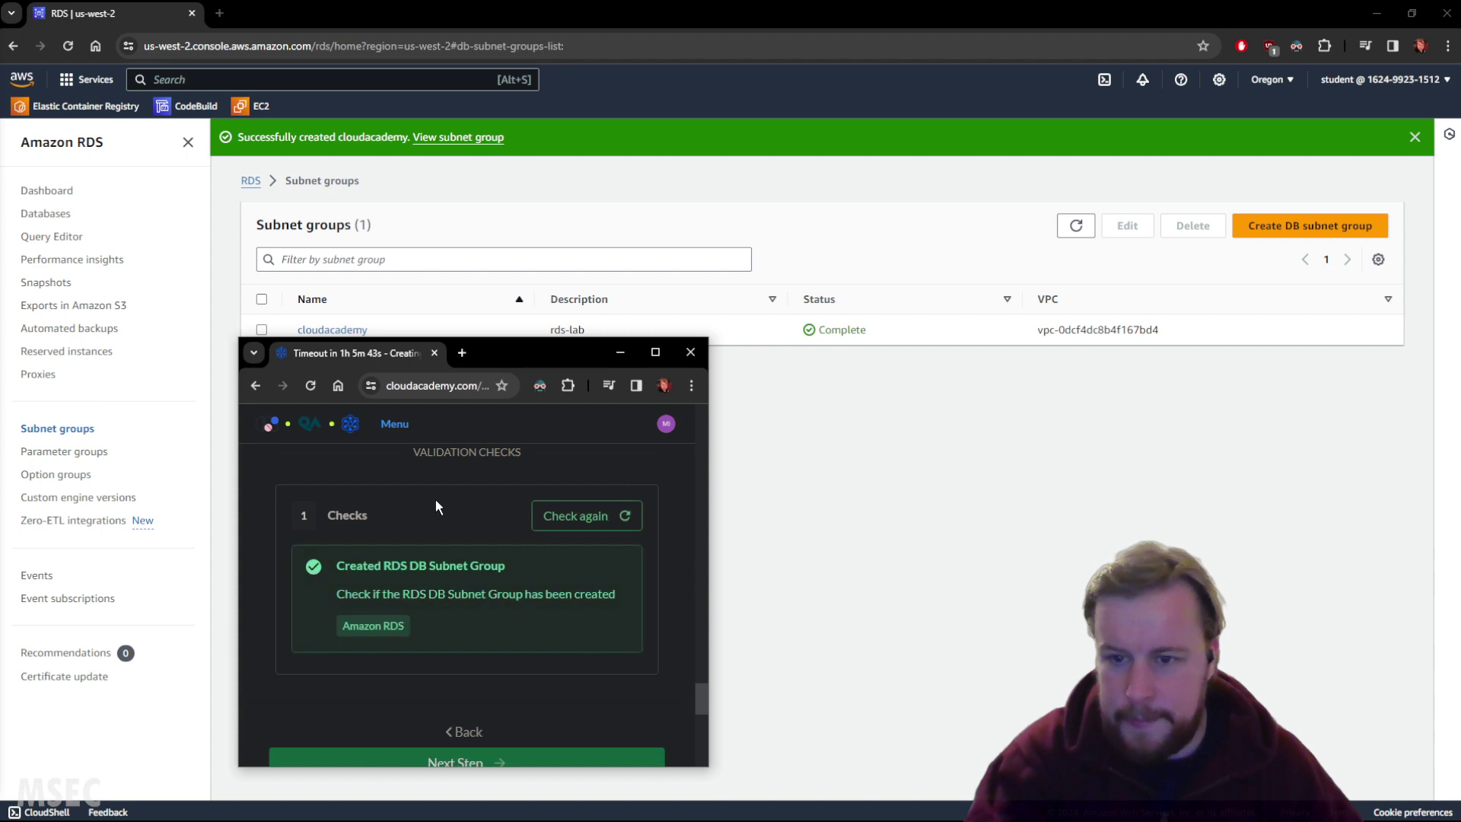
key(super+Down)
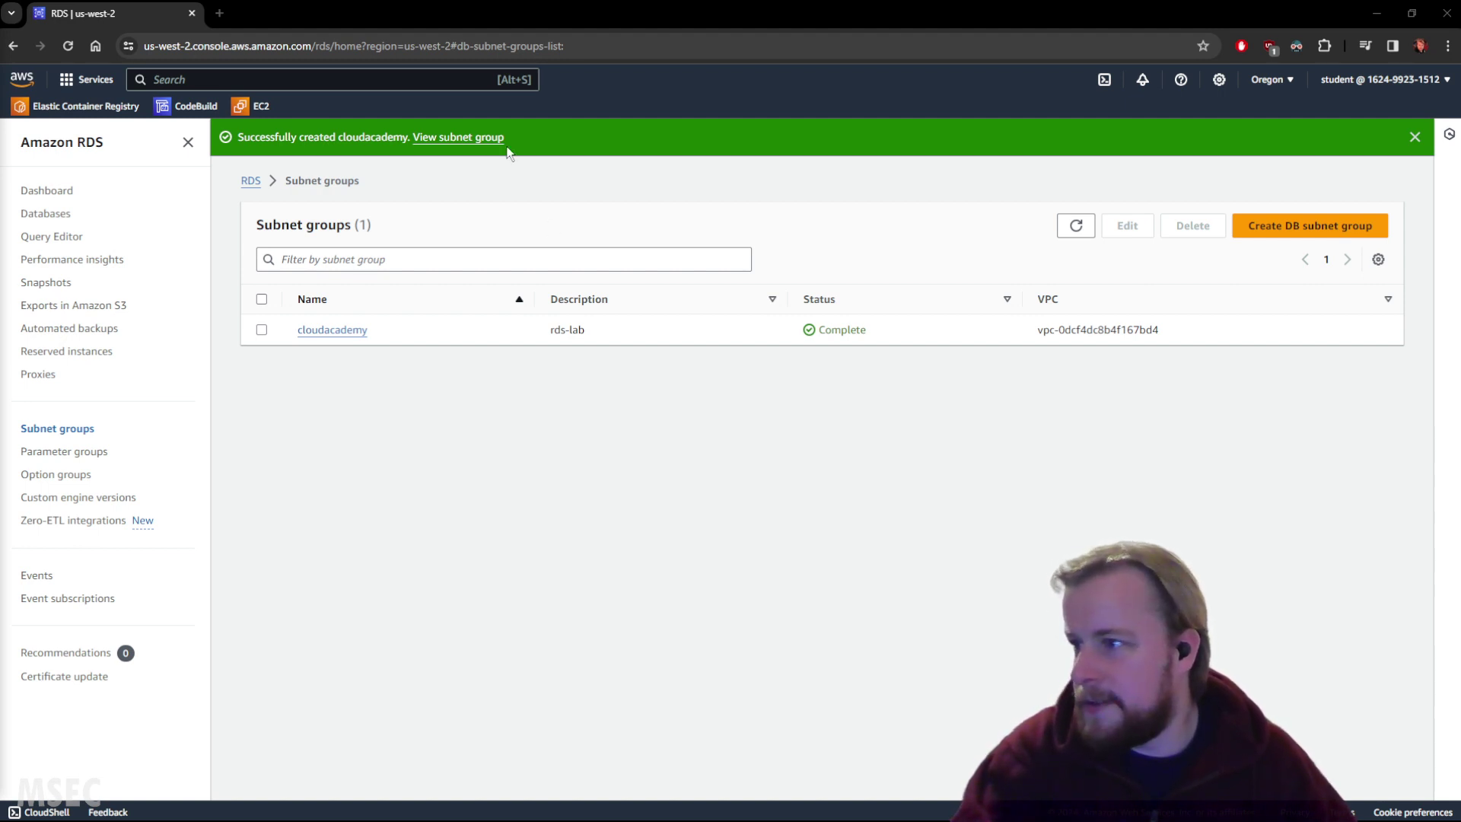
Go to the VPC service's security groups and start creating a new security group.
click(274, 80)
text(vpc)
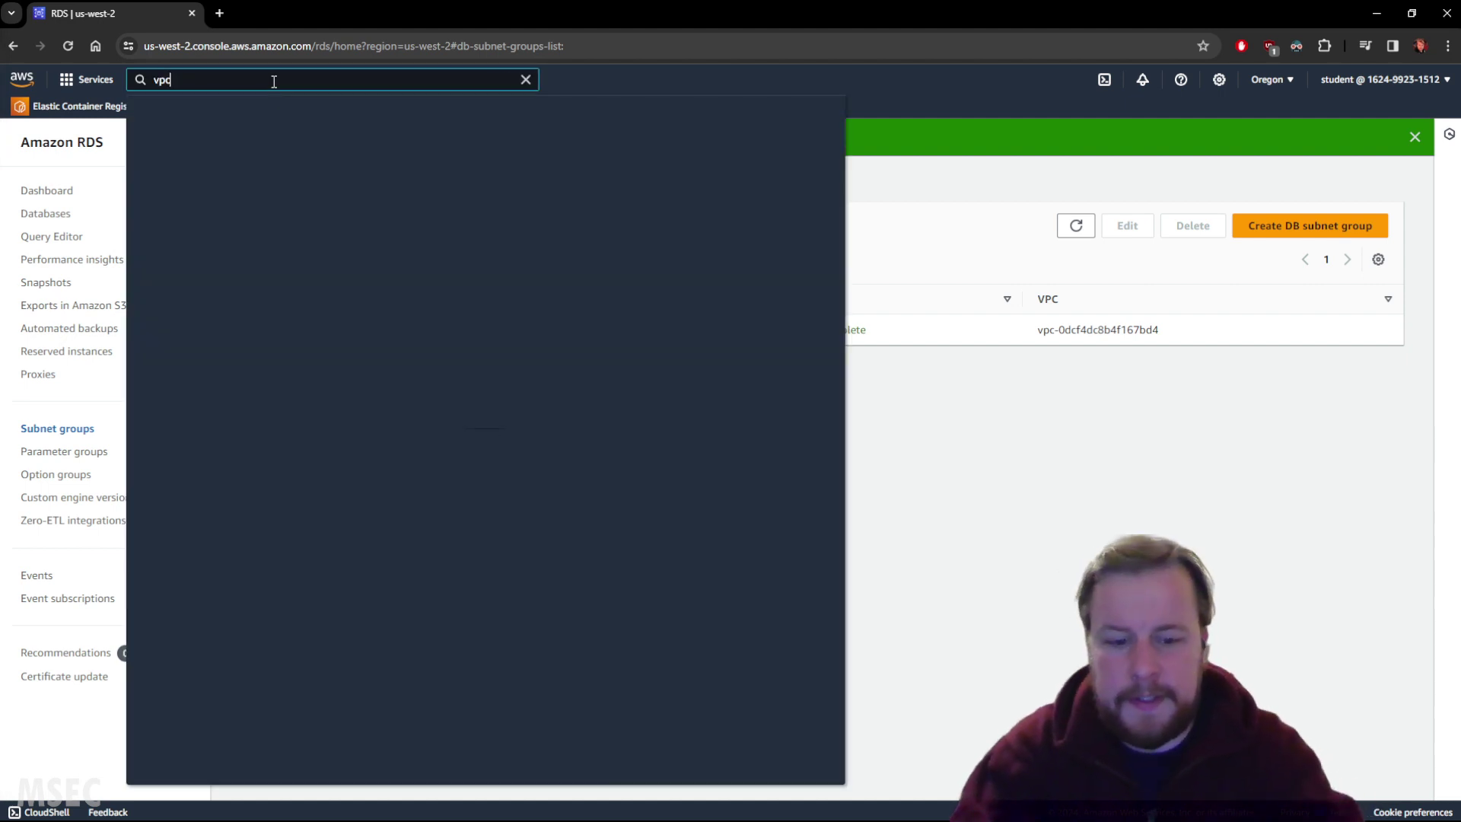
key(Return)
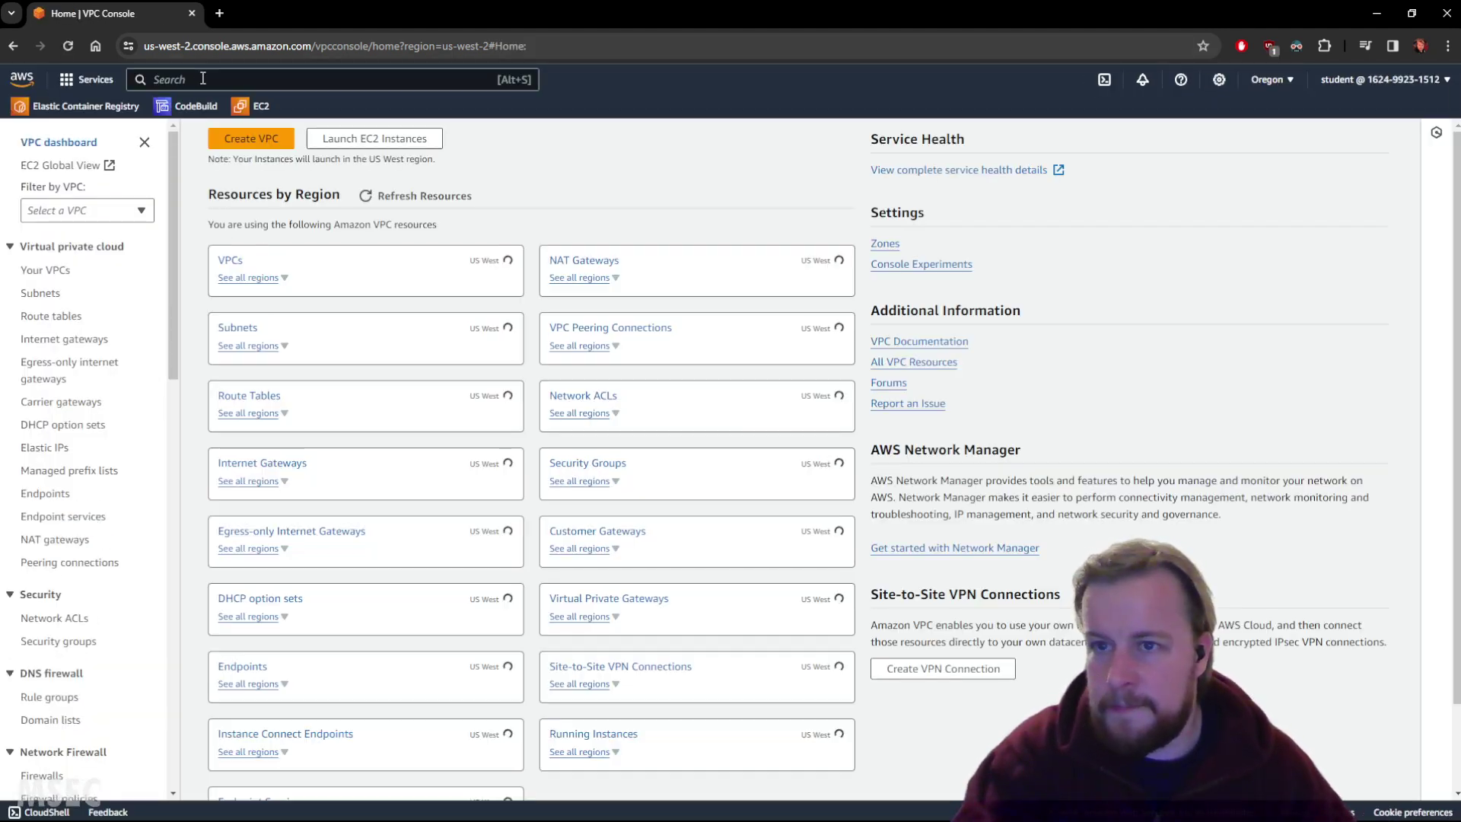
click(201, 79)
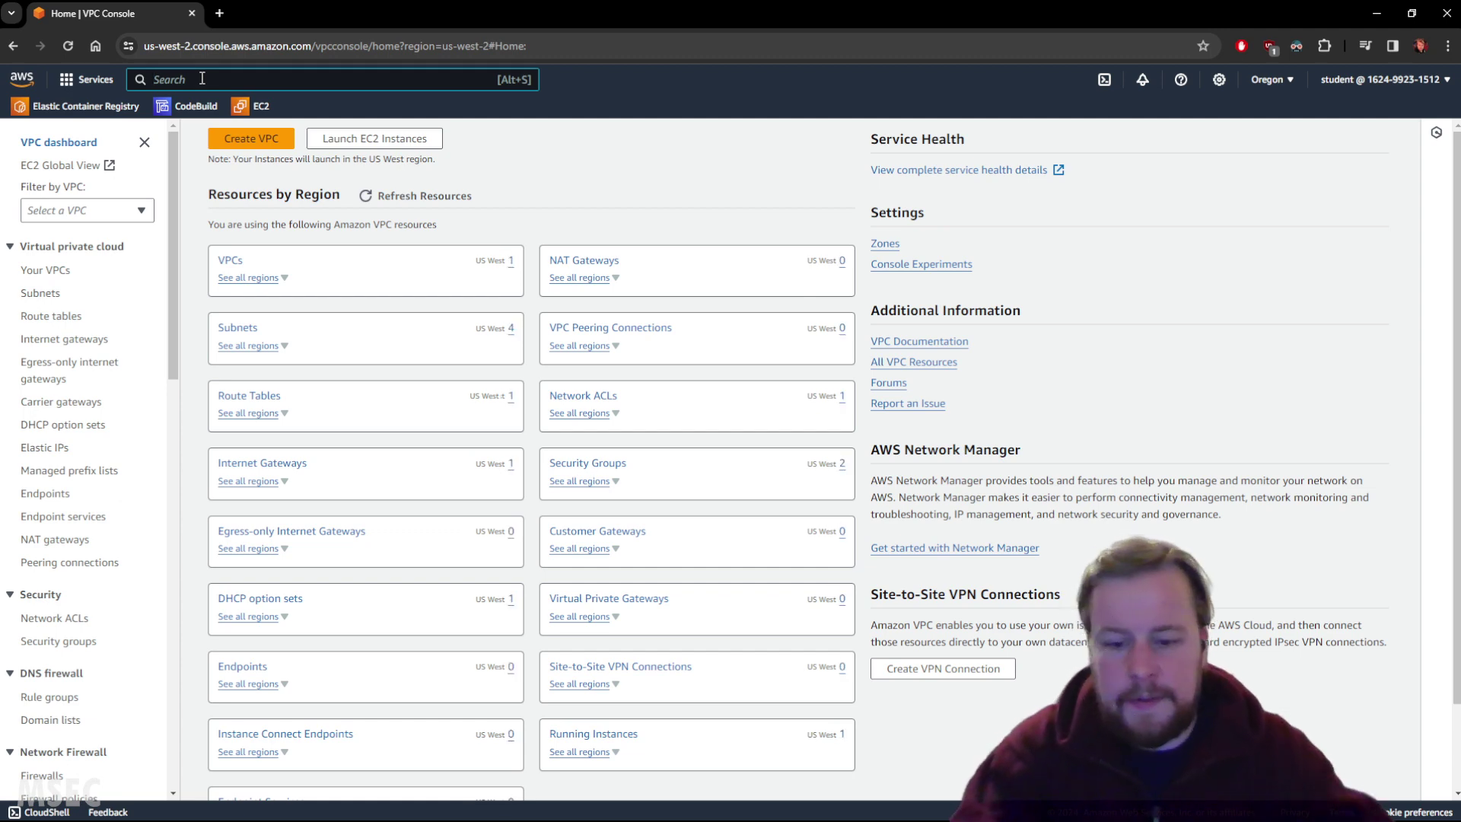
text(vpc)
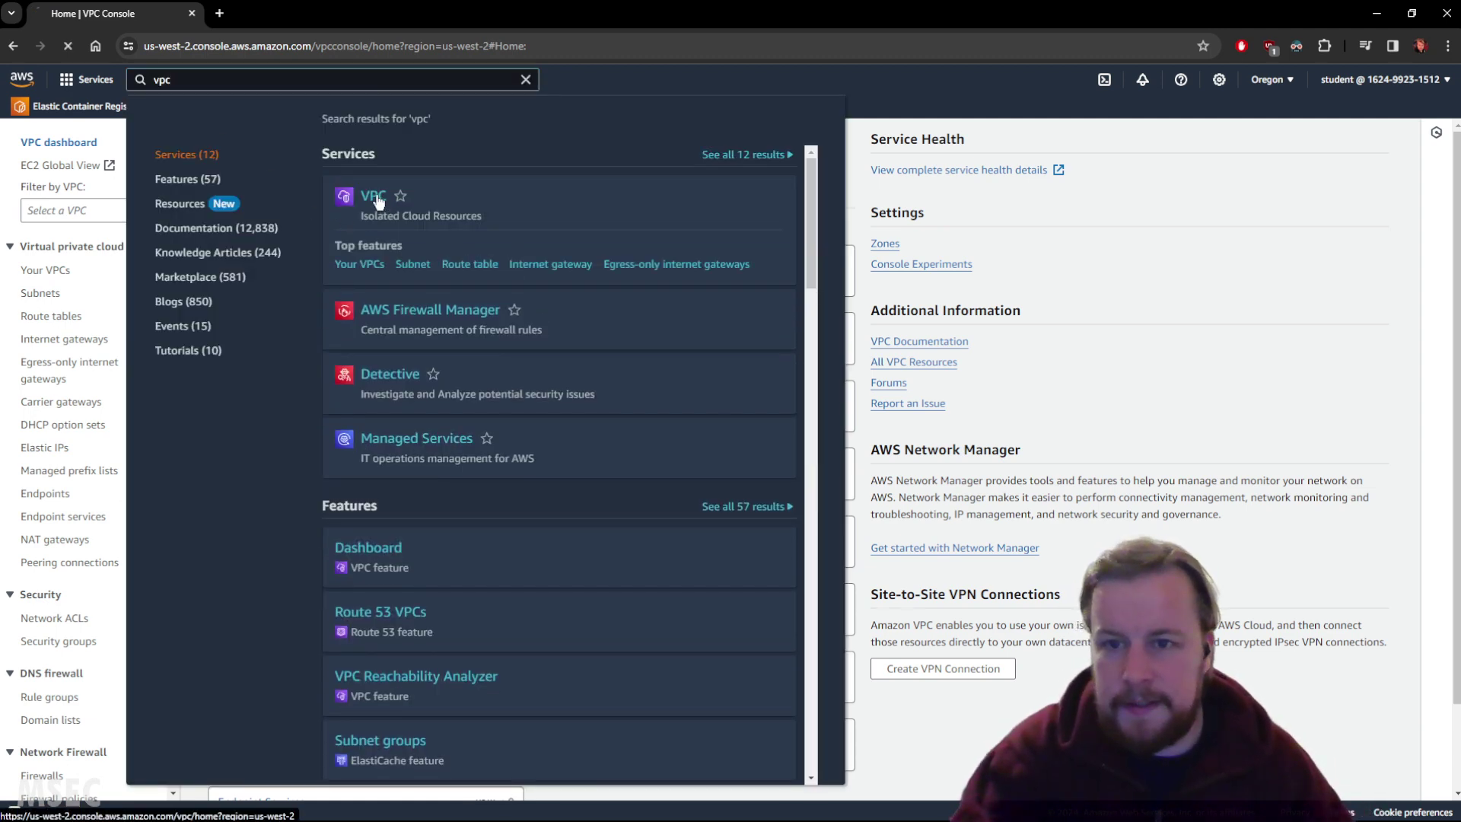
click(351, 194)
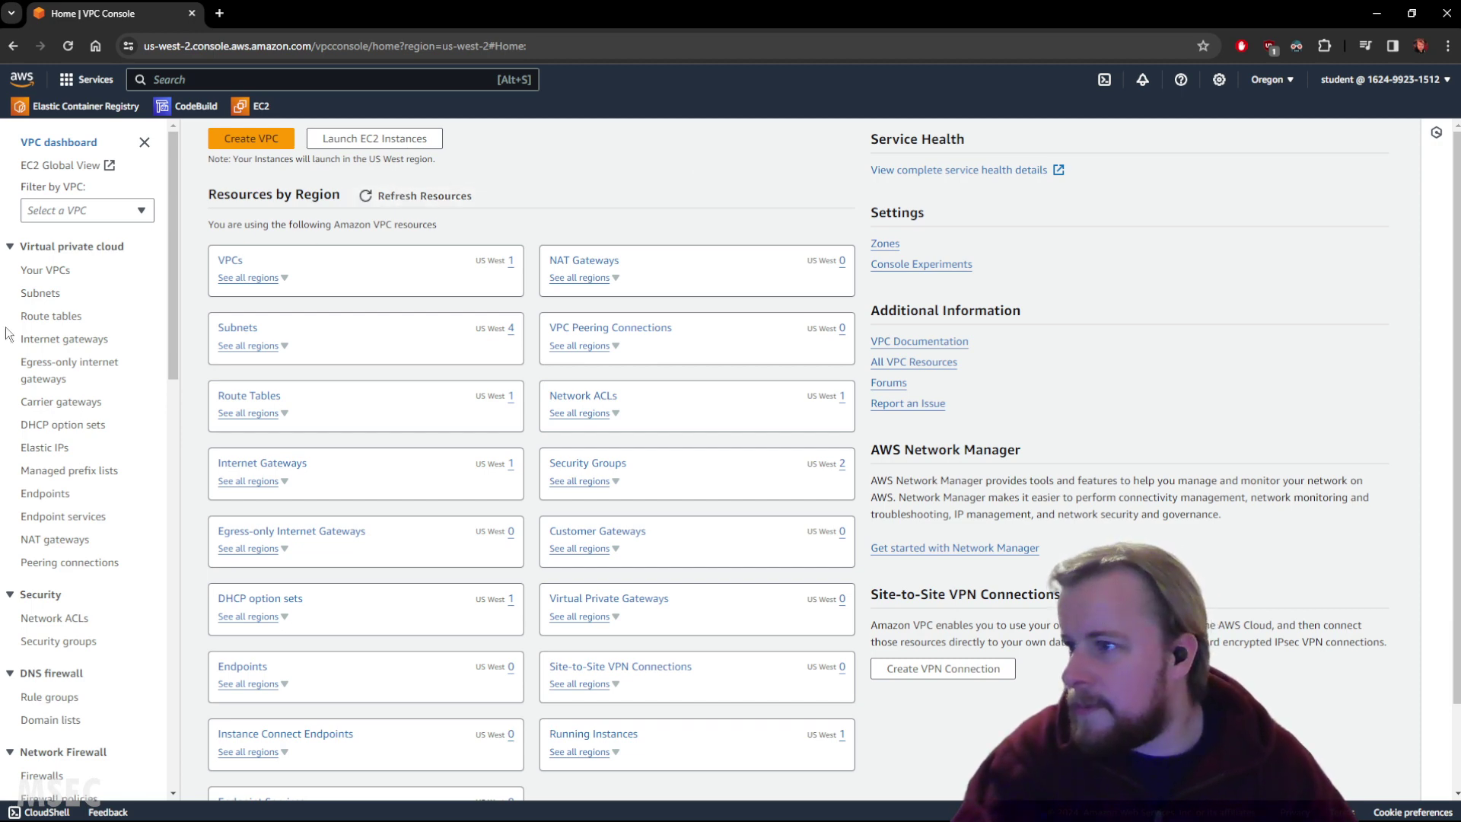
click(68, 643)
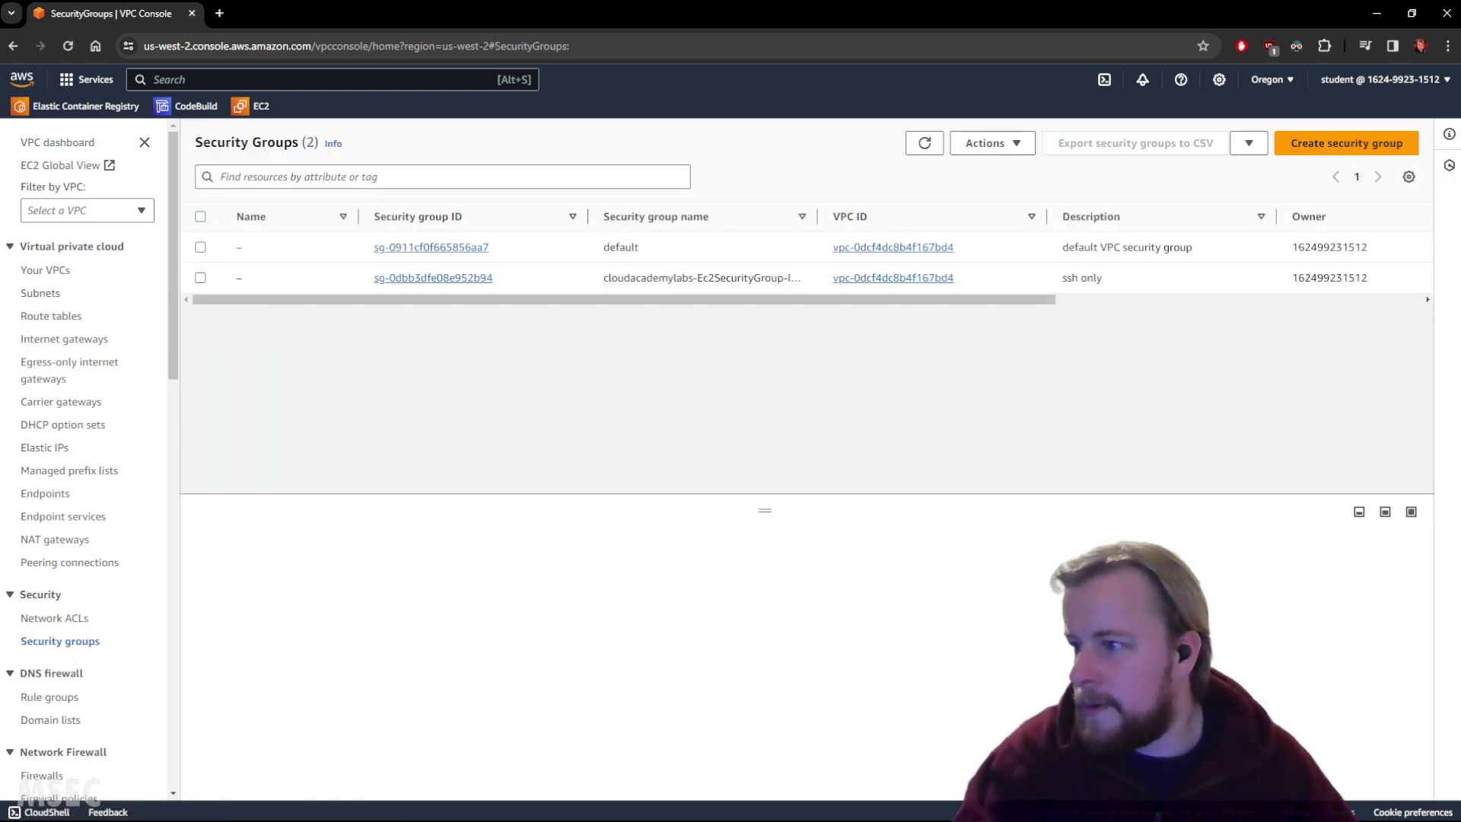
click(1358, 144)
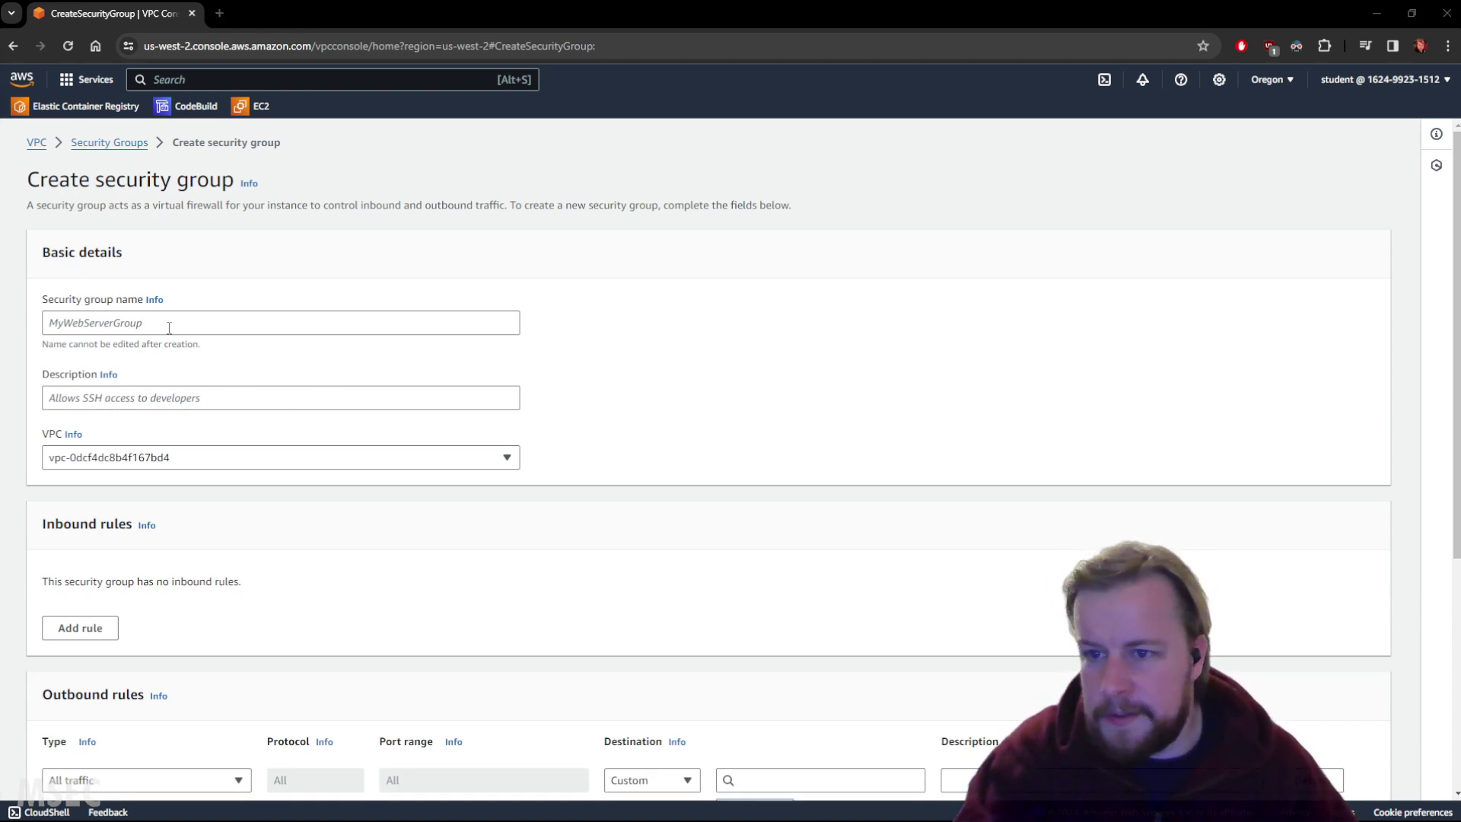
Enter rds-launch-wizard as both the security group's name and its description.
click(138, 326)
text(rds-launch-wizard)
key(alt+Tab)
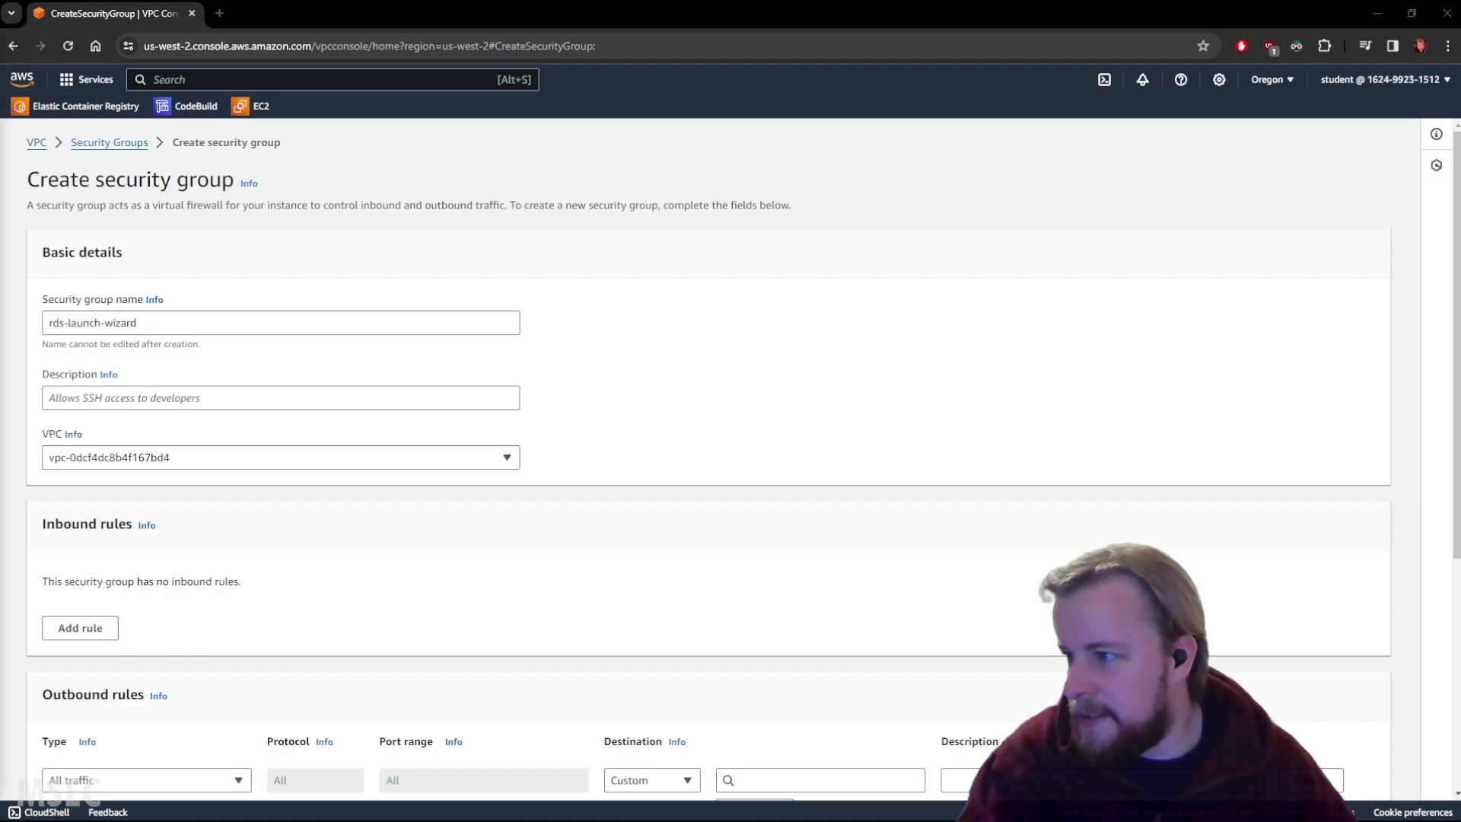
click(146, 396)
text(rds-launch-wizard)
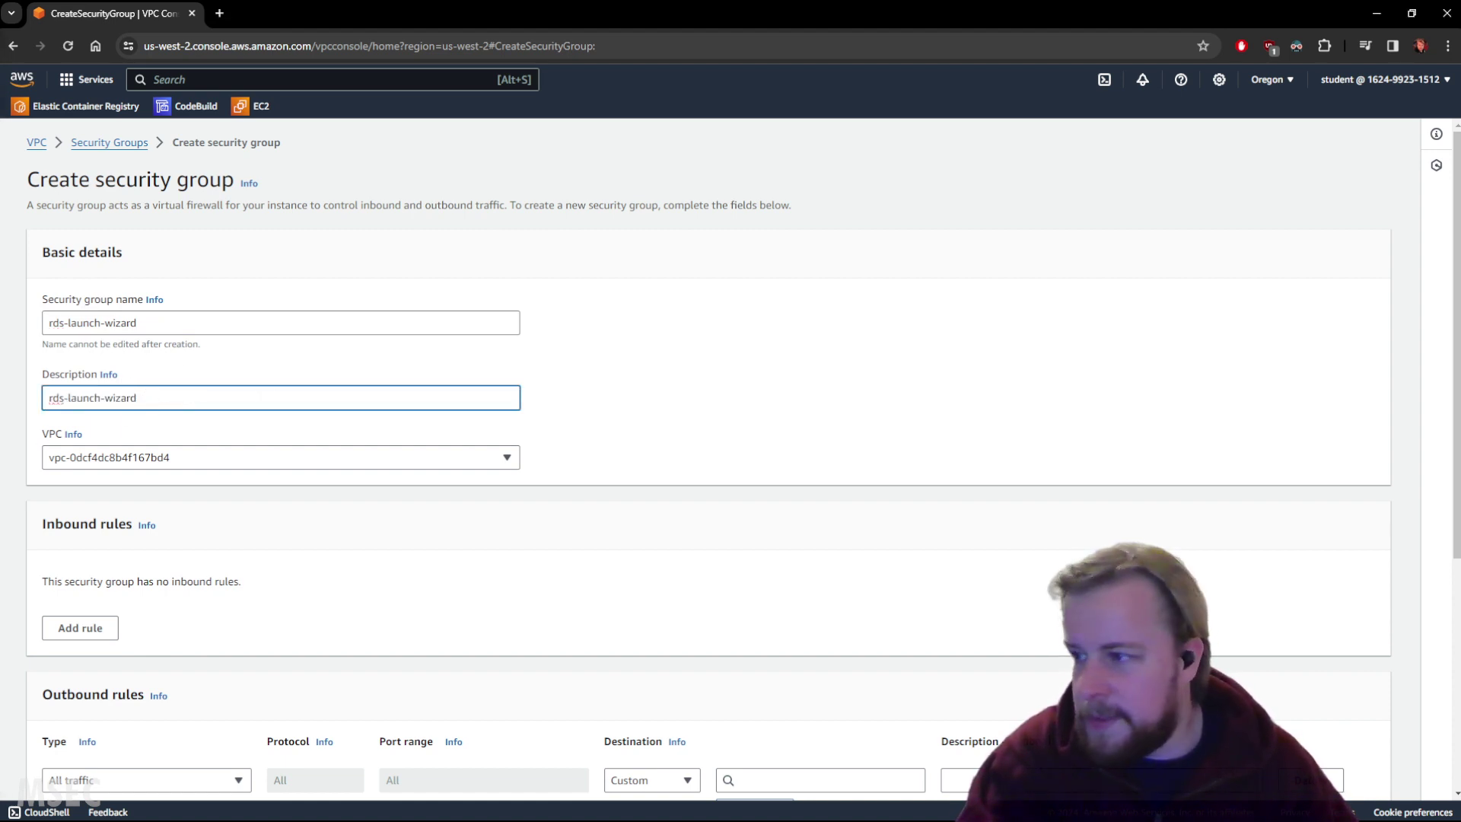
Add an inbound rule of type MYSQL/Aurora to the security group.
scroll(213, 480, down, 2)
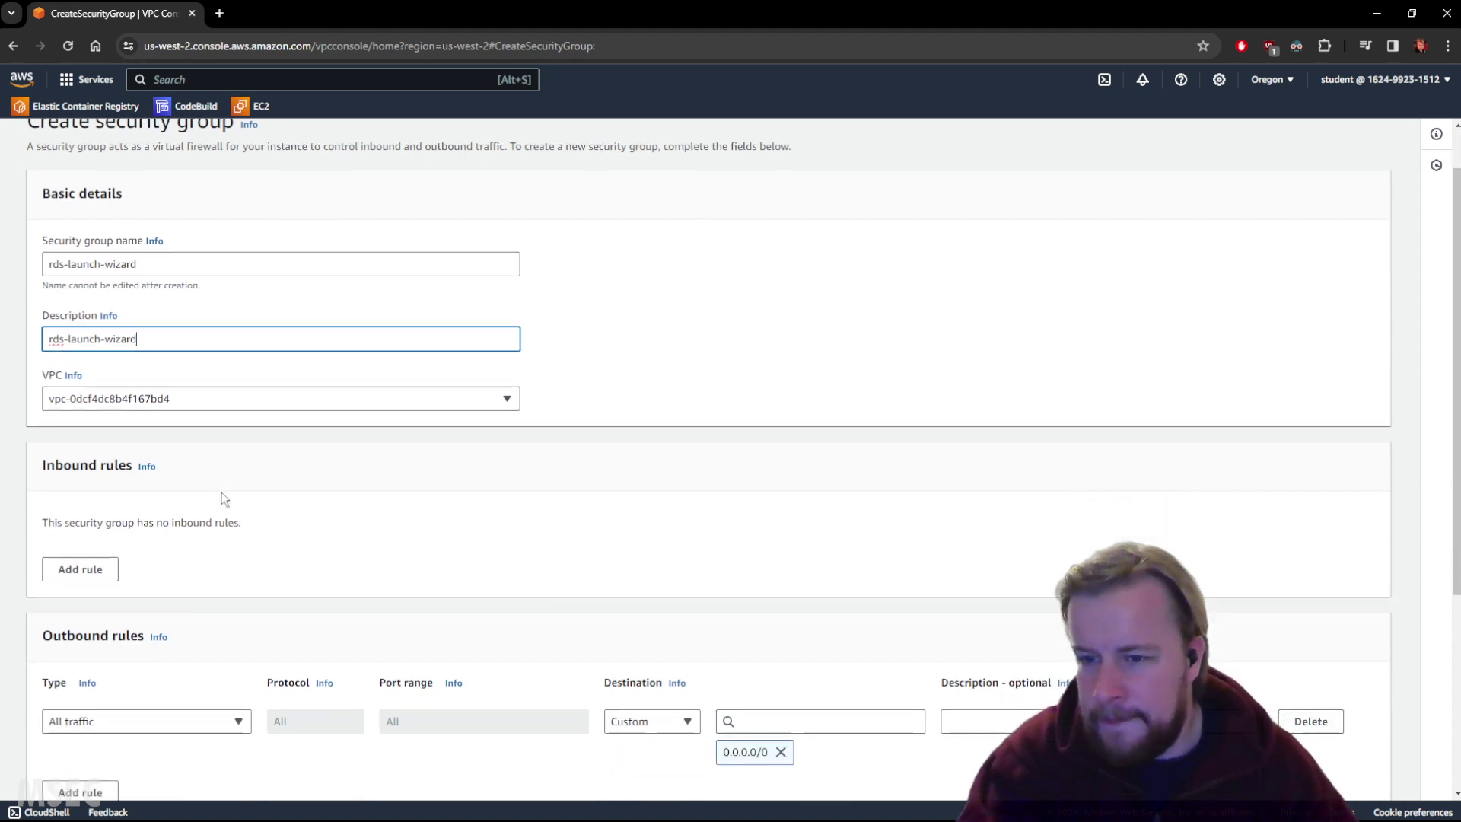
click(82, 477)
scroll(257, 461, down, 2)
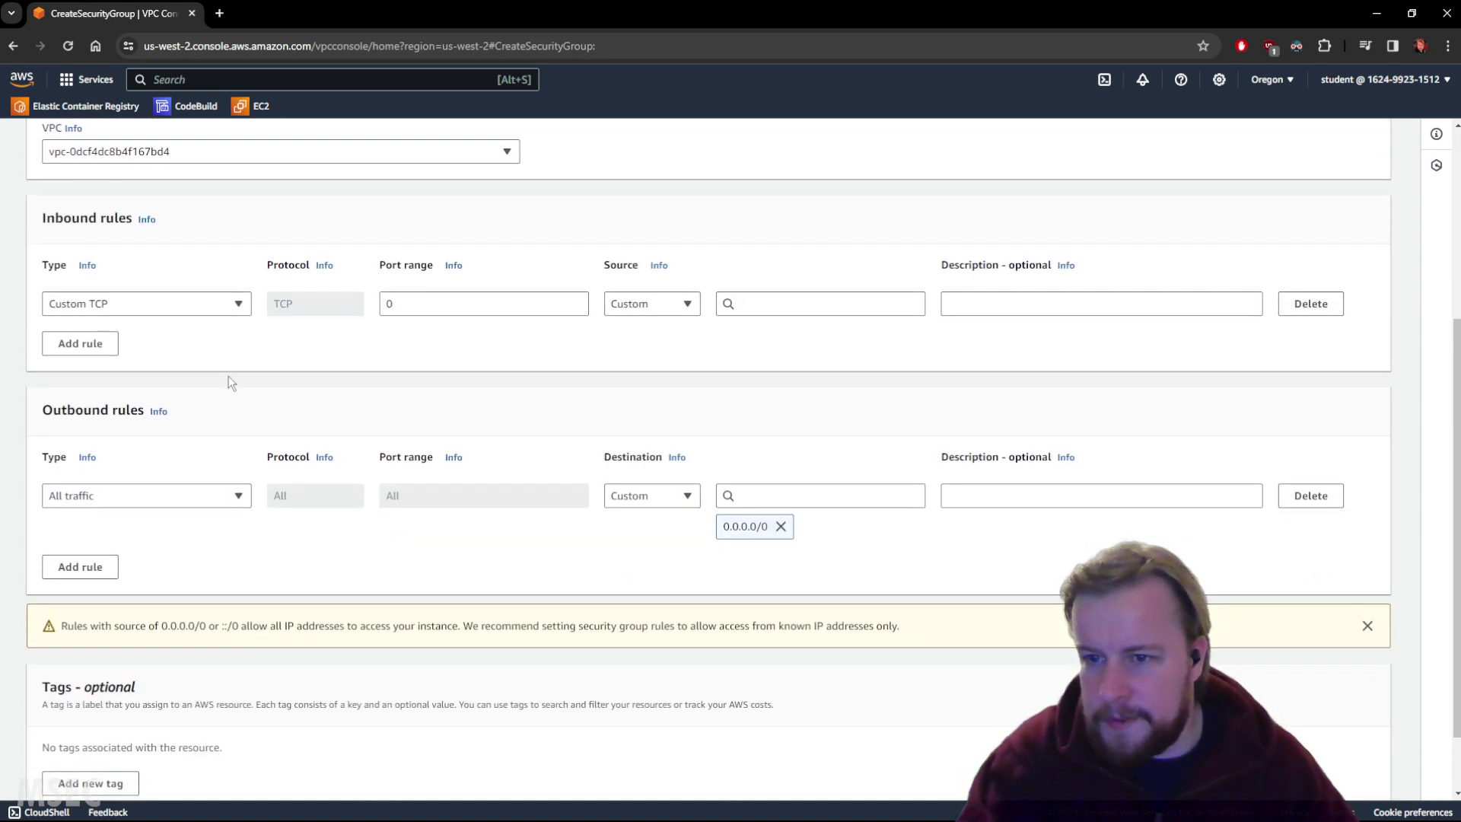
click(174, 307)
scroll(134, 647, down, 5)
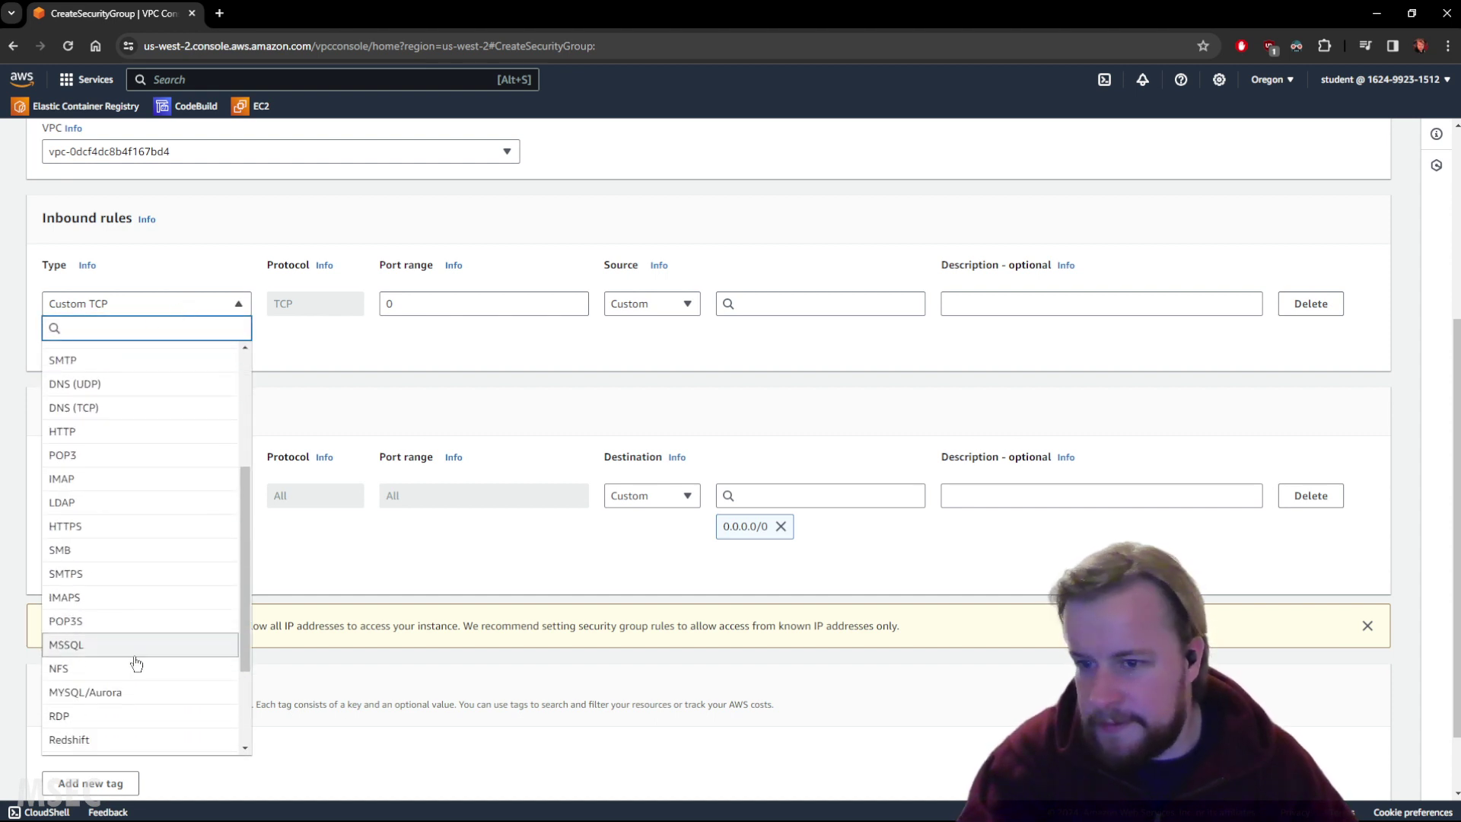
click(120, 557)
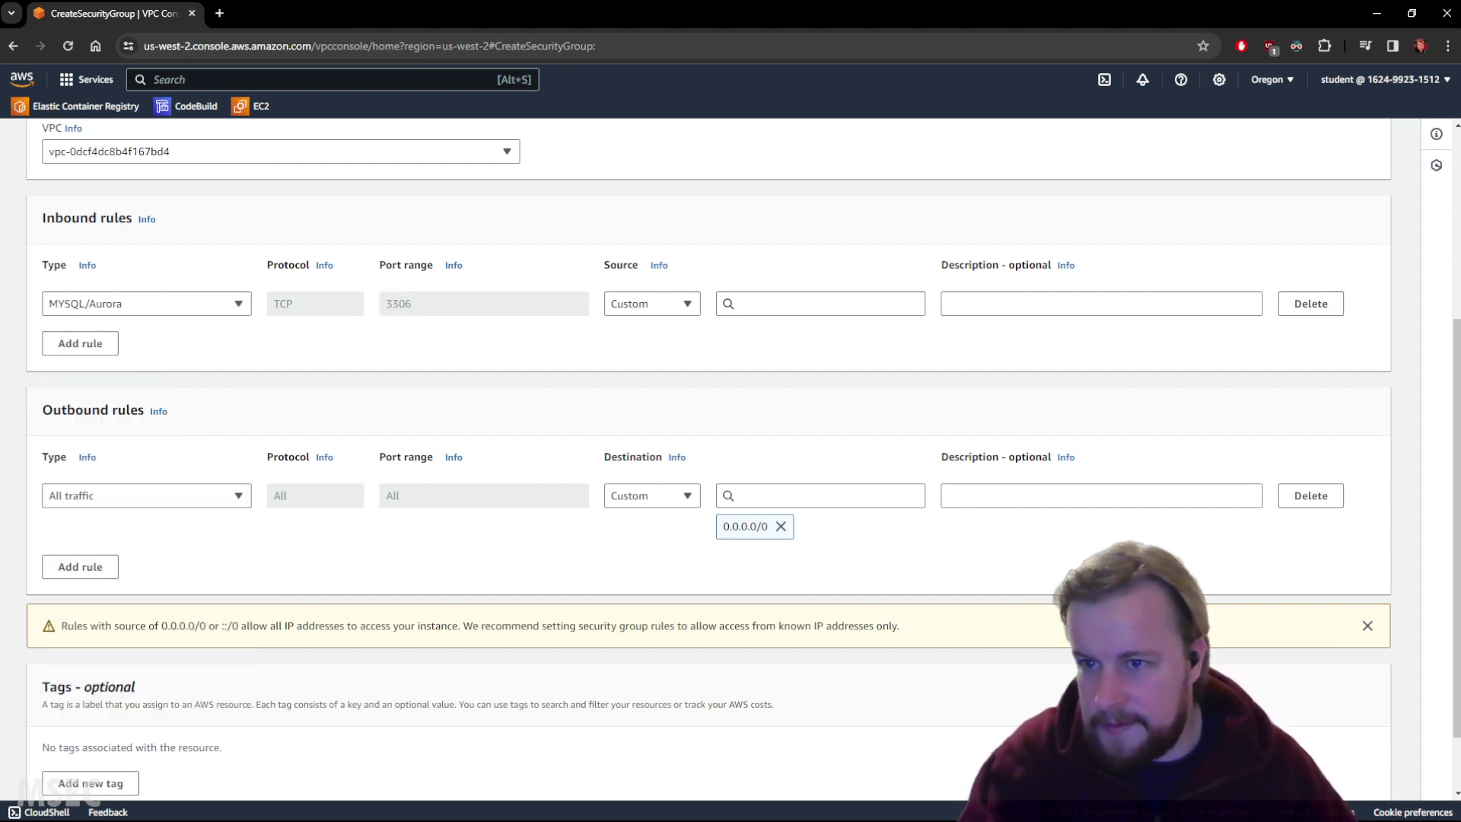
Set the inbound rule's source to the custom CIDR block 172.31.0.0/16 and create the security group.
click(663, 303)
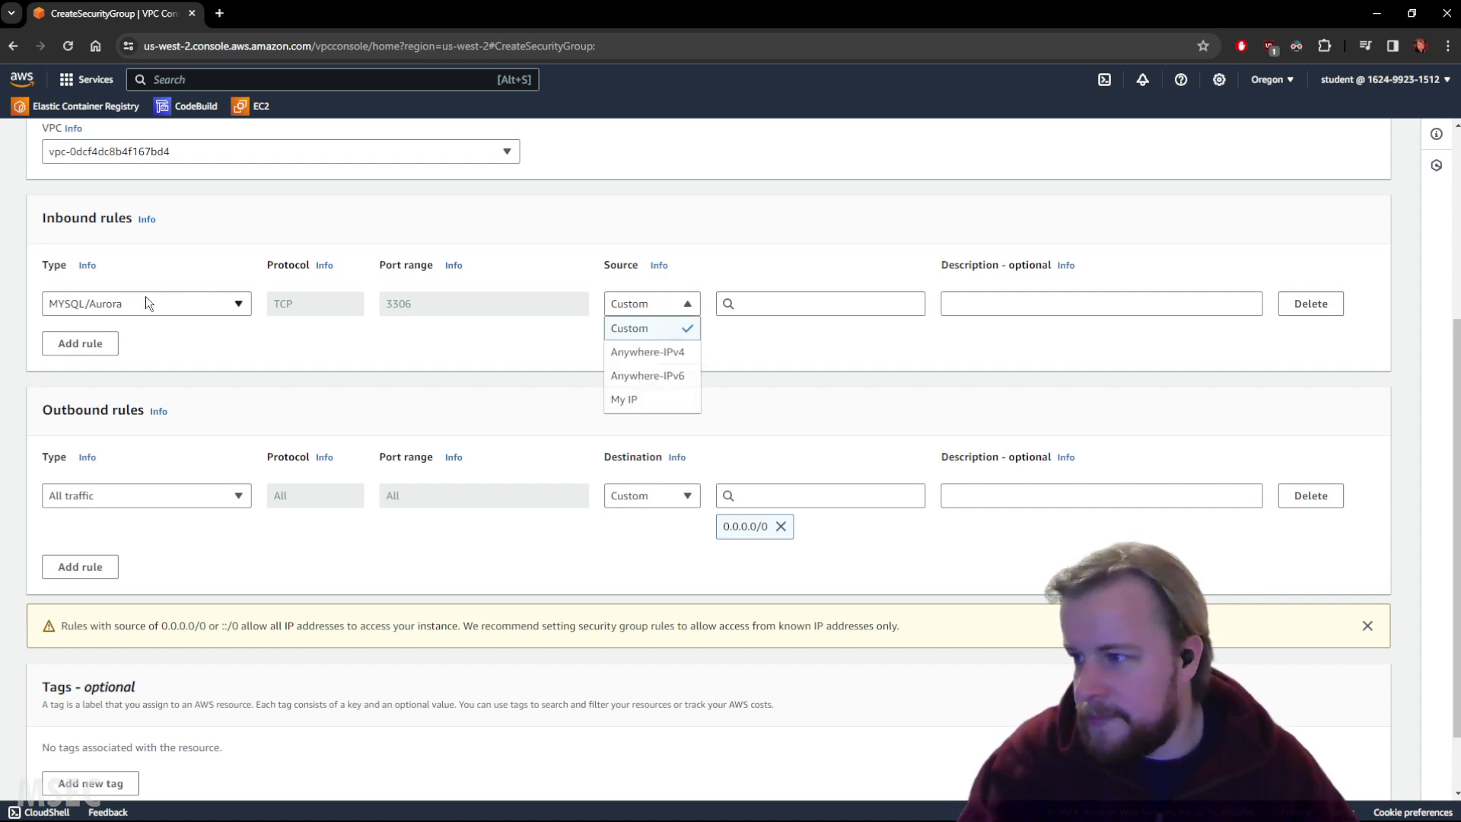
click(185, 371)
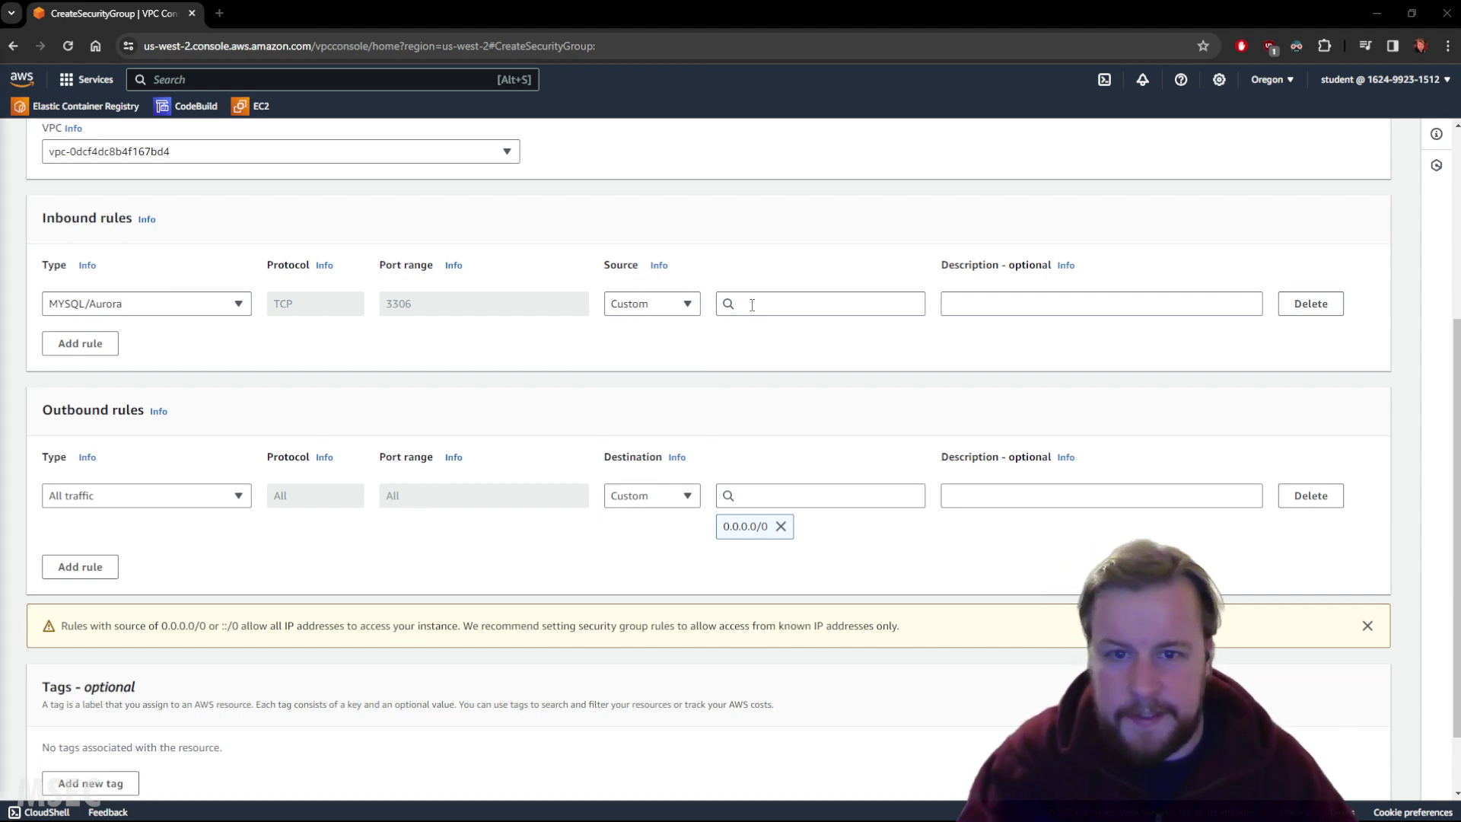
click(818, 304)
text(172.31.0.0/16)
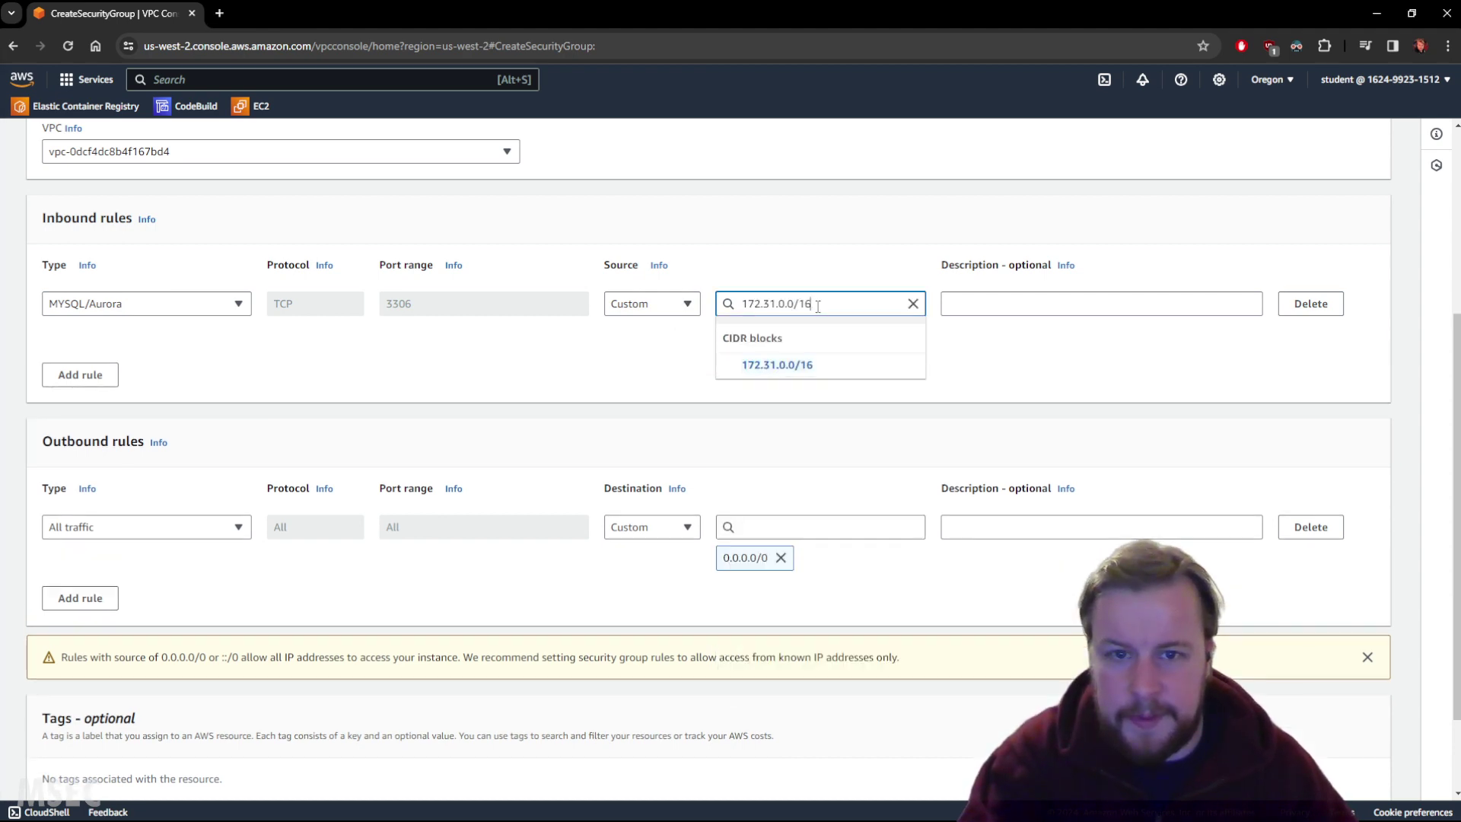
click(773, 365)
click(998, 352)
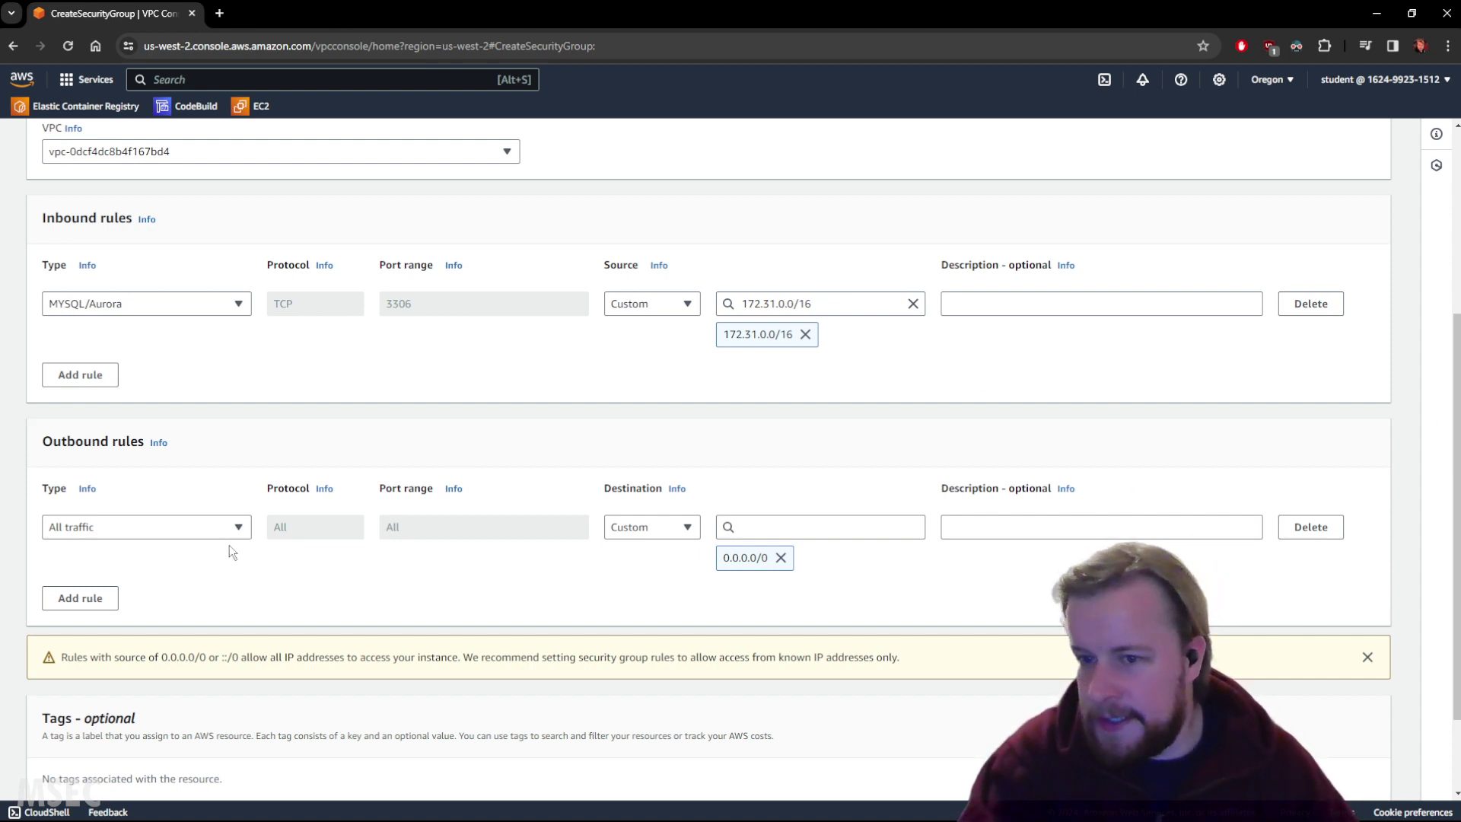
scroll(1029, 646, down, 2)
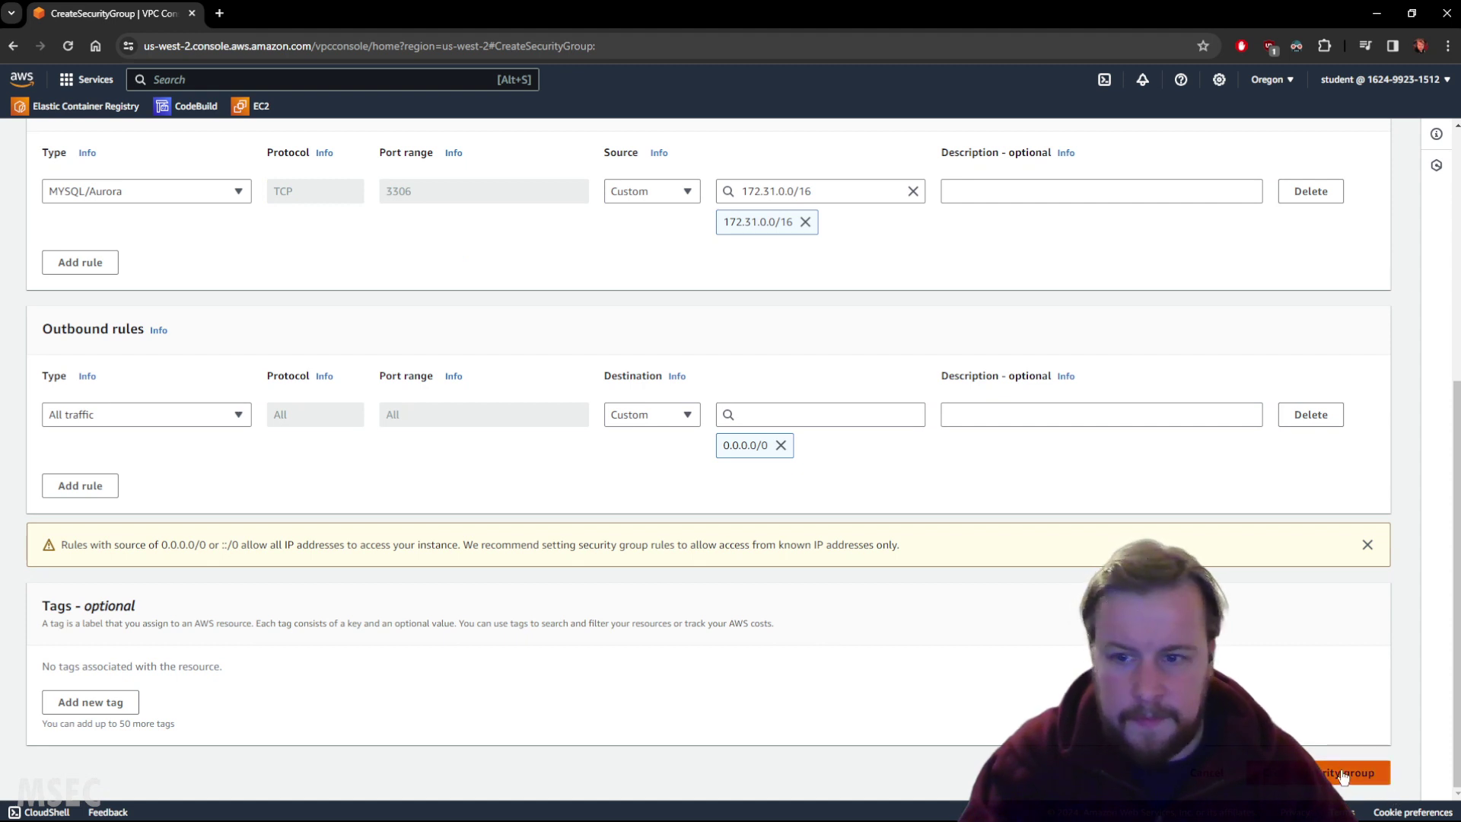
click(1370, 773)
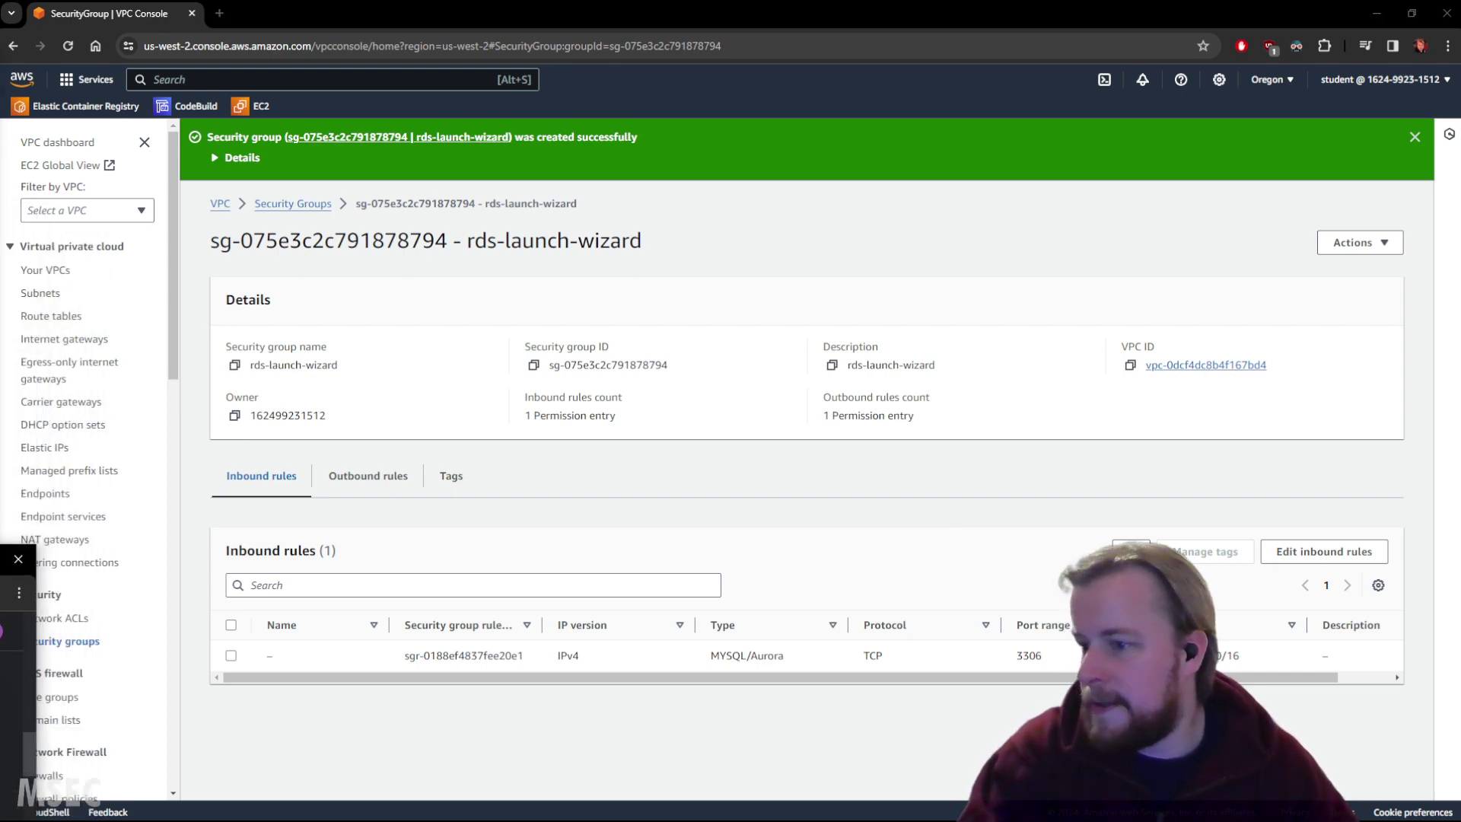
Switch to the Cloud Academy lab window, run the validation check for the MySQL security group, and minimize the window.
drag(0, 373, 433, 271)
scroll(532, 510, down, 5)
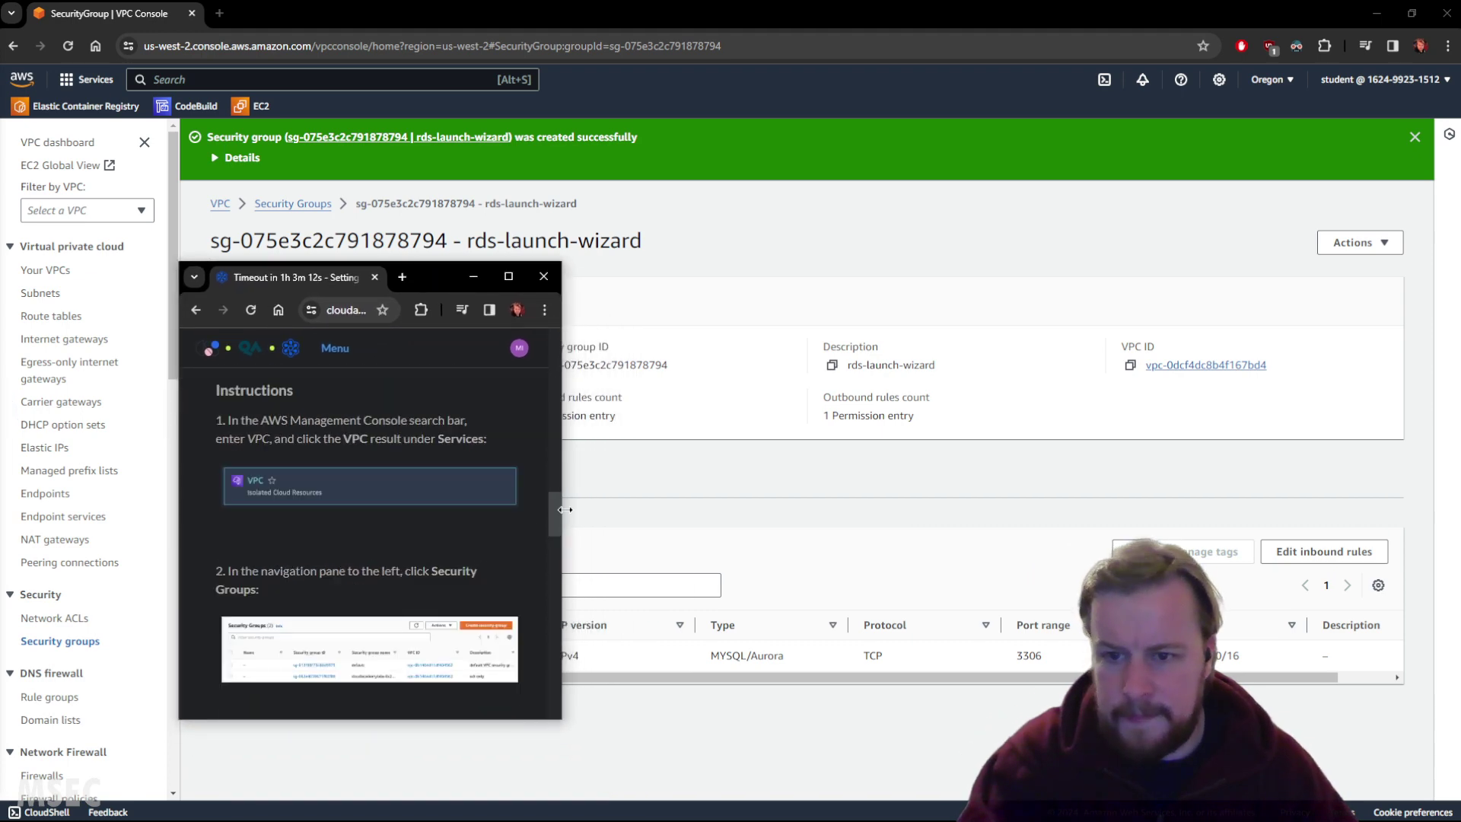
drag(548, 521, 569, 692)
scroll(500, 555, up, 4)
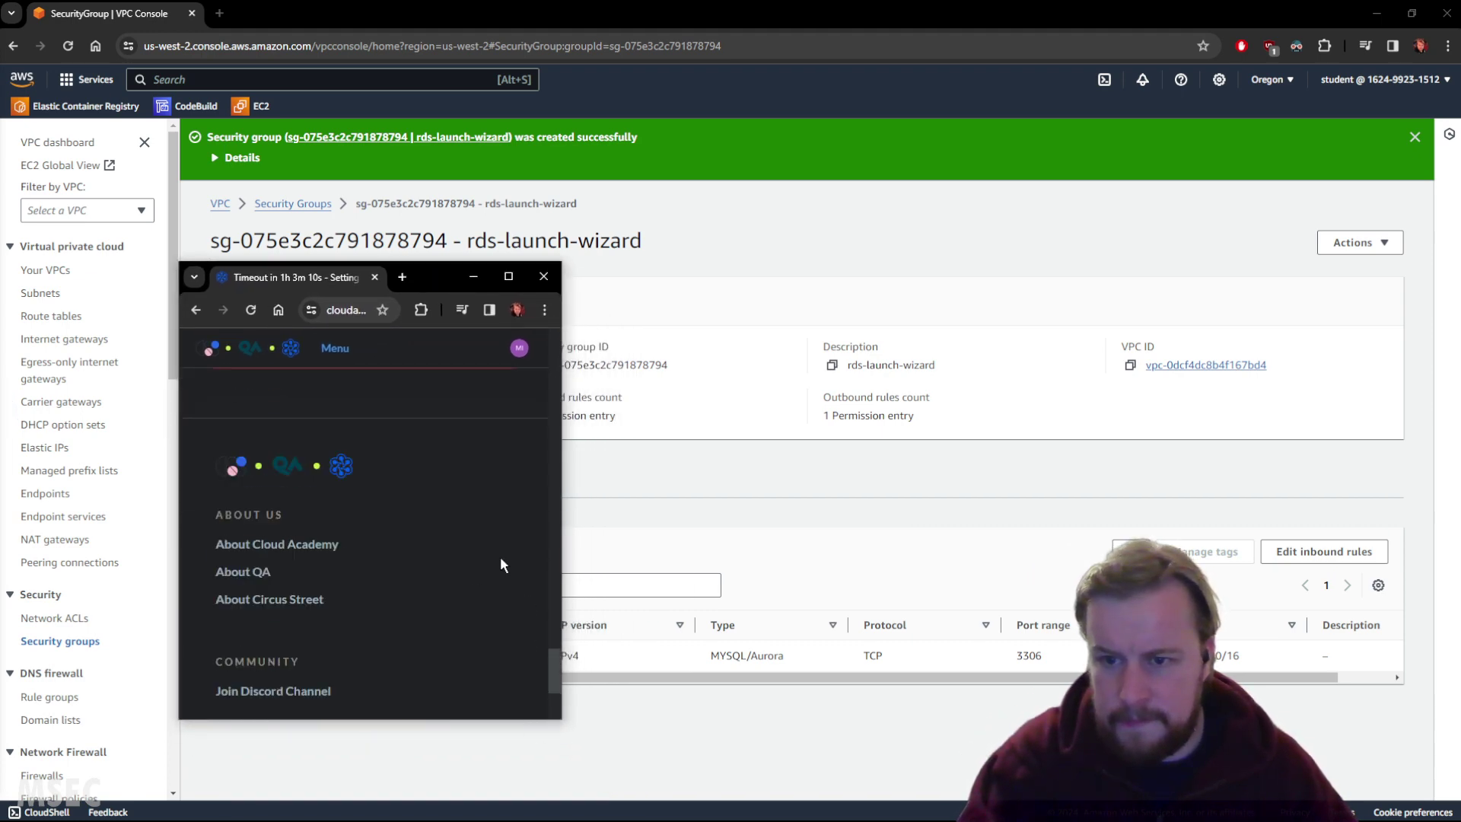
scroll(464, 571, up, 2)
click(413, 647)
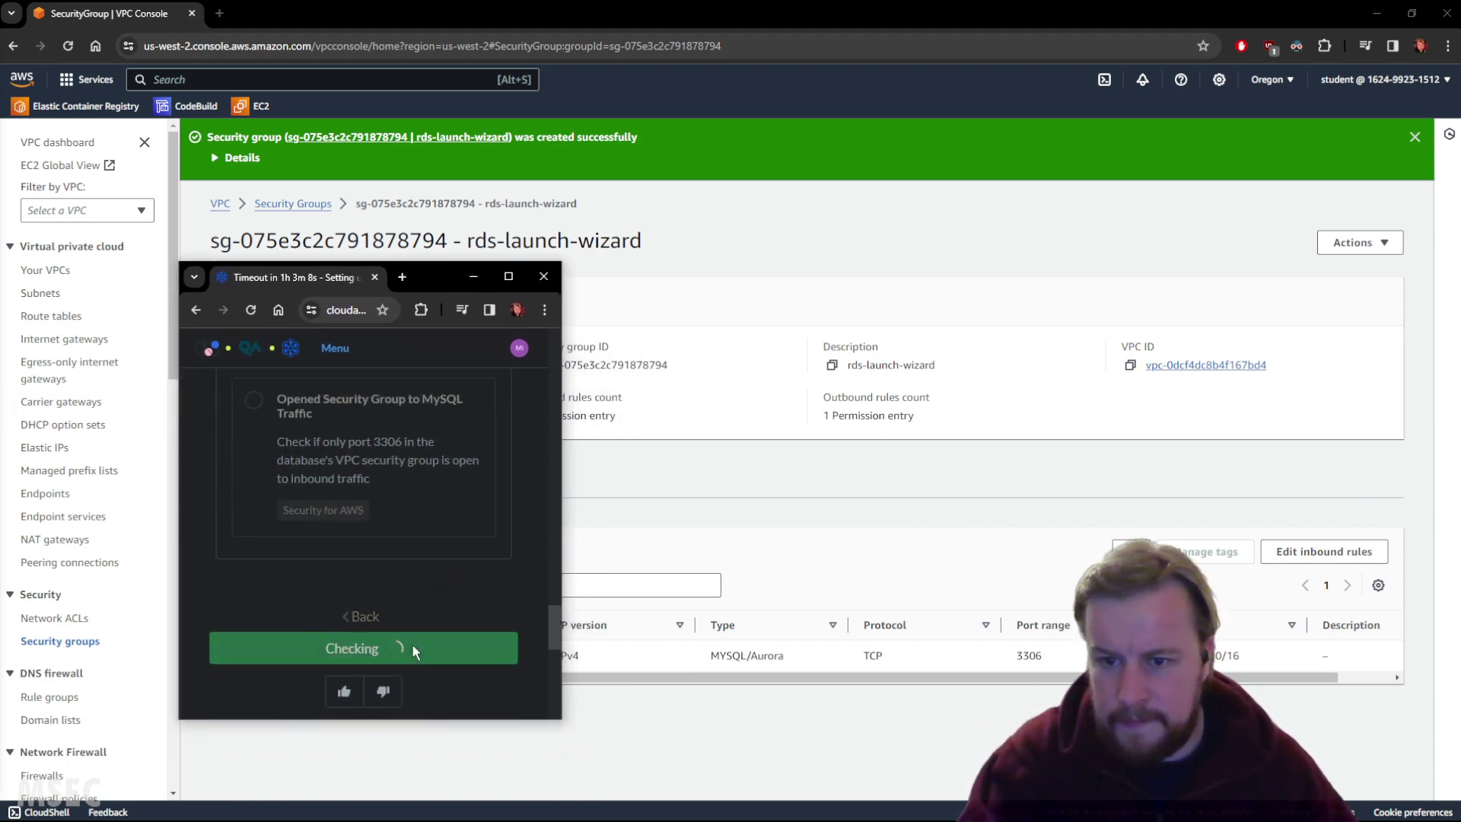
scroll(472, 609, up, 1)
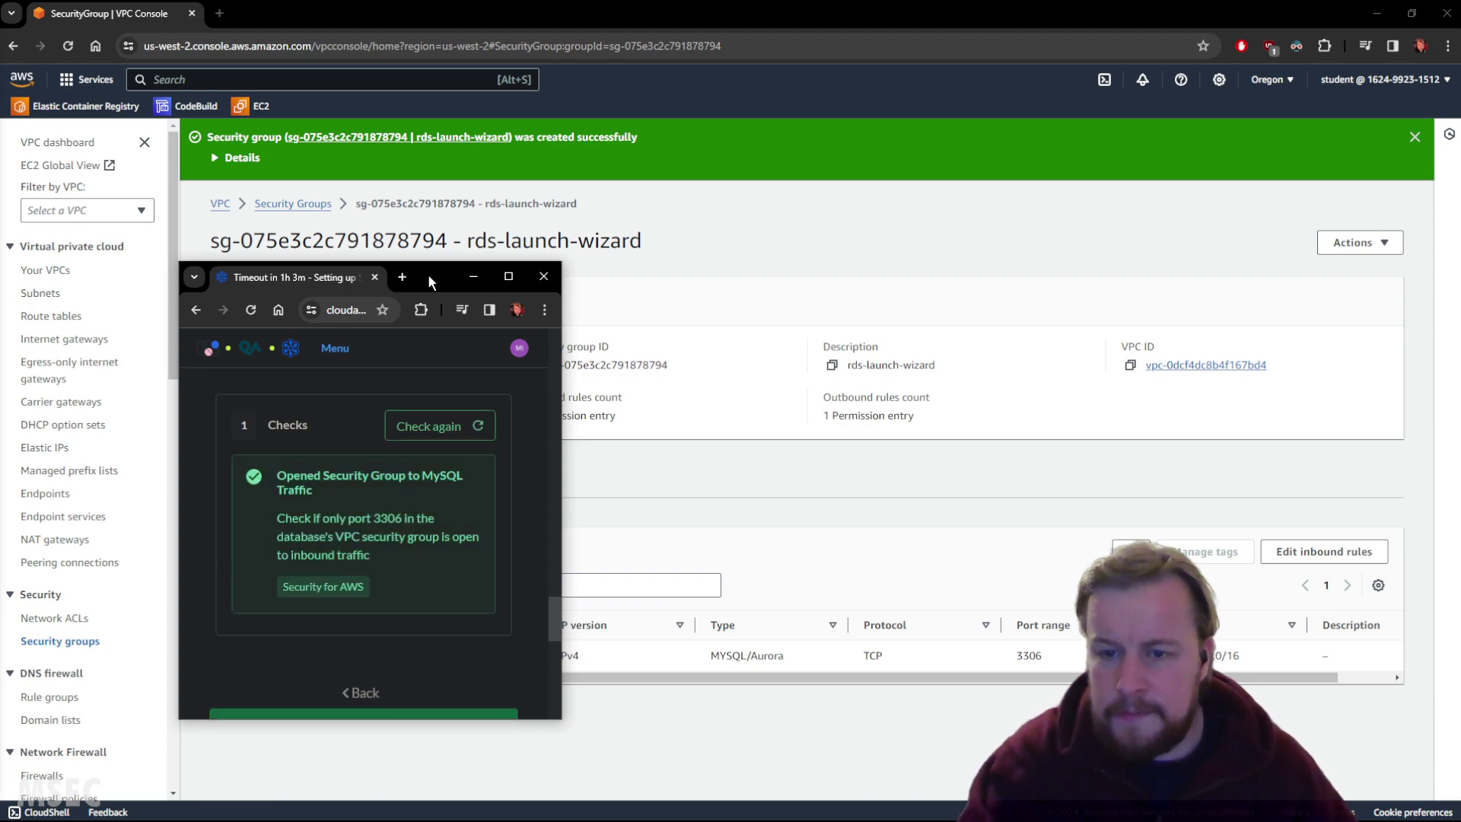
click(473, 276)
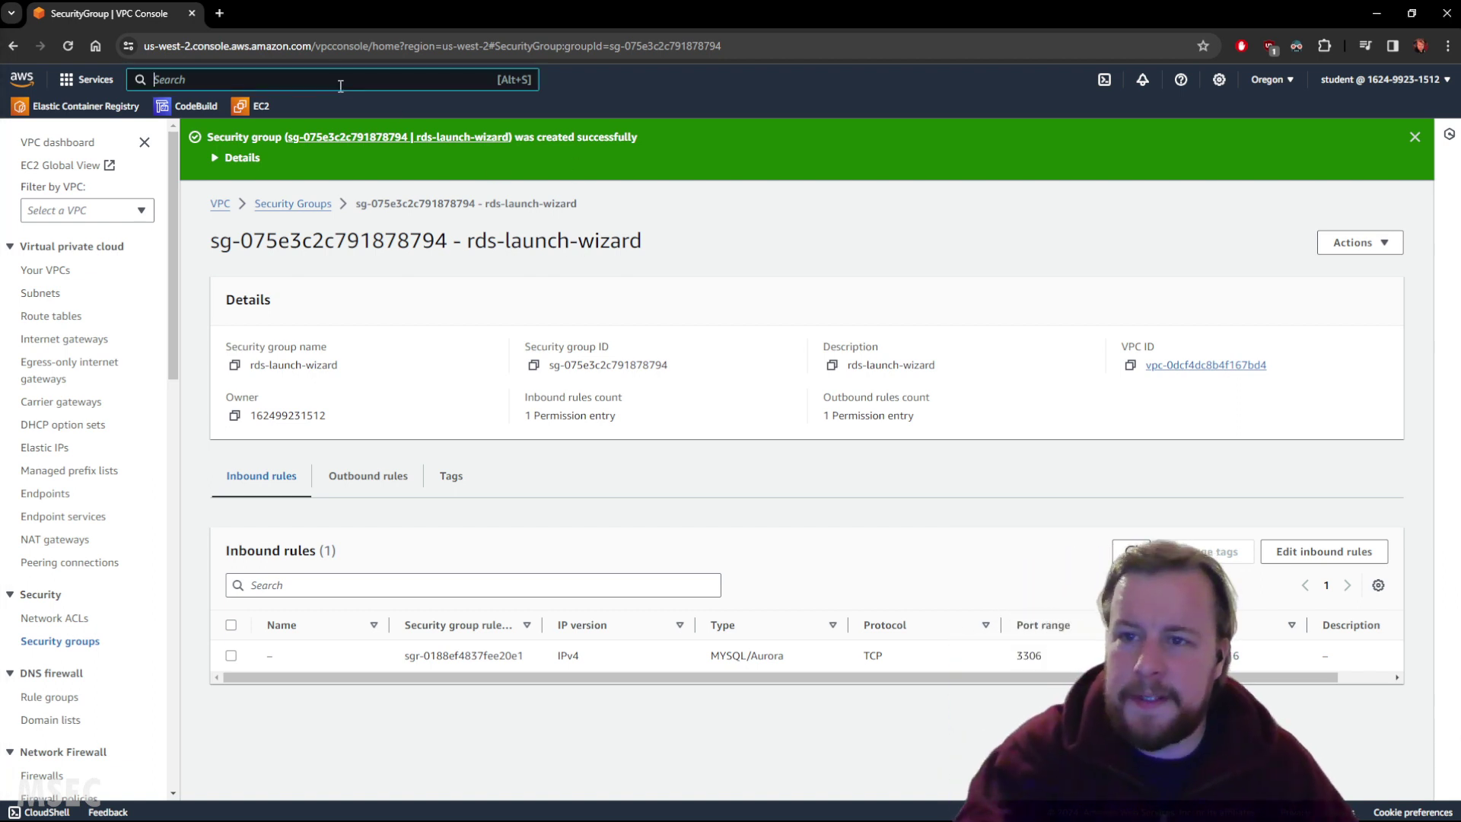
Go to the RDS service and start creating a new database.
text(rds)
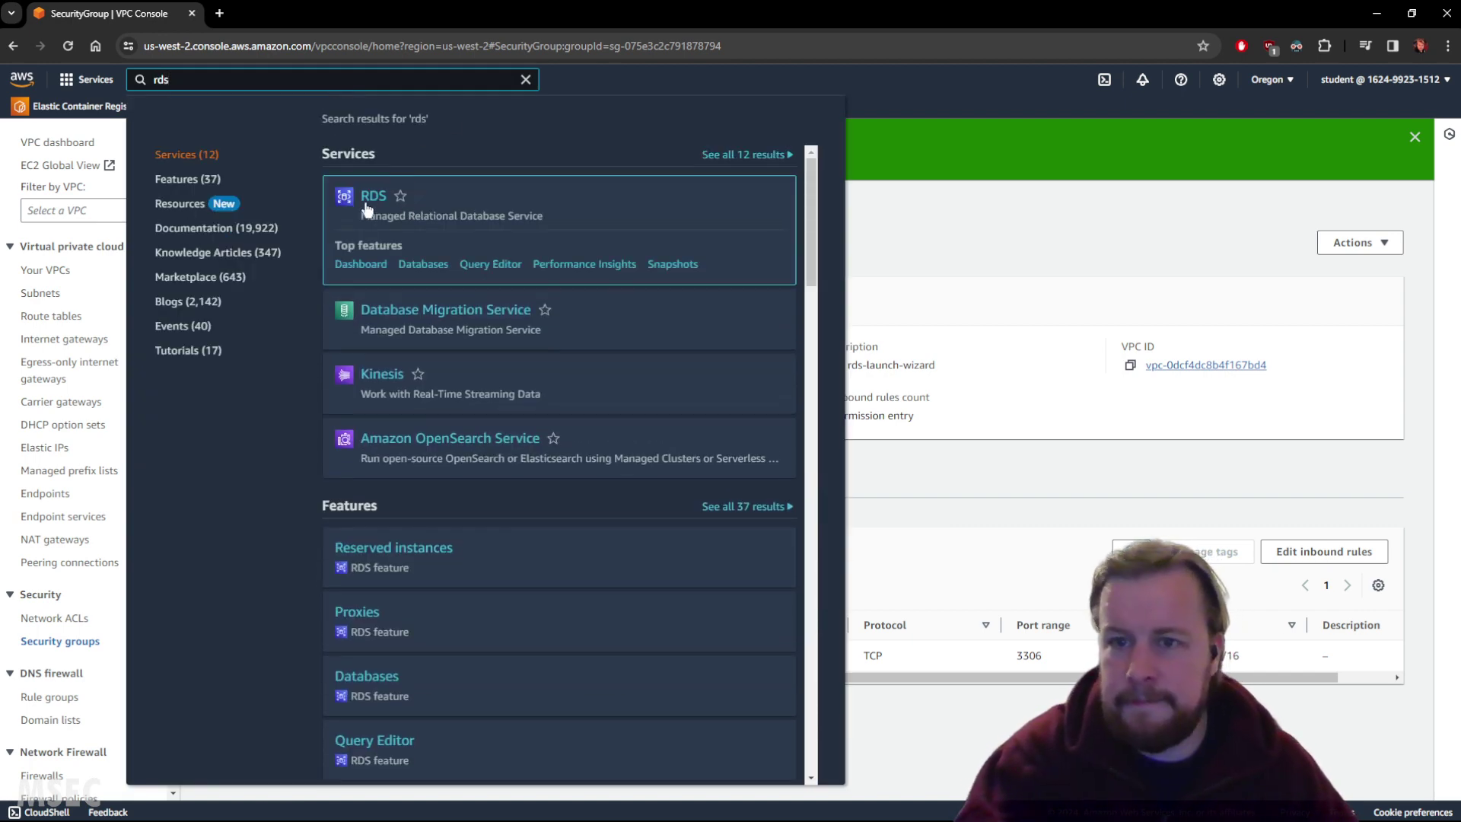
click(371, 196)
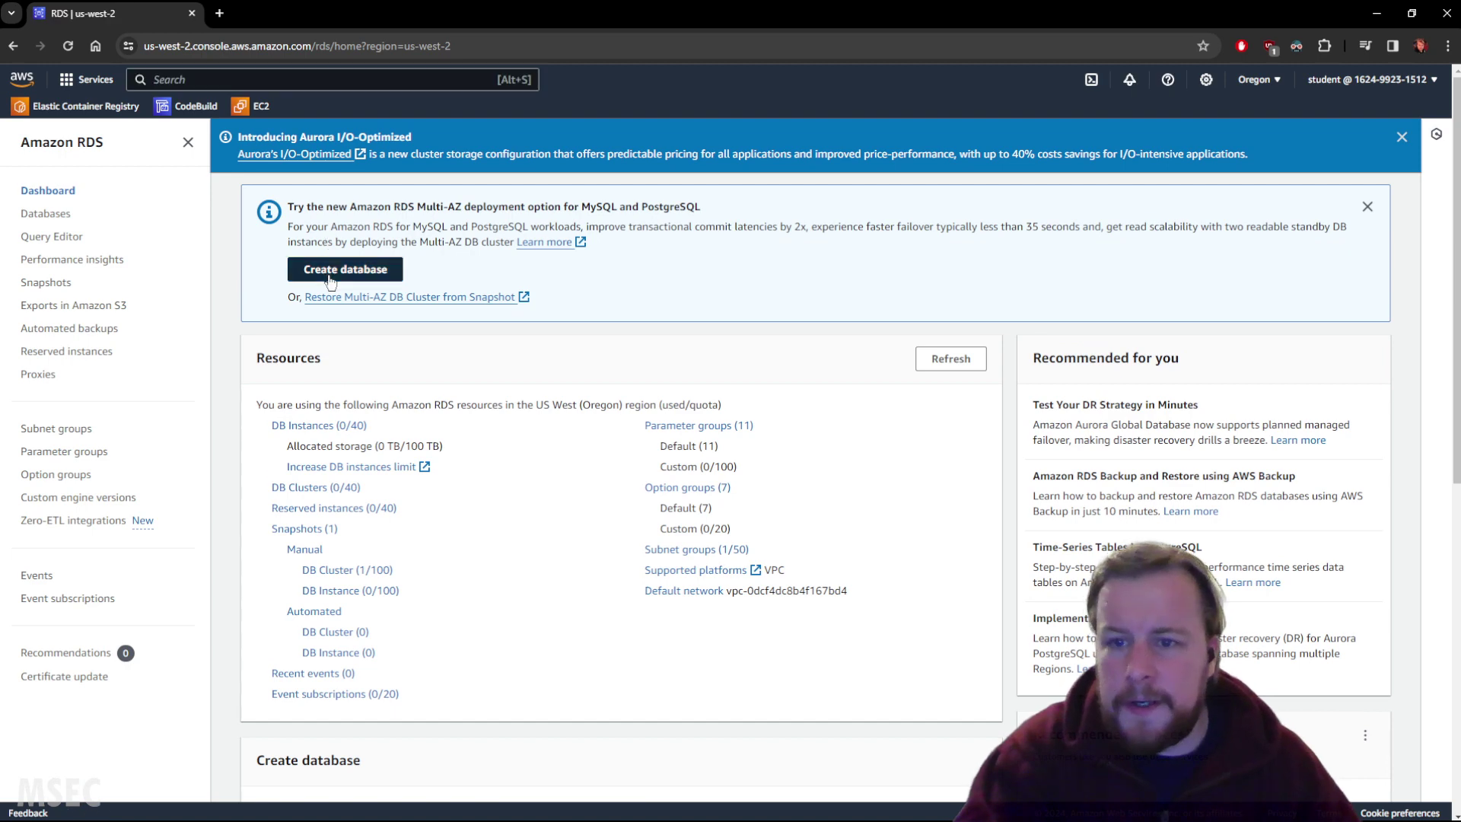
click(344, 268)
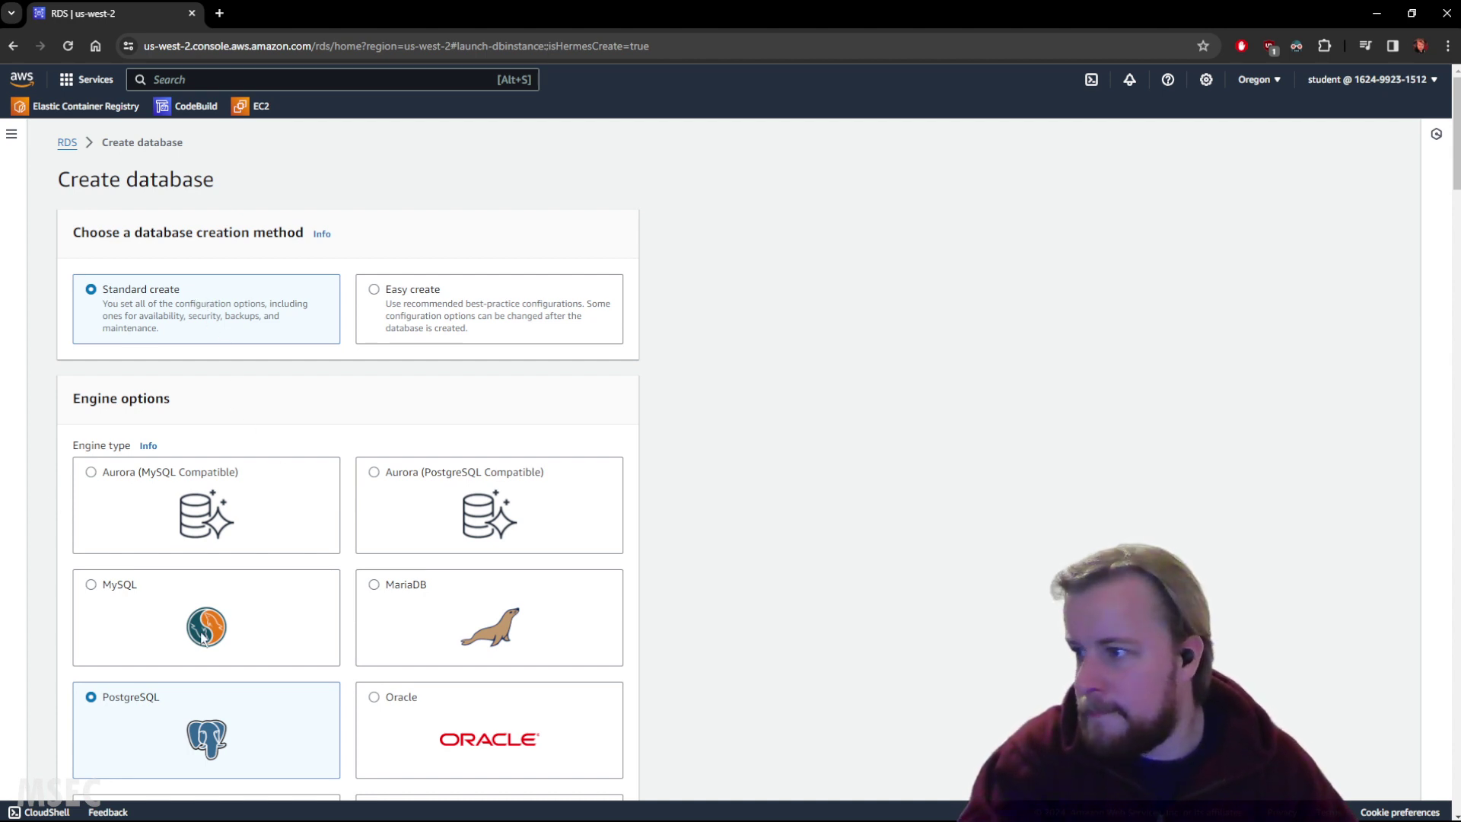
Choose MySQL as the database engine and apply the Free tier template.
click(259, 630)
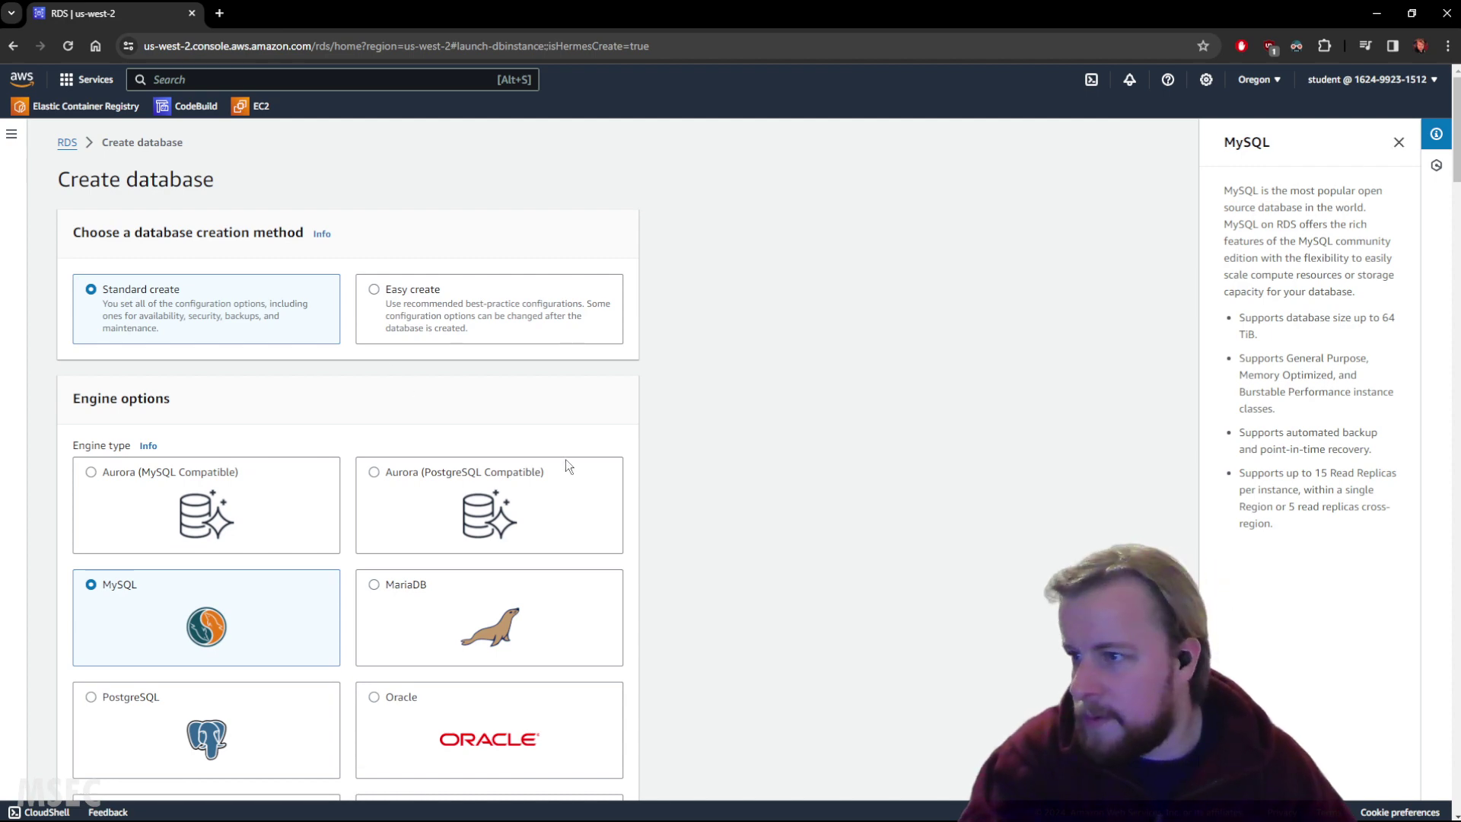
scroll(647, 456, down, 5)
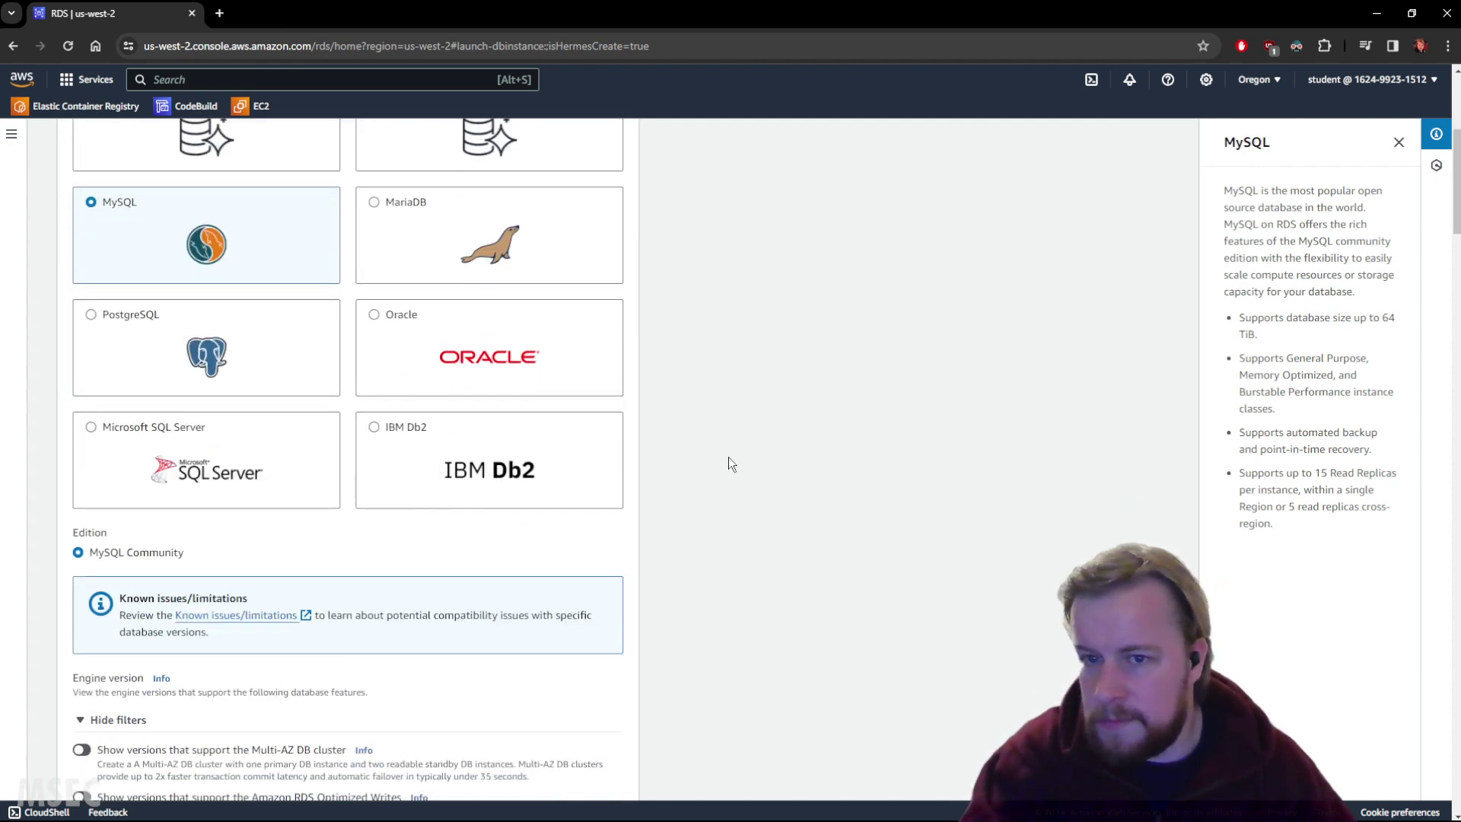
scroll(728, 457, down, 4)
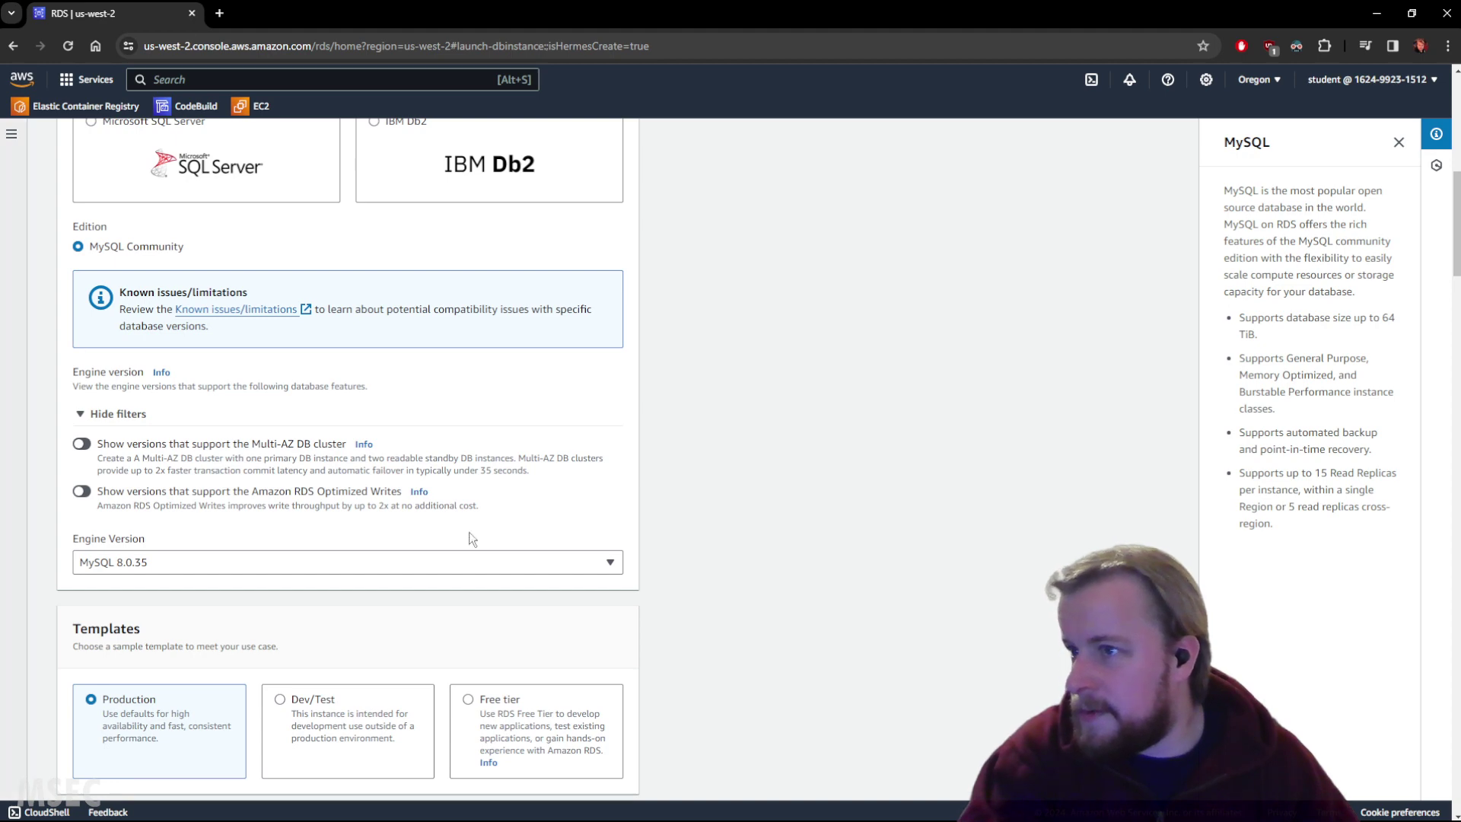
scroll(783, 532, down, 2)
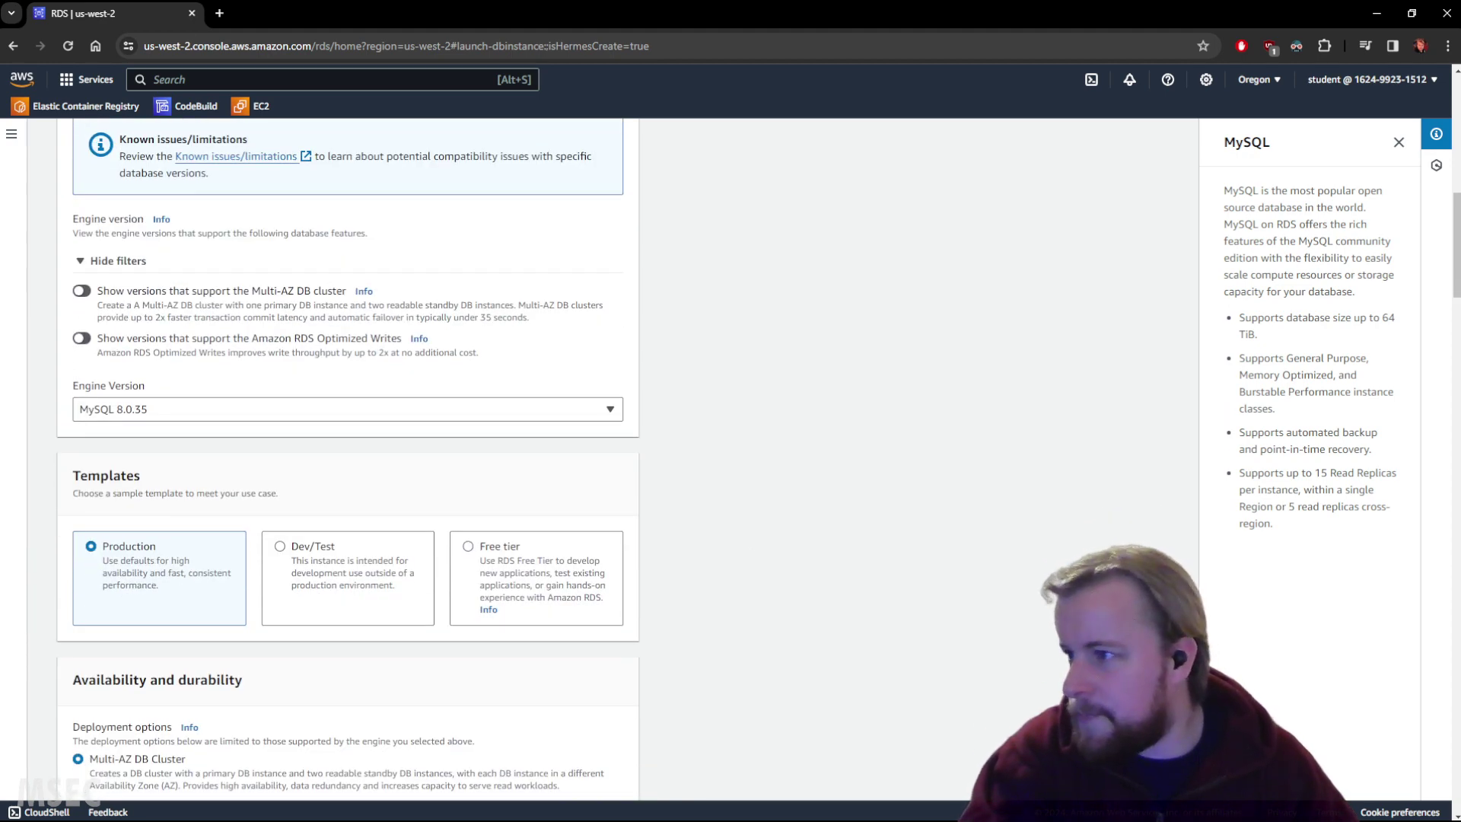
scroll(815, 523, down, 2)
click(529, 456)
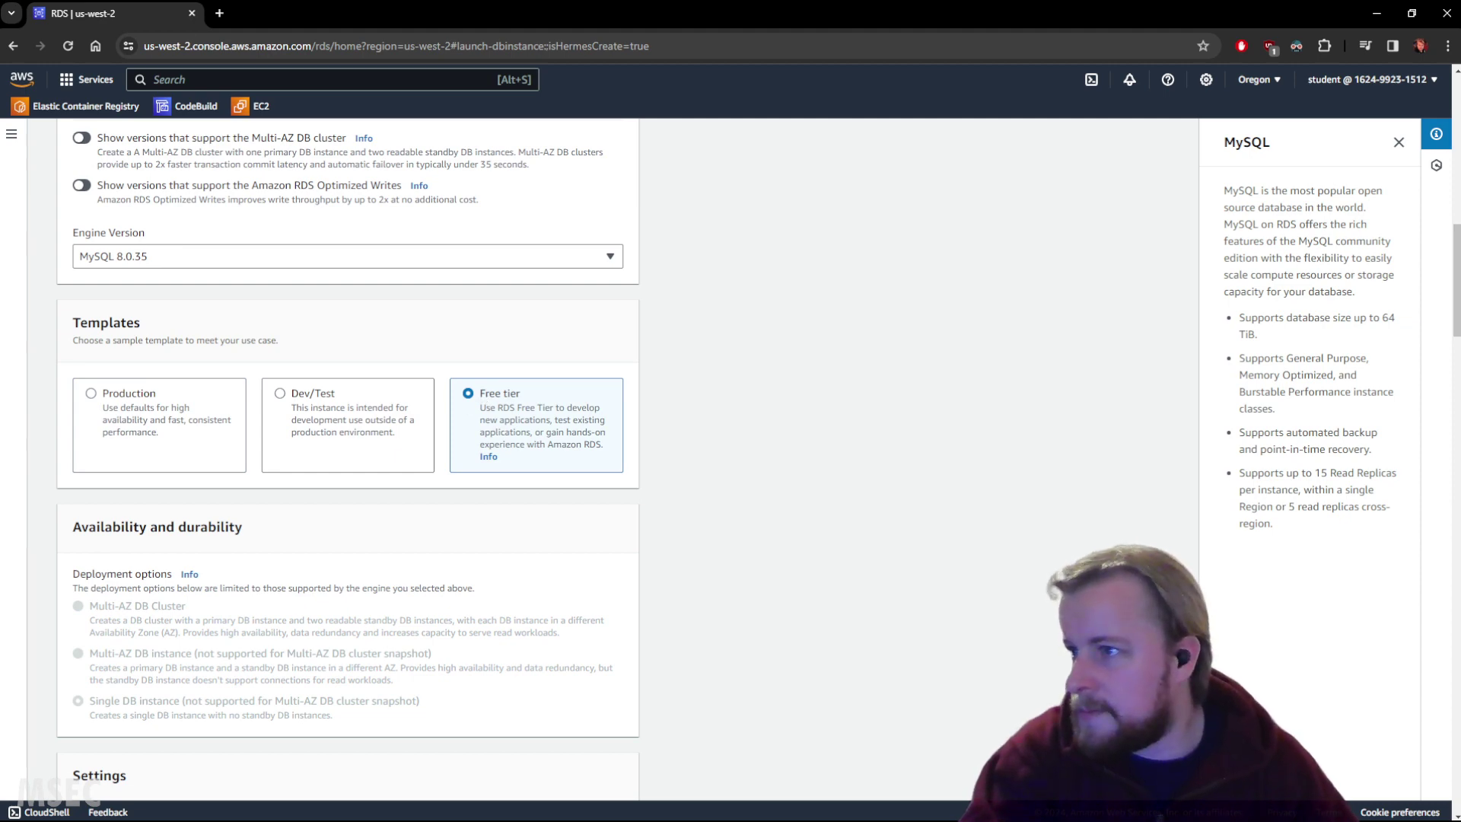
Set the DB instance identifier to rds-lab and the master username to cloudacademy.
scroll(666, 505, down, 7)
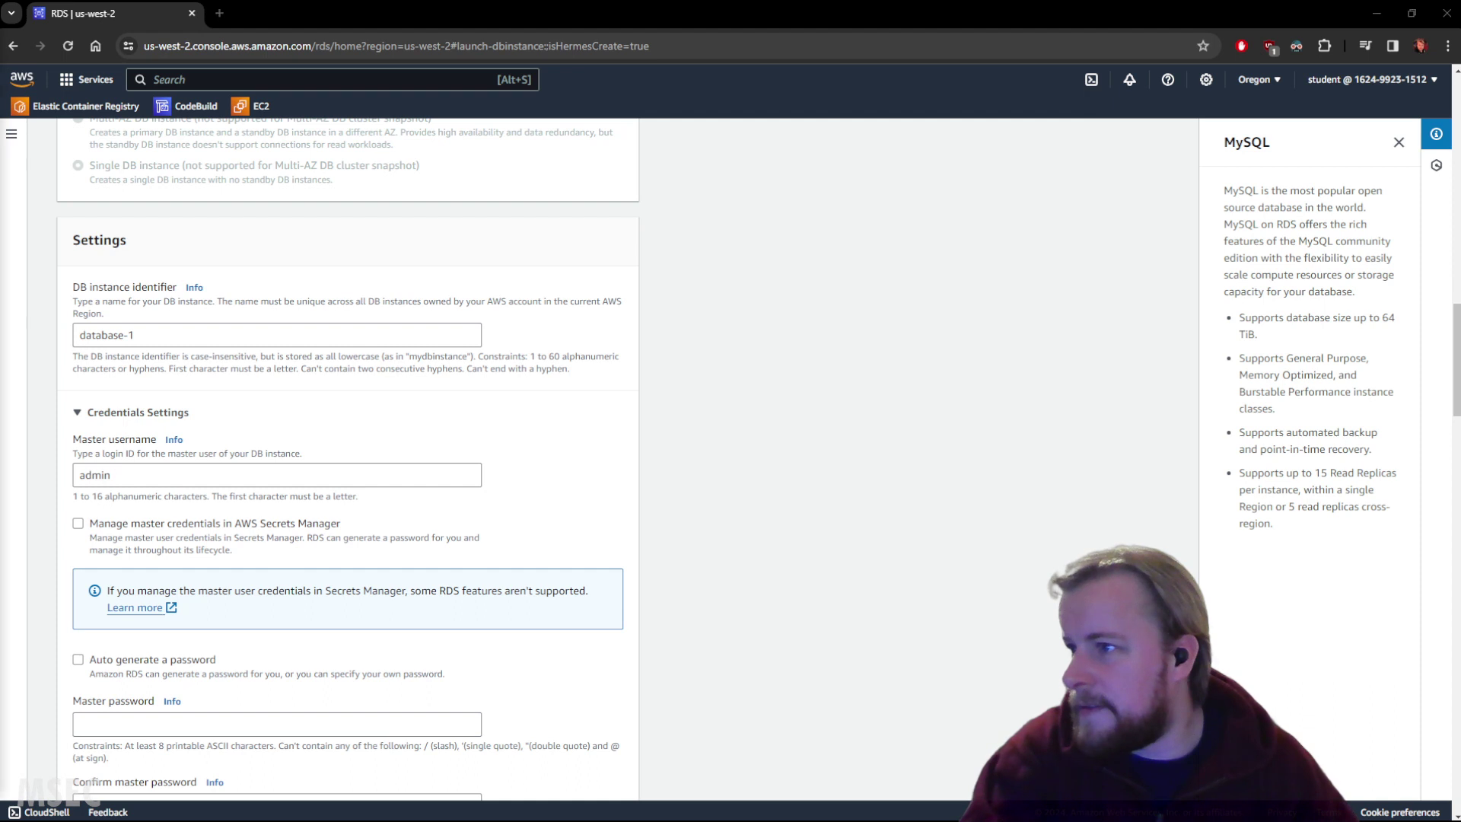
triple_click(147, 335)
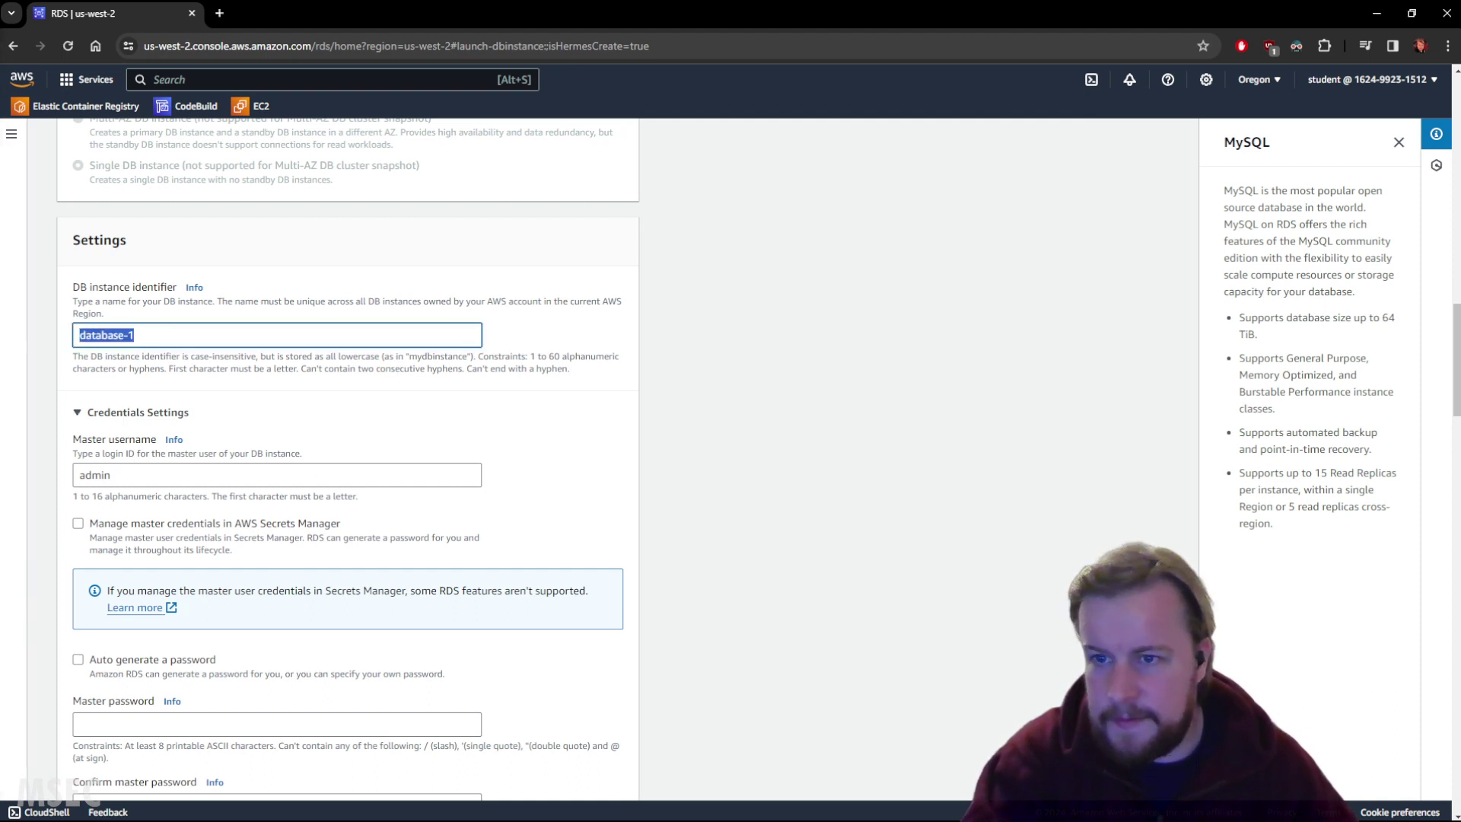
text(rds-lab)
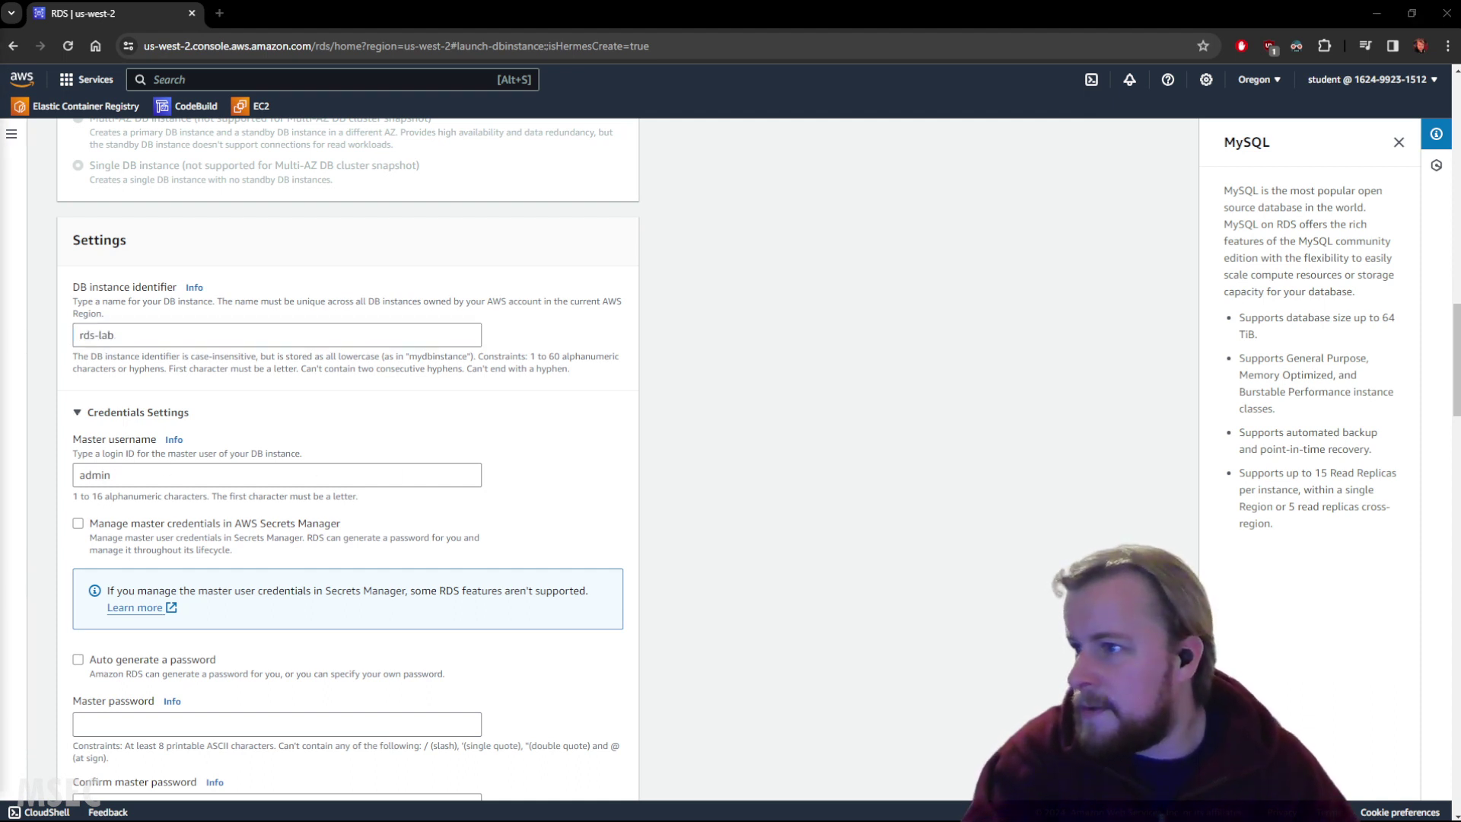
scroll(134, 394, down, 1)
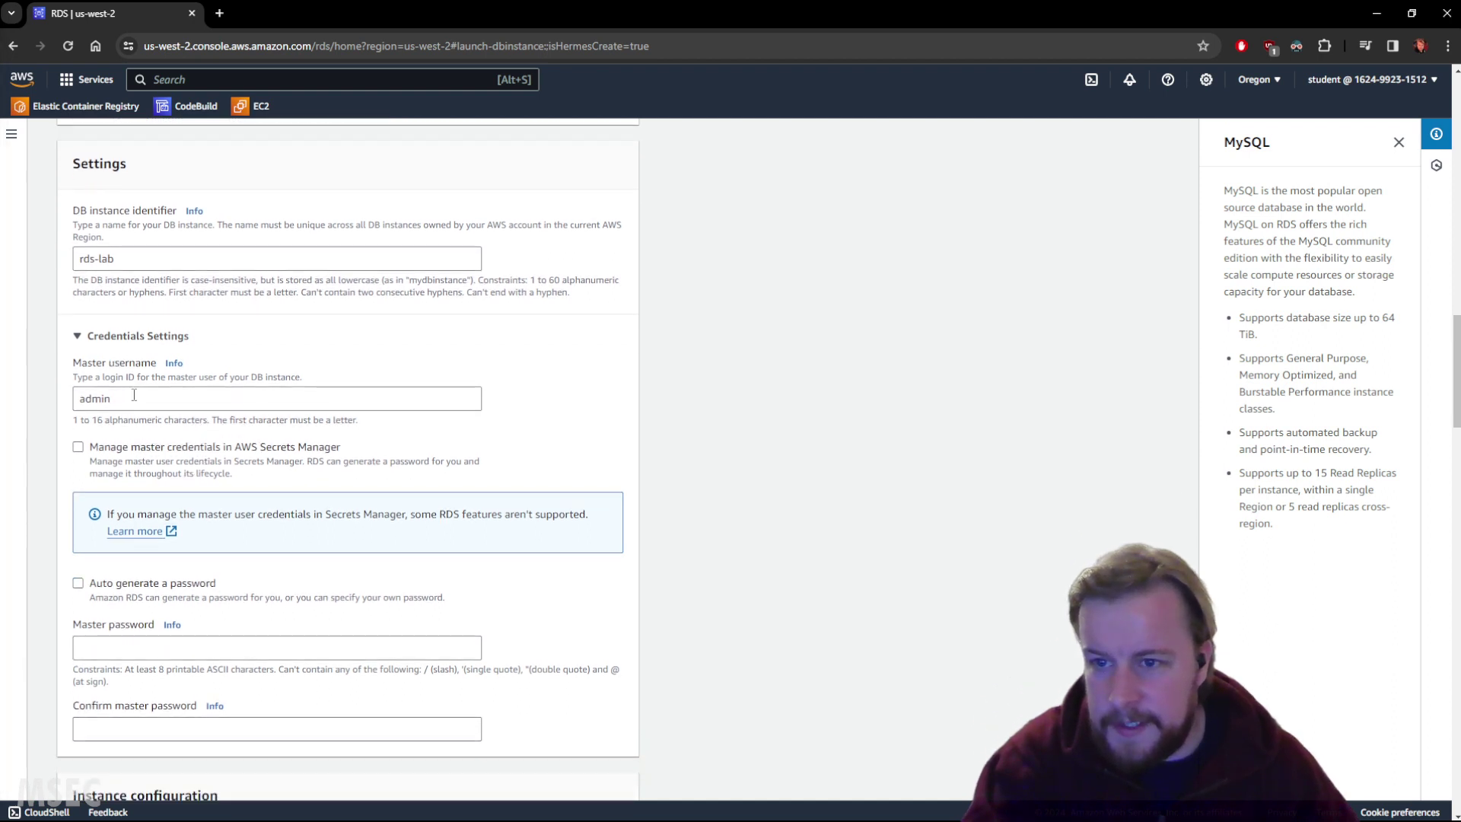
double_click(134, 395)
text(cloudacademy)
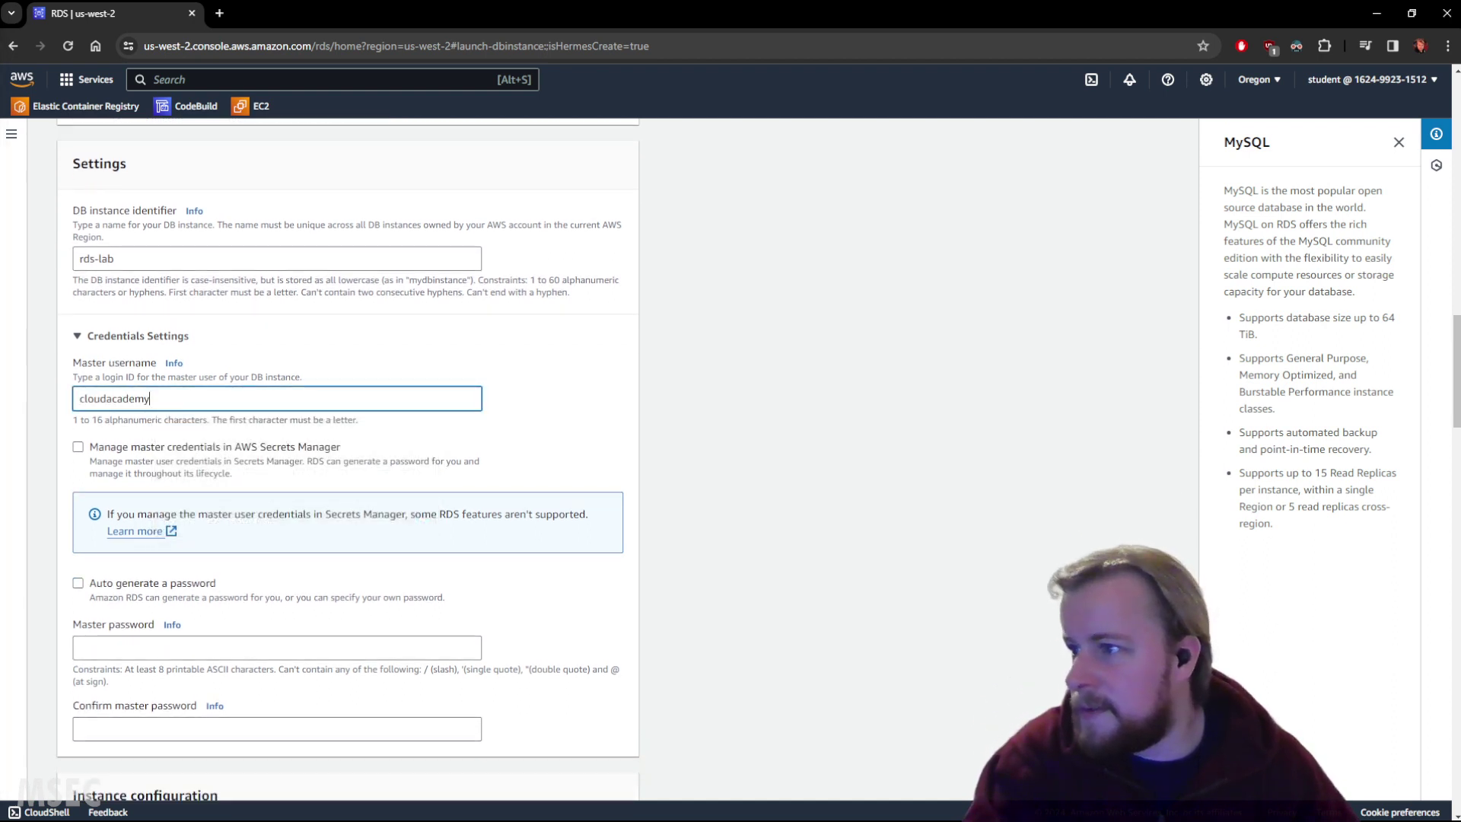
Paste the master password into both the master password and its confirmation field.
scroll(317, 456, down, 2)
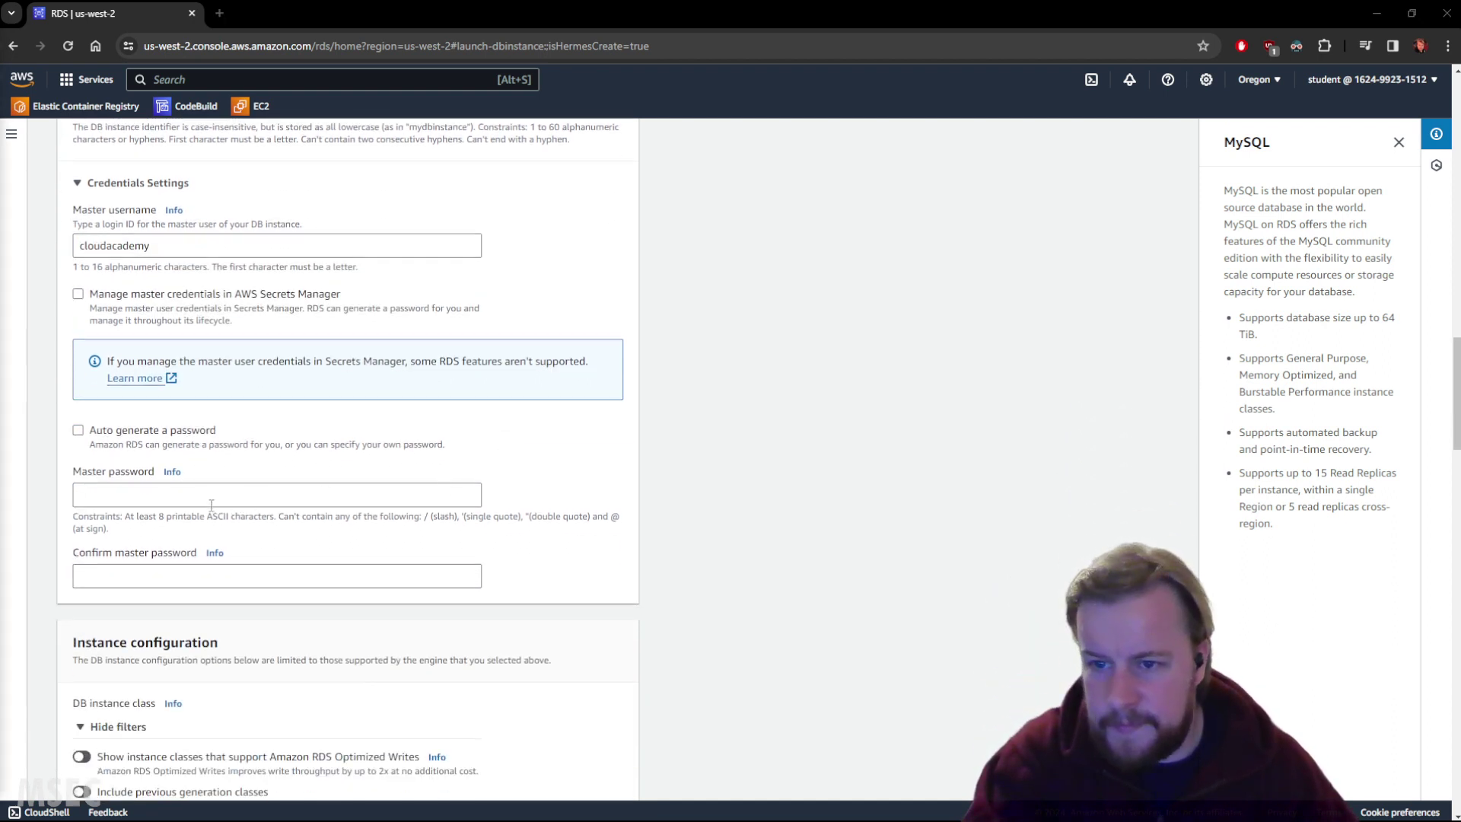
click(181, 495)
key(ctrl+v)
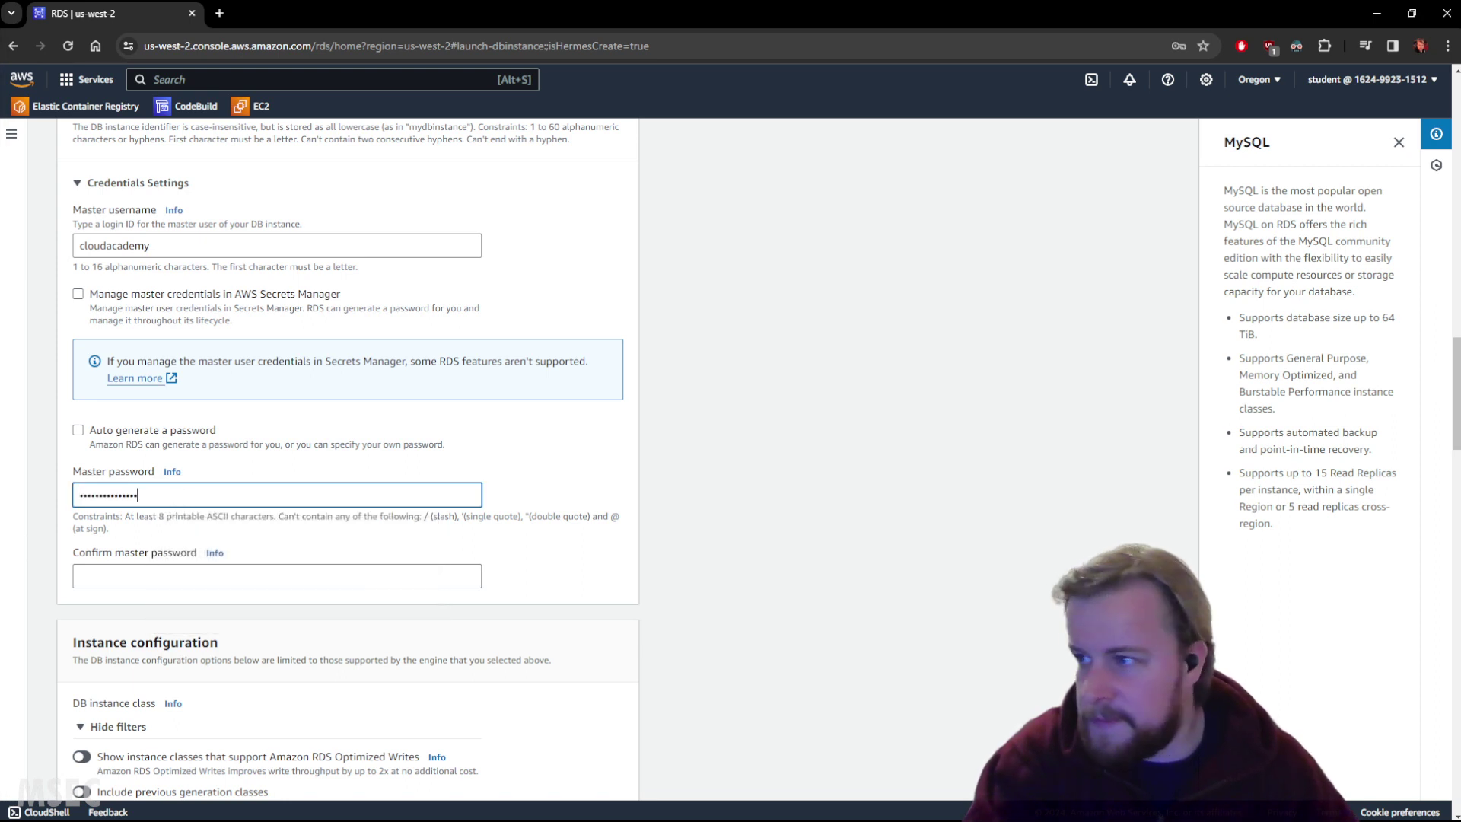
click(174, 580)
key(ctrl+v)
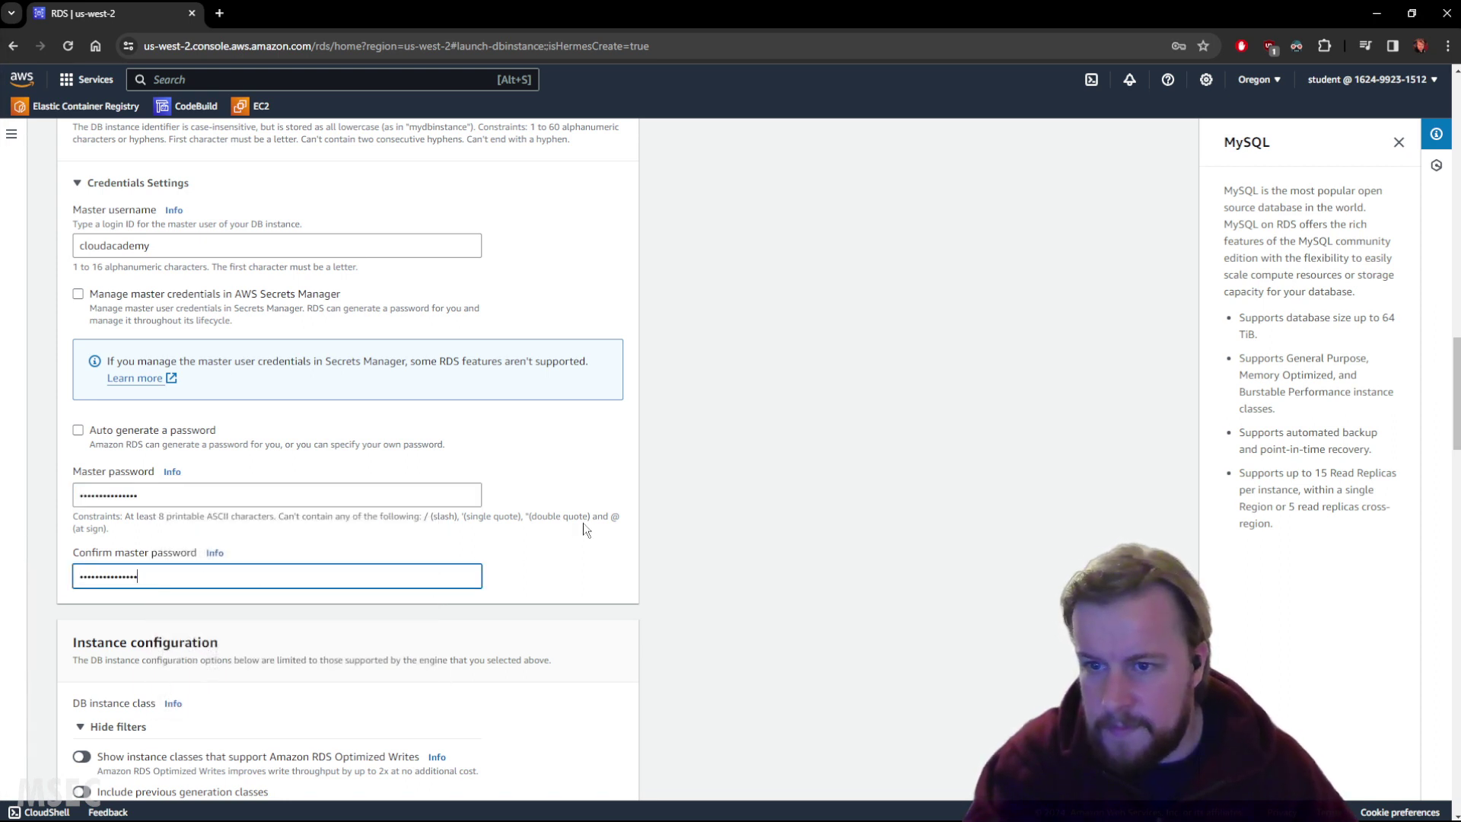
click(723, 508)
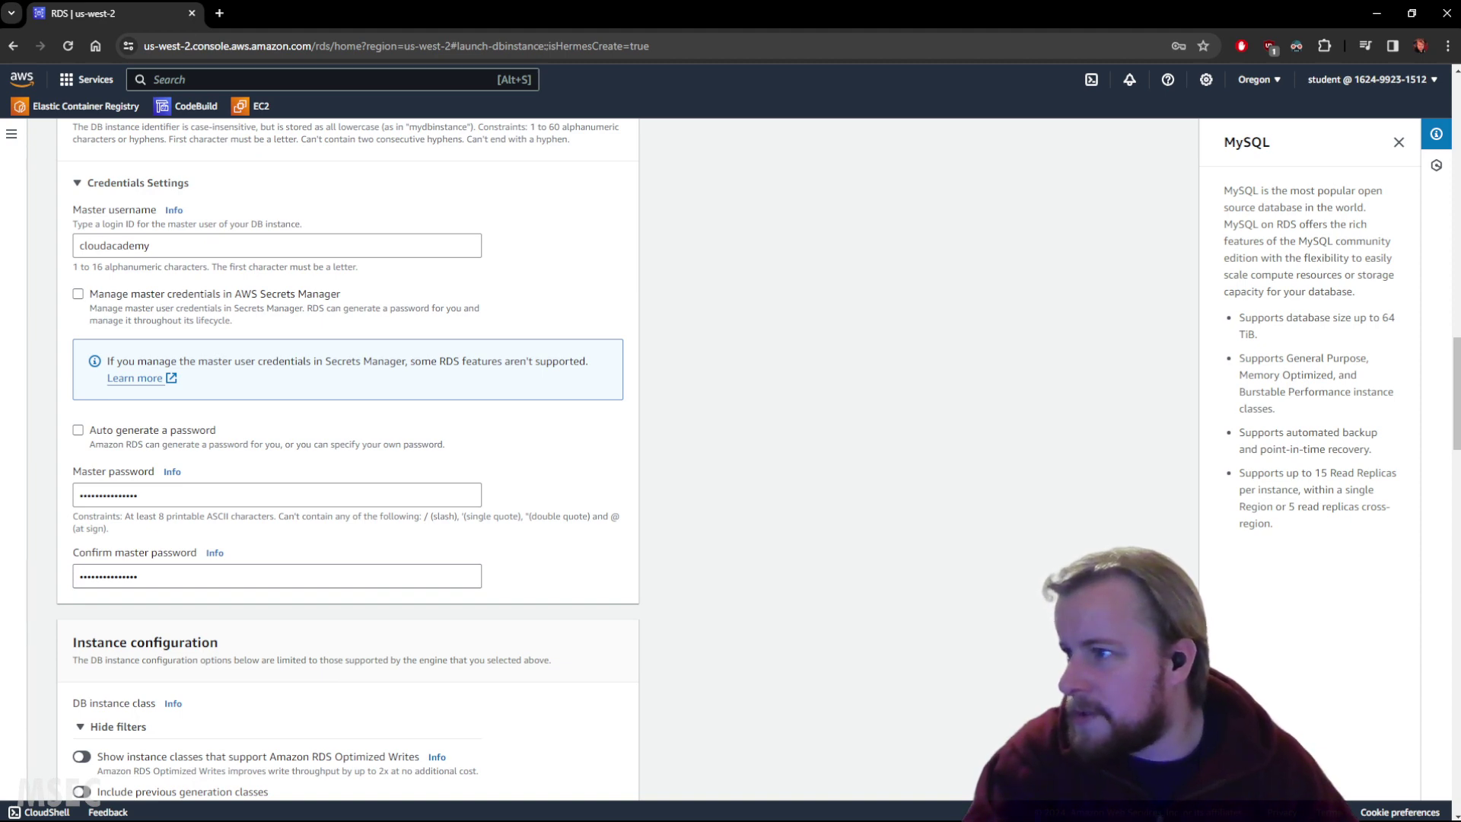
Set the DB instance class to db.t2.micro.
scroll(873, 522, down, 5)
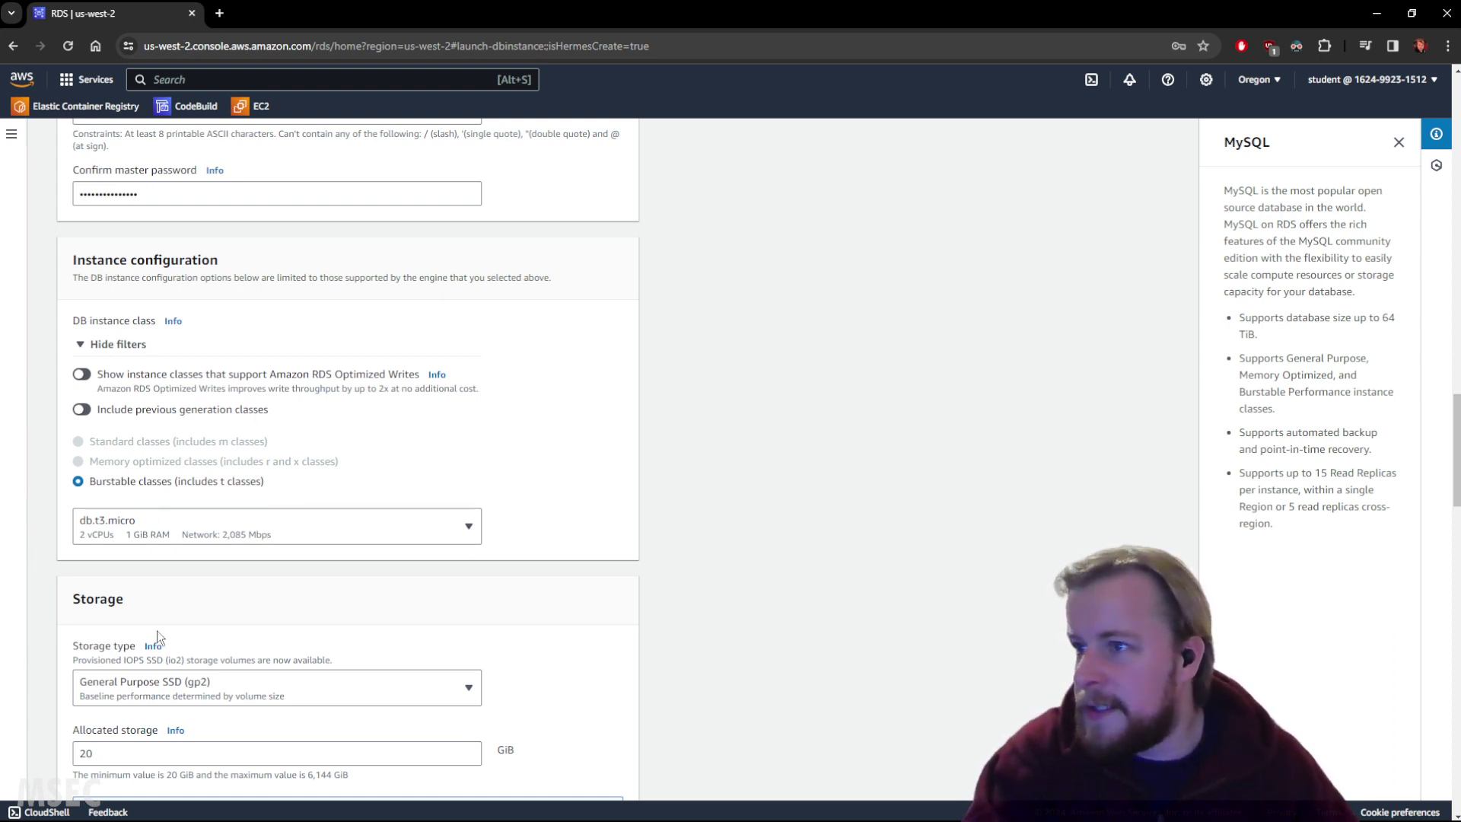
click(155, 533)
scroll(157, 400, up, 2)
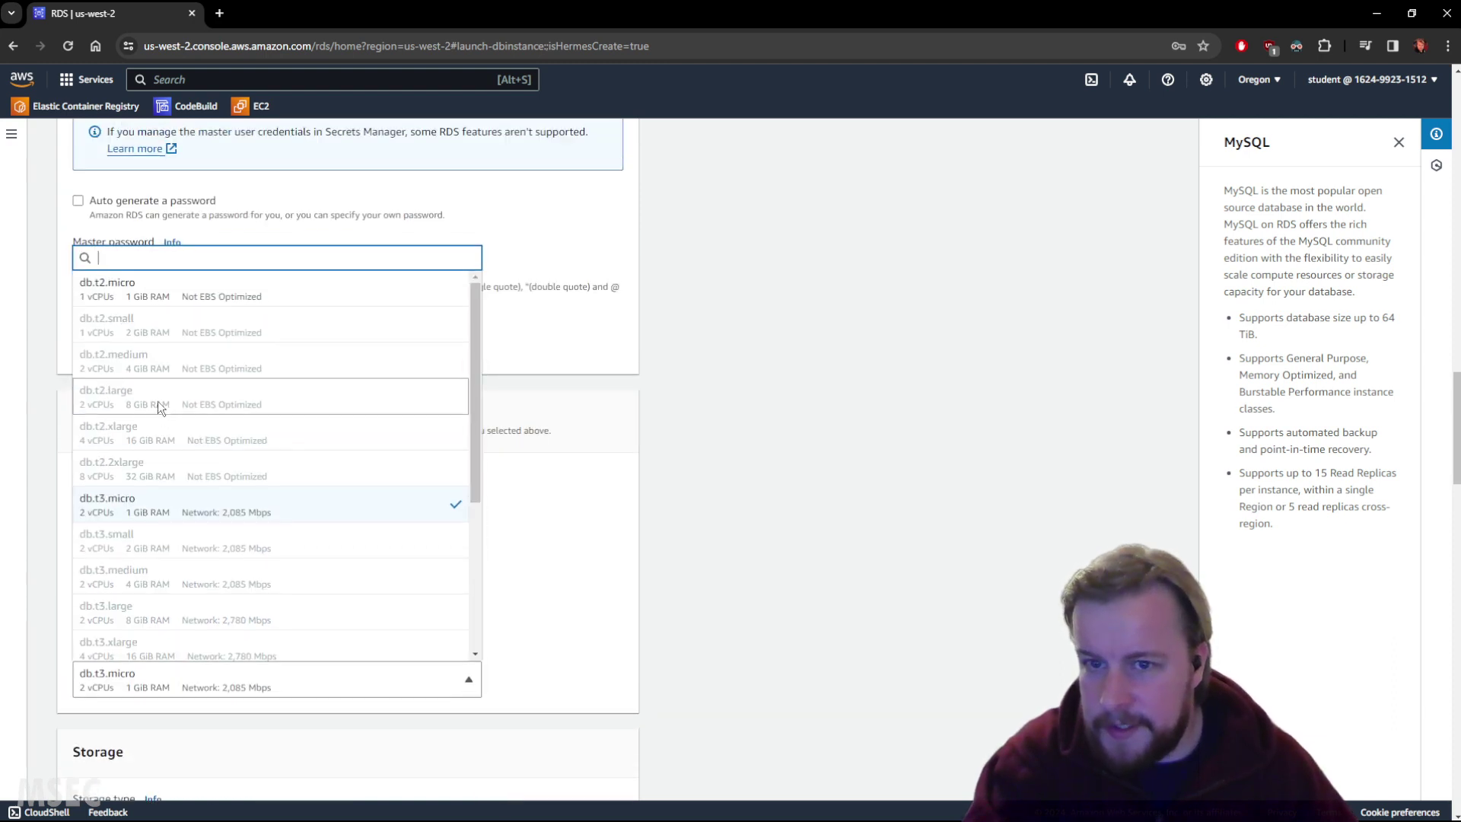
click(166, 293)
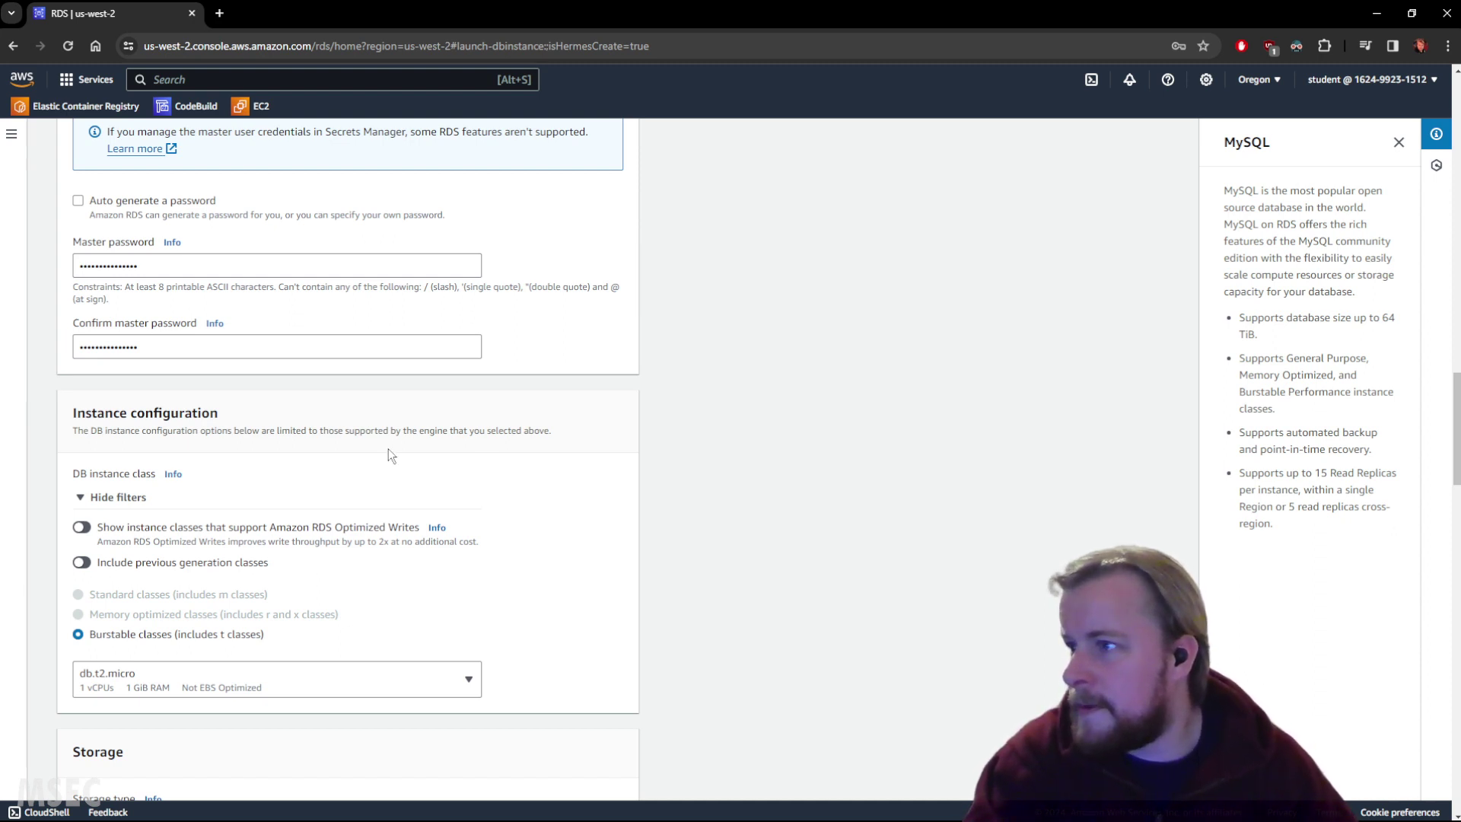
Expand the storage autoscaling settings and disable storage autoscaling for the database.
scroll(665, 455, down, 5)
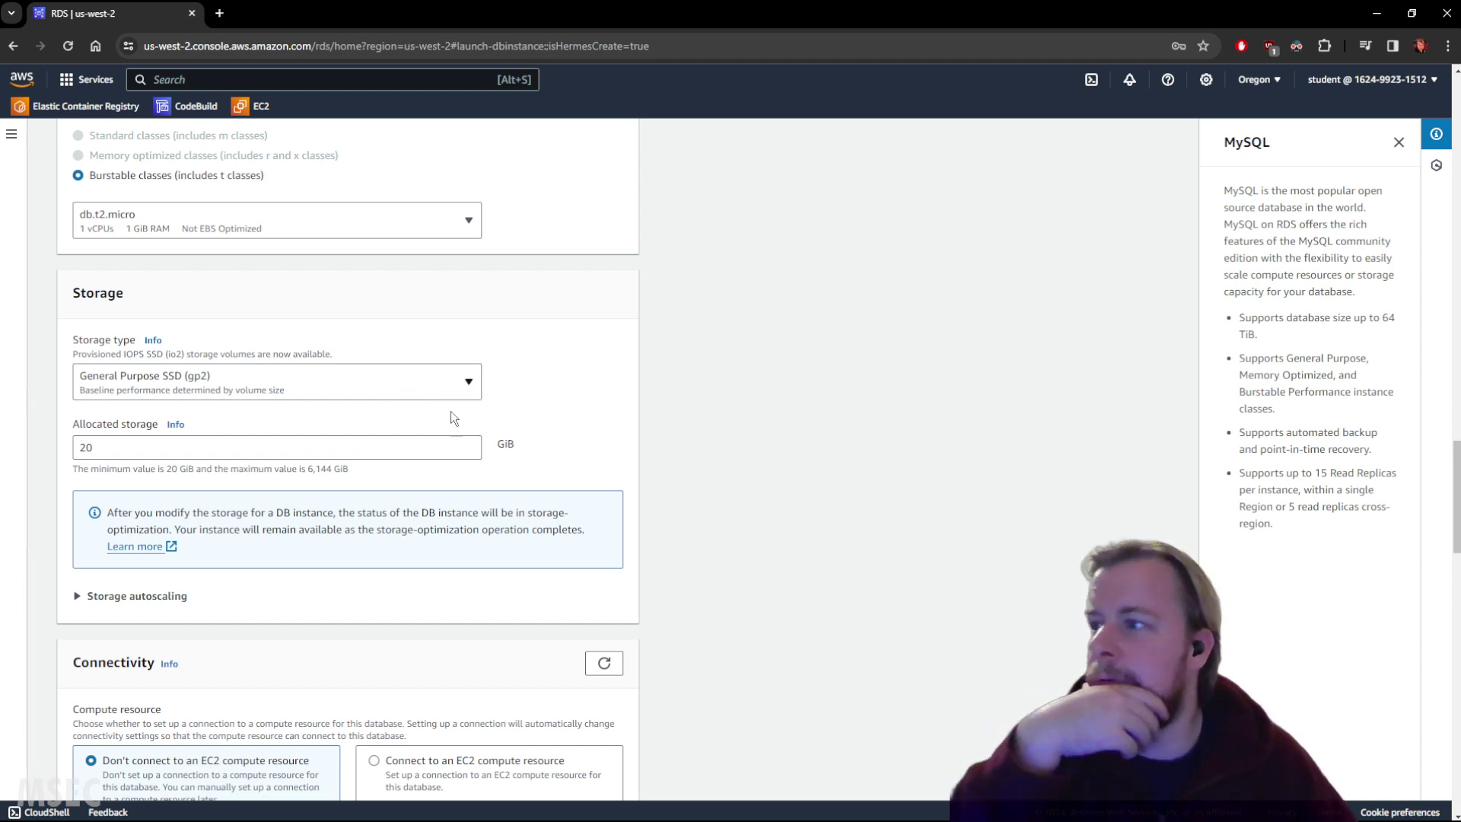
click(150, 603)
scroll(670, 519, down, 2)
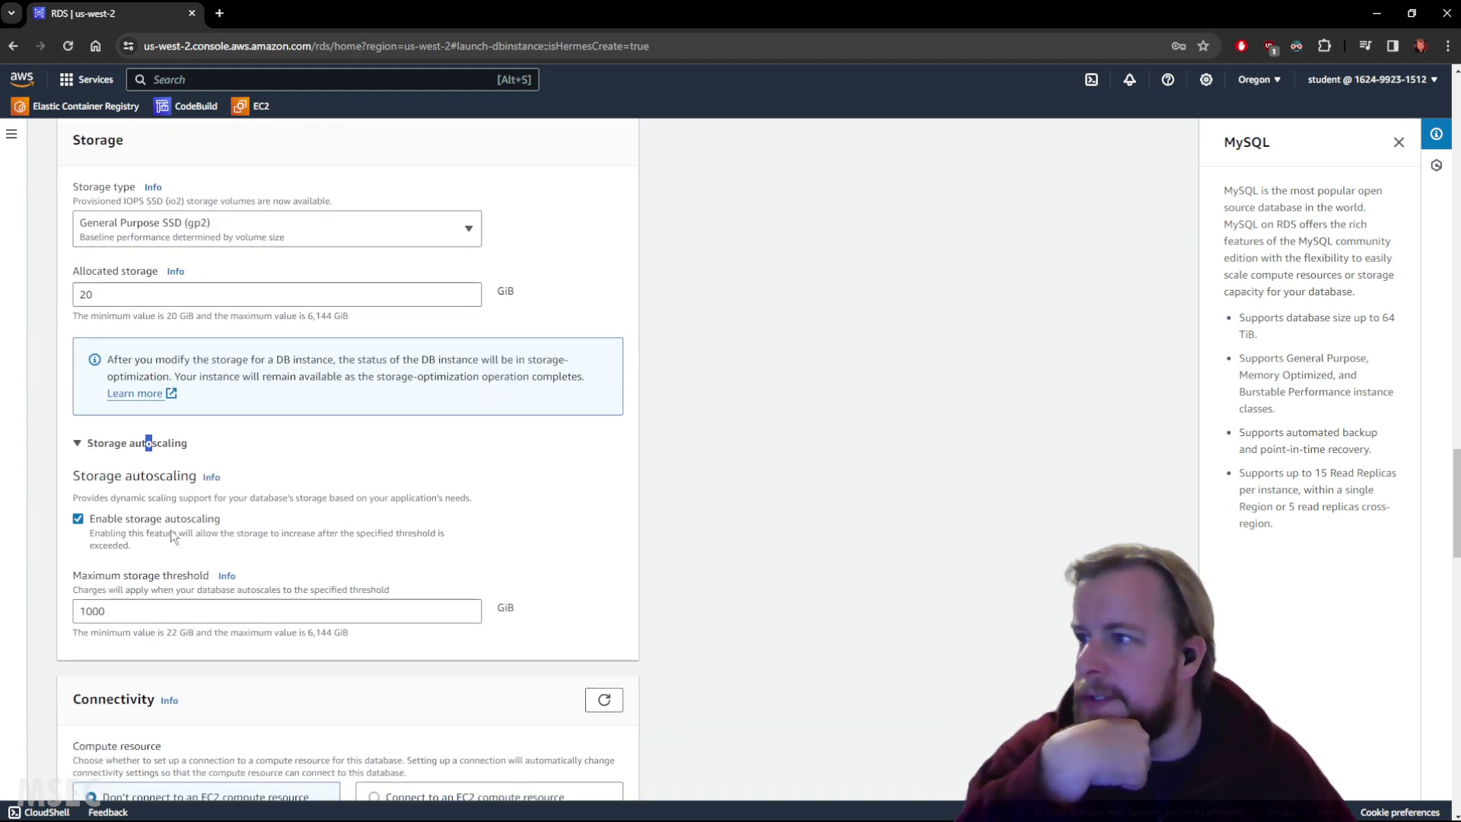
click(125, 522)
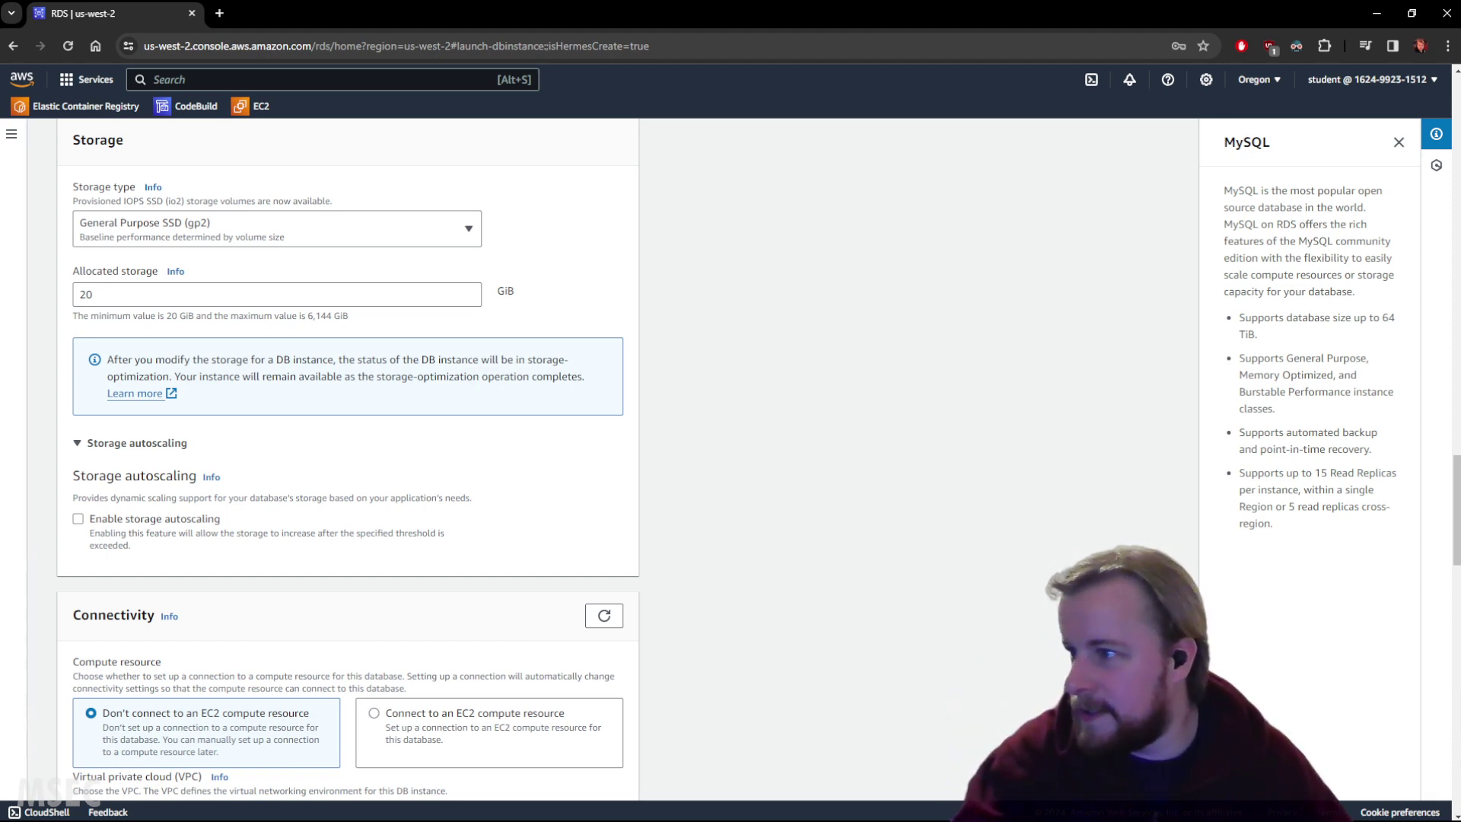
scroll(814, 487, down, 5)
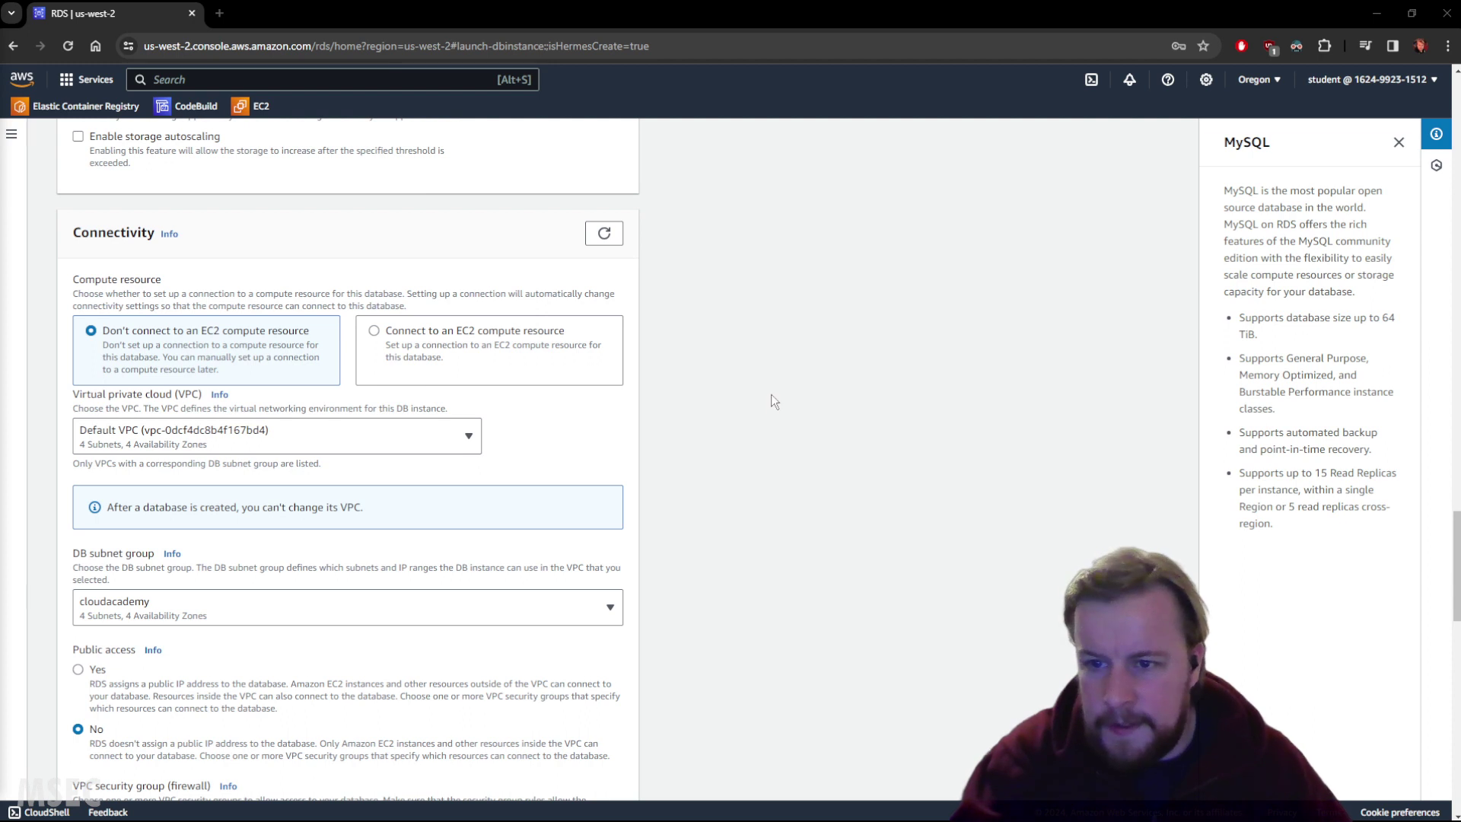
Assign the existing rds-launch-wizard VPC security group to the database and remove the default security group.
scroll(769, 404, down, 1)
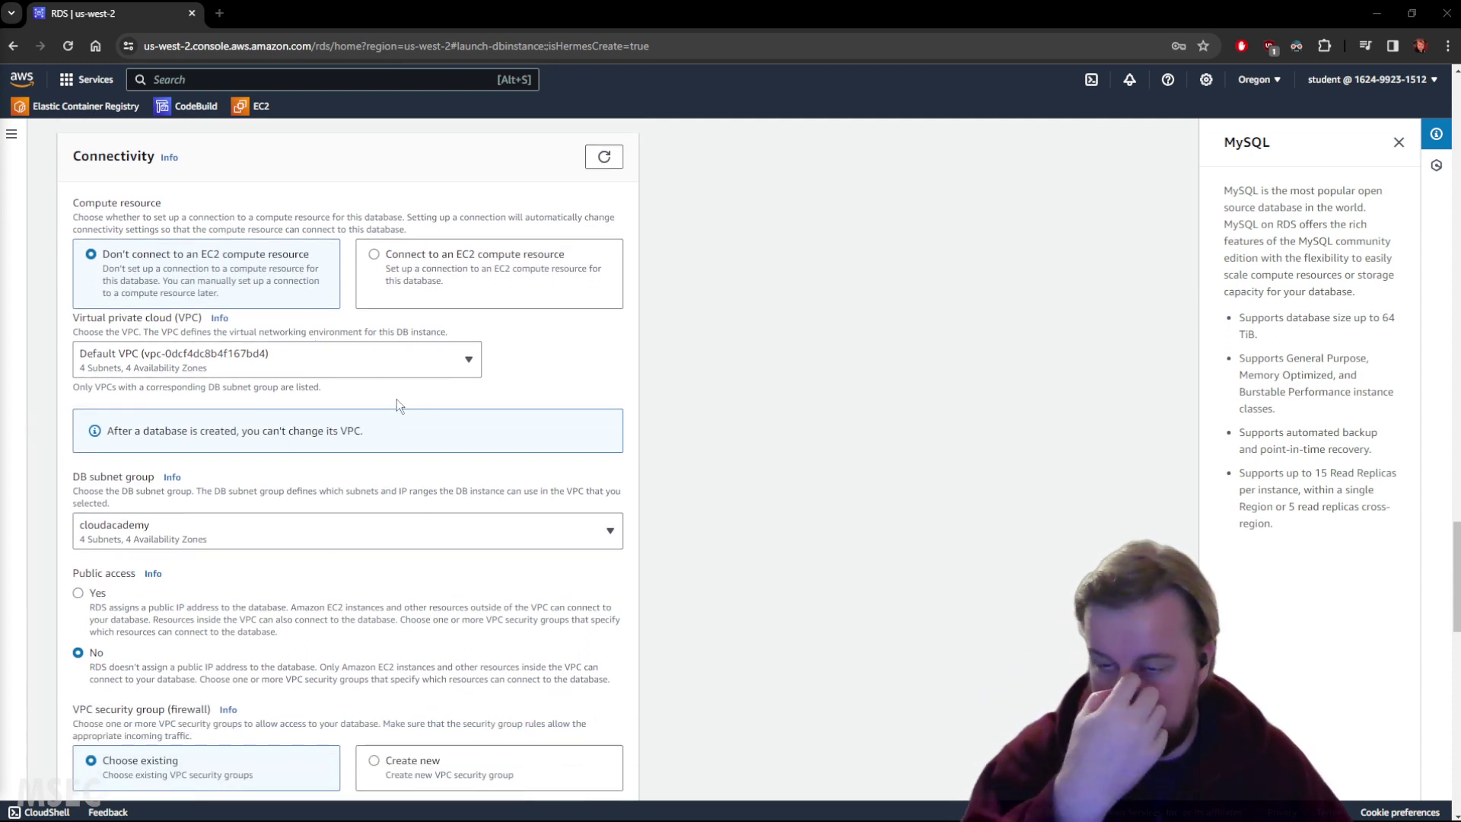
scroll(761, 417, down, 2)
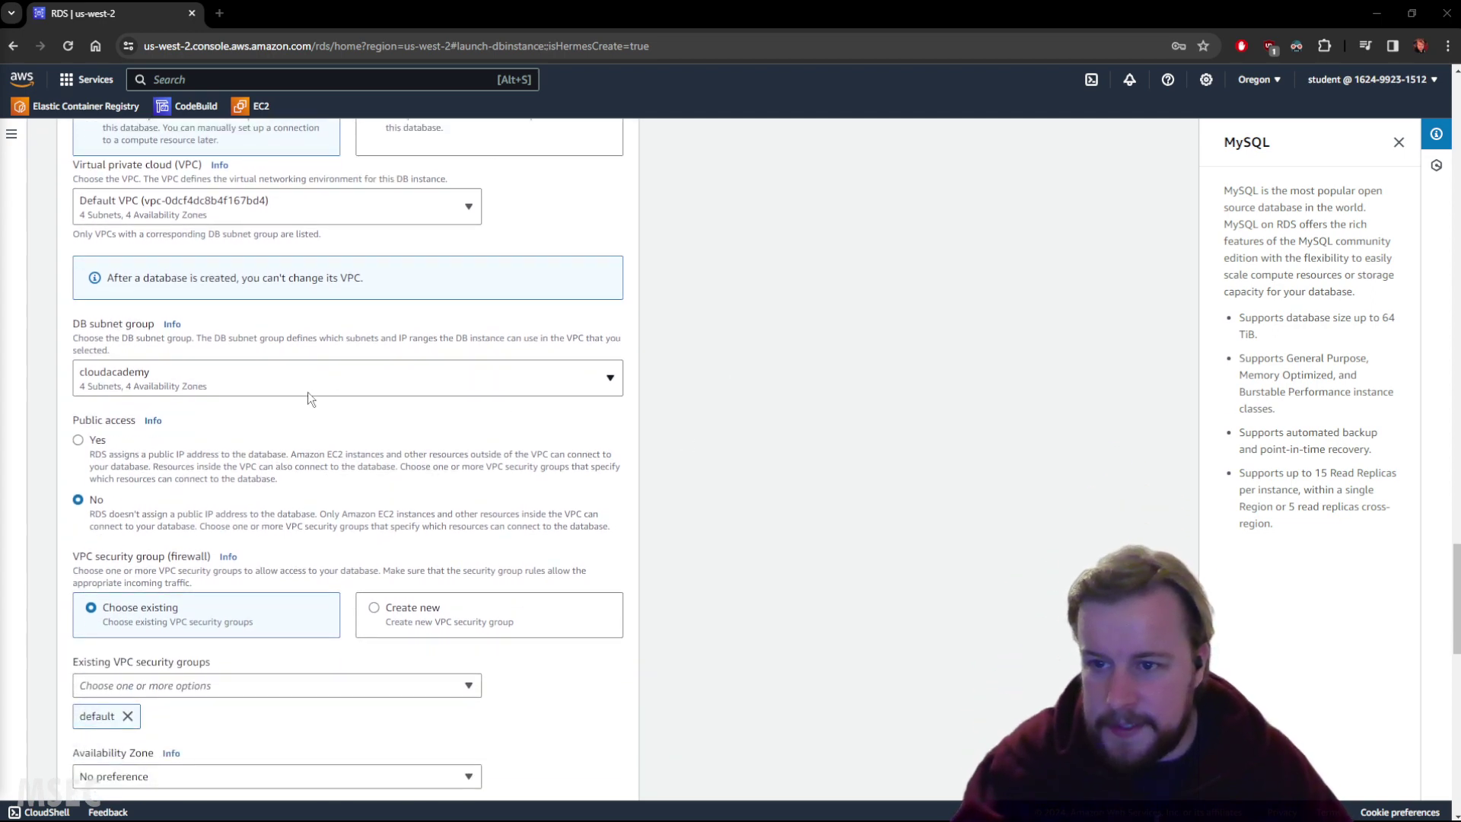
scroll(727, 441, down, 3)
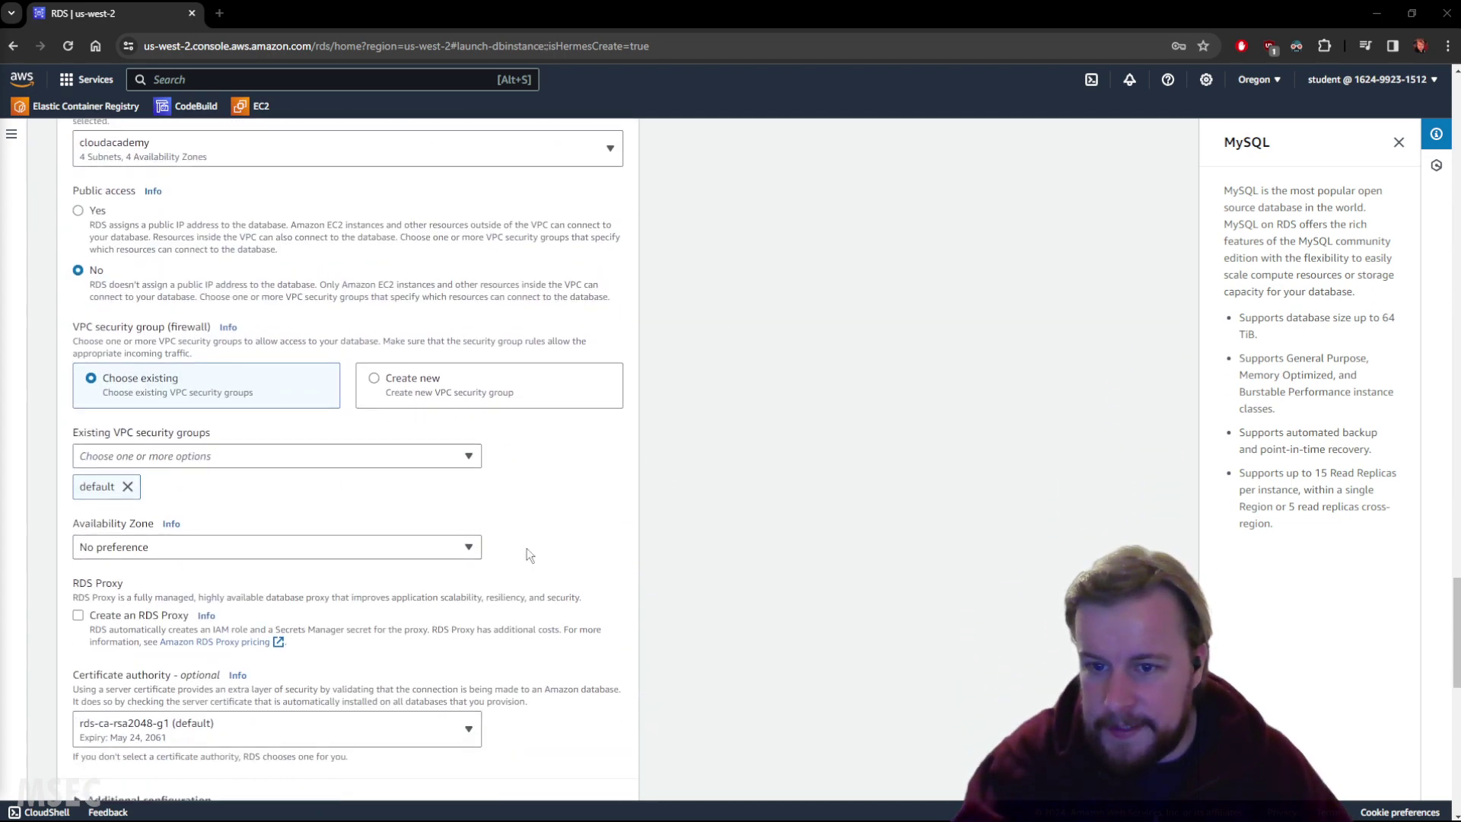
click(261, 455)
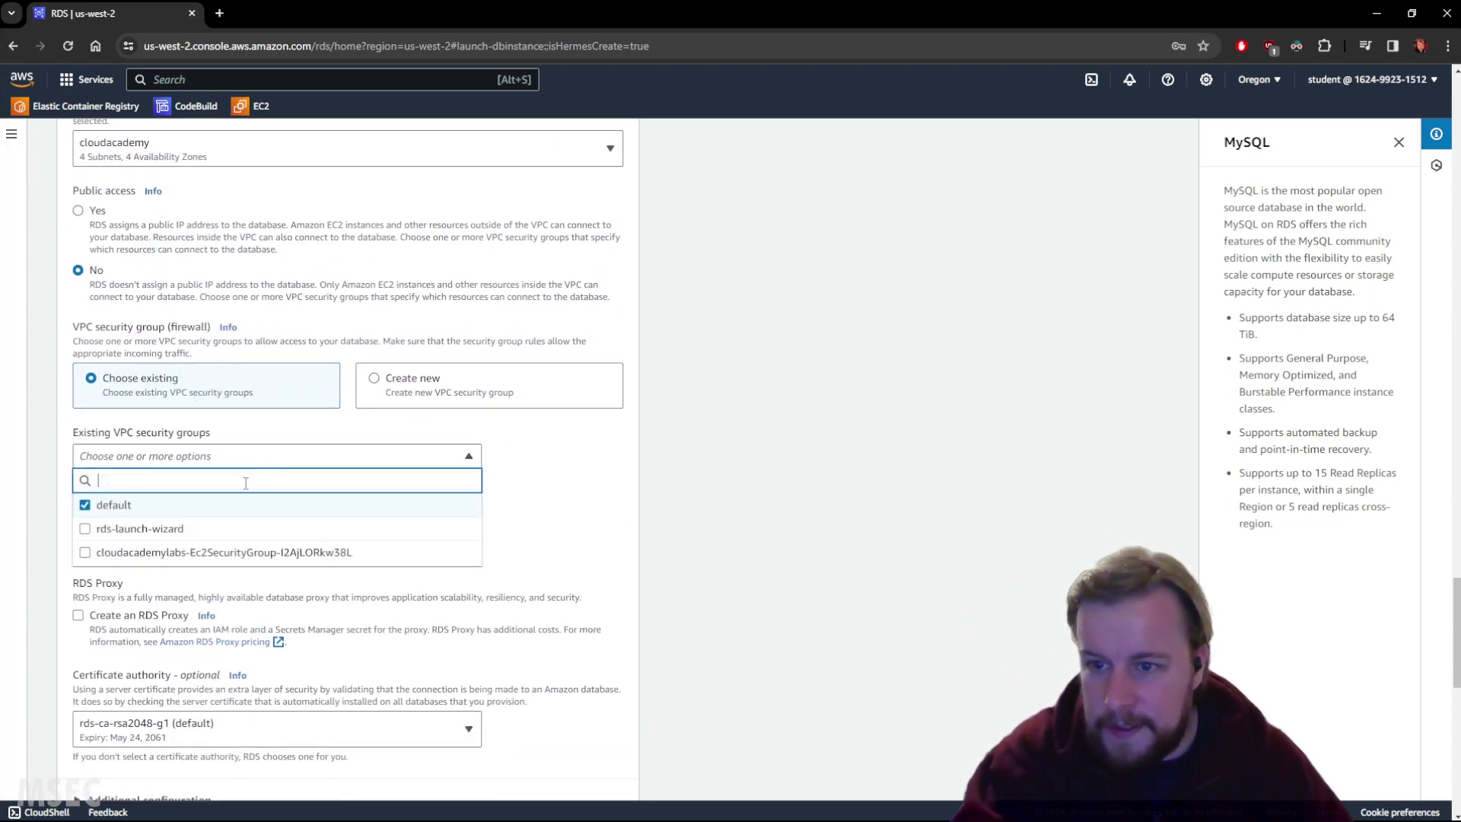
click(127, 528)
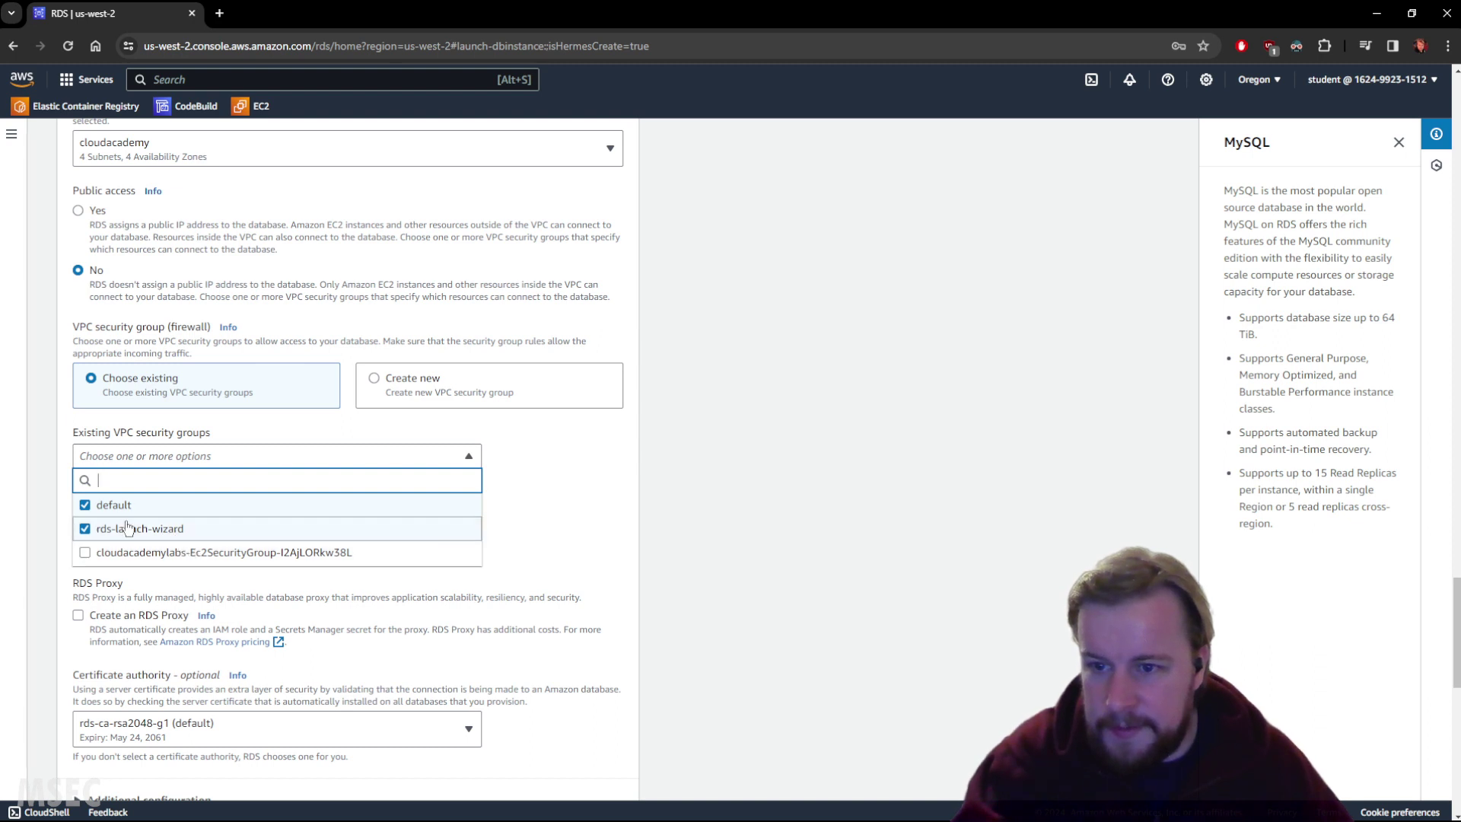
click(577, 471)
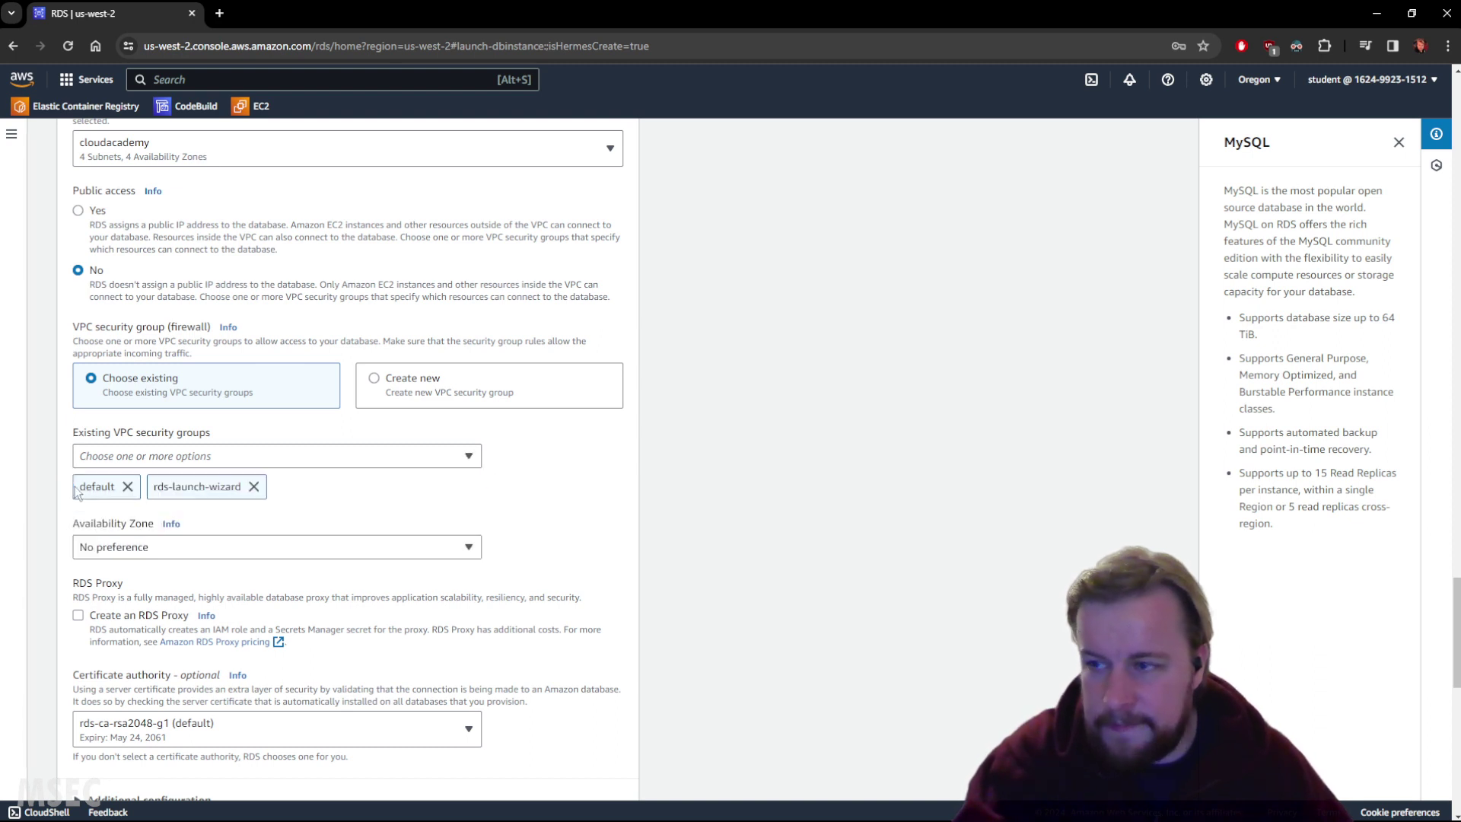
click(128, 486)
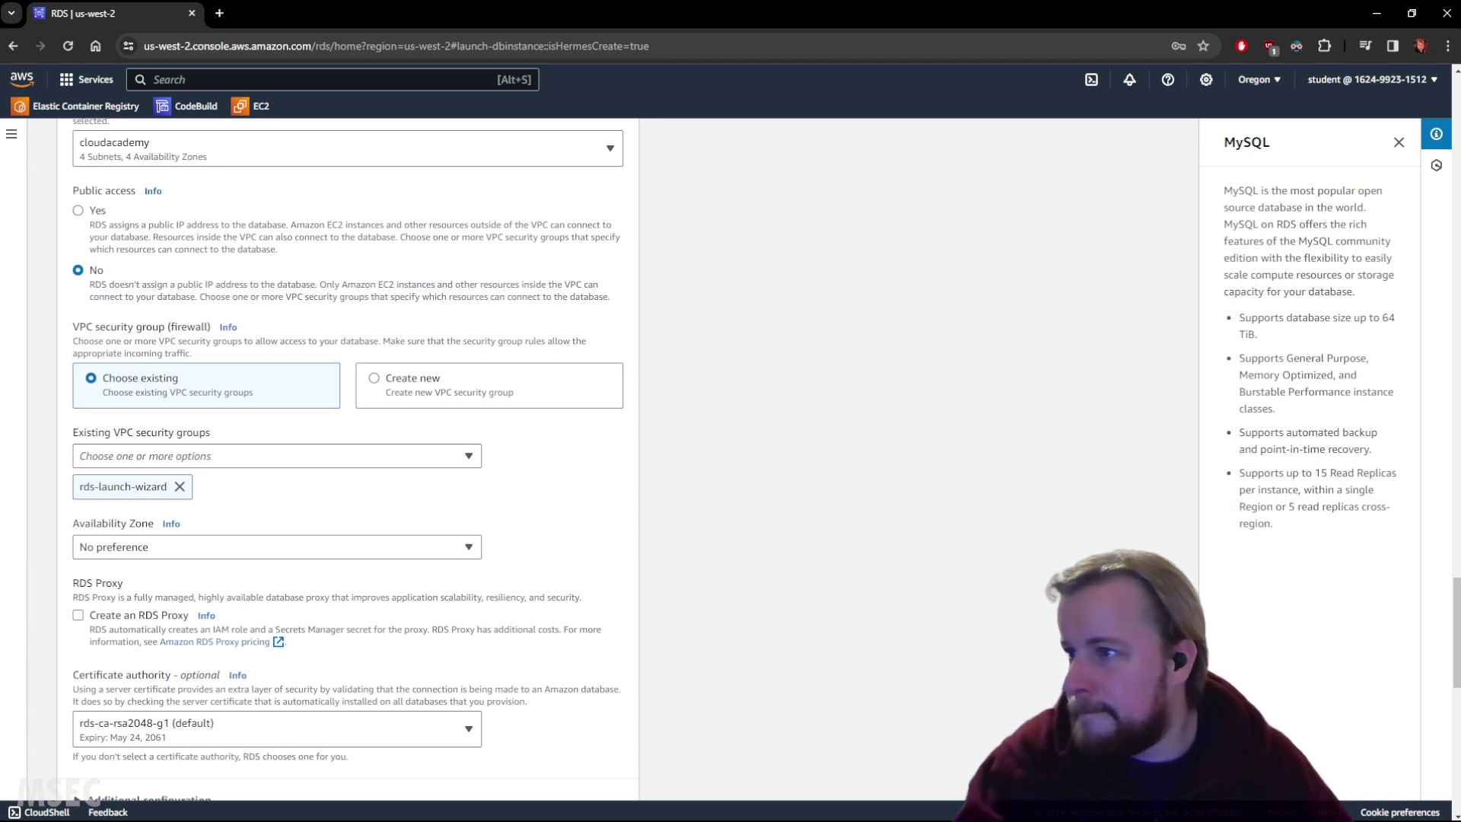
Review the database's connectivity settings, including the VPC, DB subnet group, public access and availability zone options.
scroll(660, 457, up, 5)
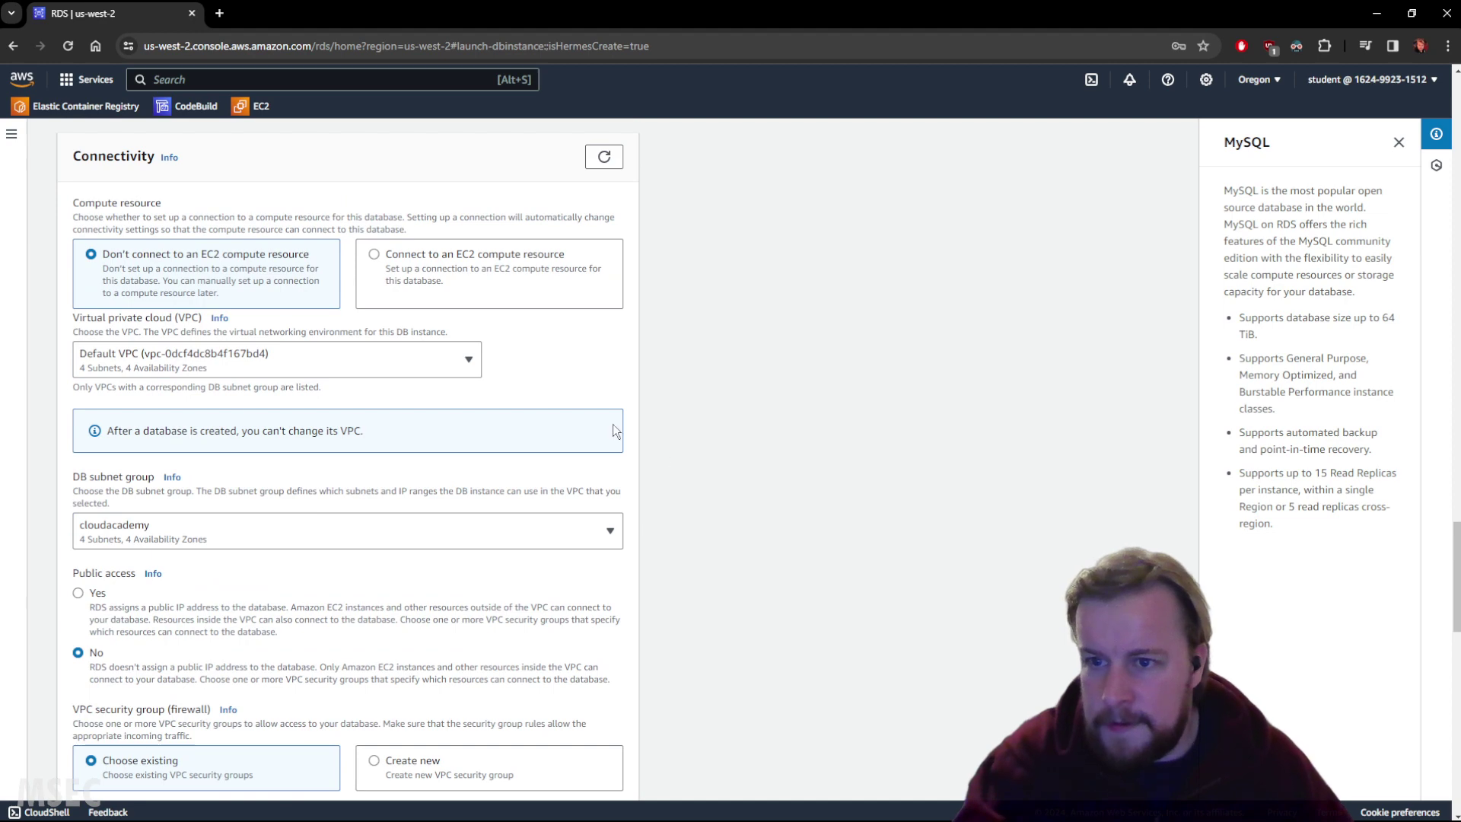
click(337, 362)
click(334, 359)
scroll(658, 403, down, 2)
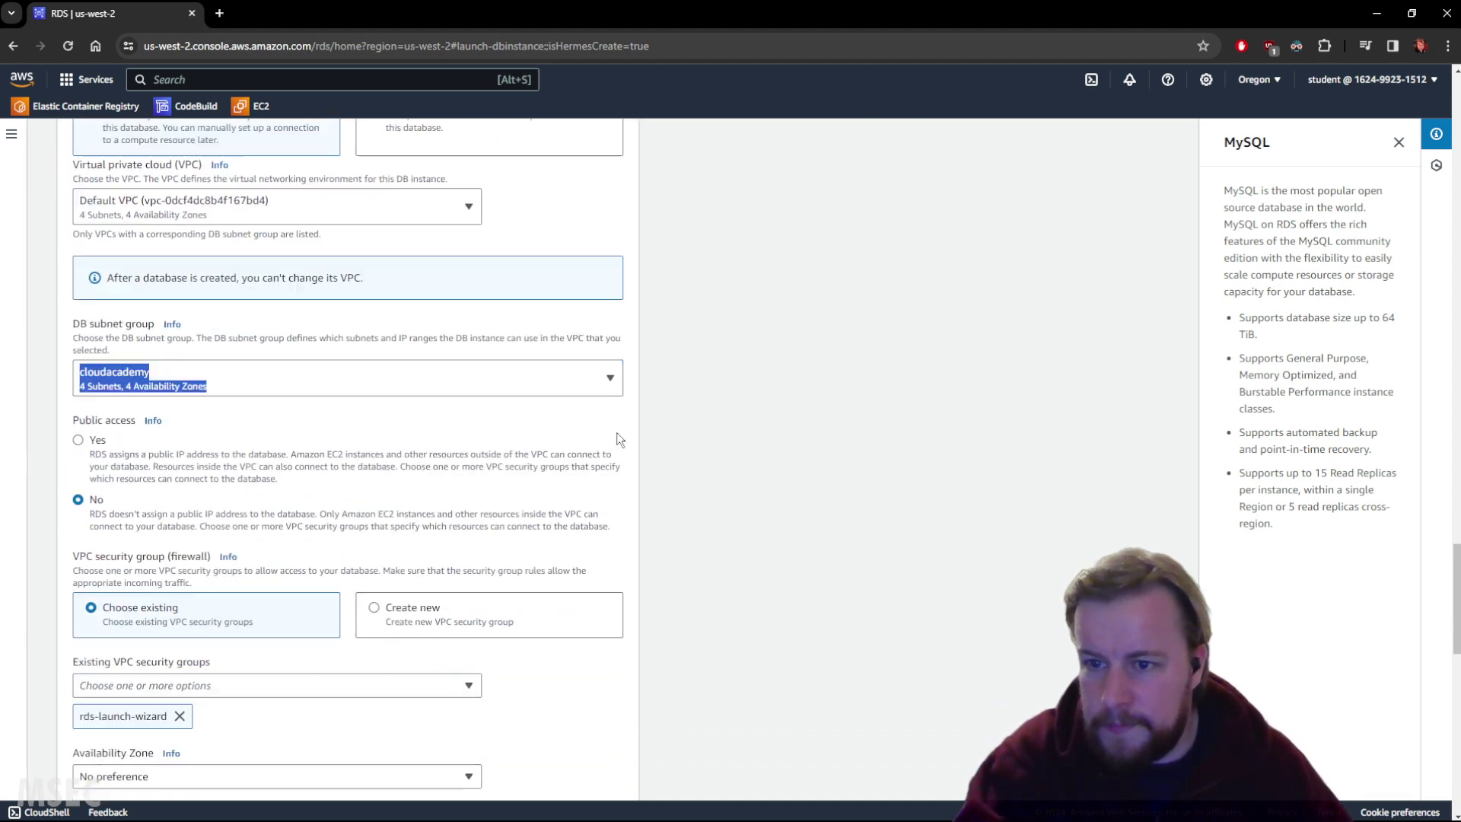
click(409, 379)
click(720, 375)
scroll(719, 376, down, 4)
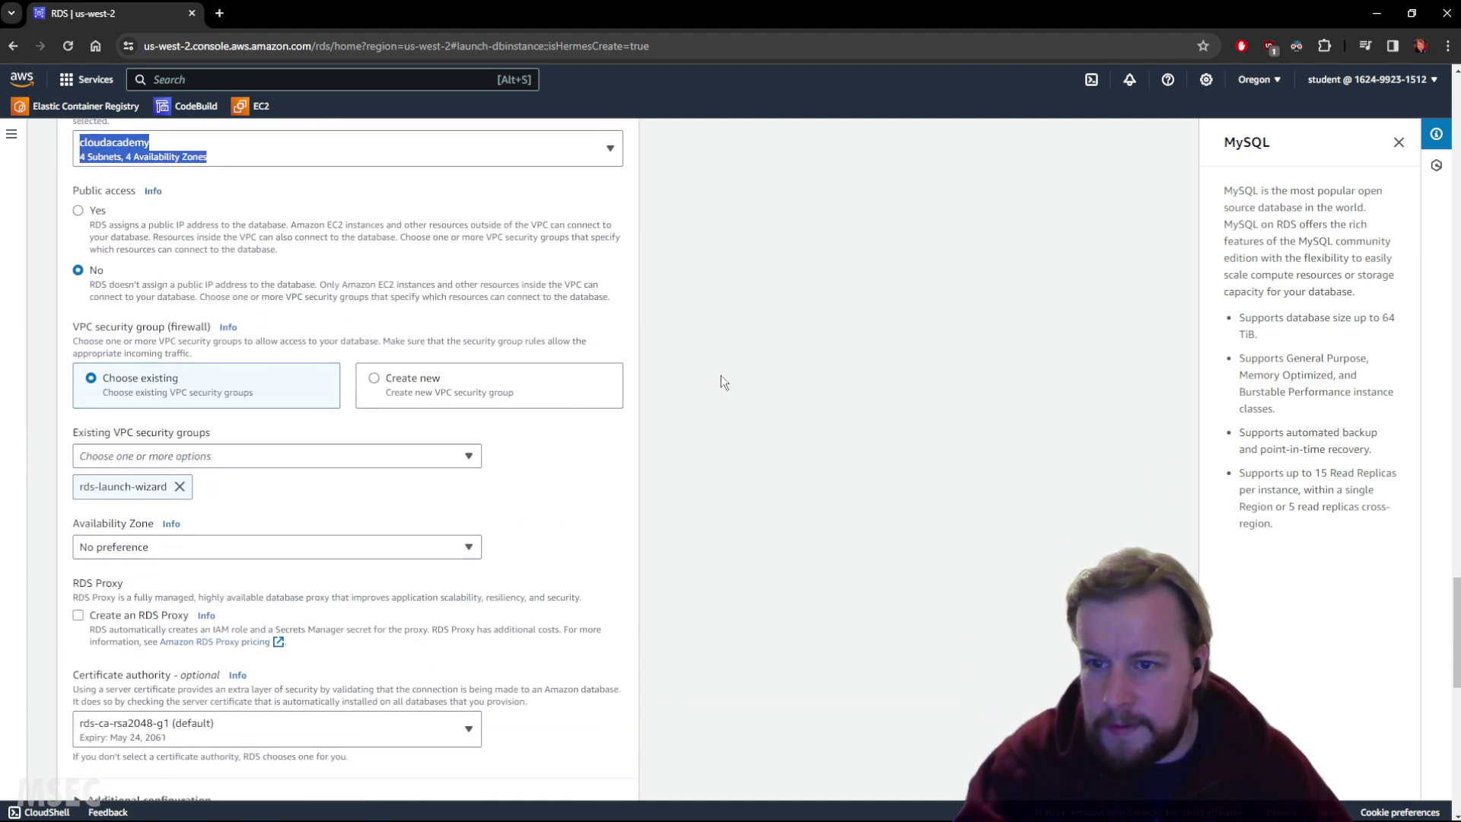
scroll(715, 385, down, 2)
scroll(715, 384, up, 1)
click(359, 392)
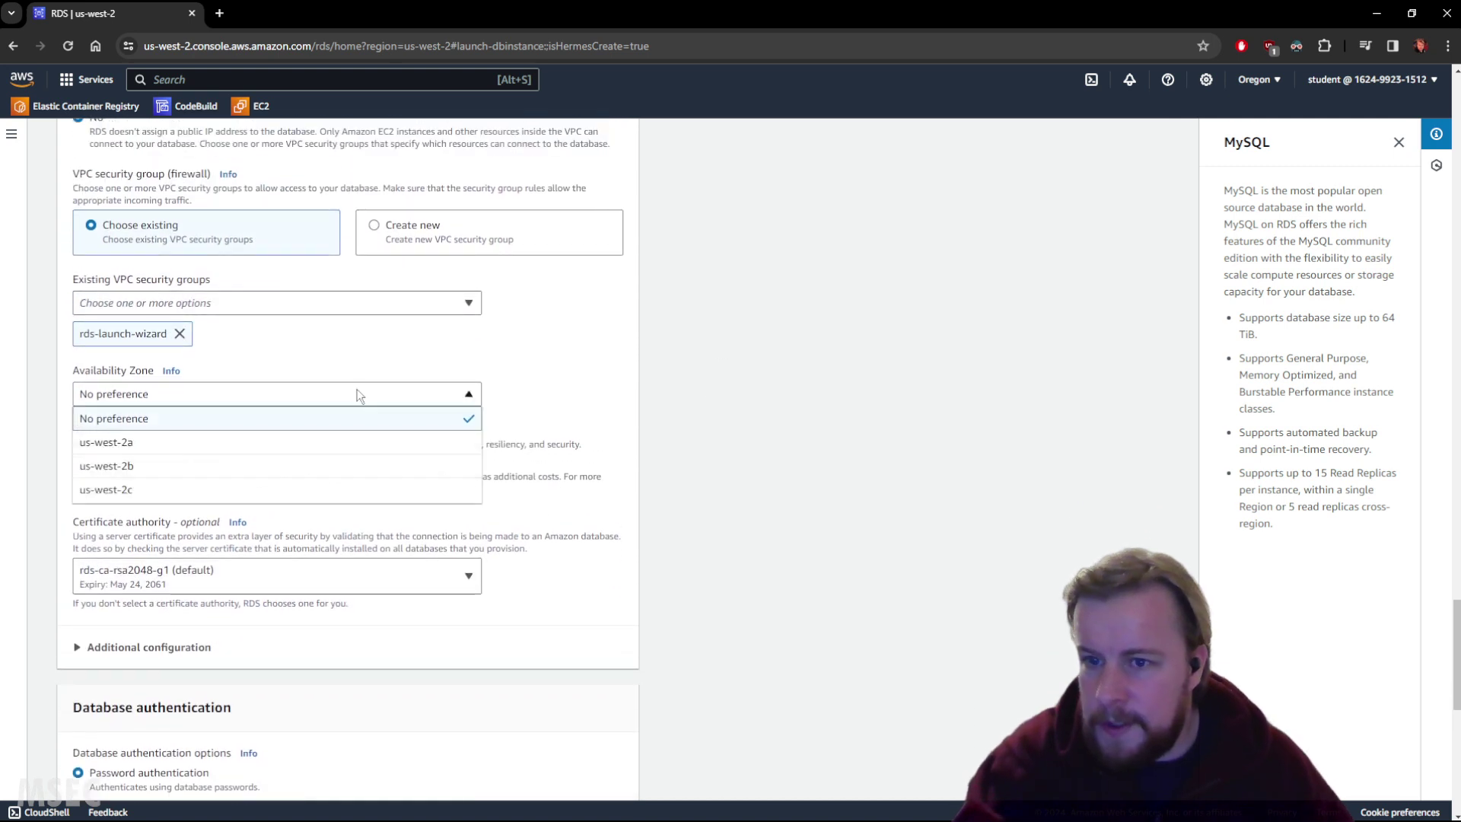
click(315, 394)
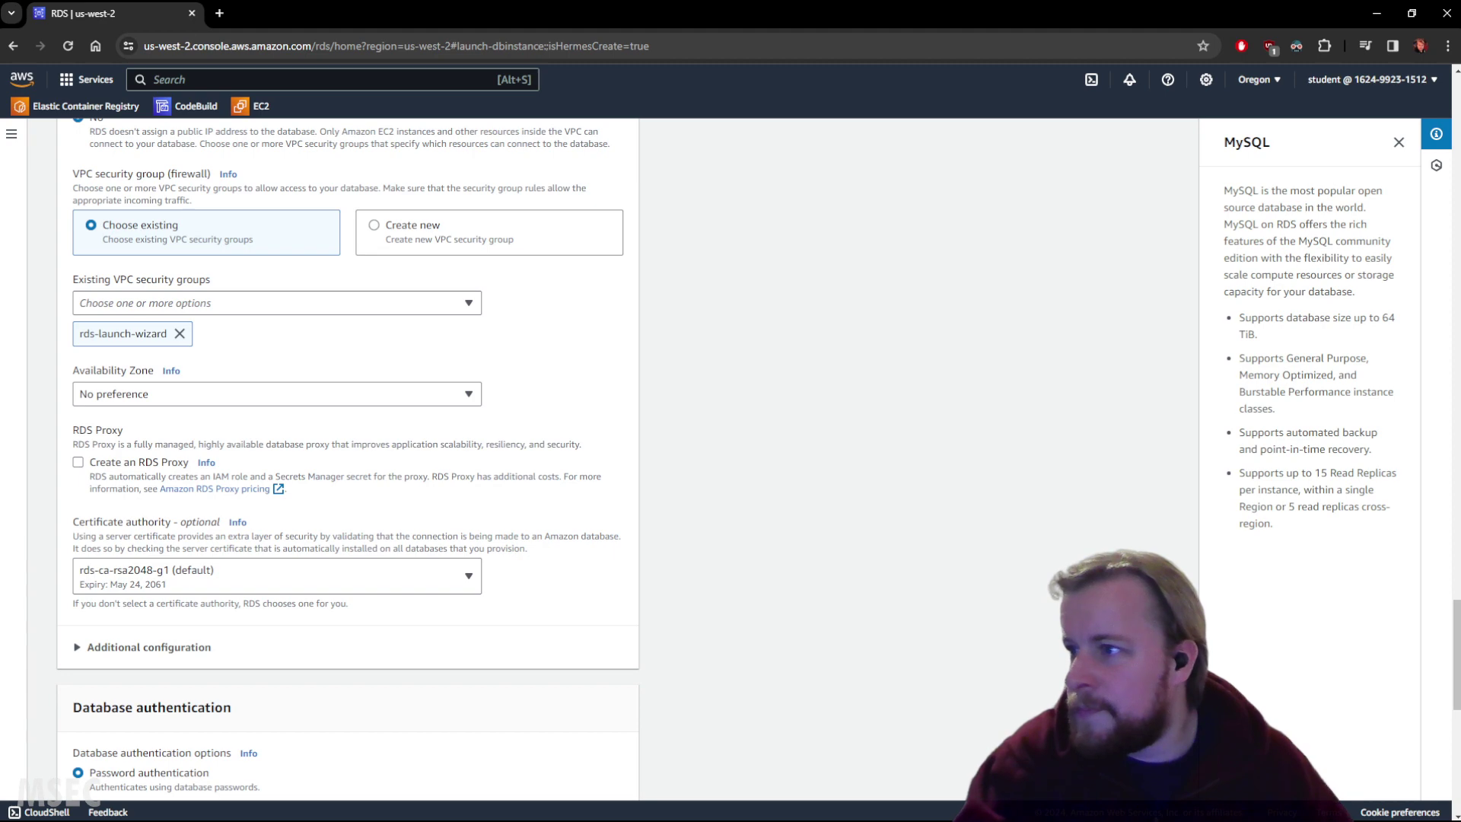
scroll(672, 455, down, 2)
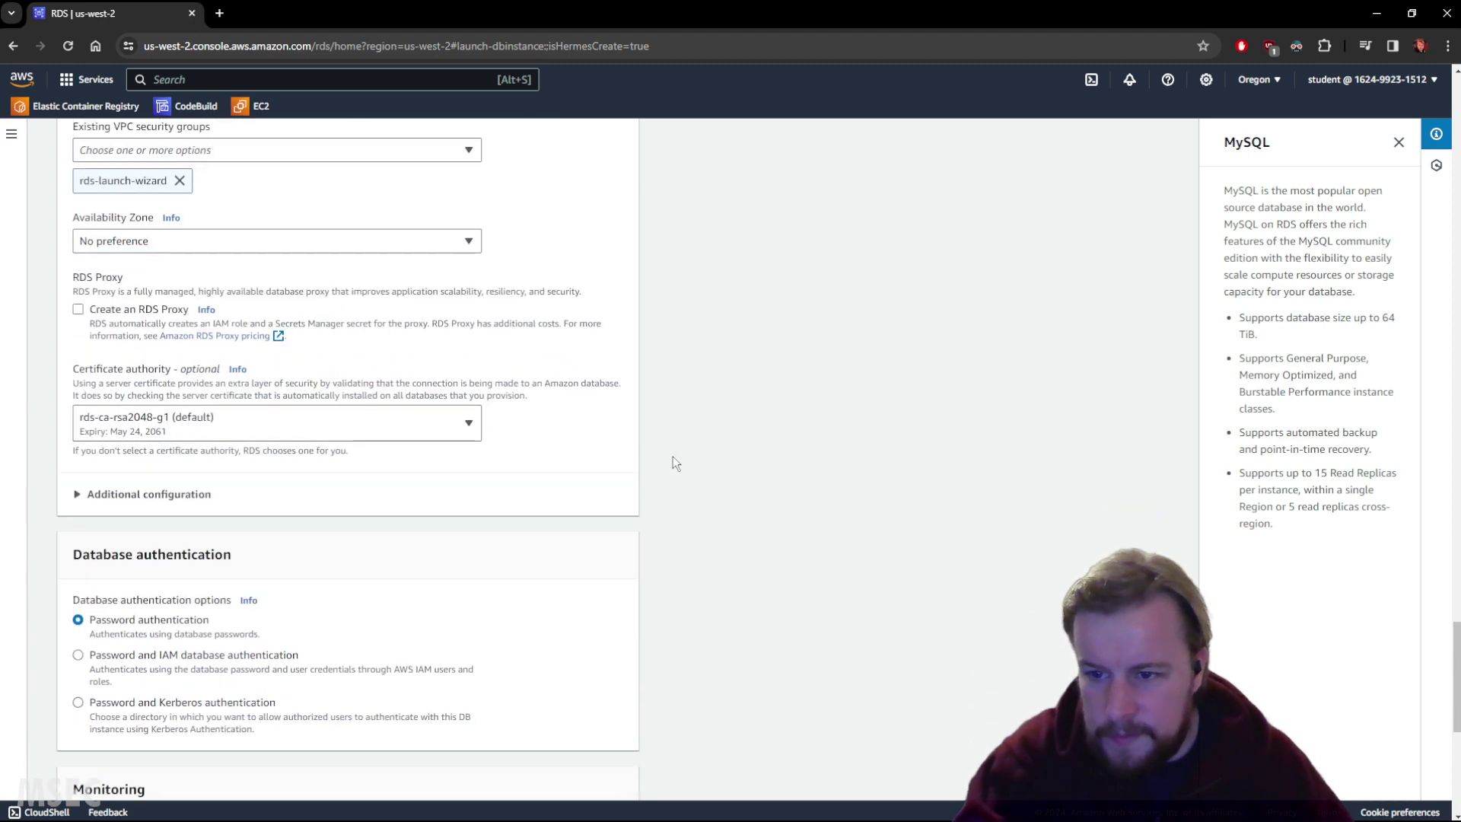
scroll(677, 452, up, 2)
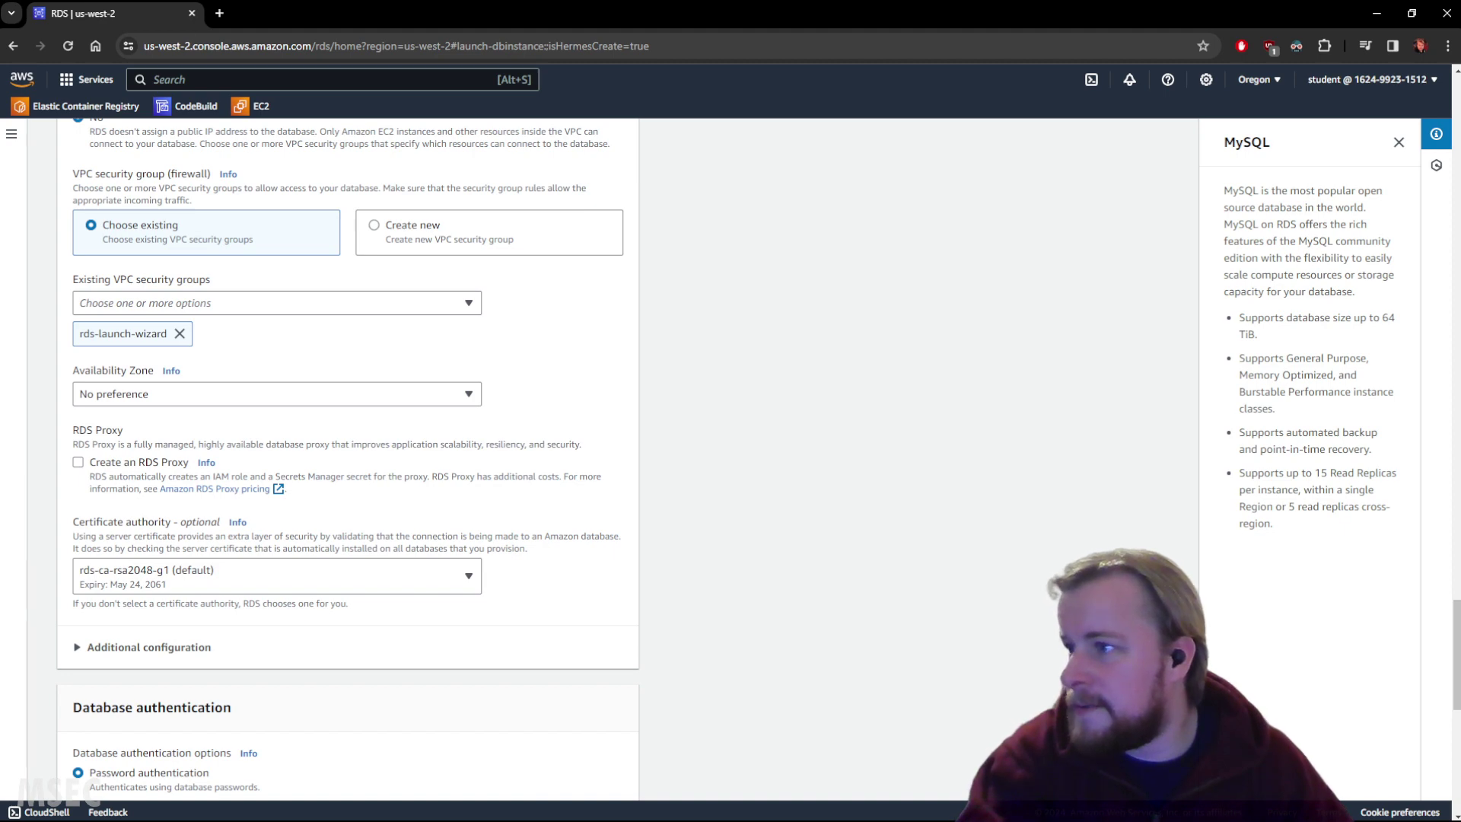
Expand the database's additional configuration and set the initial database name to rdsappdb.
scroll(724, 481, down, 8)
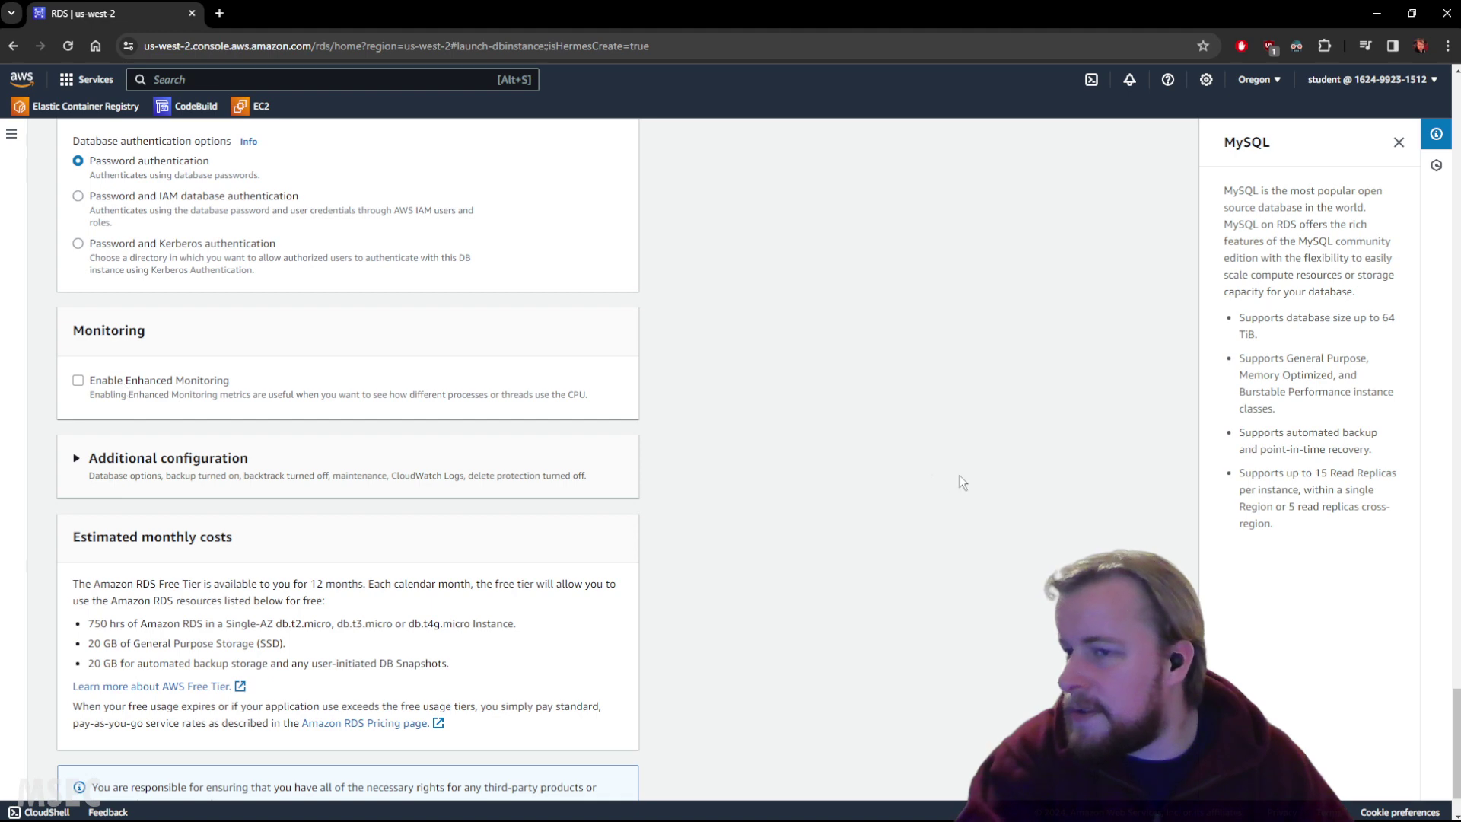
scroll(811, 443, down, 1)
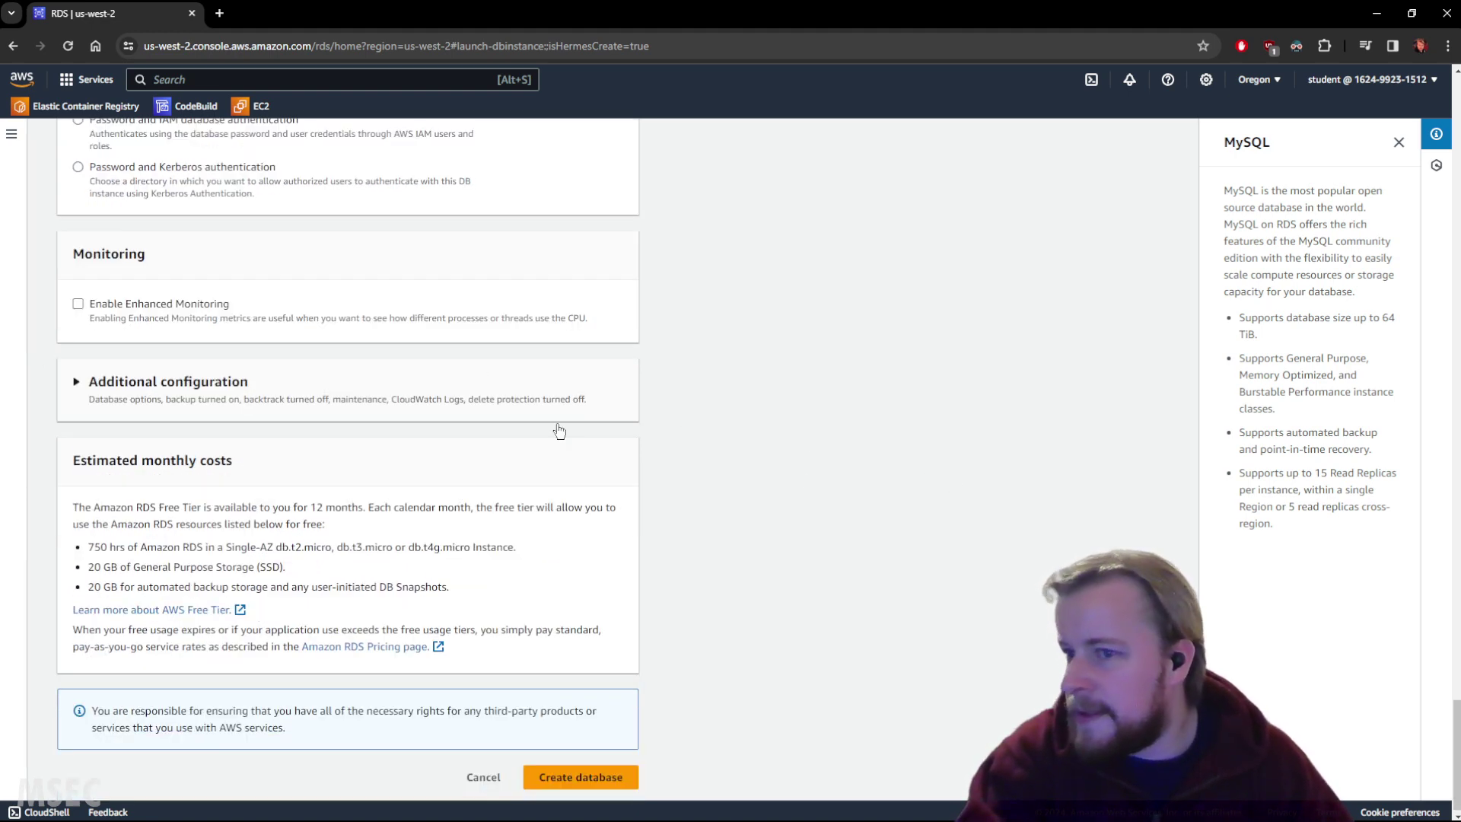
click(78, 381)
scroll(674, 466, down, 3)
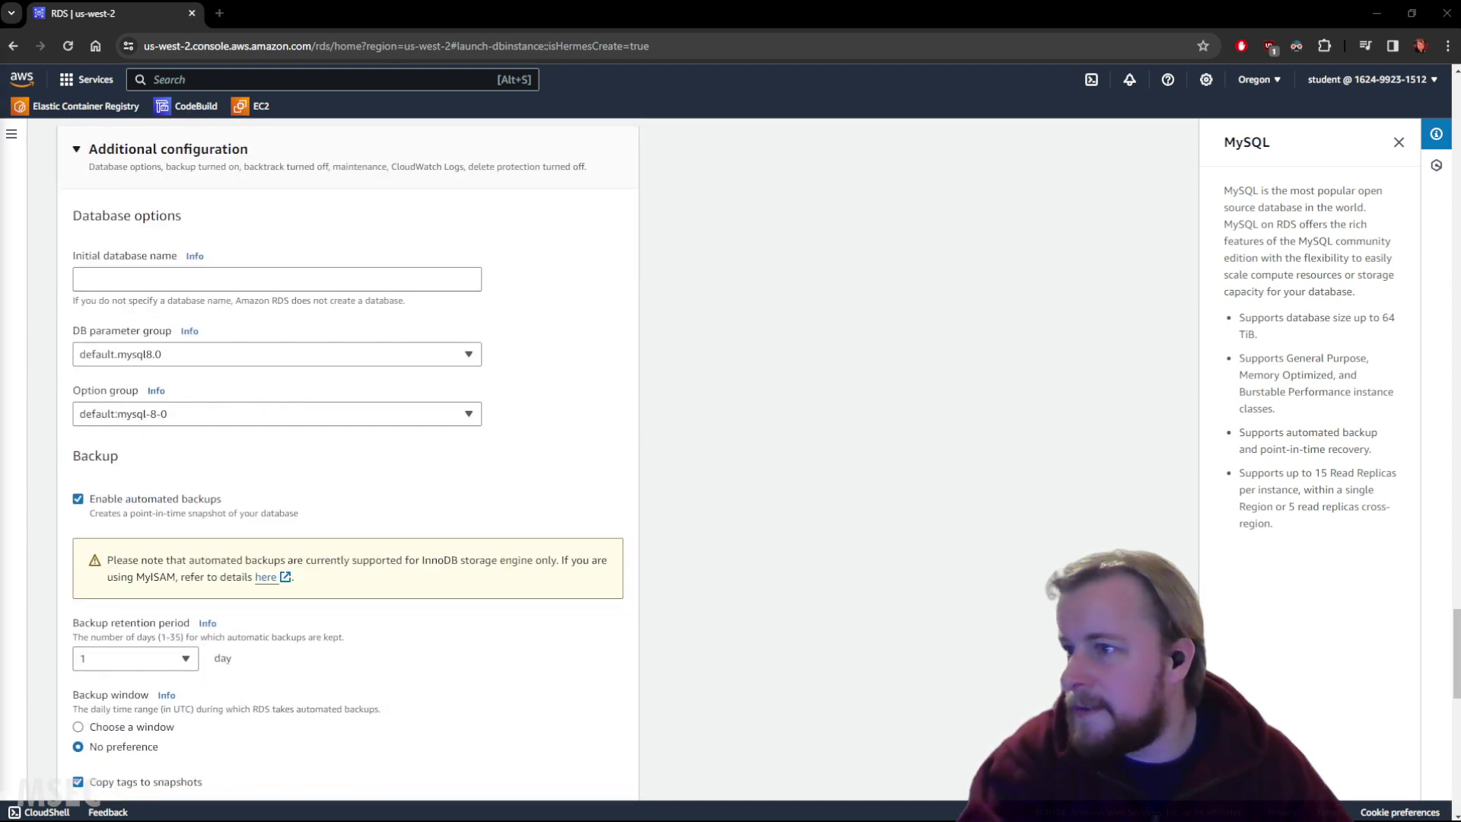
click(277, 279)
text(rdsappdb)
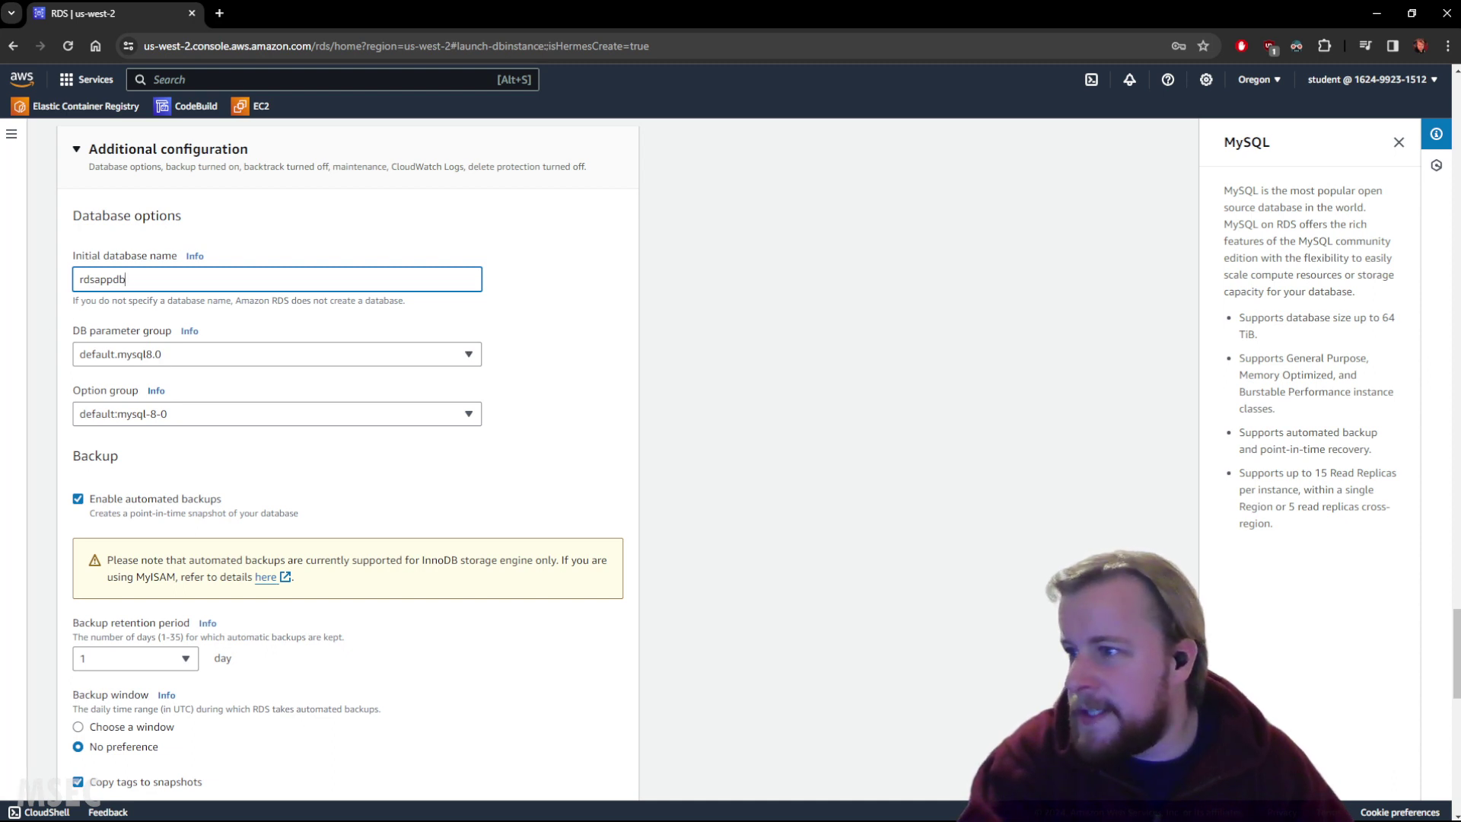
Disable automated backups and create the database.
scroll(119, 417, down, 1)
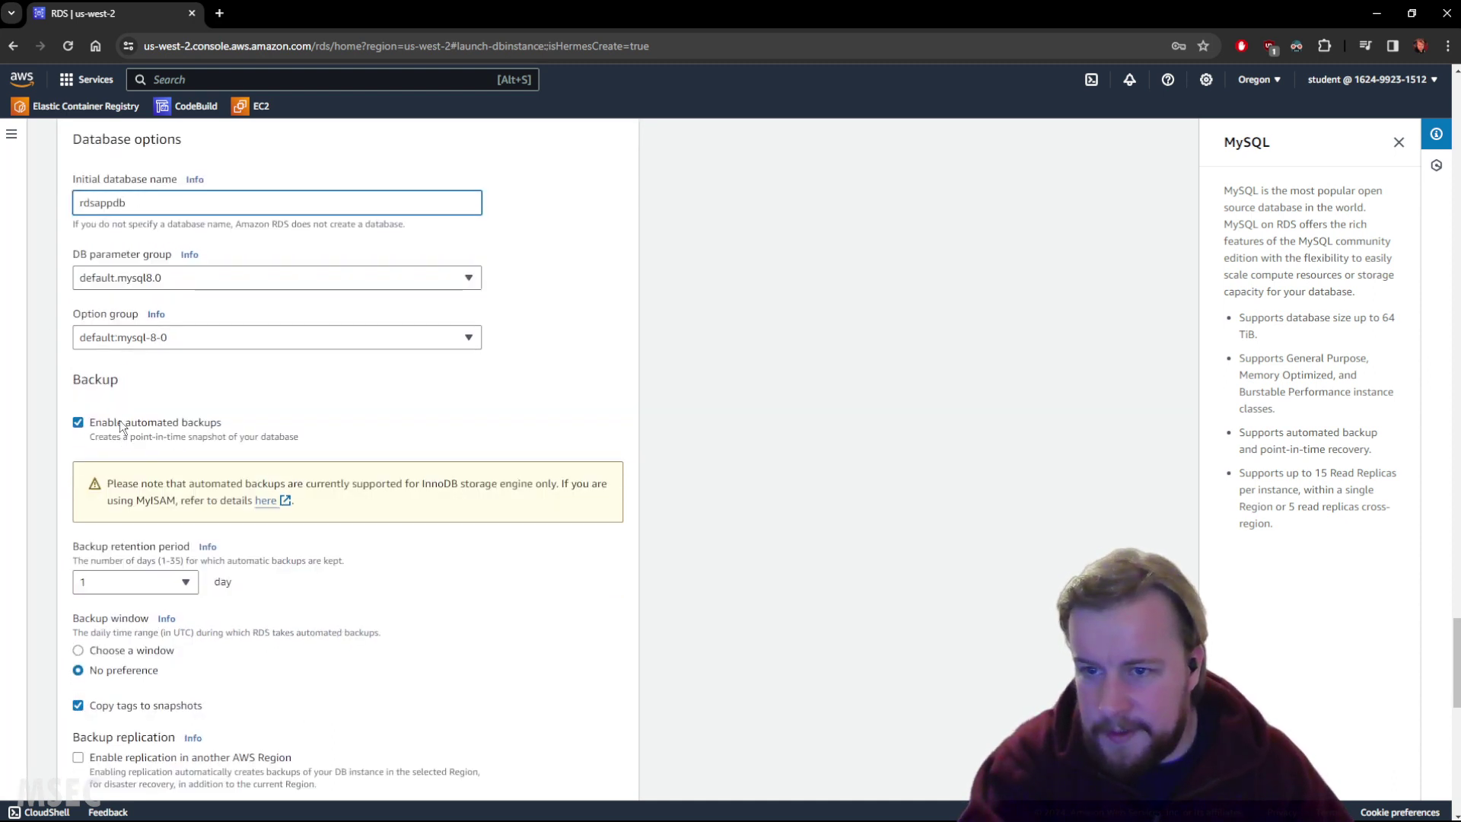
click(121, 424)
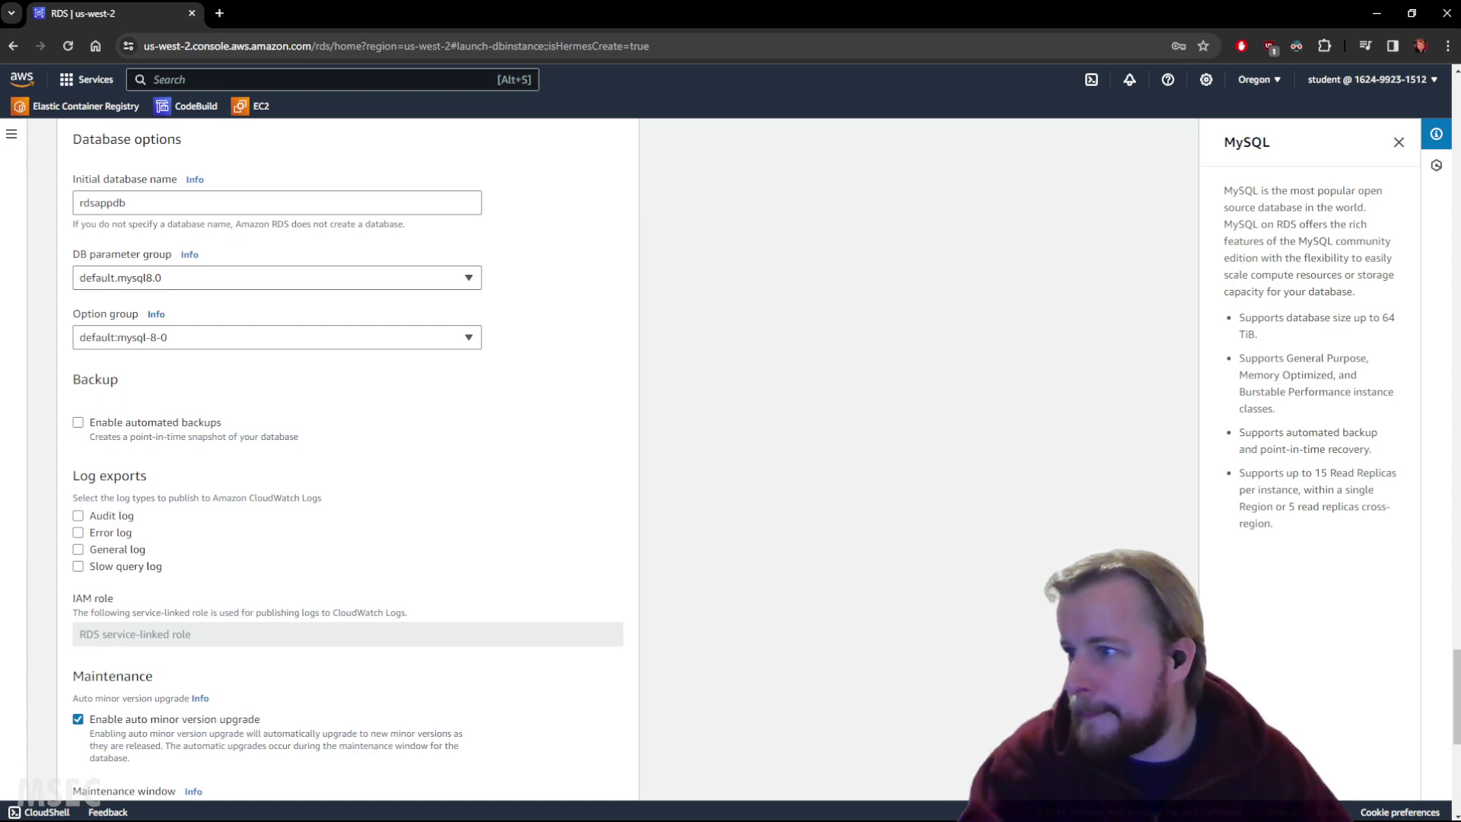
scroll(699, 507, down, 7)
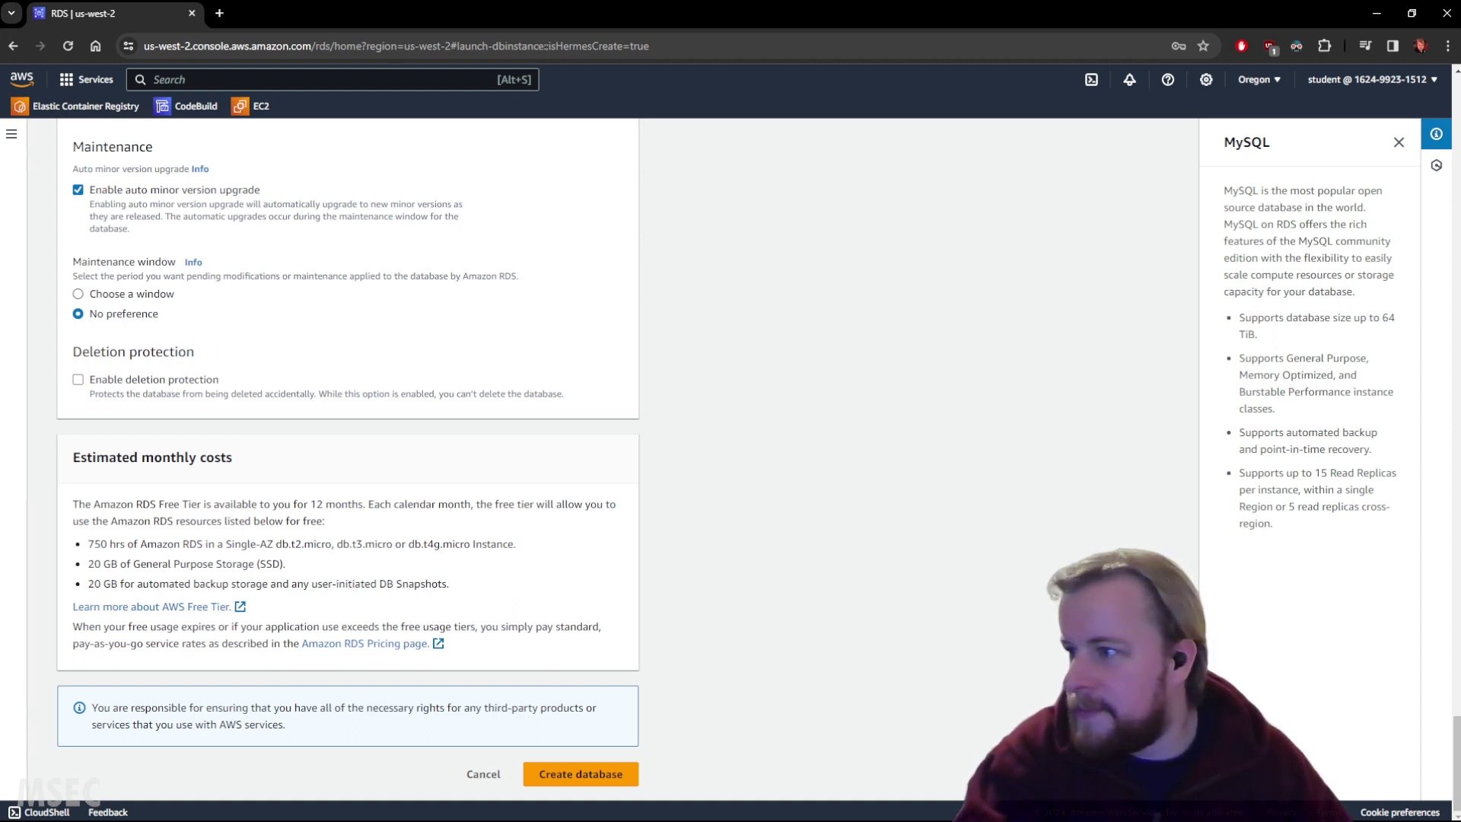
click(580, 774)
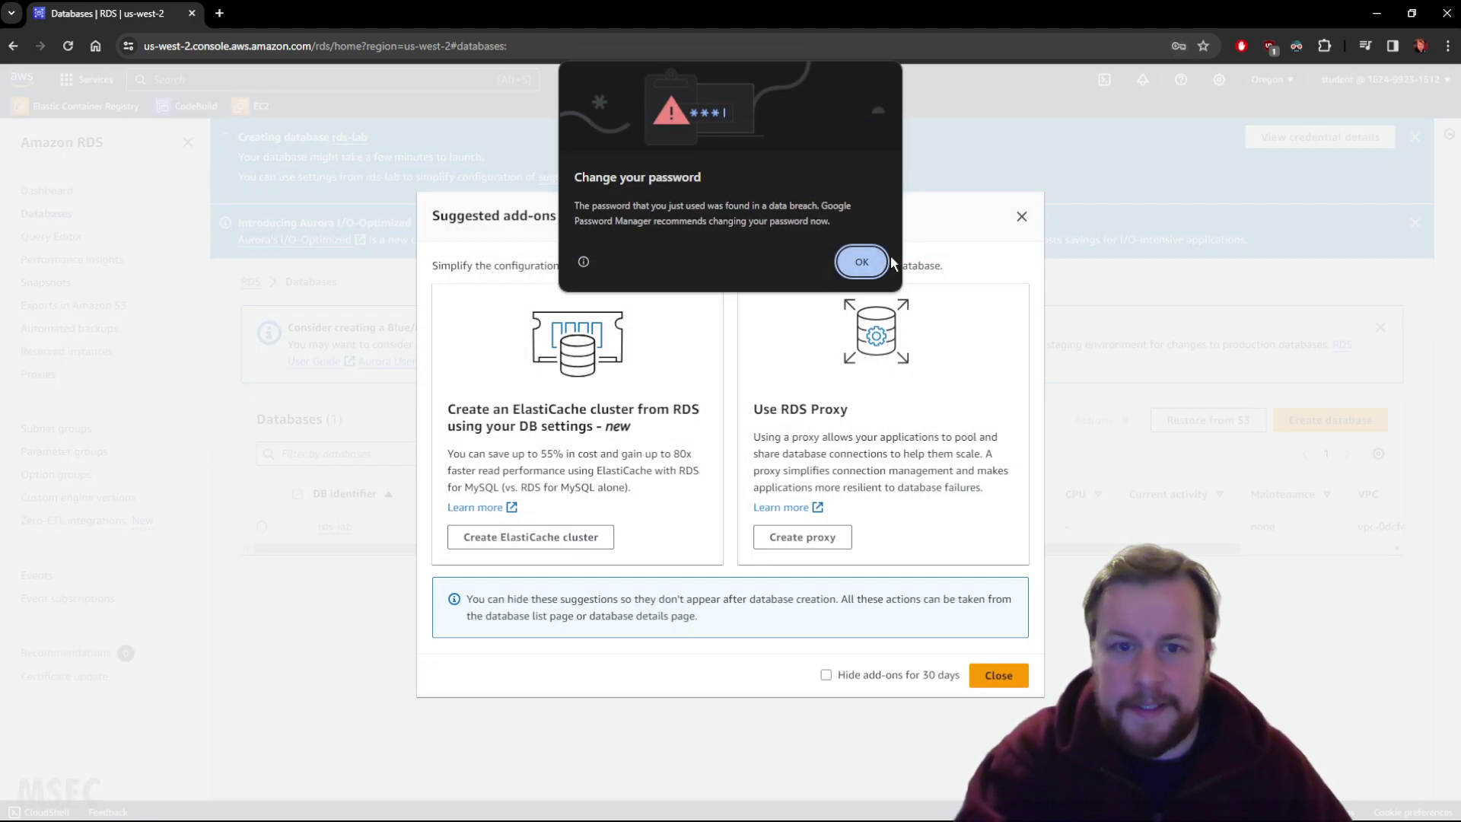
Dismiss the browser's password prompts without saving, the suggested add-ons dialog and the informational banners above the database list.
click(860, 261)
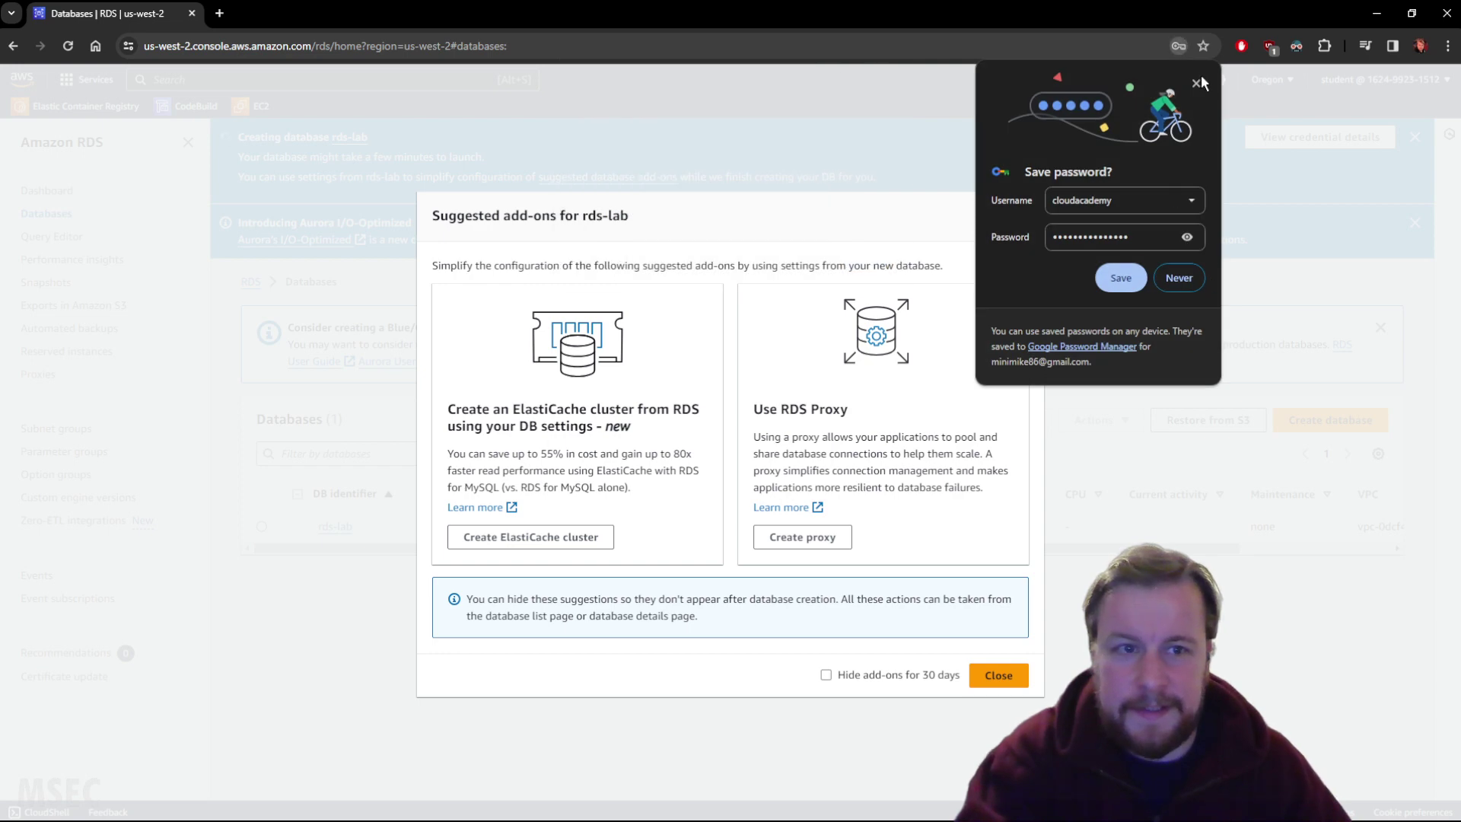
click(1179, 278)
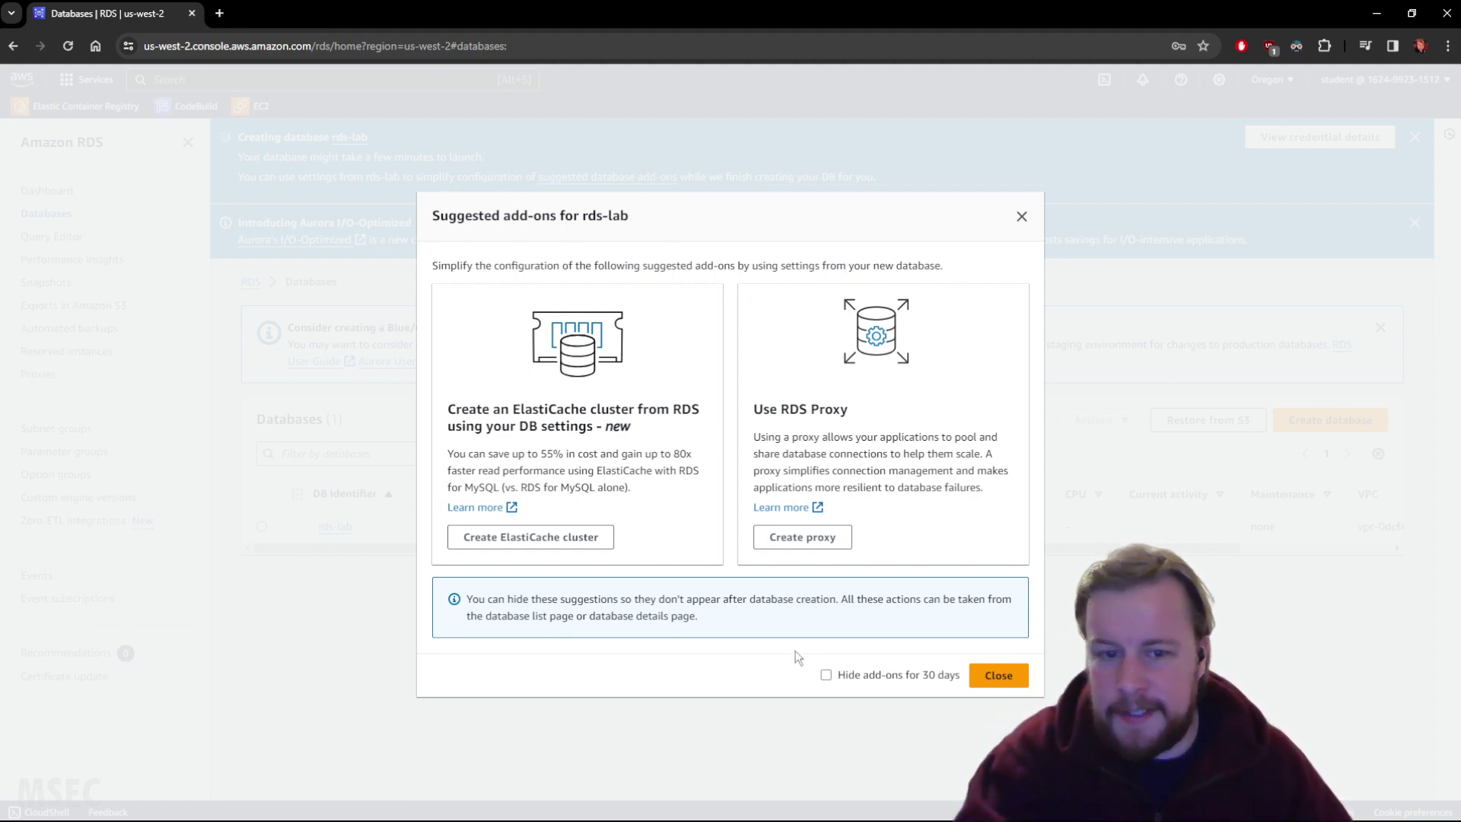
click(1008, 678)
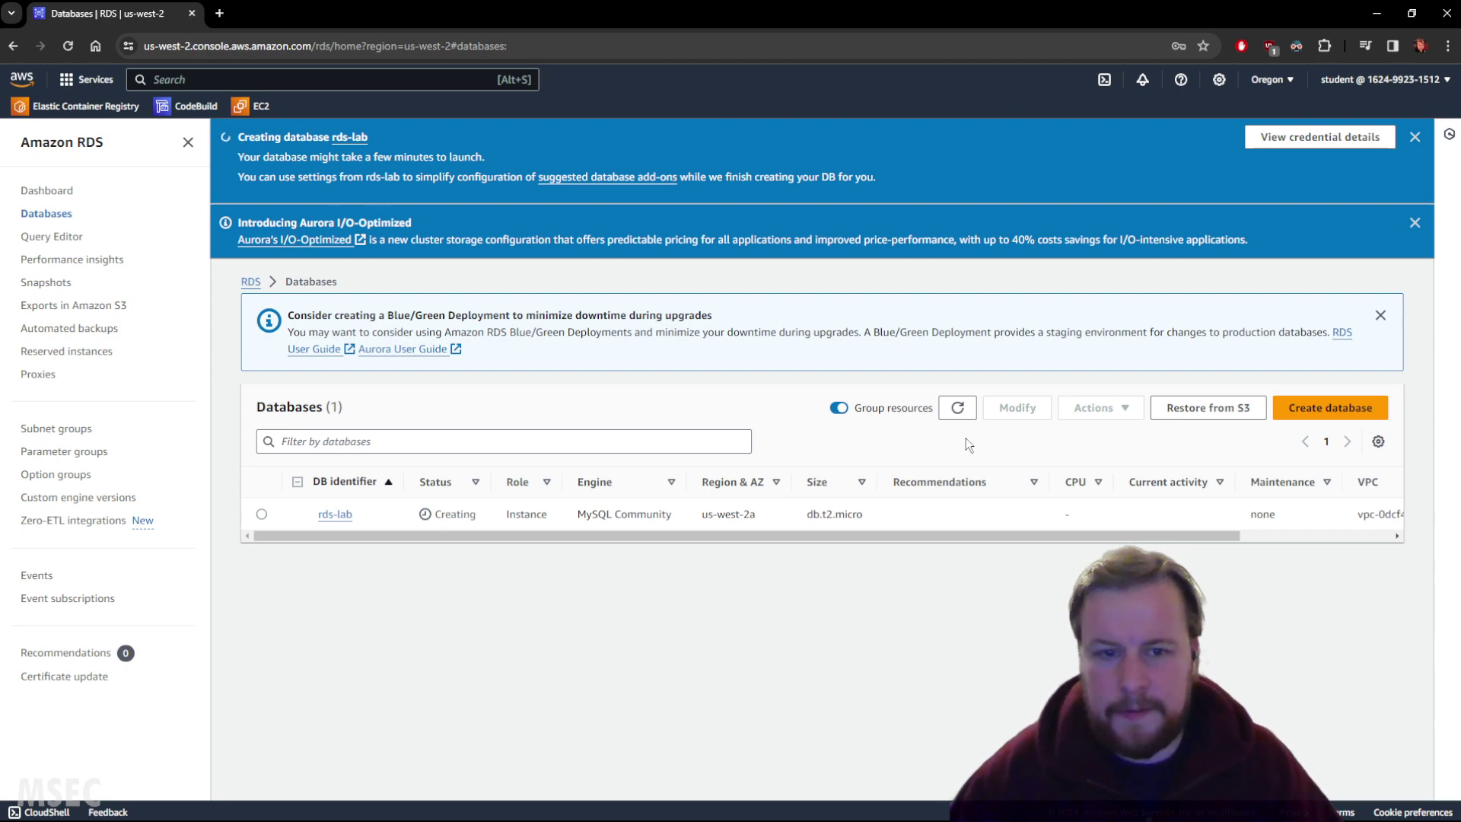
click(1380, 315)
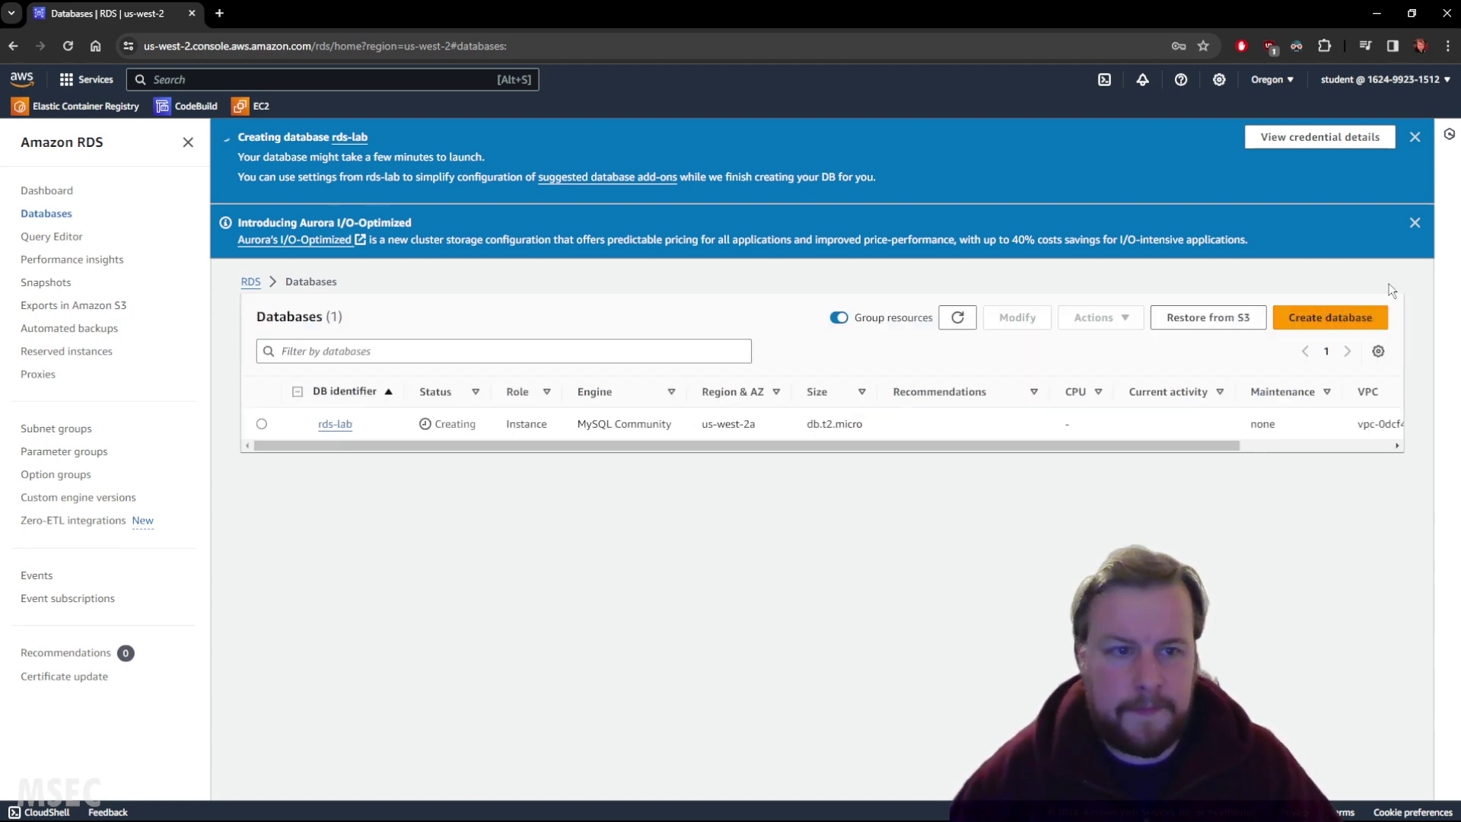
click(1414, 224)
click(1413, 137)
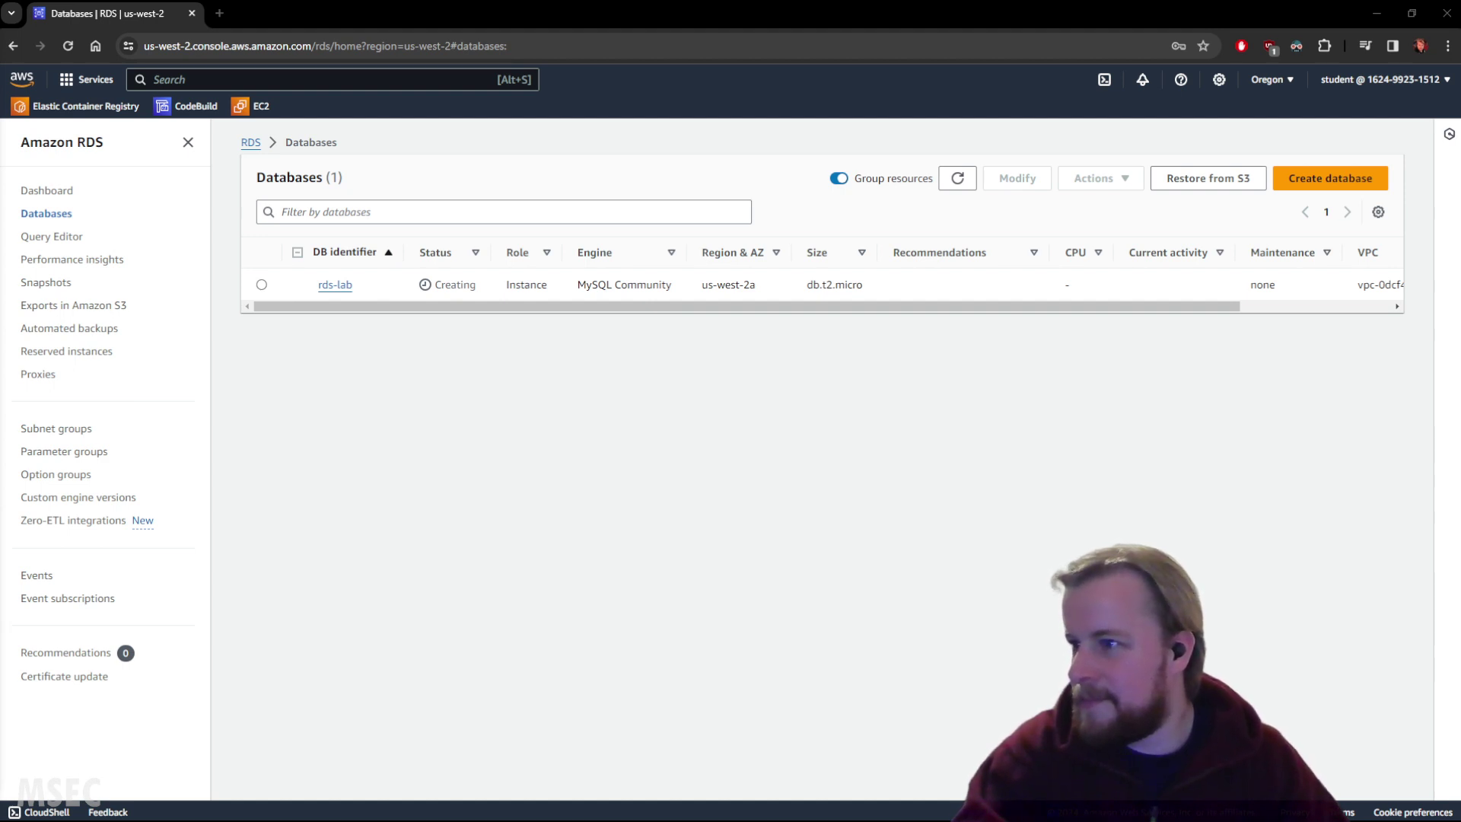
Switch to the Cloud Academy lab window, rerun the RDS DB instance validation check, and refresh the RDS database list.
key(alt+Tab)
drag(411, 282, 487, 349)
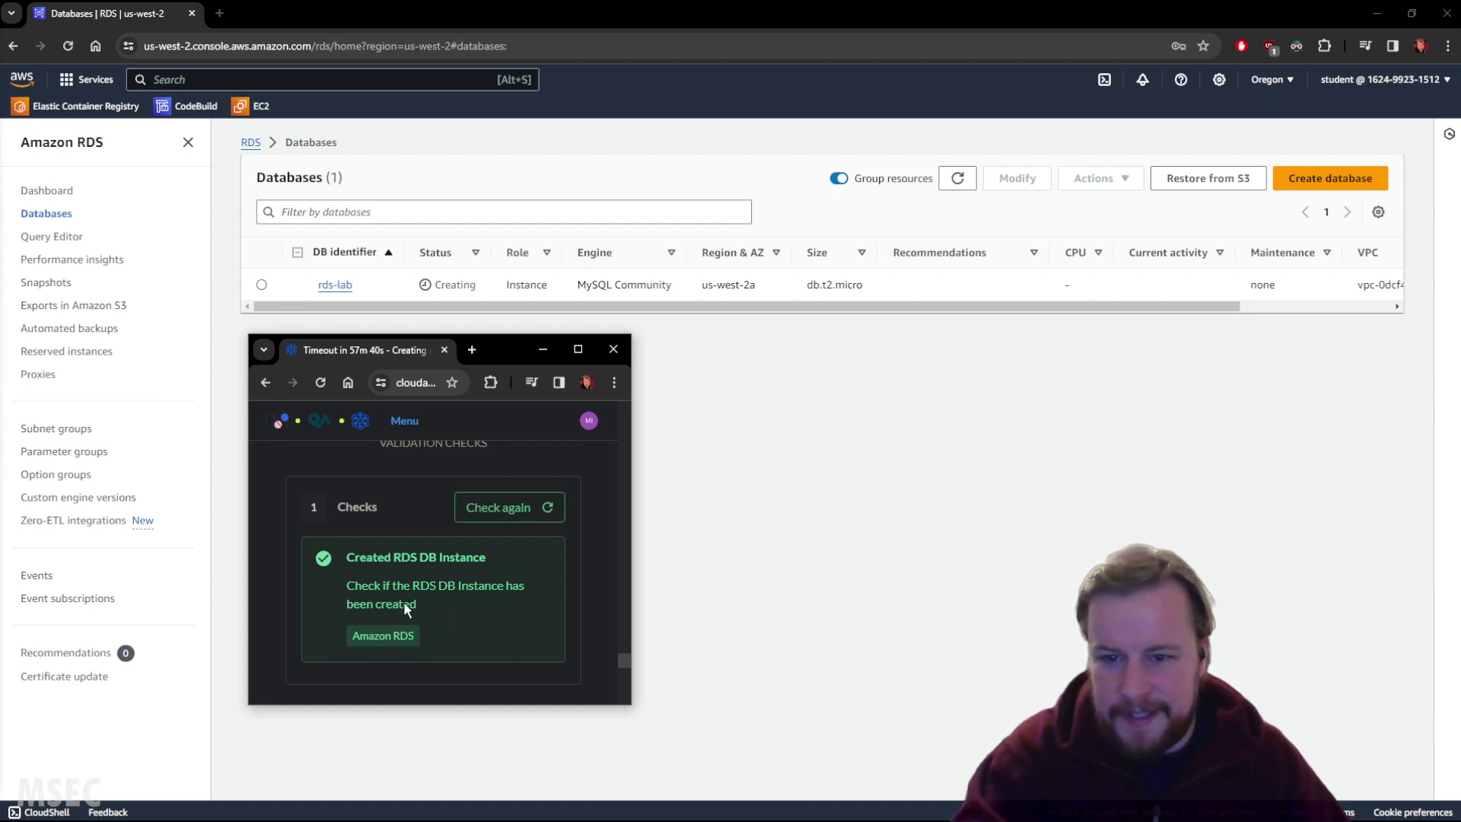
click(505, 511)
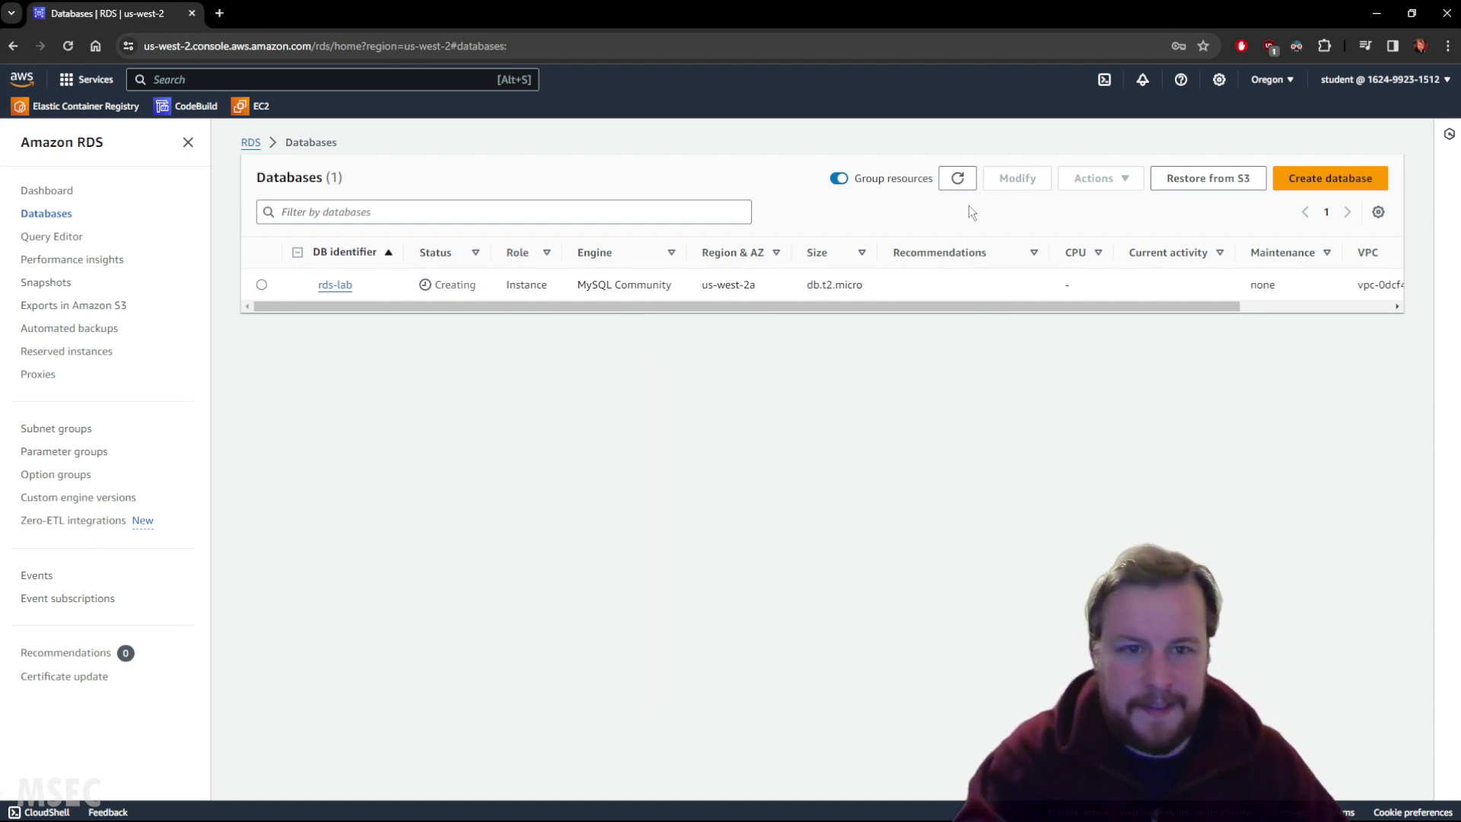
click(957, 178)
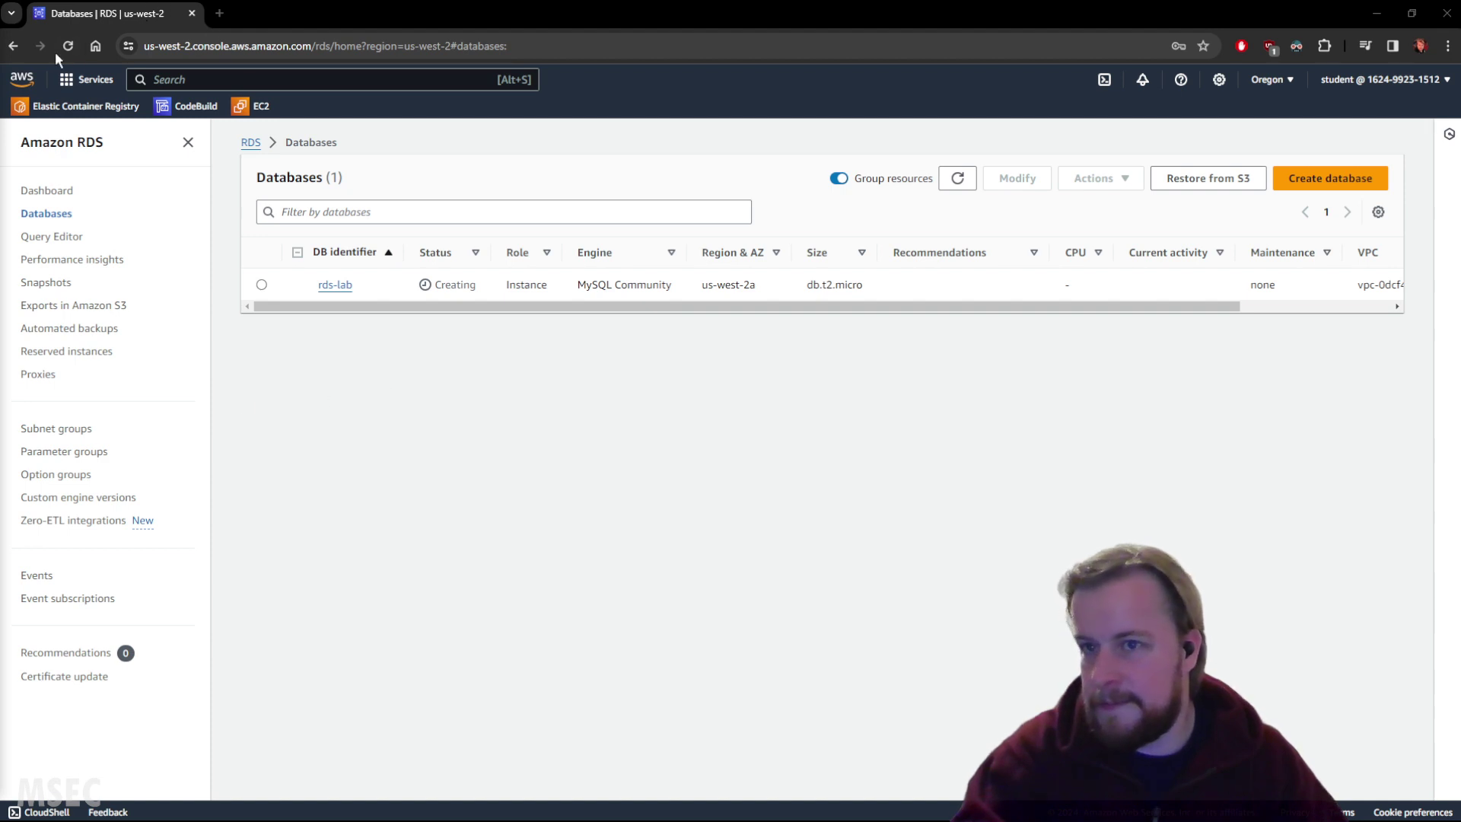
Search the AWS services for "sys" and open Systems Manager in a new browser tab.
click(214, 81)
text(sys)
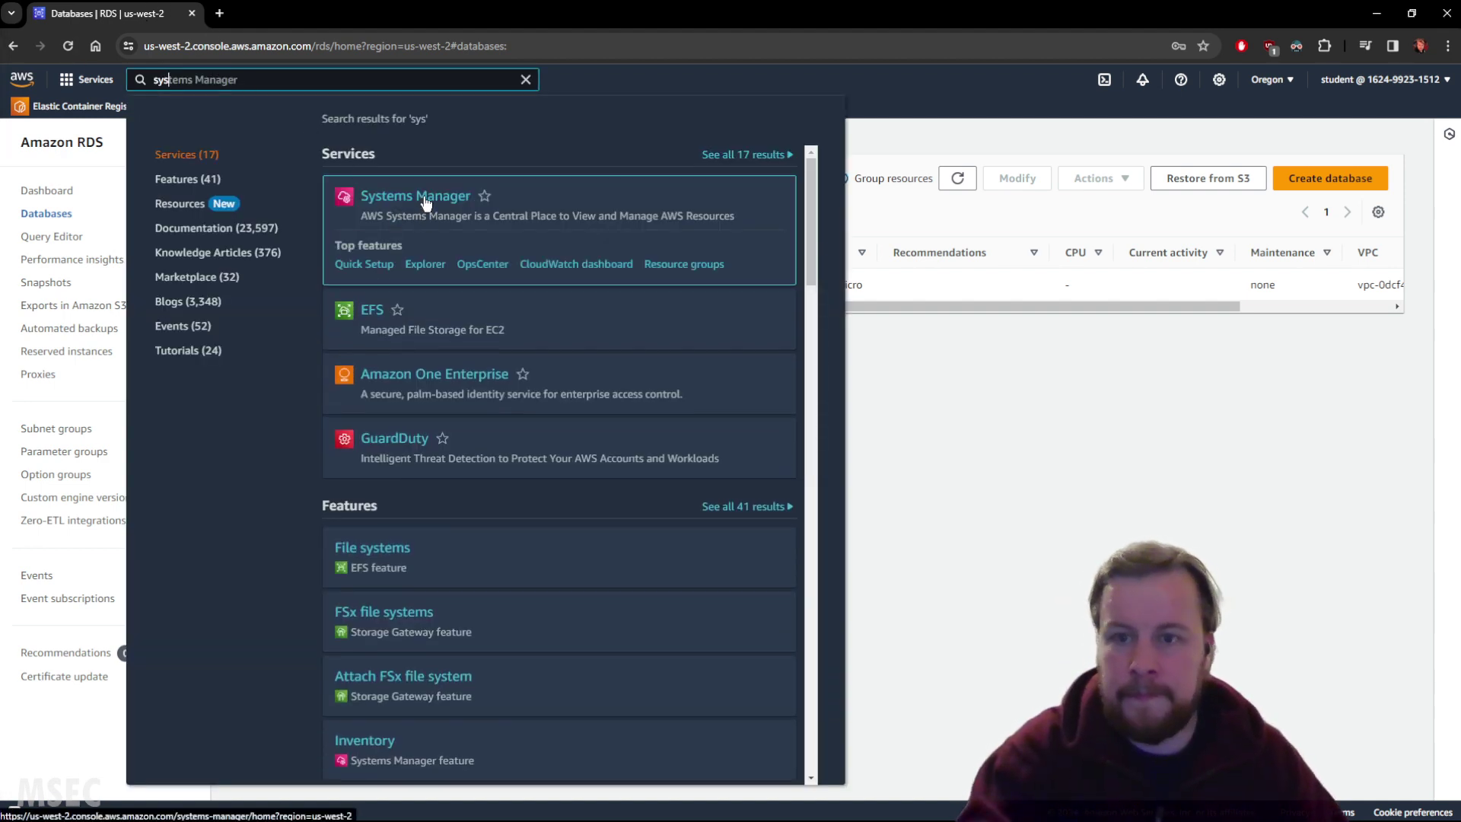
middle_click(424, 199)
click(278, 16)
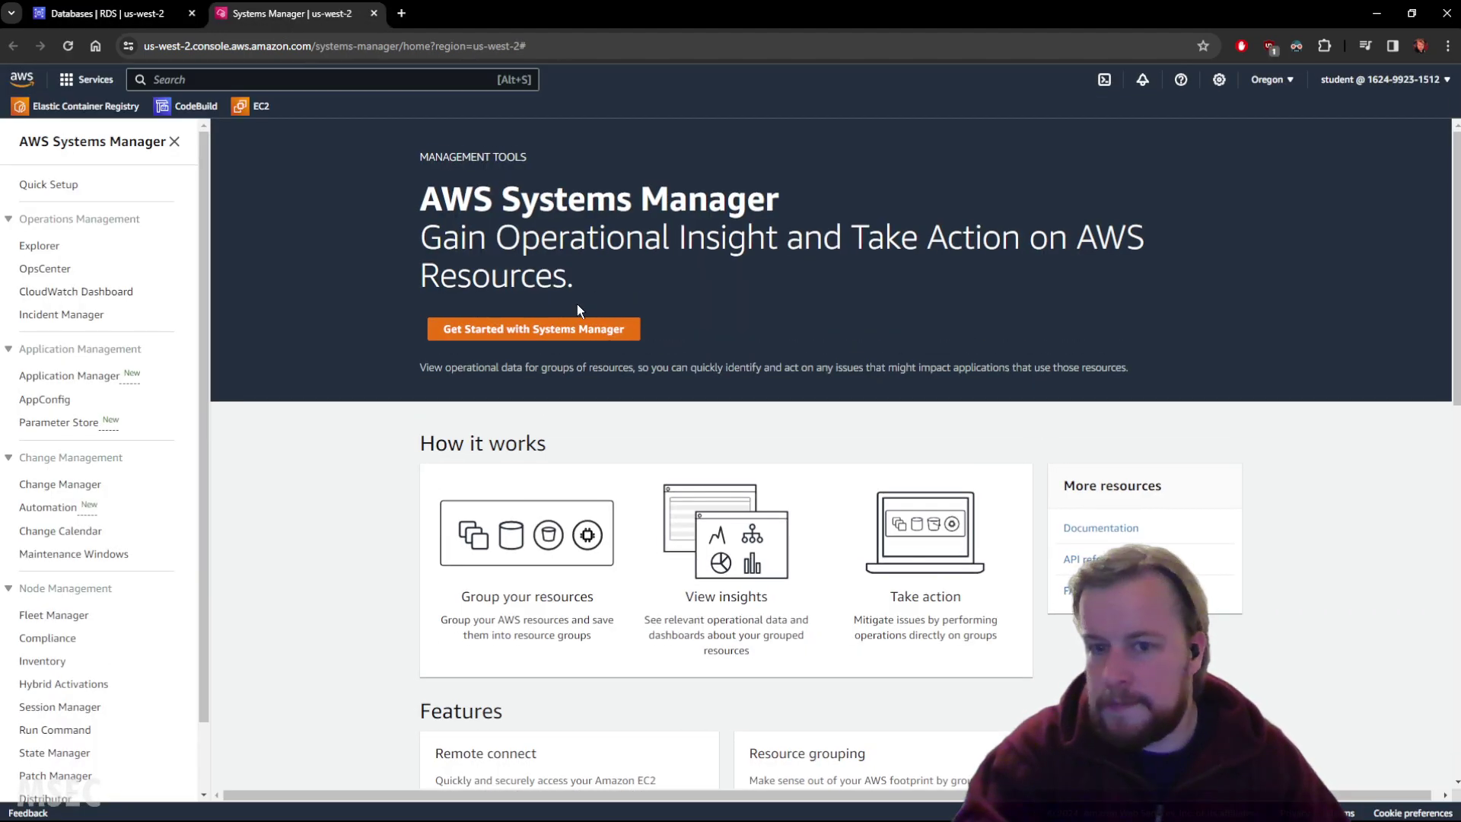
Get started with Systems Manager and open Session Manager under Node Management.
click(552, 332)
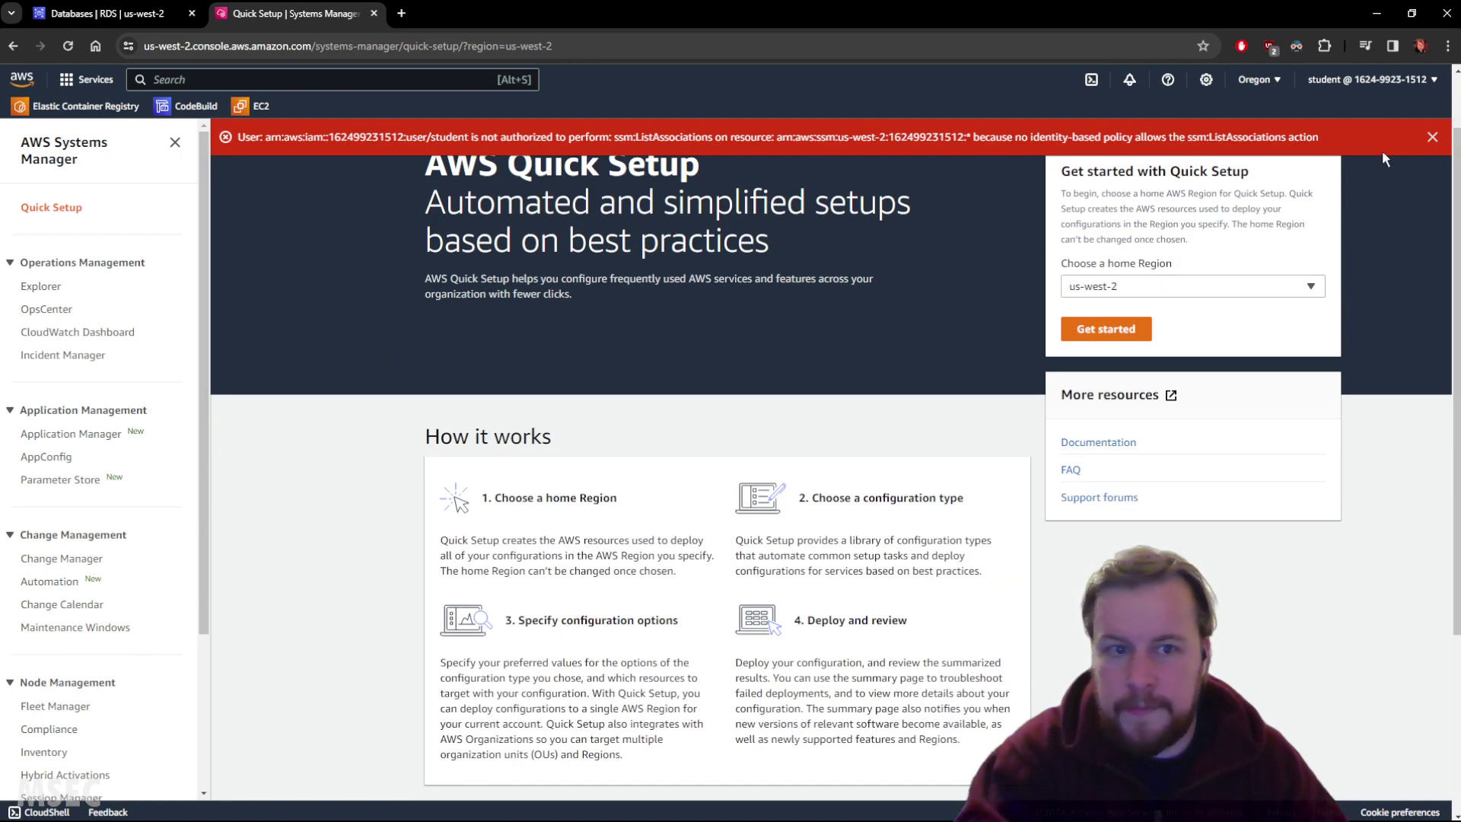
scroll(274, 344, down, 3)
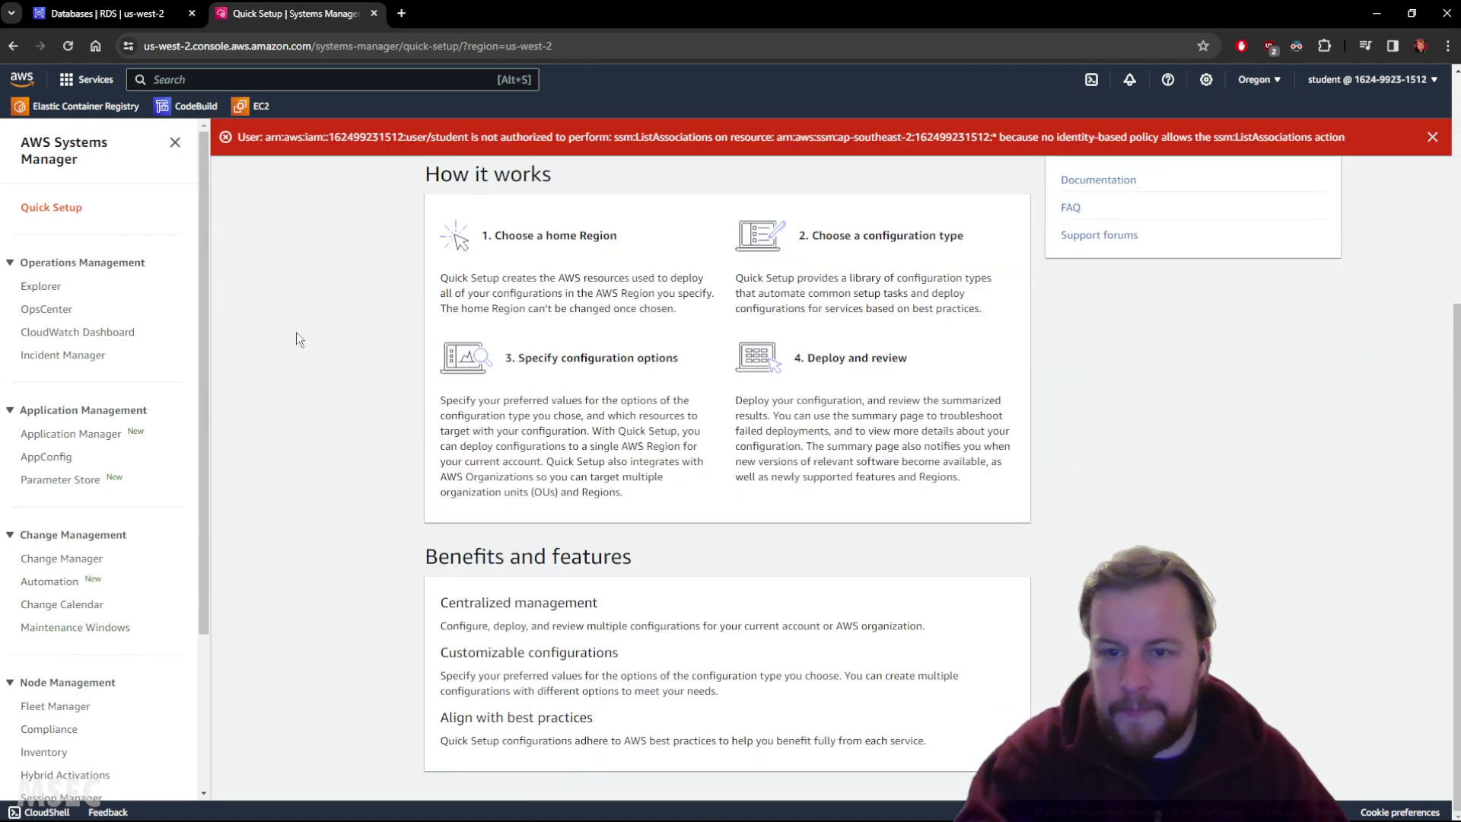
scroll(143, 327, down, 3)
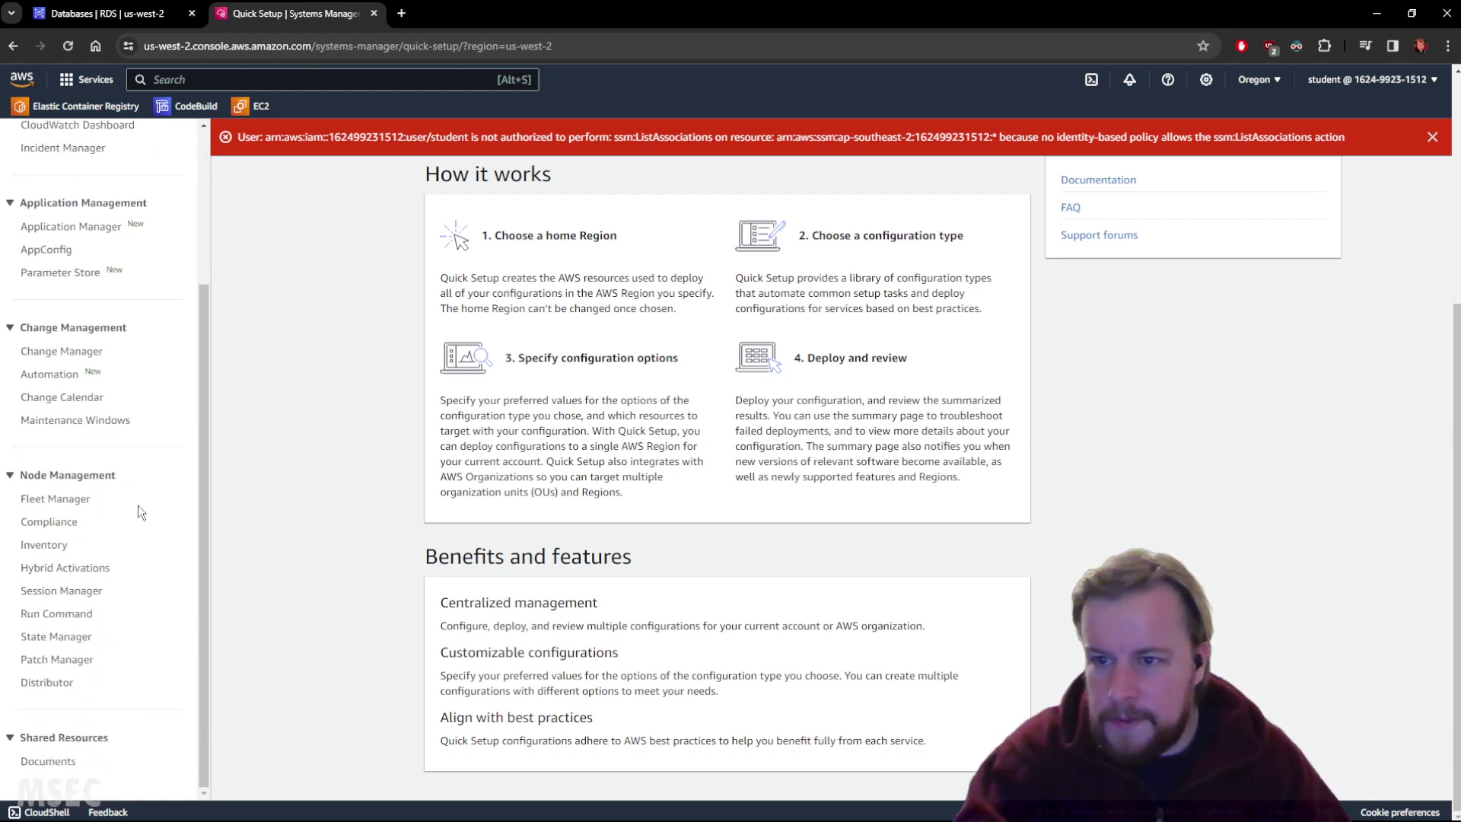
click(76, 590)
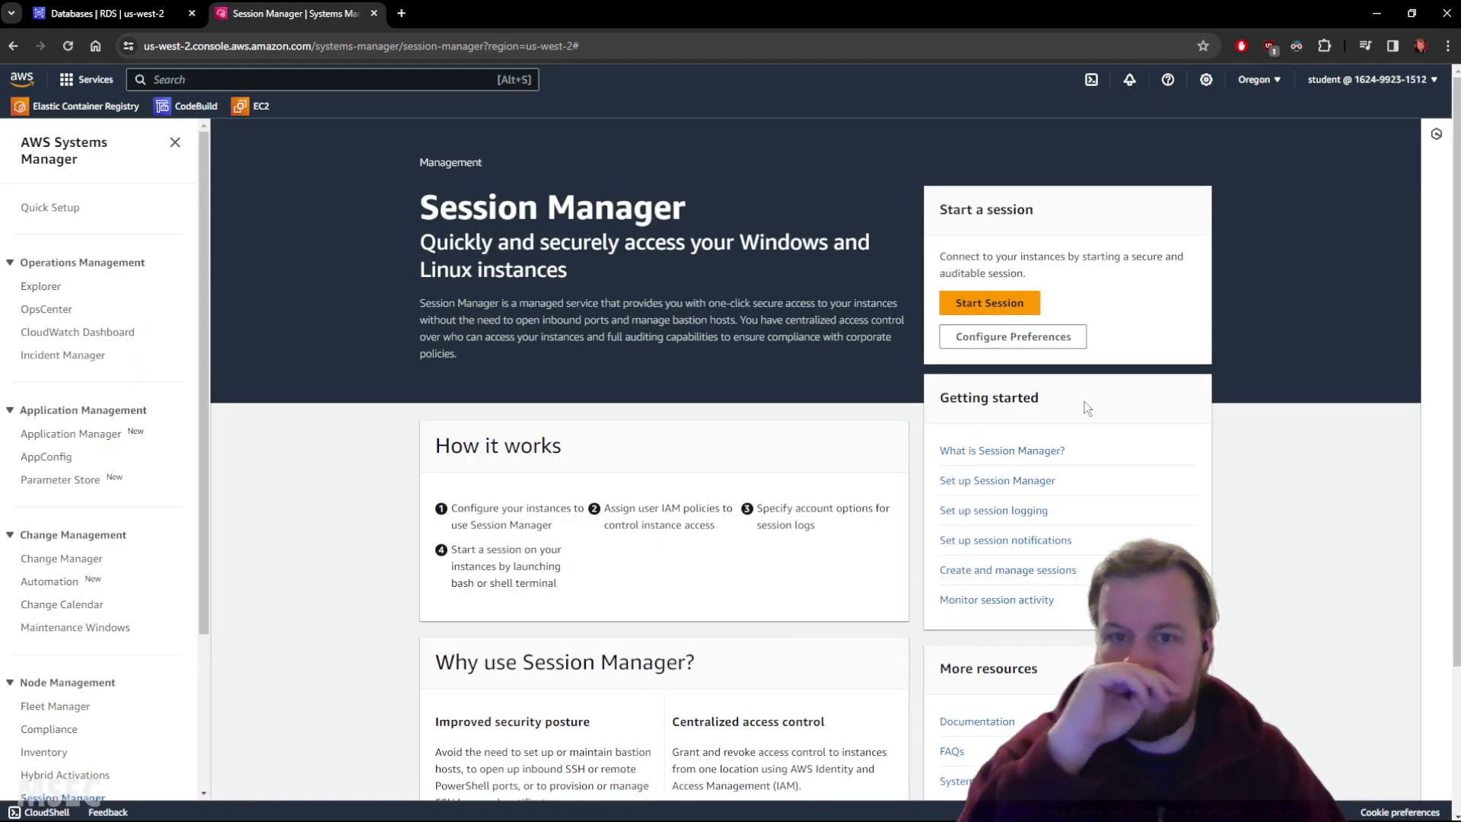
Start a Session Manager session on the dev instance, leaving the reason and session document blank.
click(992, 302)
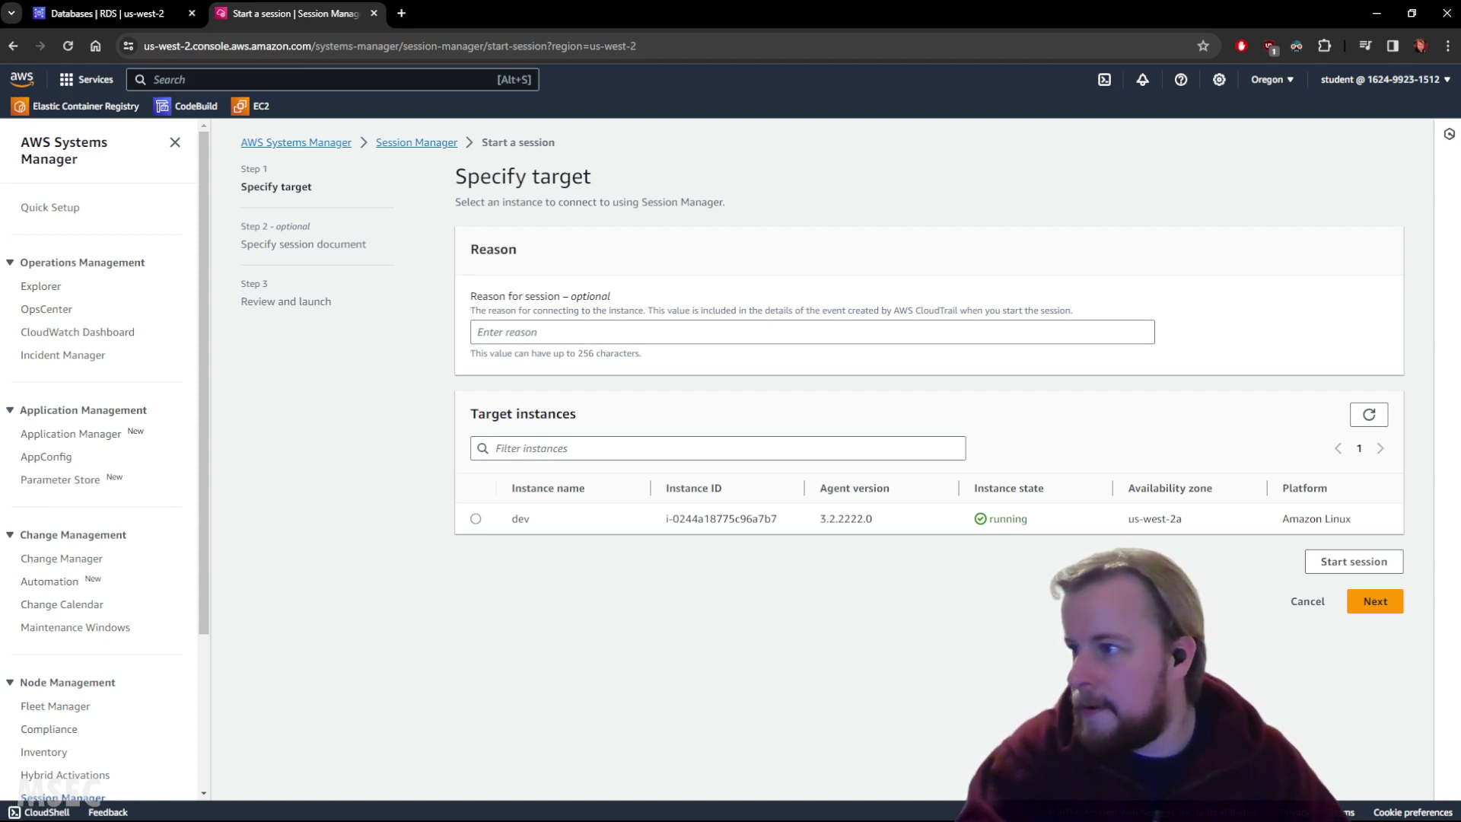
click(475, 519)
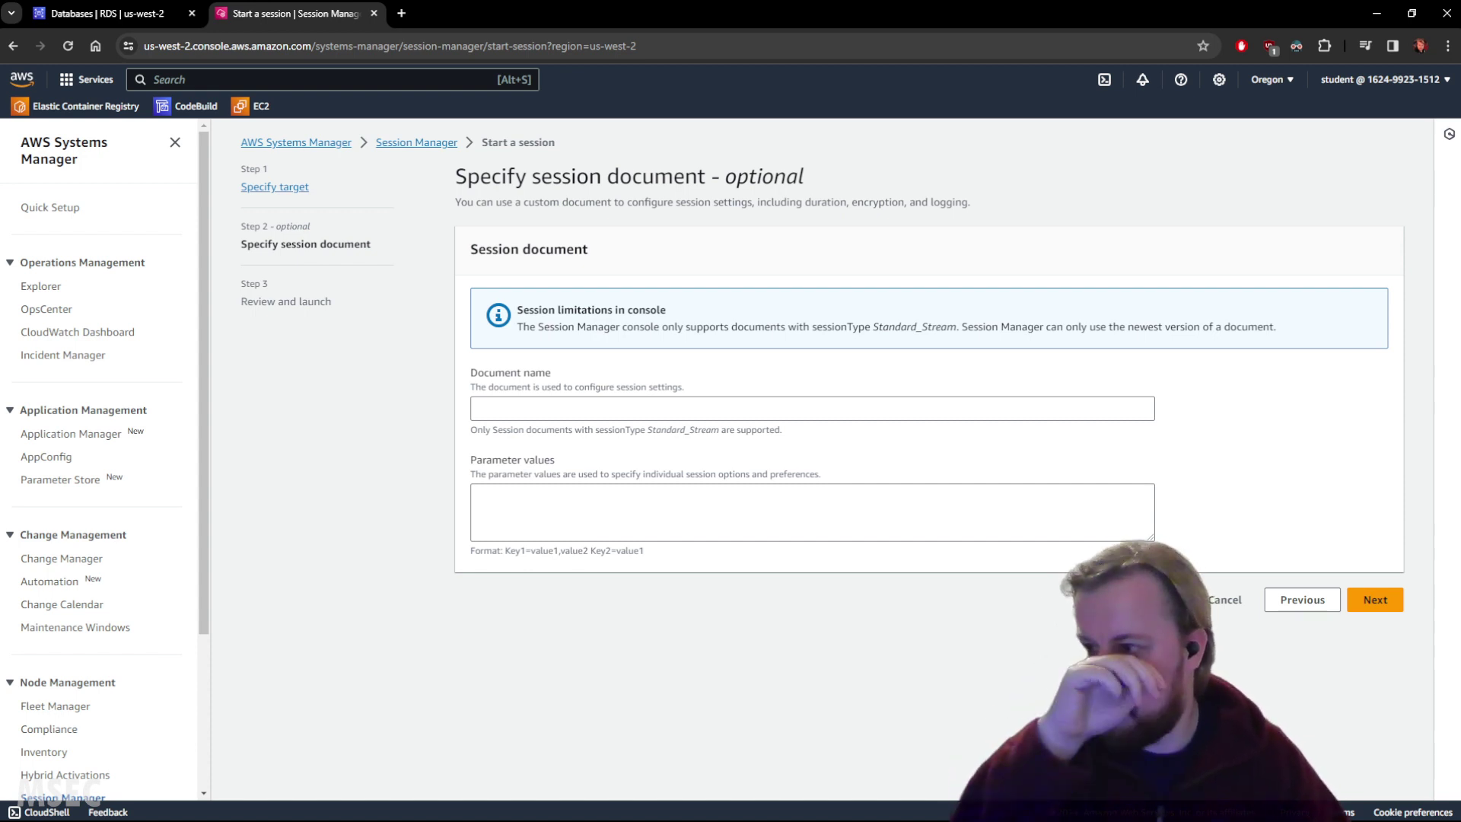
click(1374, 600)
click(1350, 360)
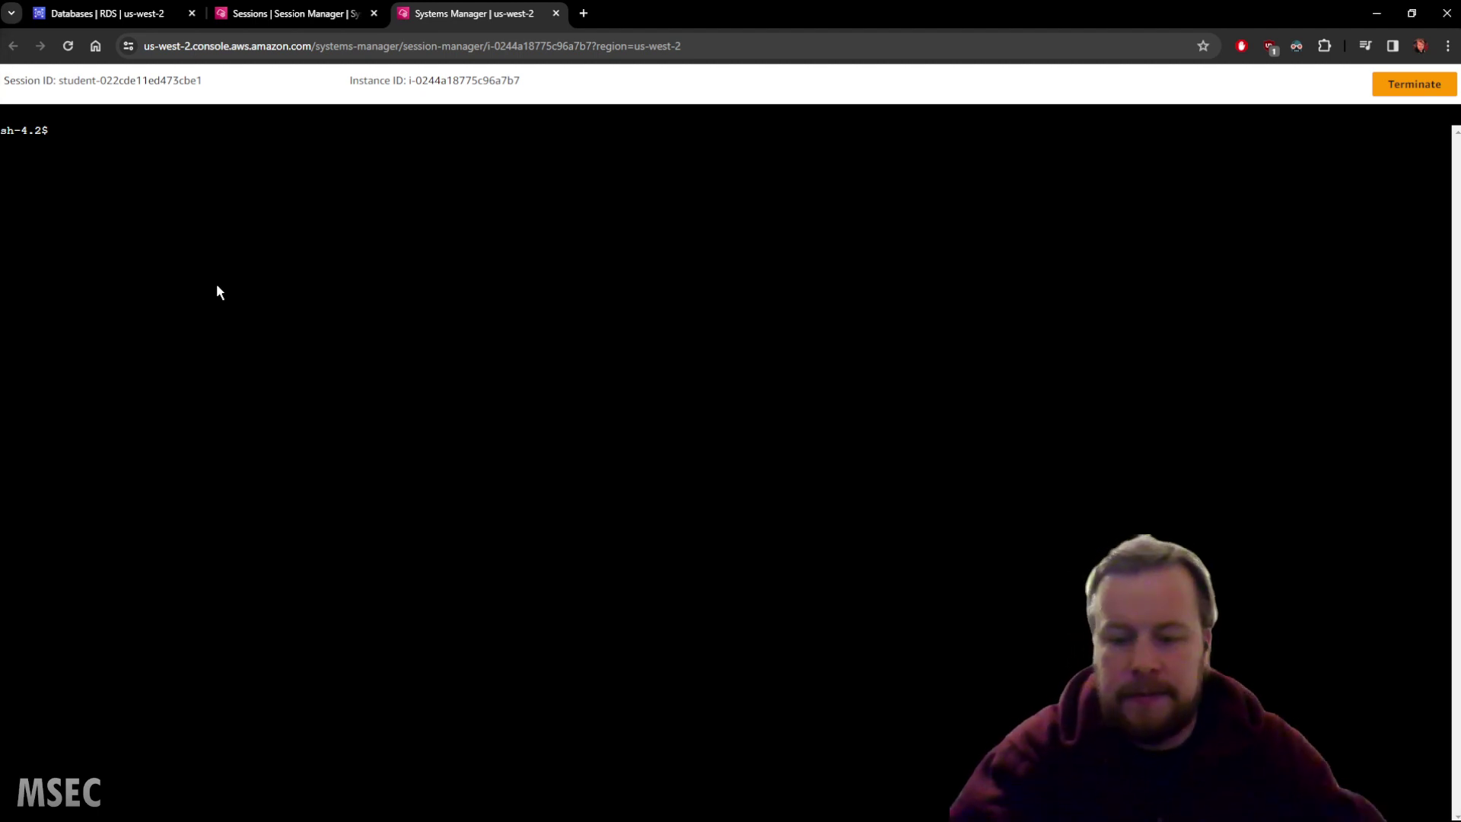
Switch the session shell with "sudo -i -u ec2-user" and install the MySQL client with "sudo yum -y install mysql".
text(sudo -)
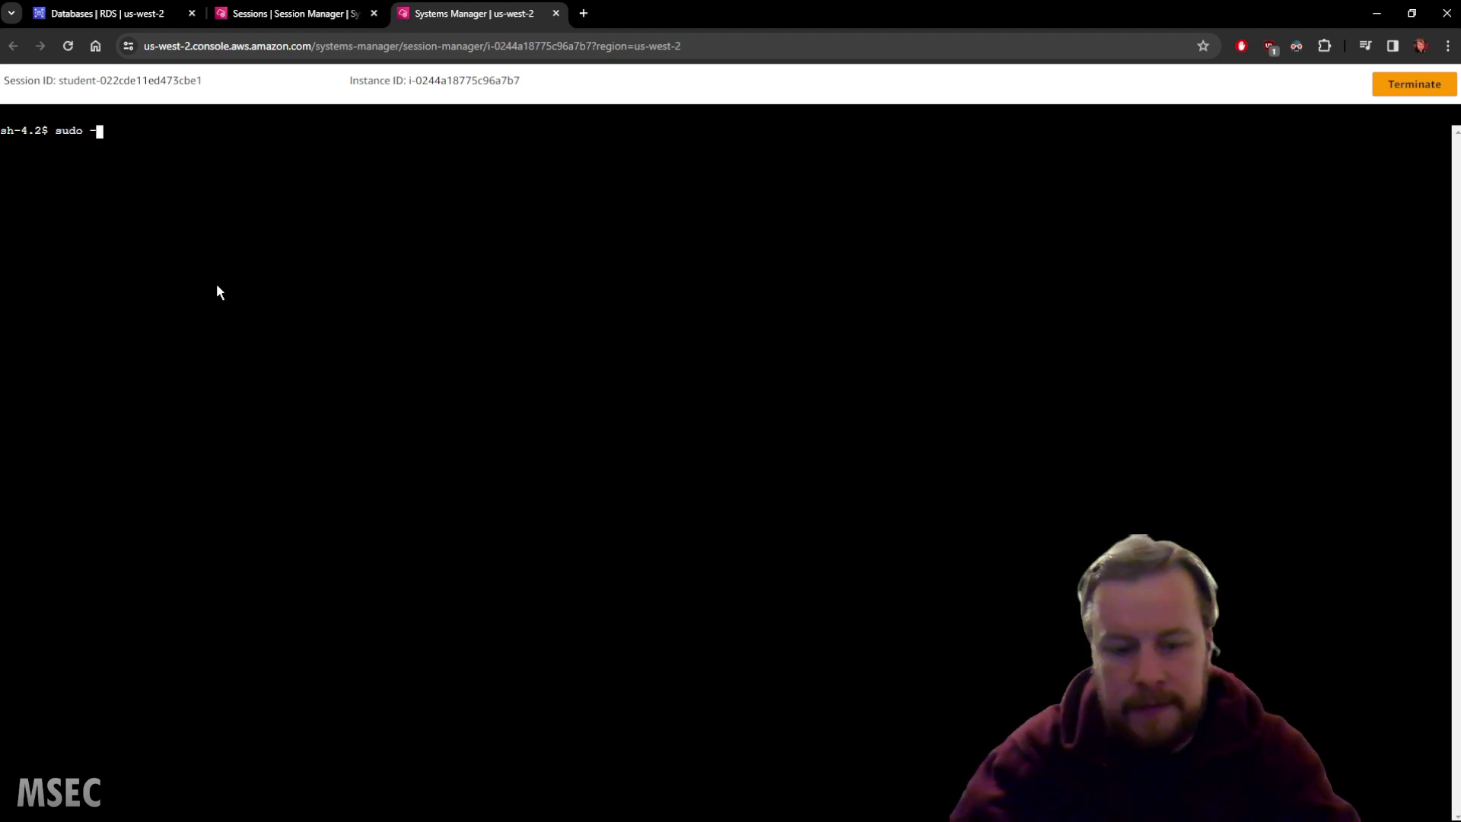
text(i -u c)
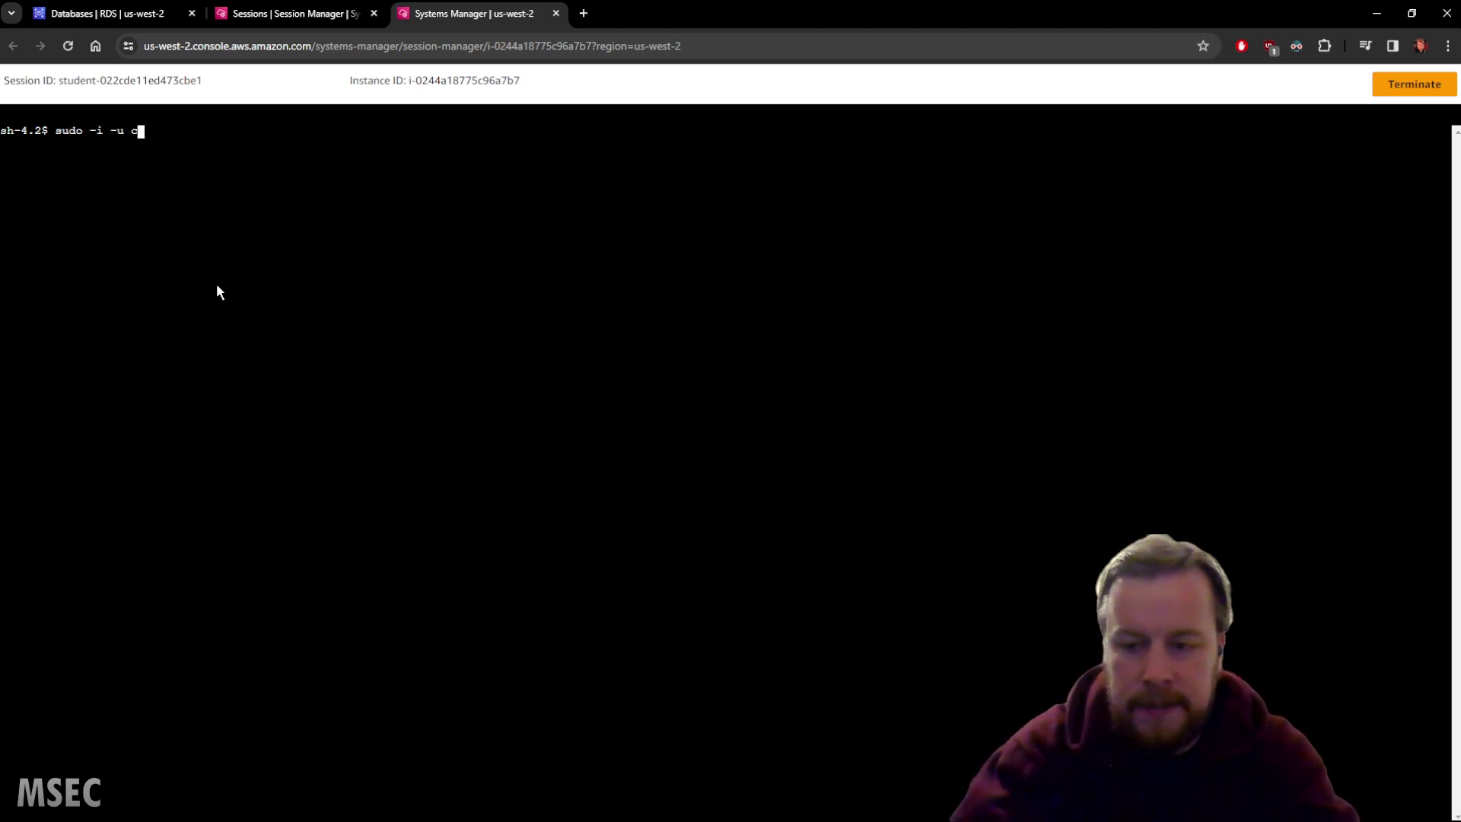
key(BackSpace)
text(ec)
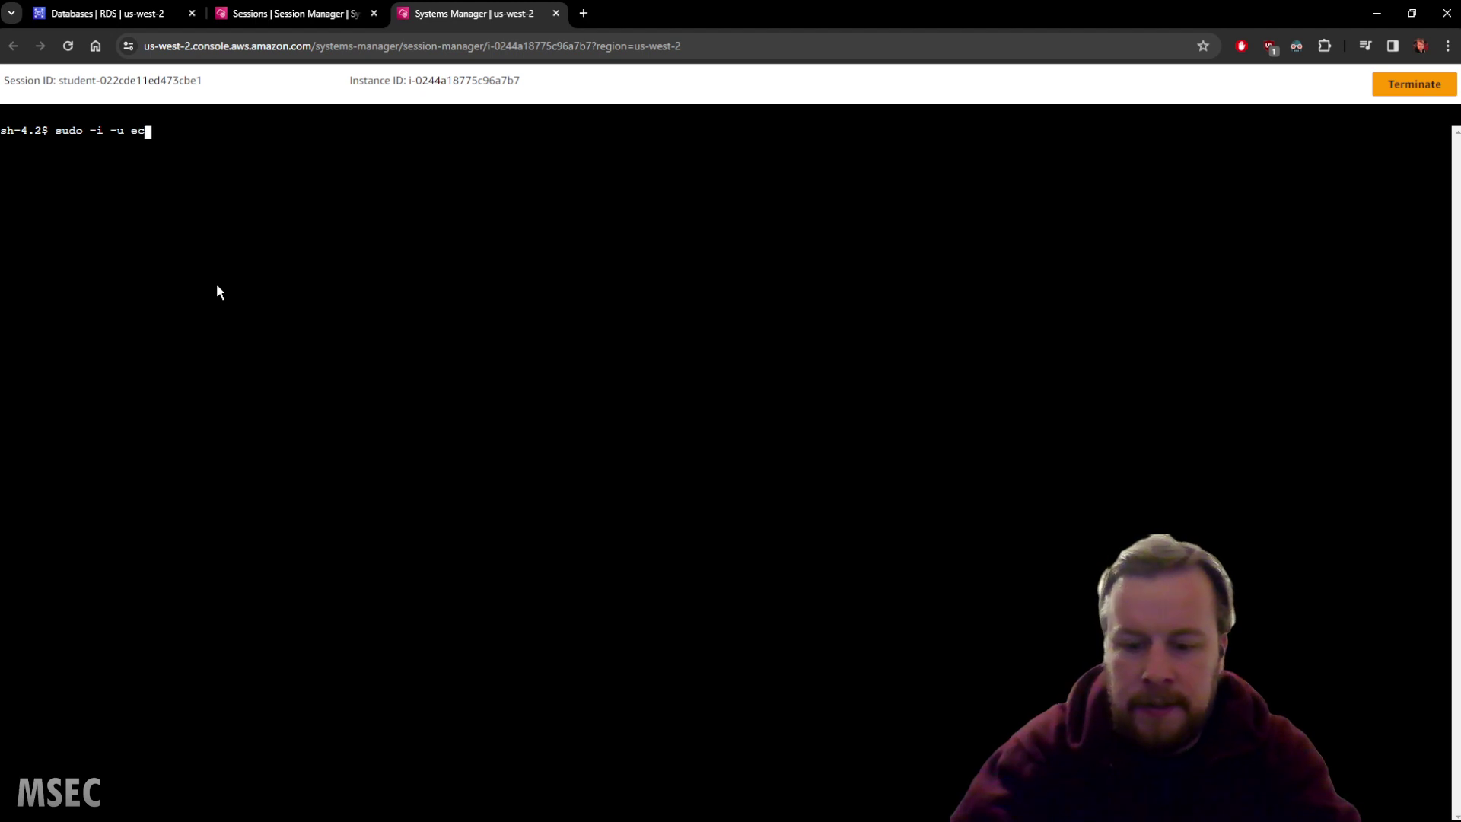
text(2-user)
key(Return)
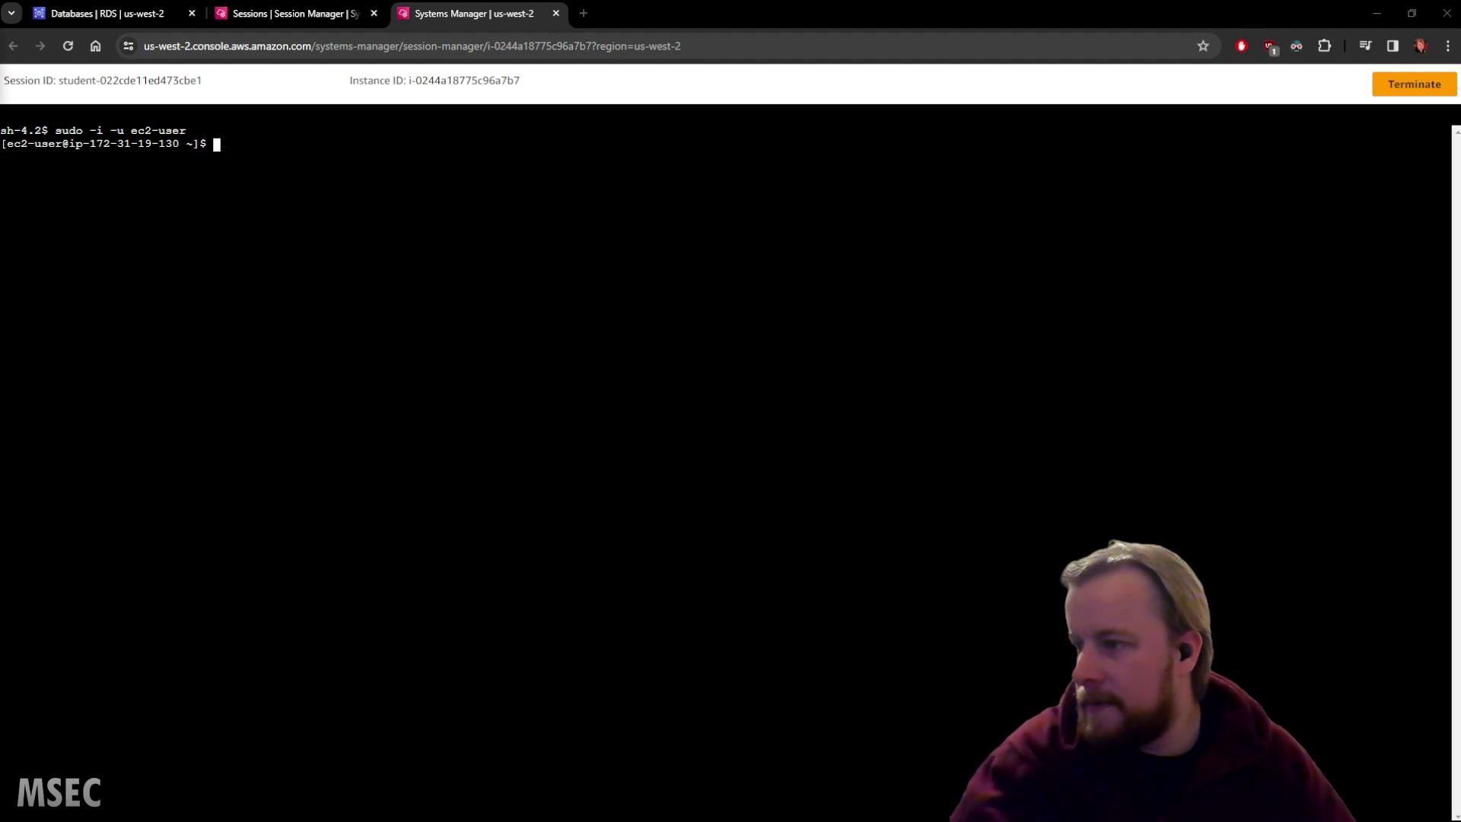
right_click(356, 348)
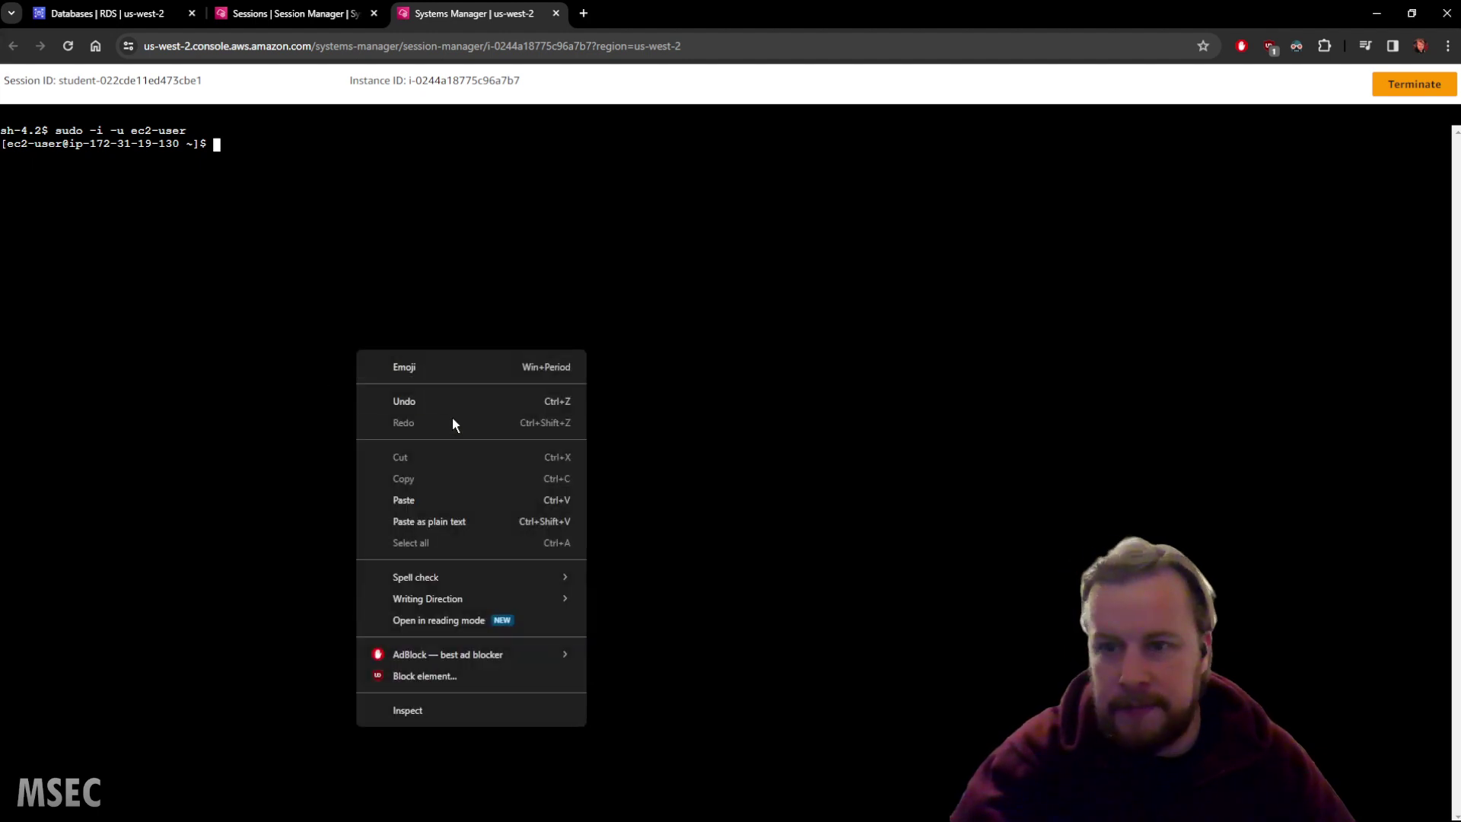
click(418, 500)
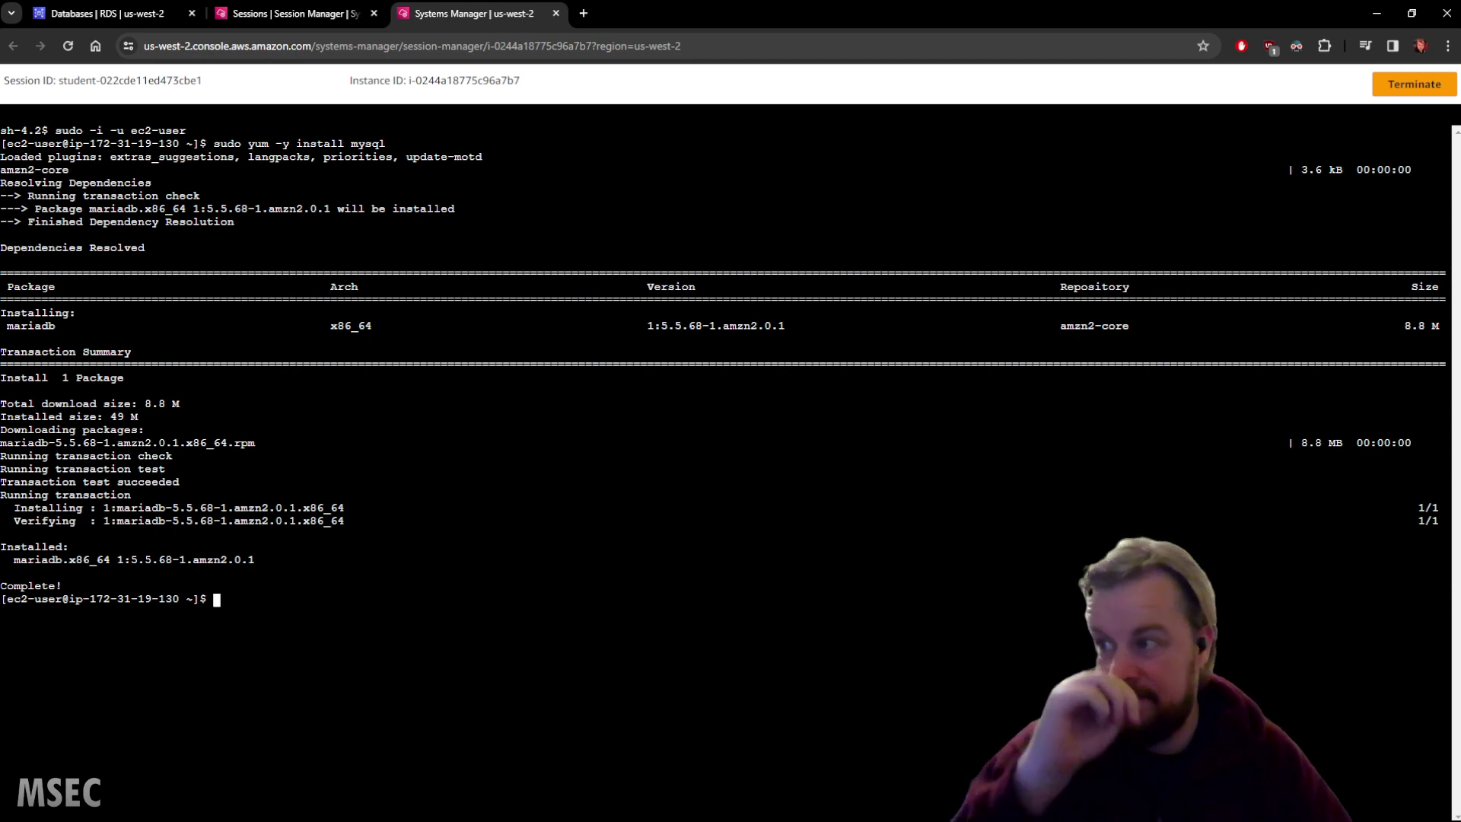
Switch back to RDS, refresh the database list, and copy the endpoint from the rds-lab instance's connectivity details.
click(106, 13)
click(1139, 504)
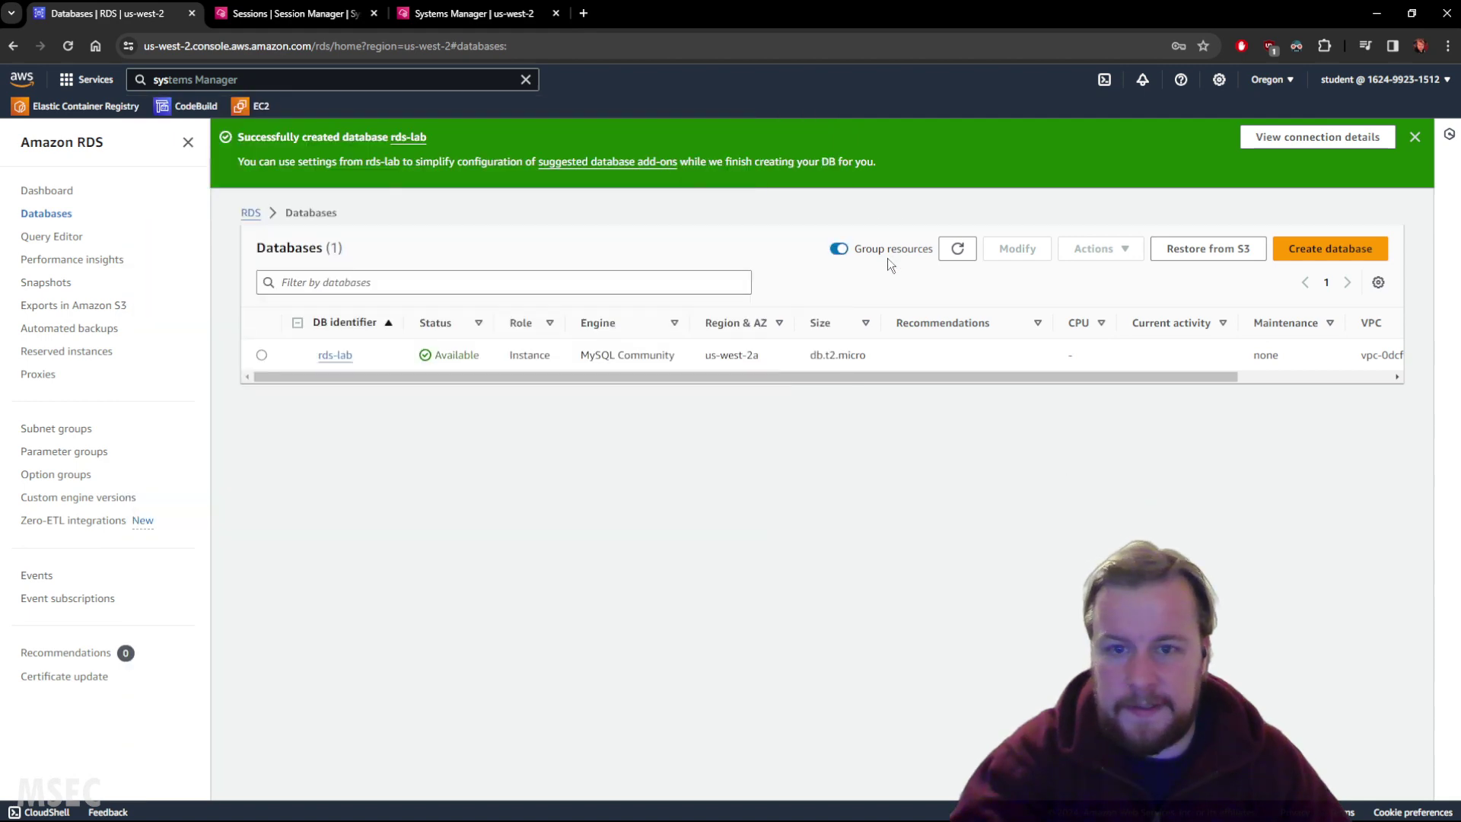
click(976, 251)
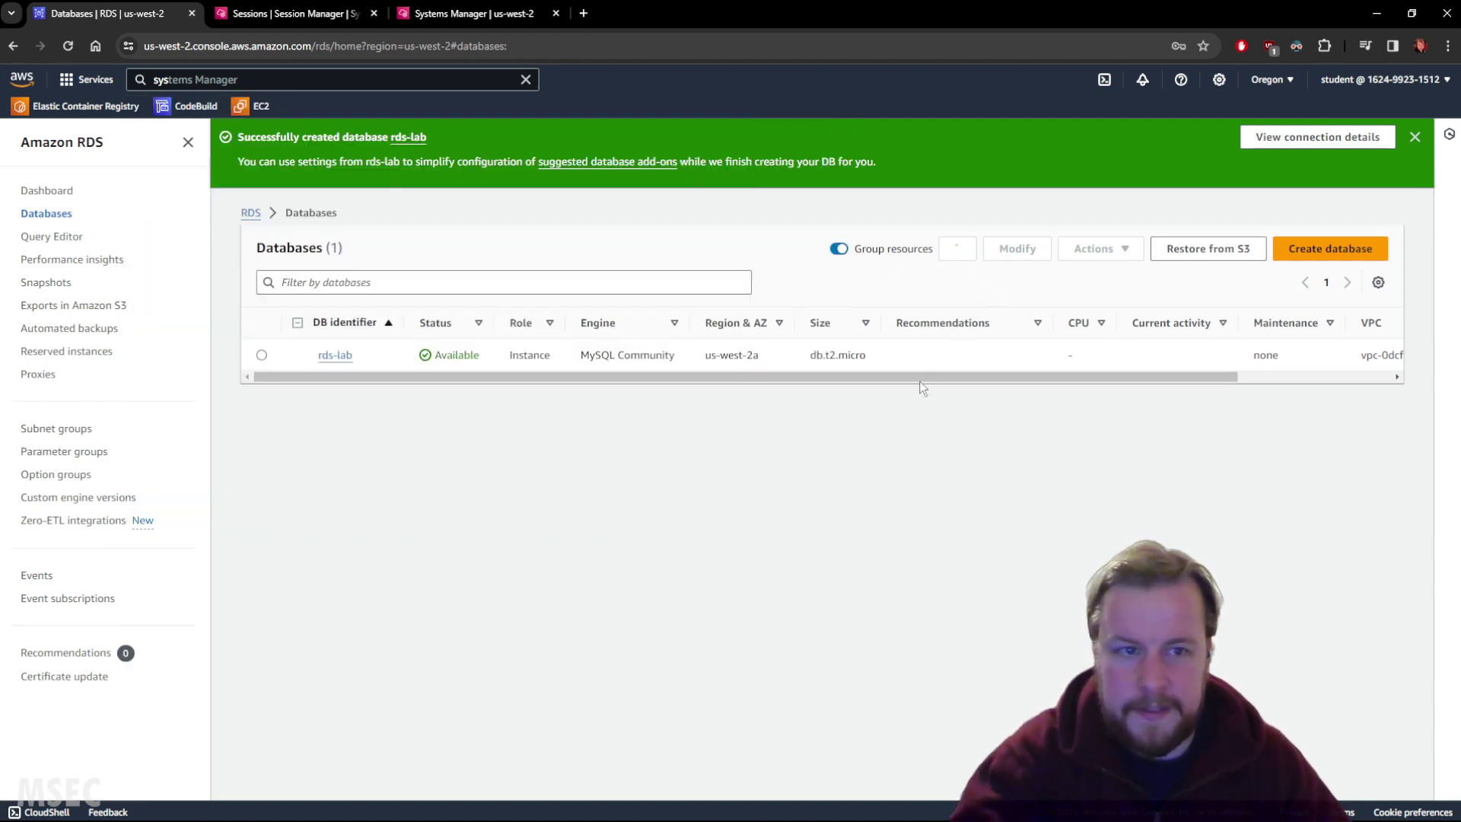
click(335, 354)
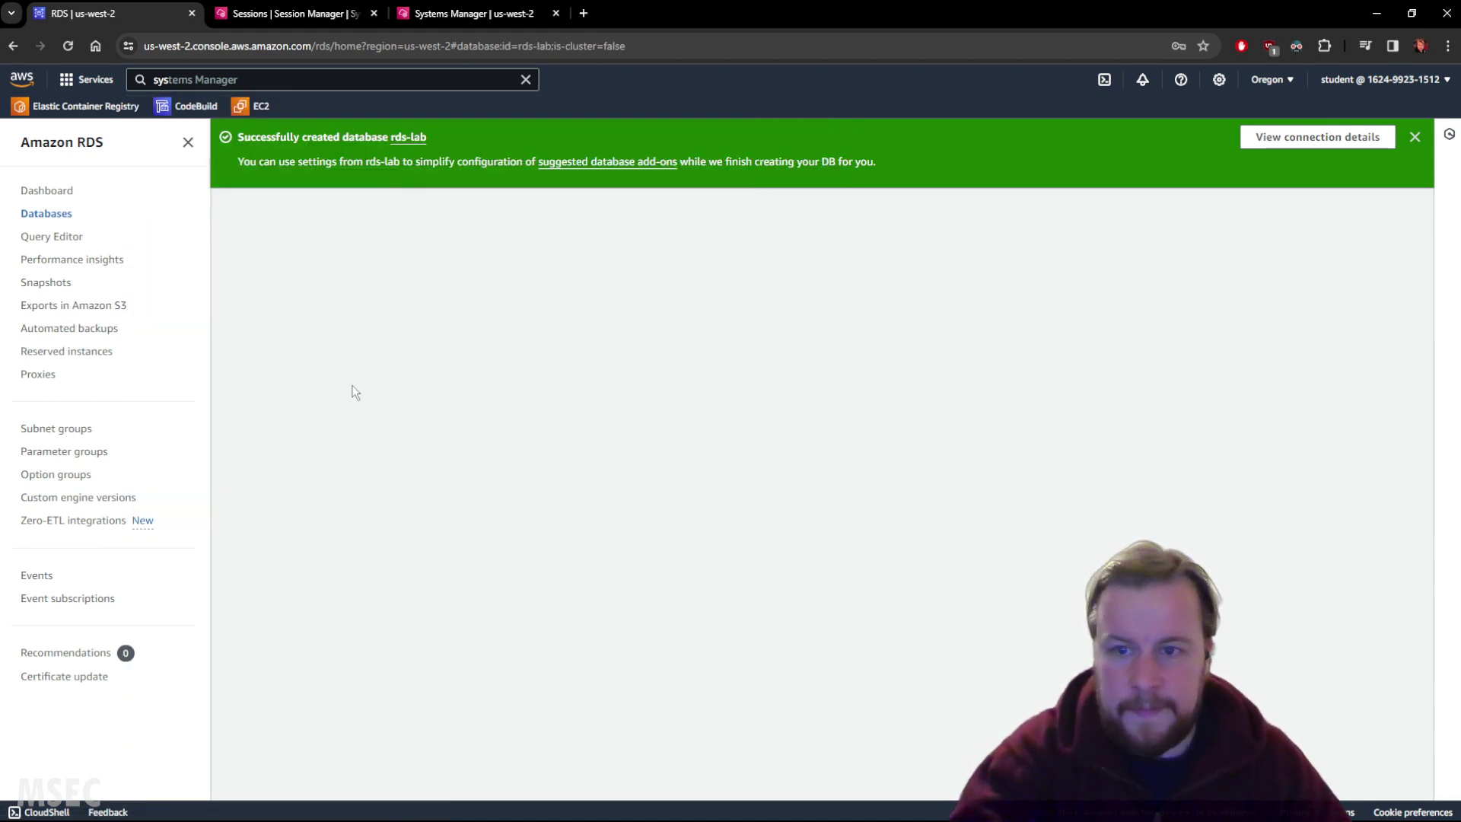
scroll(440, 404, down, 2)
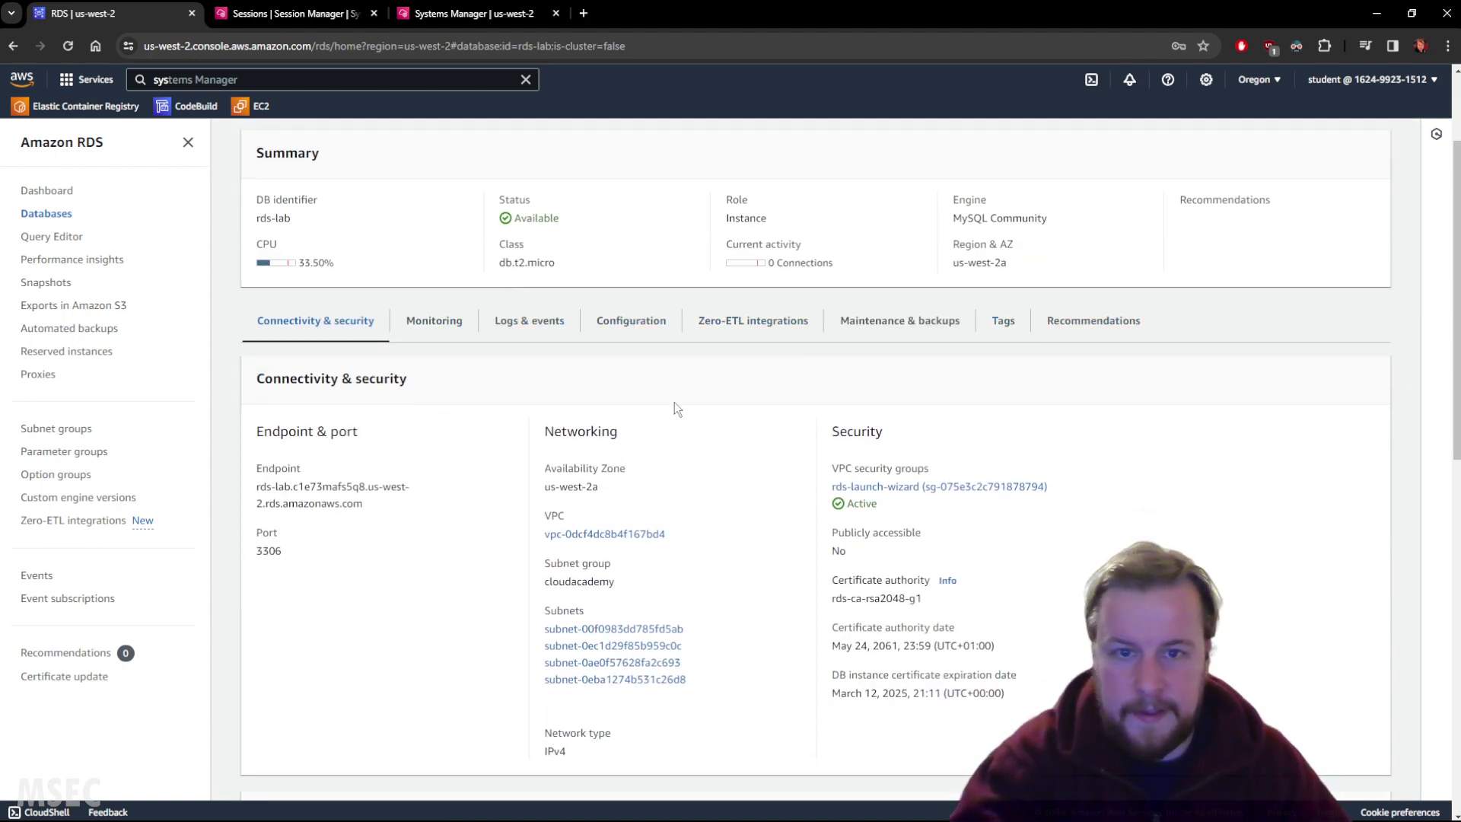
scroll(674, 402, down, 1)
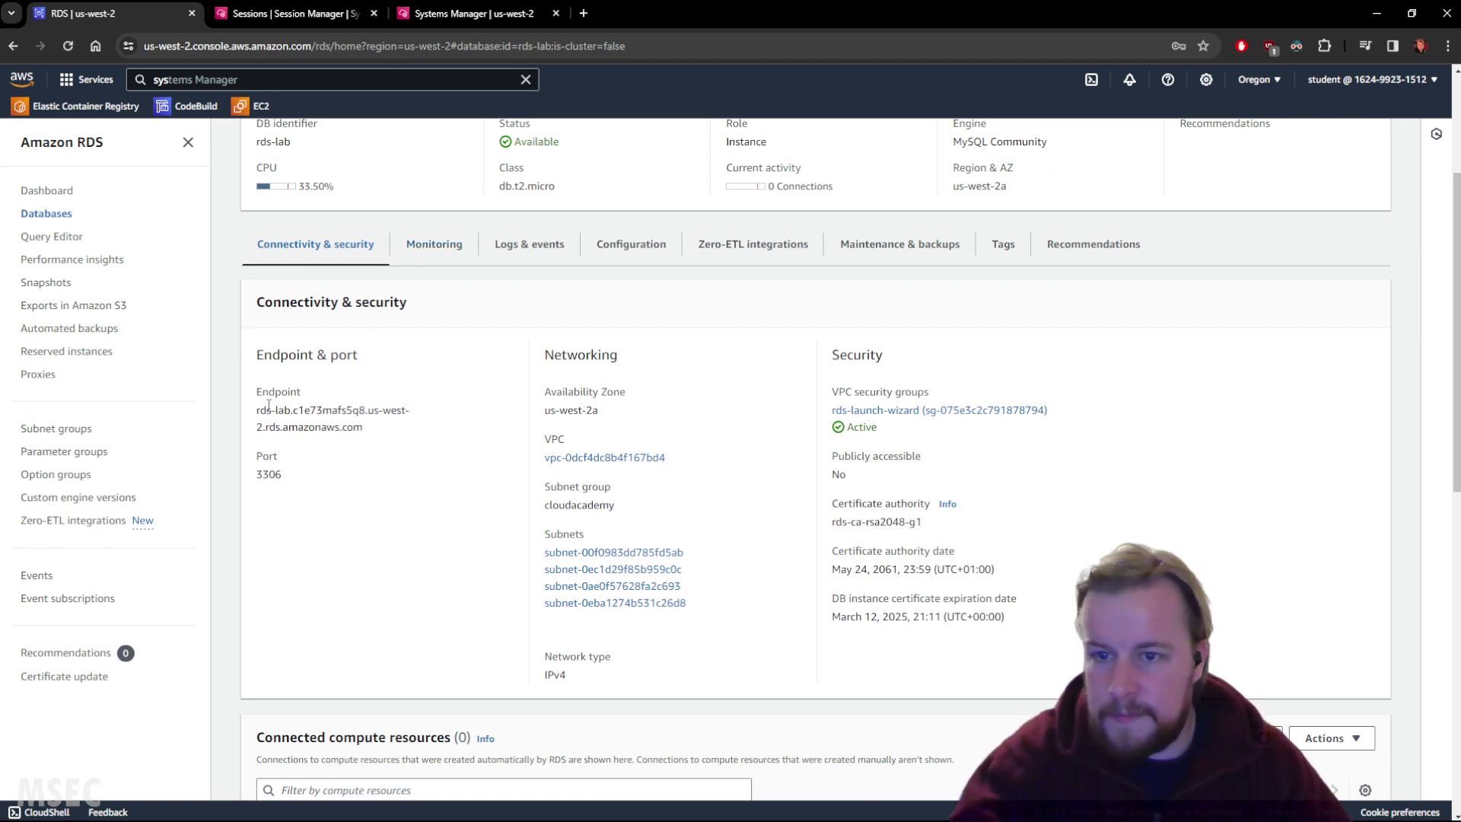
drag(257, 410, 354, 446)
right_click(351, 434)
click(413, 438)
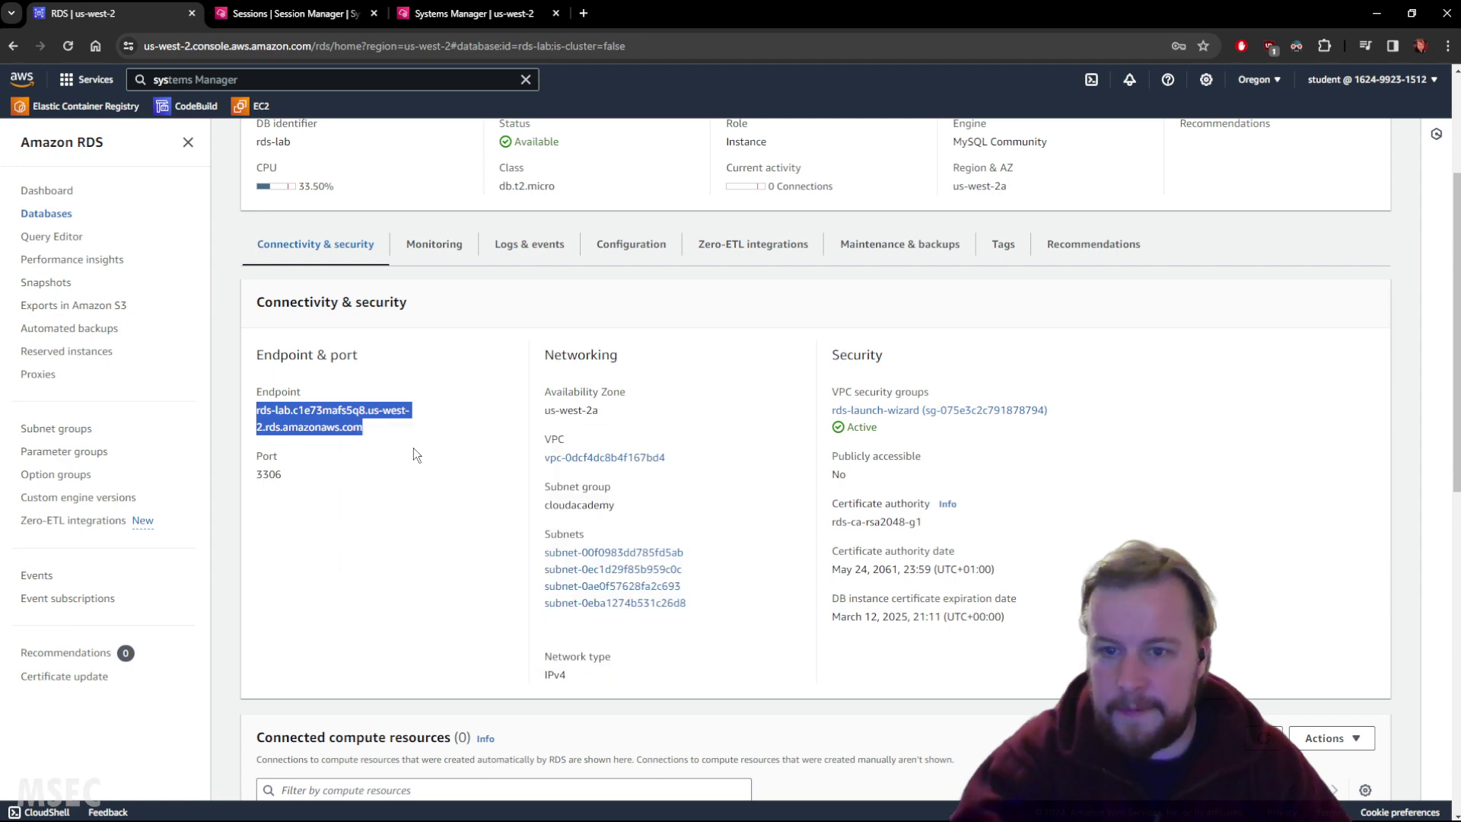
In the instance's terminal session, run mysql with the copied endpoint as host, user cloudacademy, a password prompt and database rdsappdb.
click(297, 13)
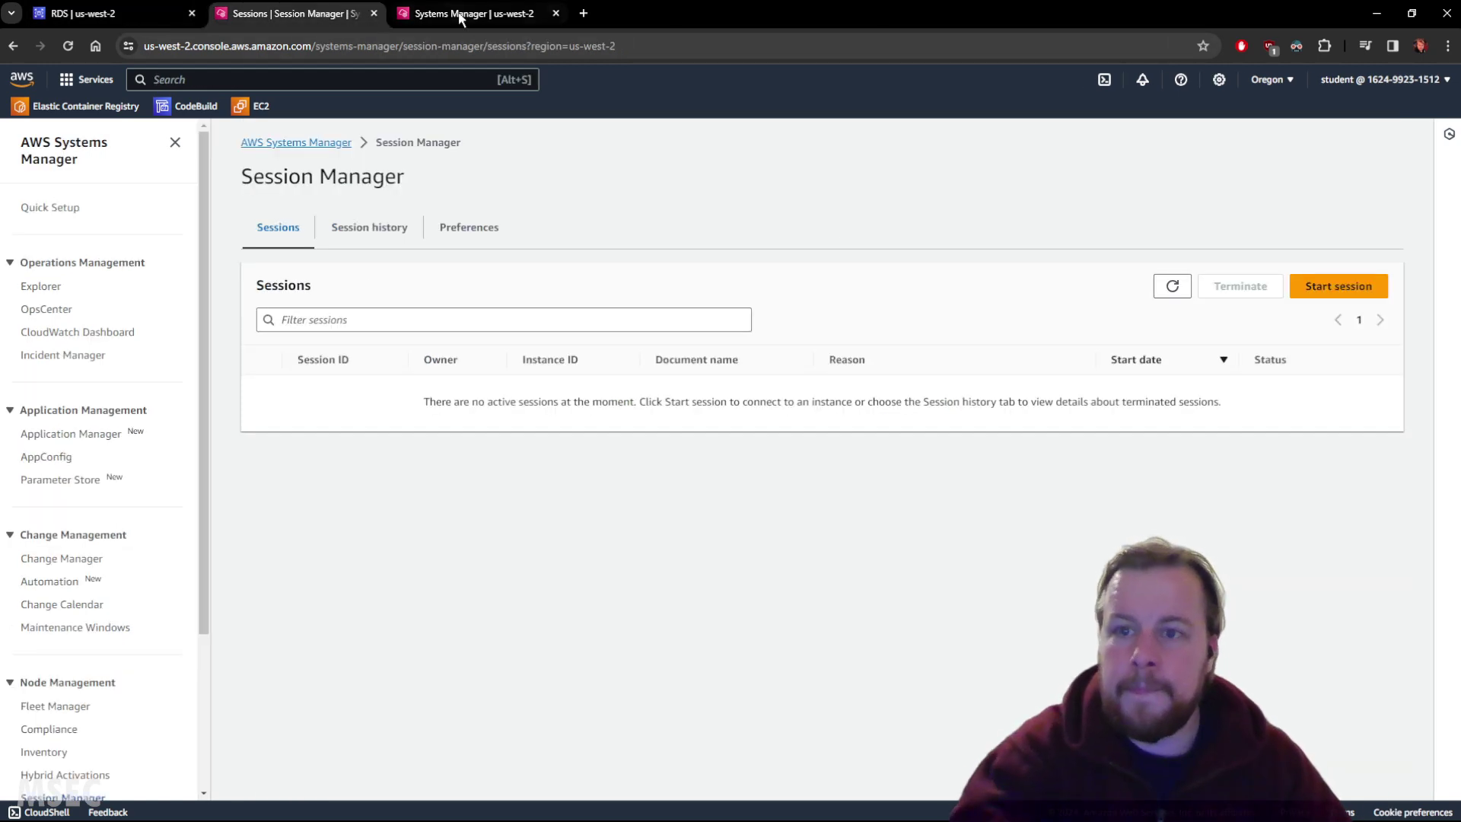
click(450, 15)
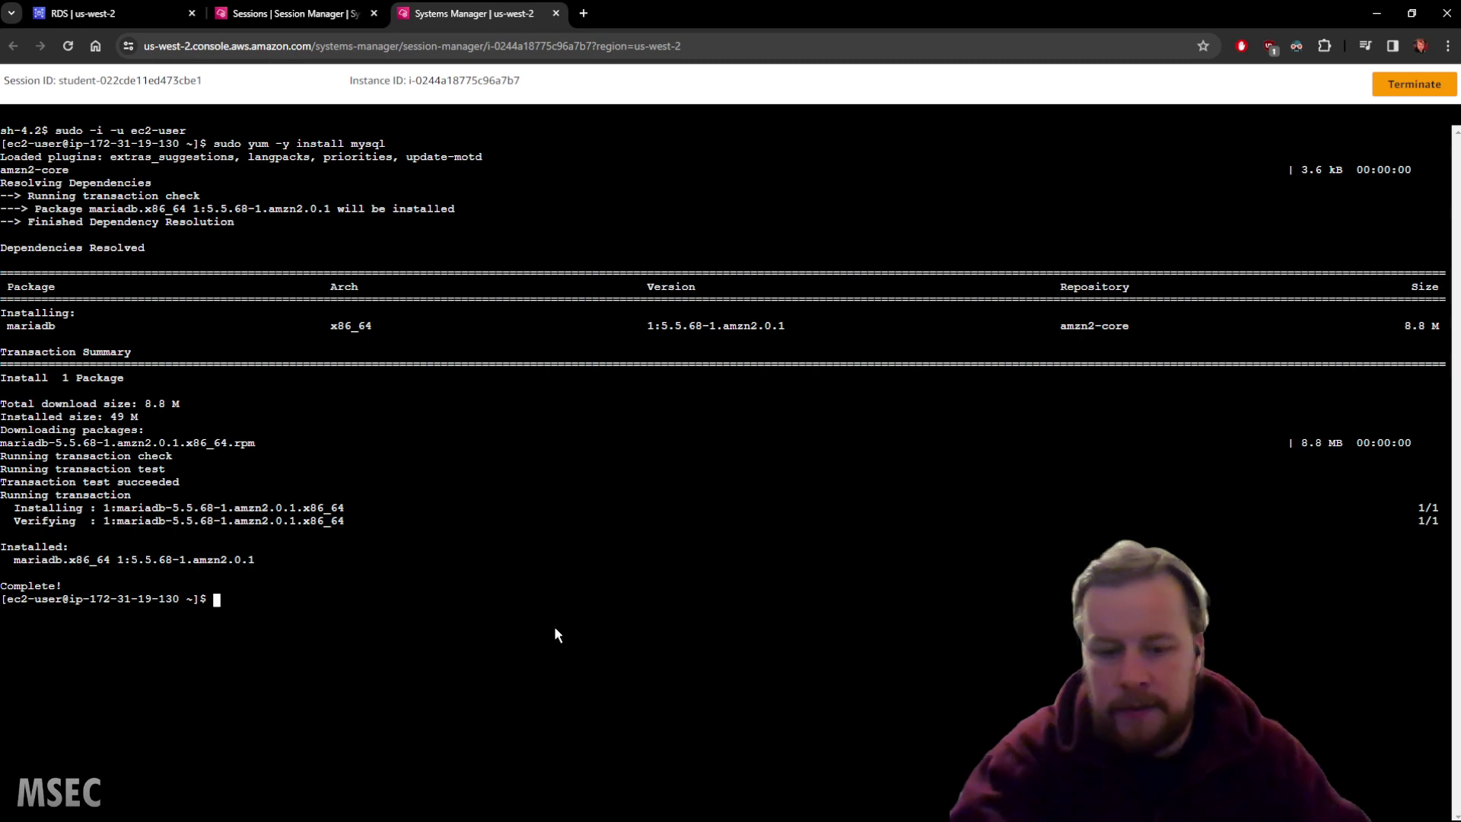
text(mysql )
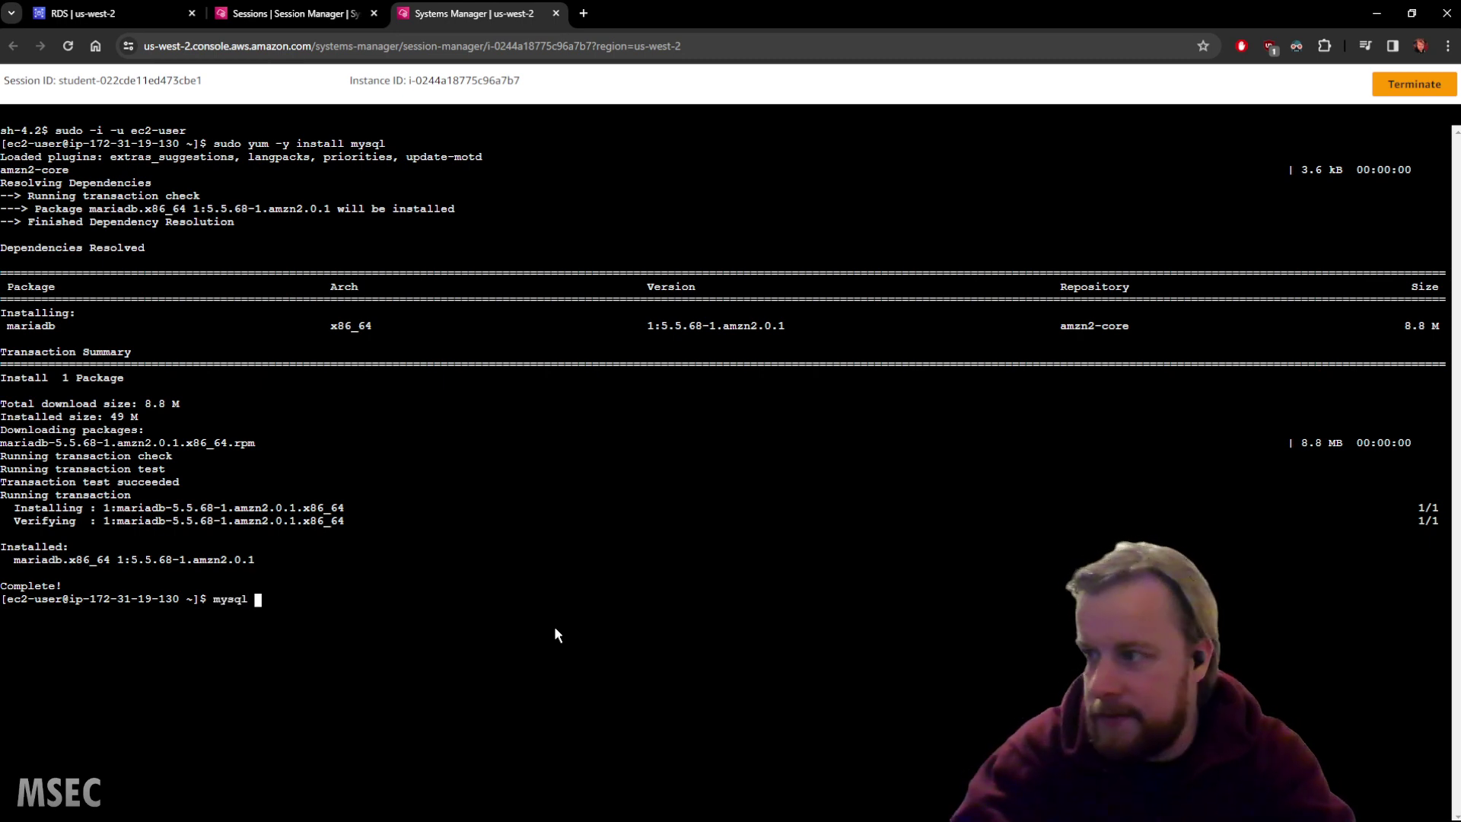
text(-h)
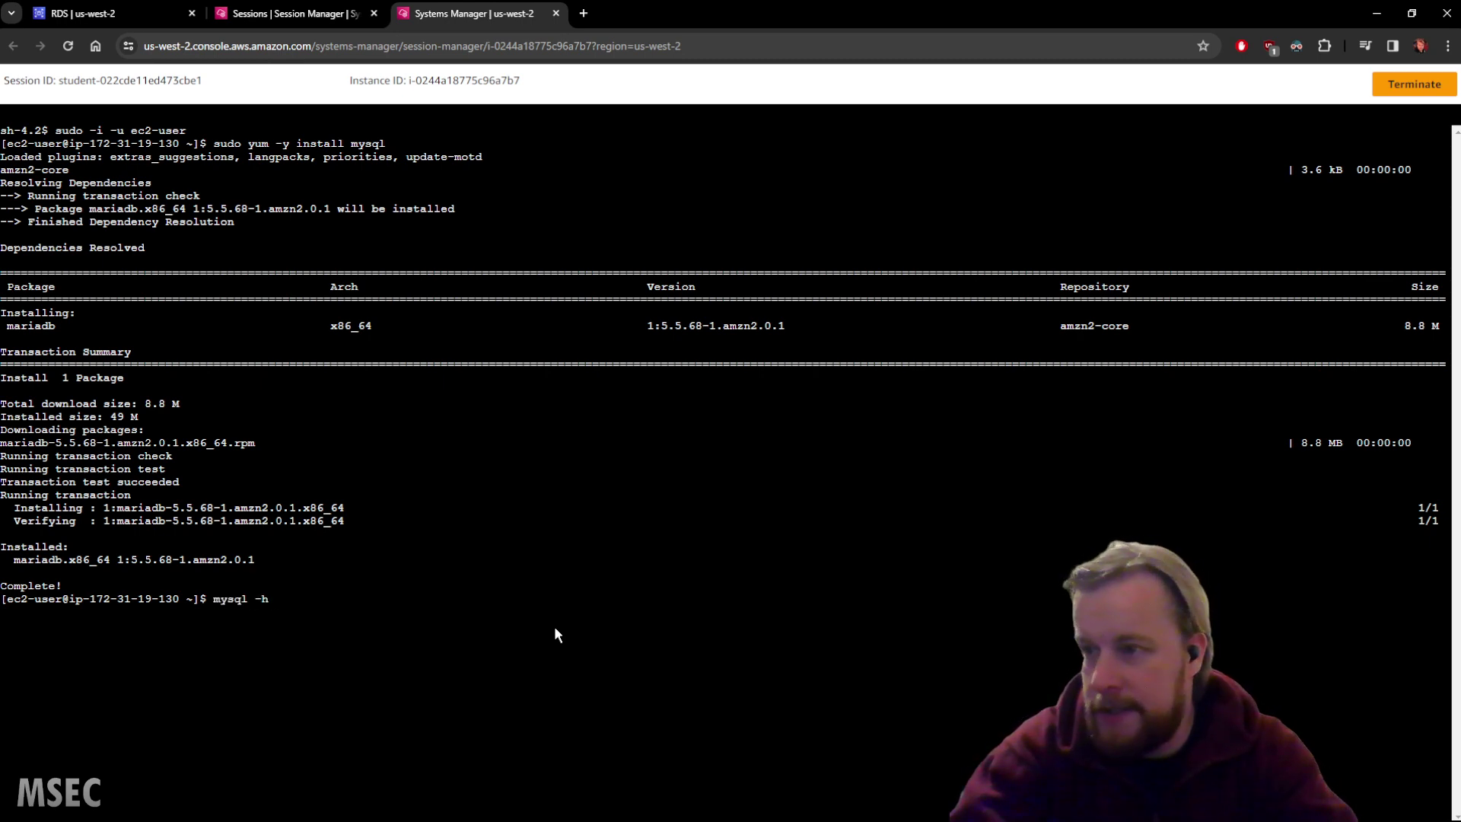
right_click(555, 635)
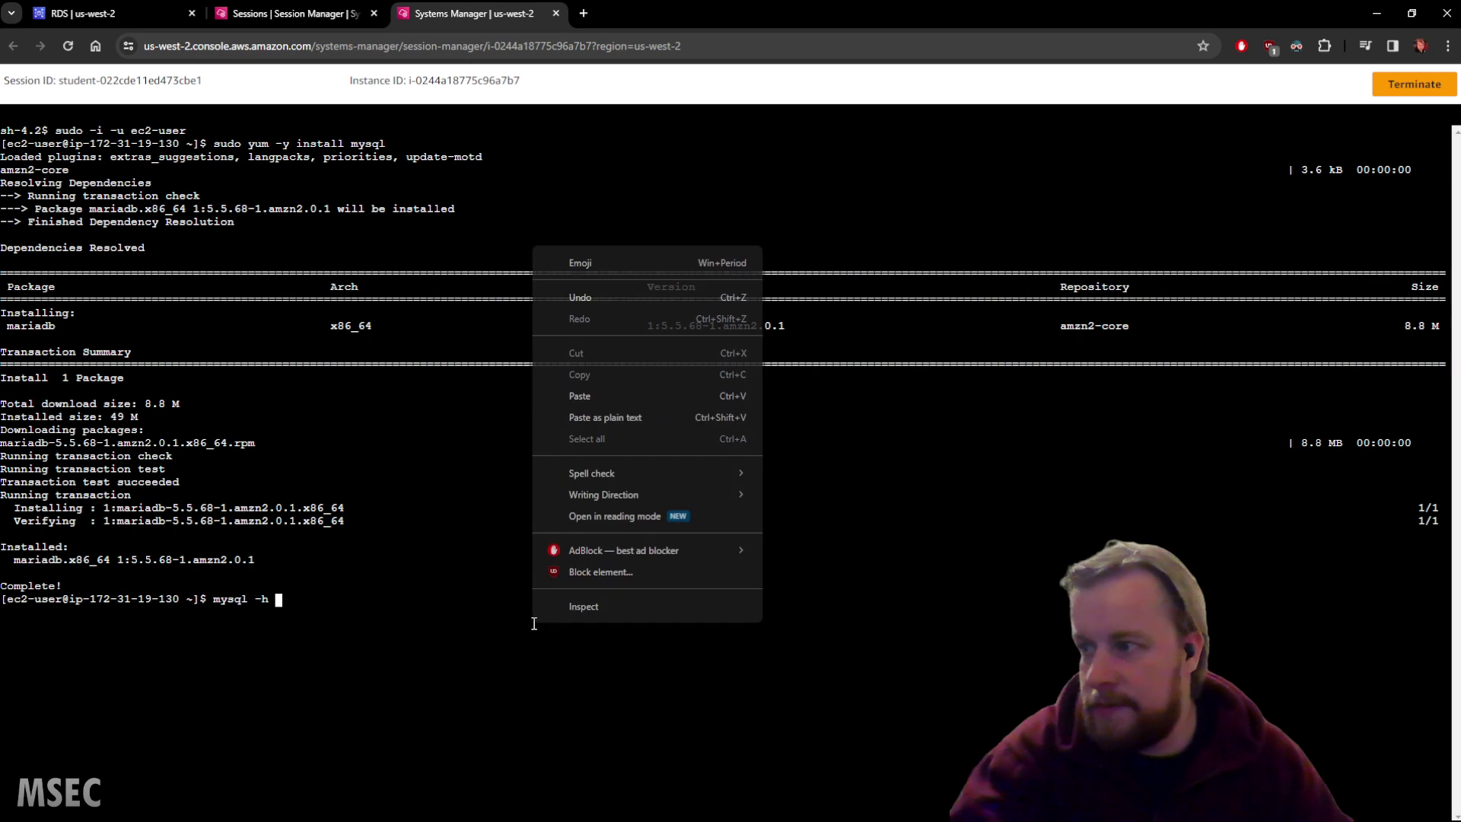
click(598, 394)
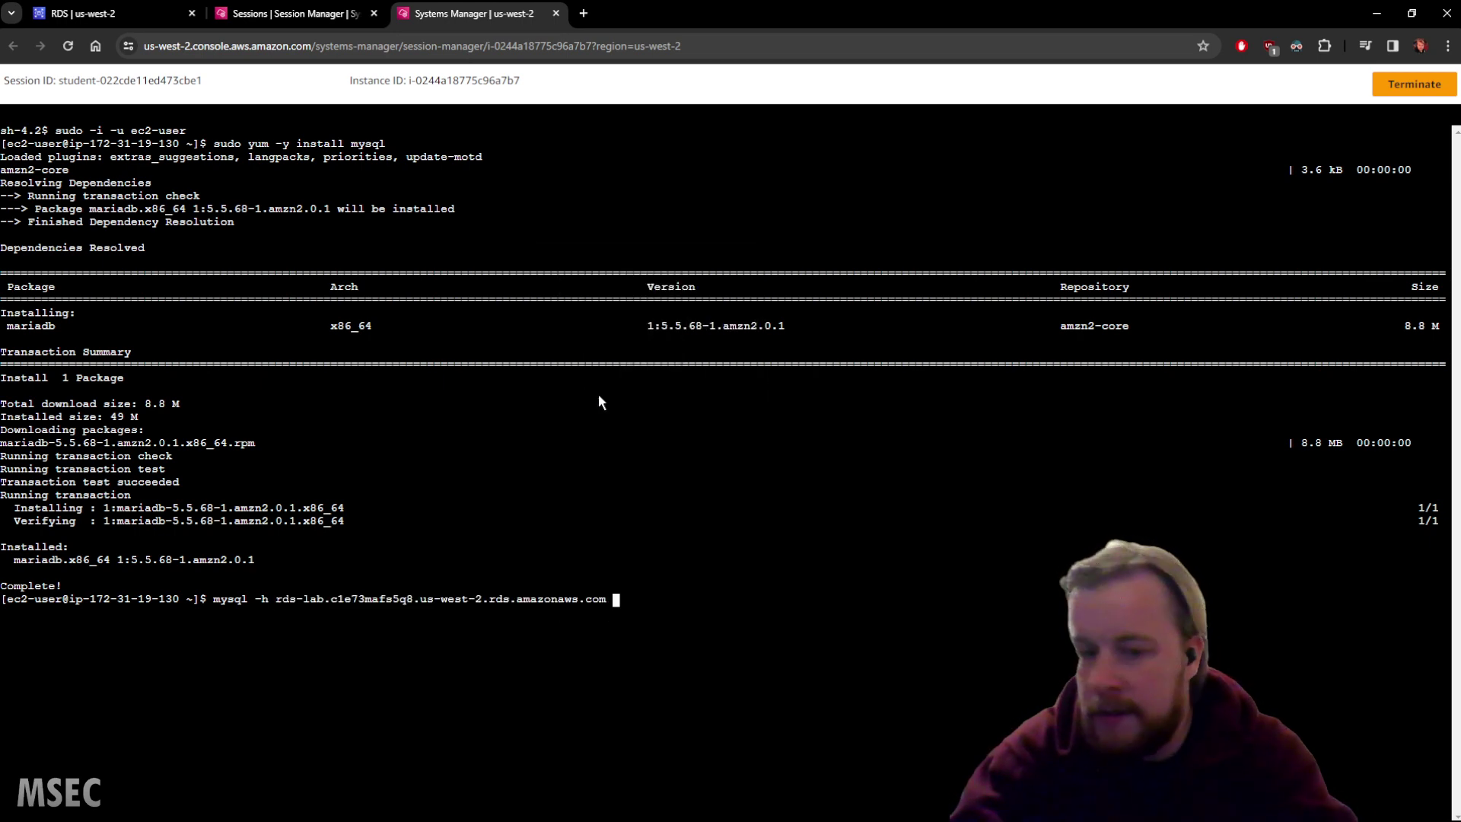
text(-u clou)
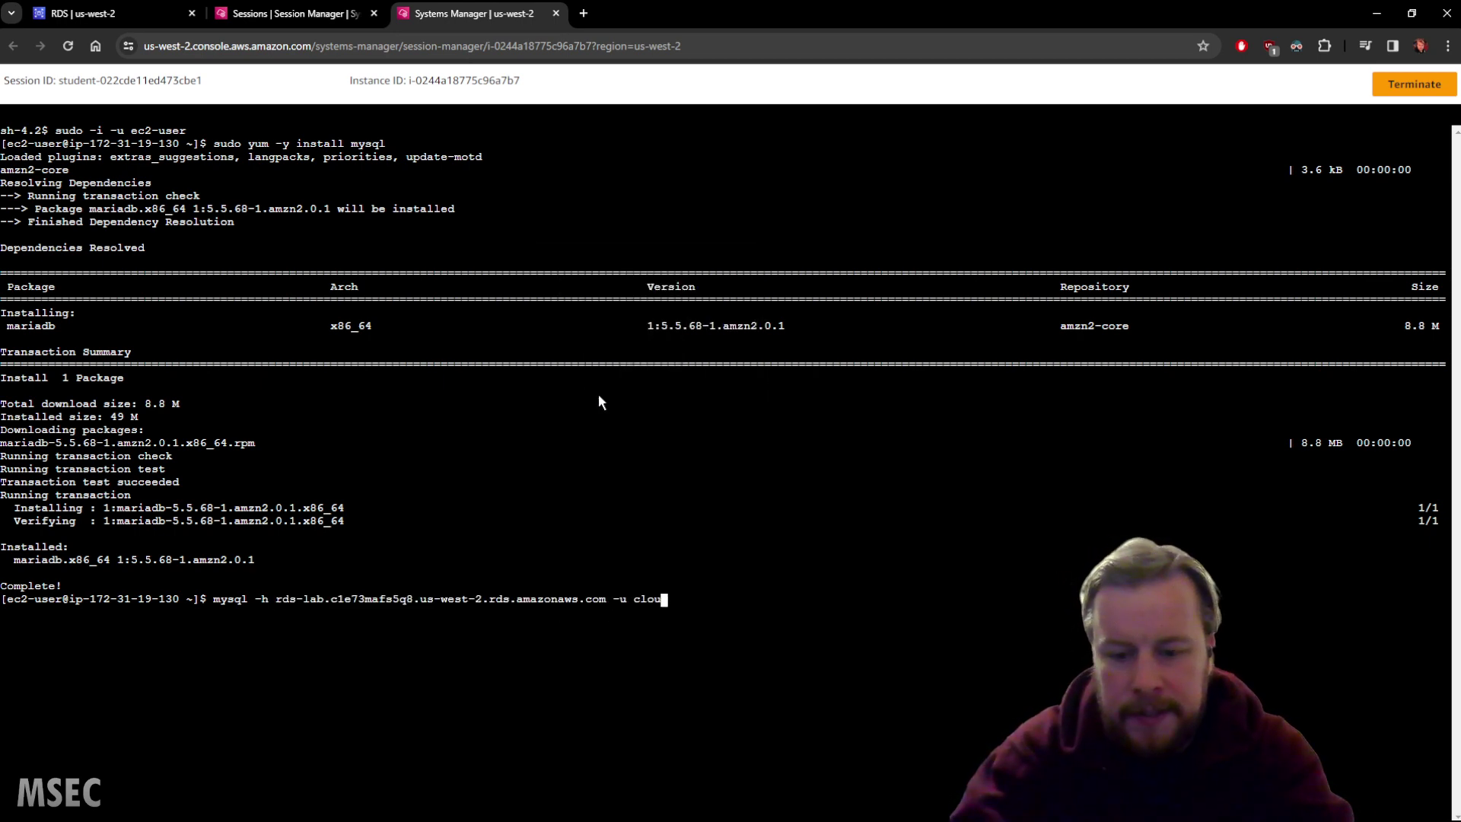
text(dacad)
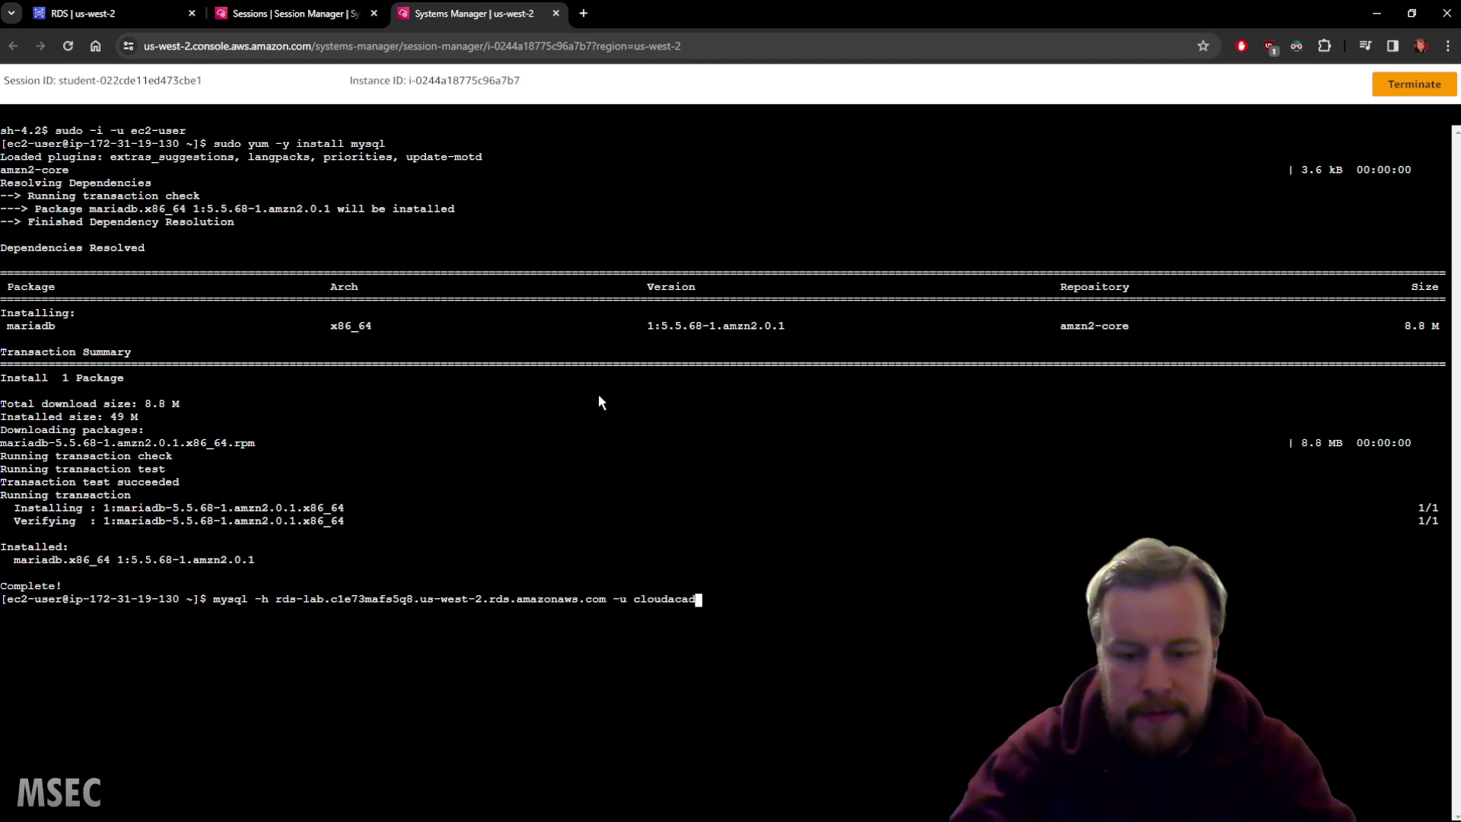
text(emy -)
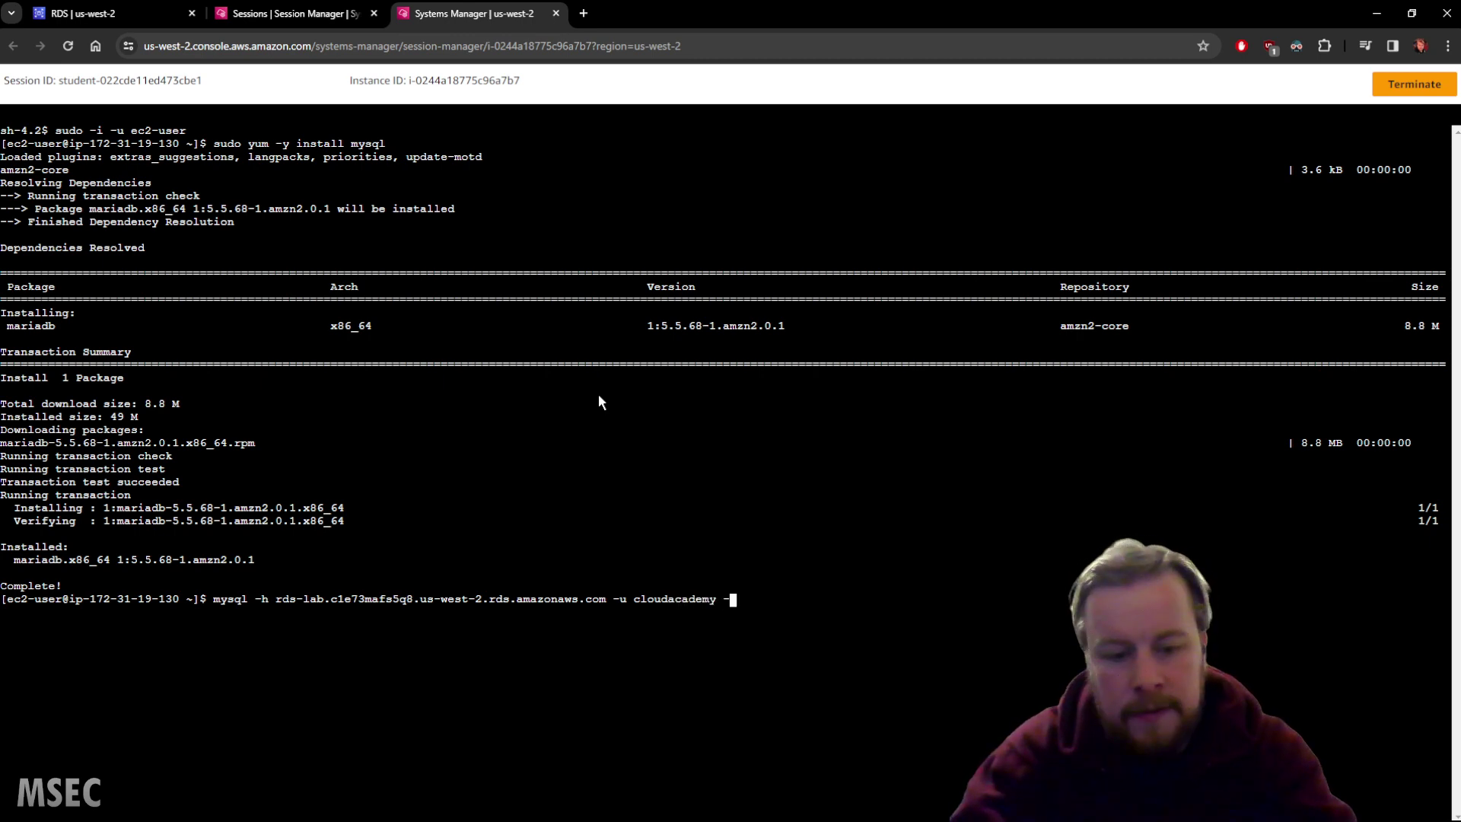
text(p r)
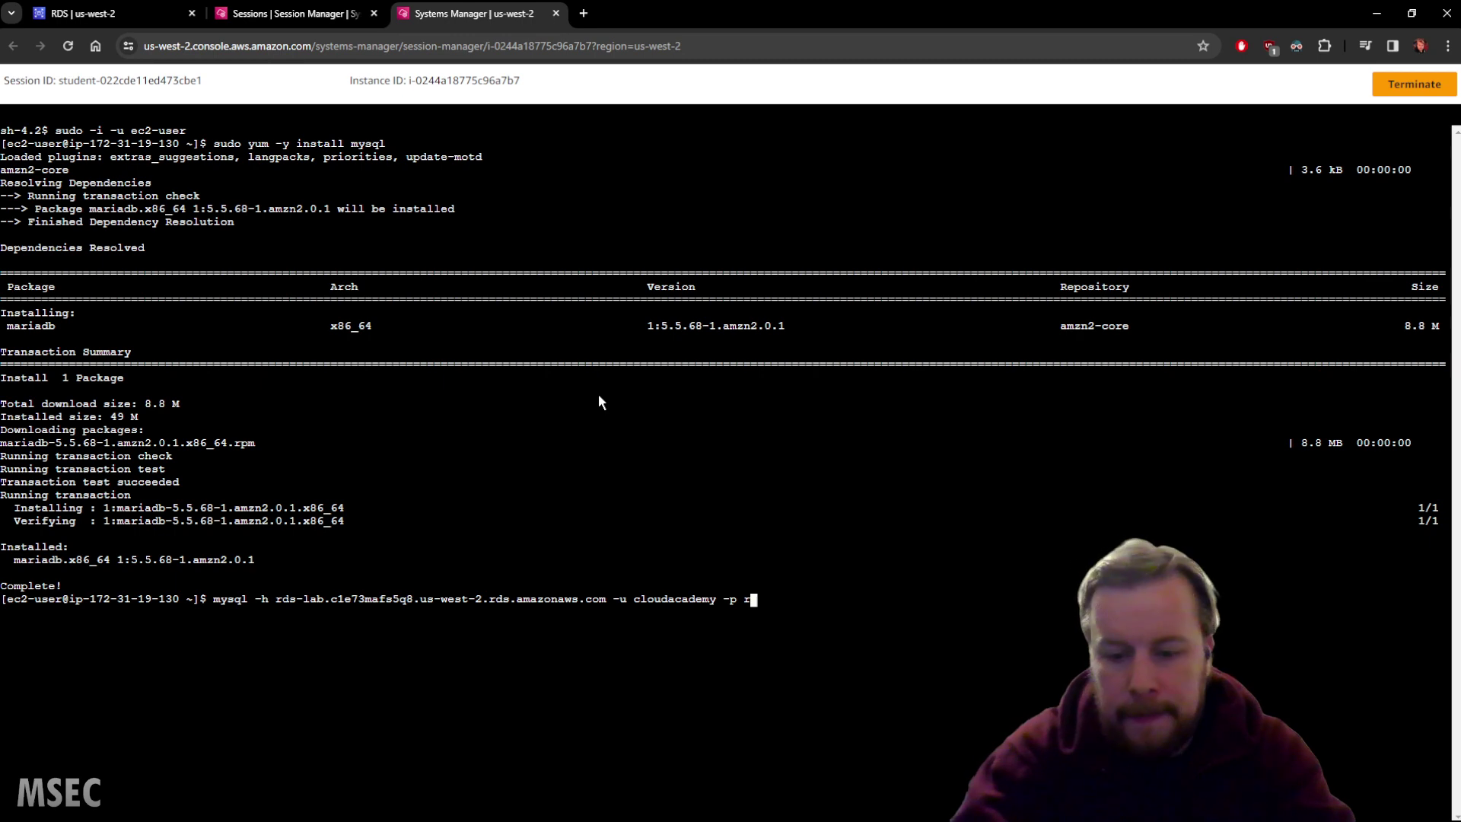
text(dsapp)
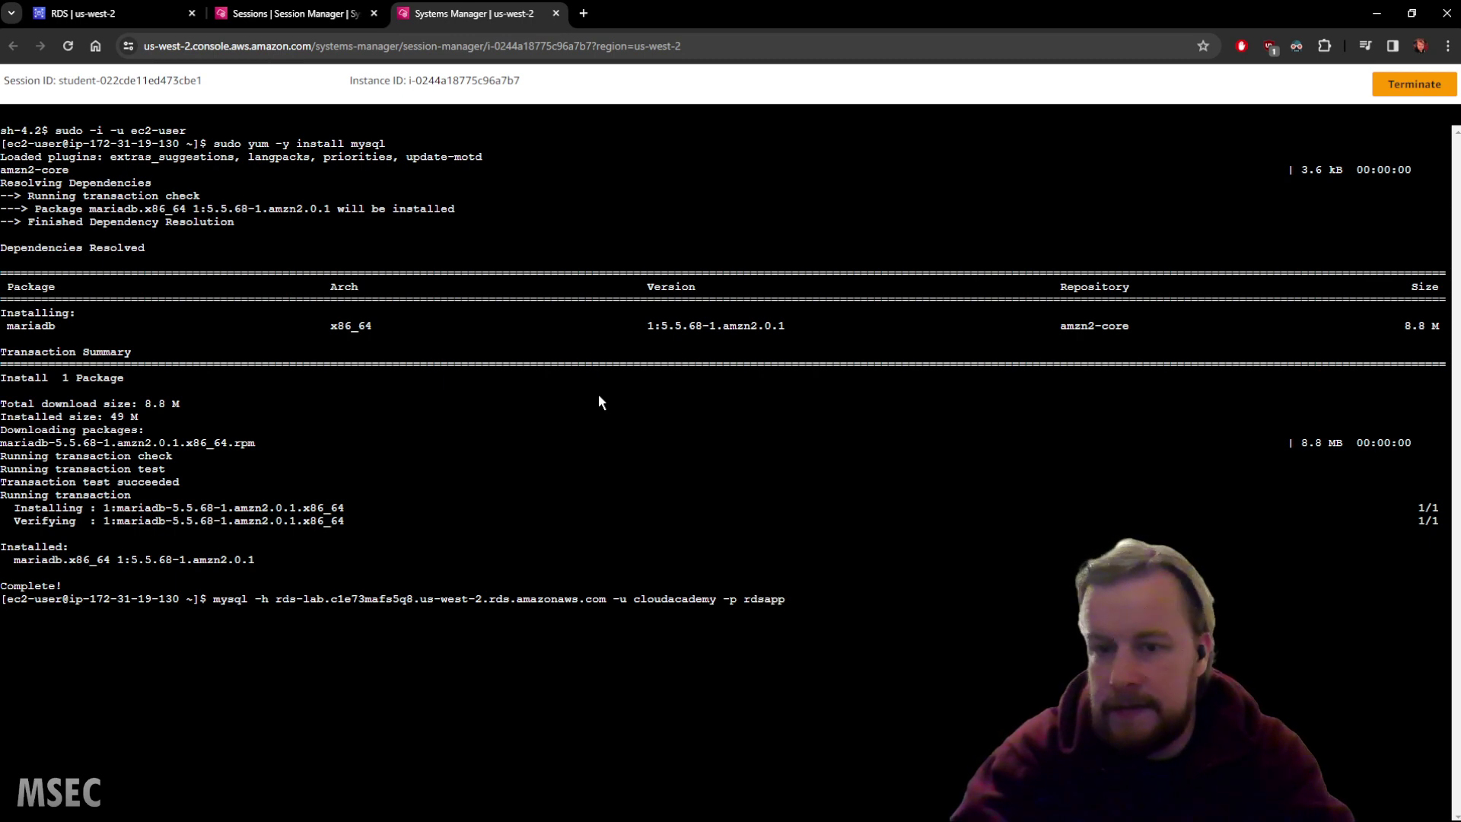
key(BackSpace)
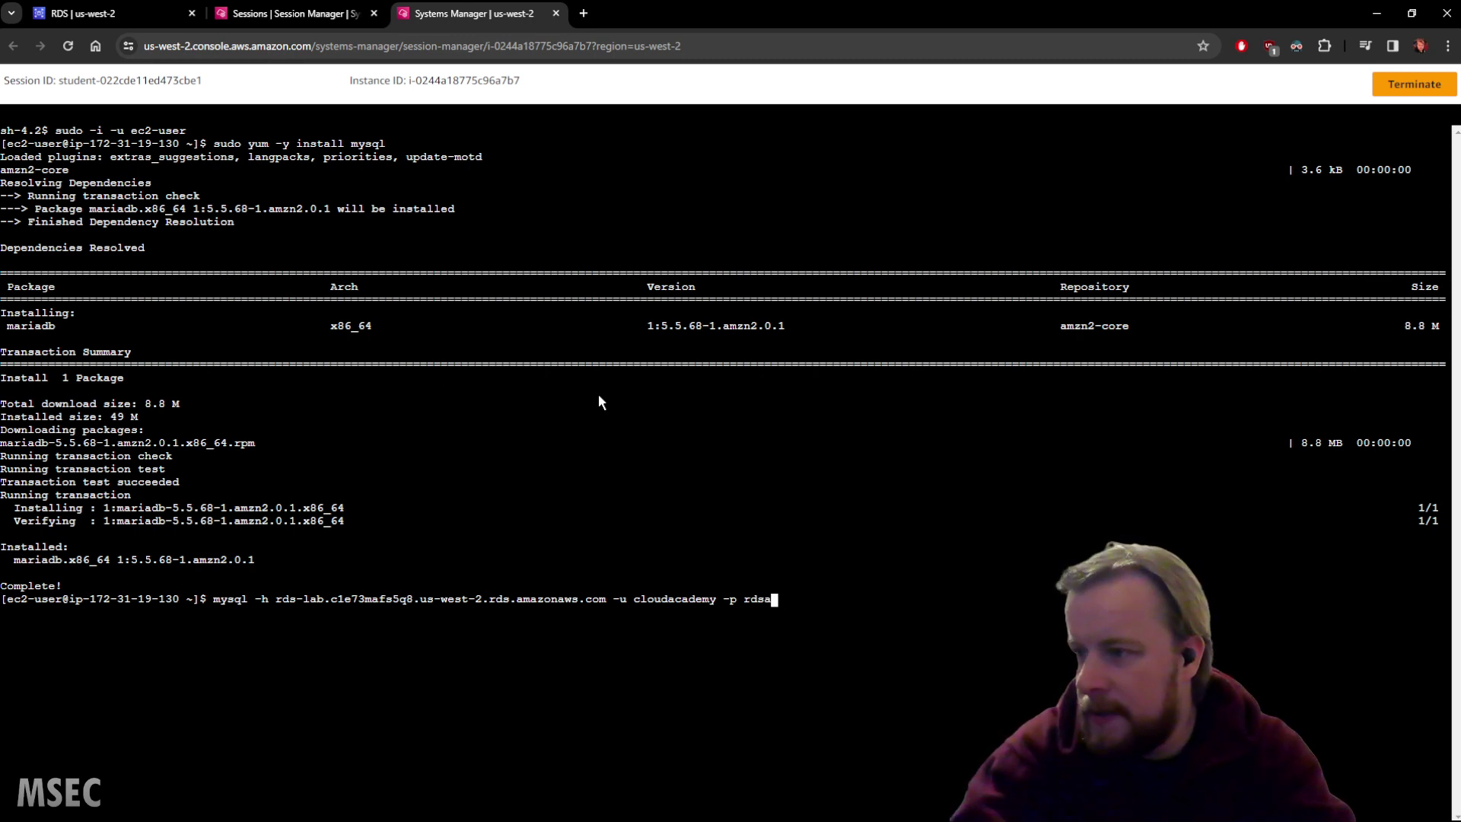
key(BackSpace)
key(BackSpace)
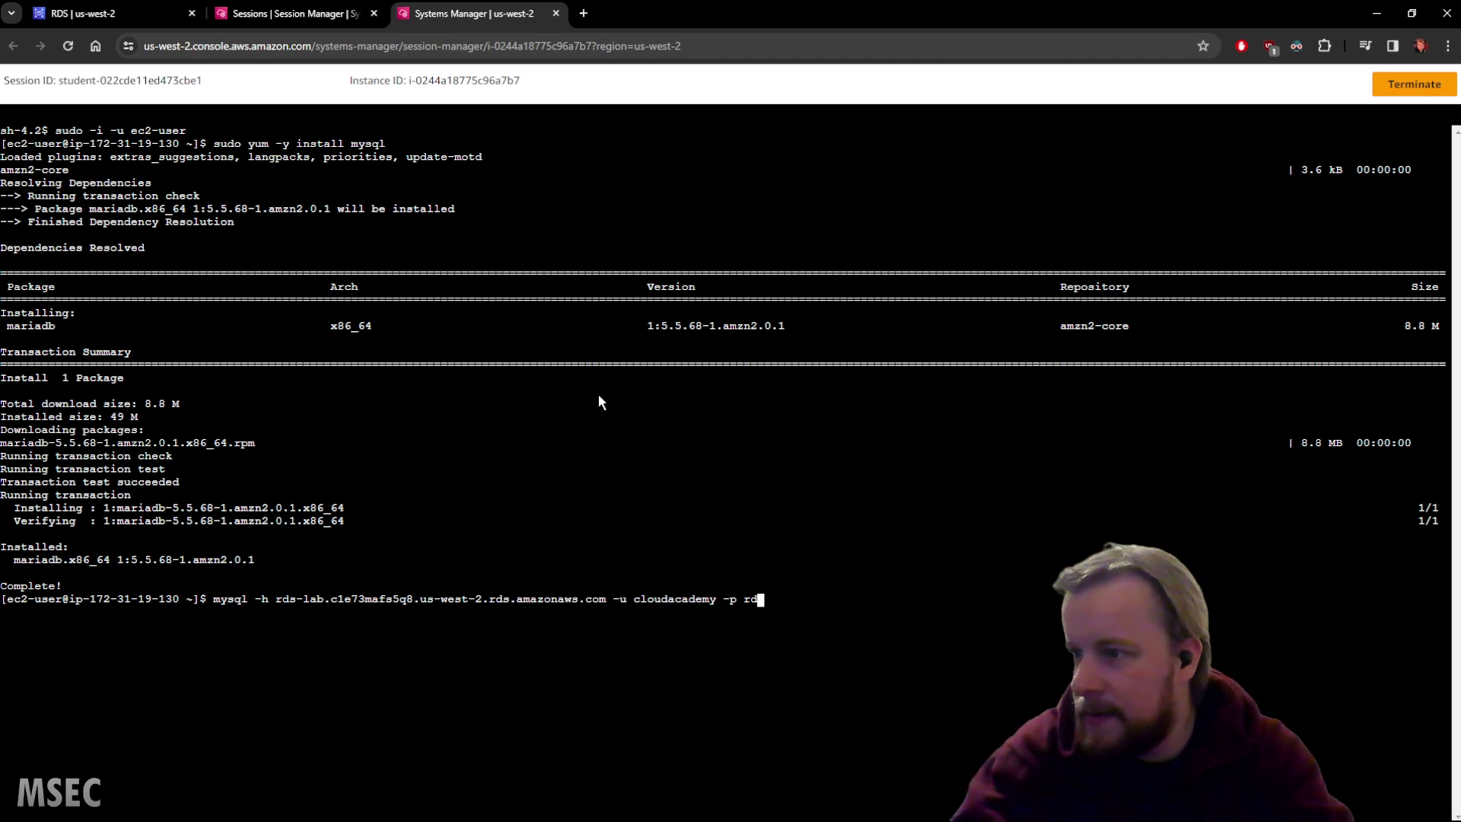
text(s)
text(appdb)
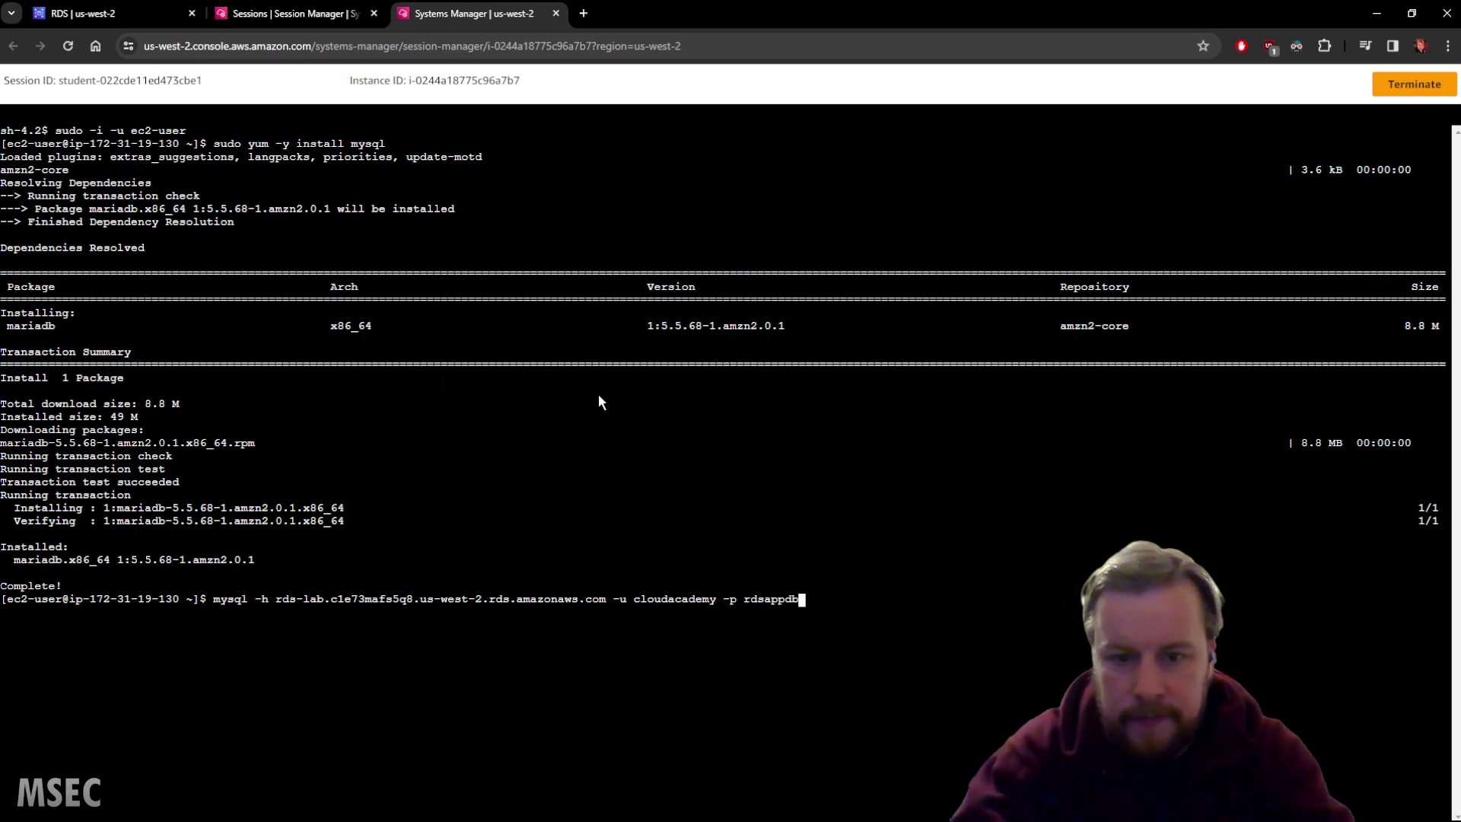
key(Return)
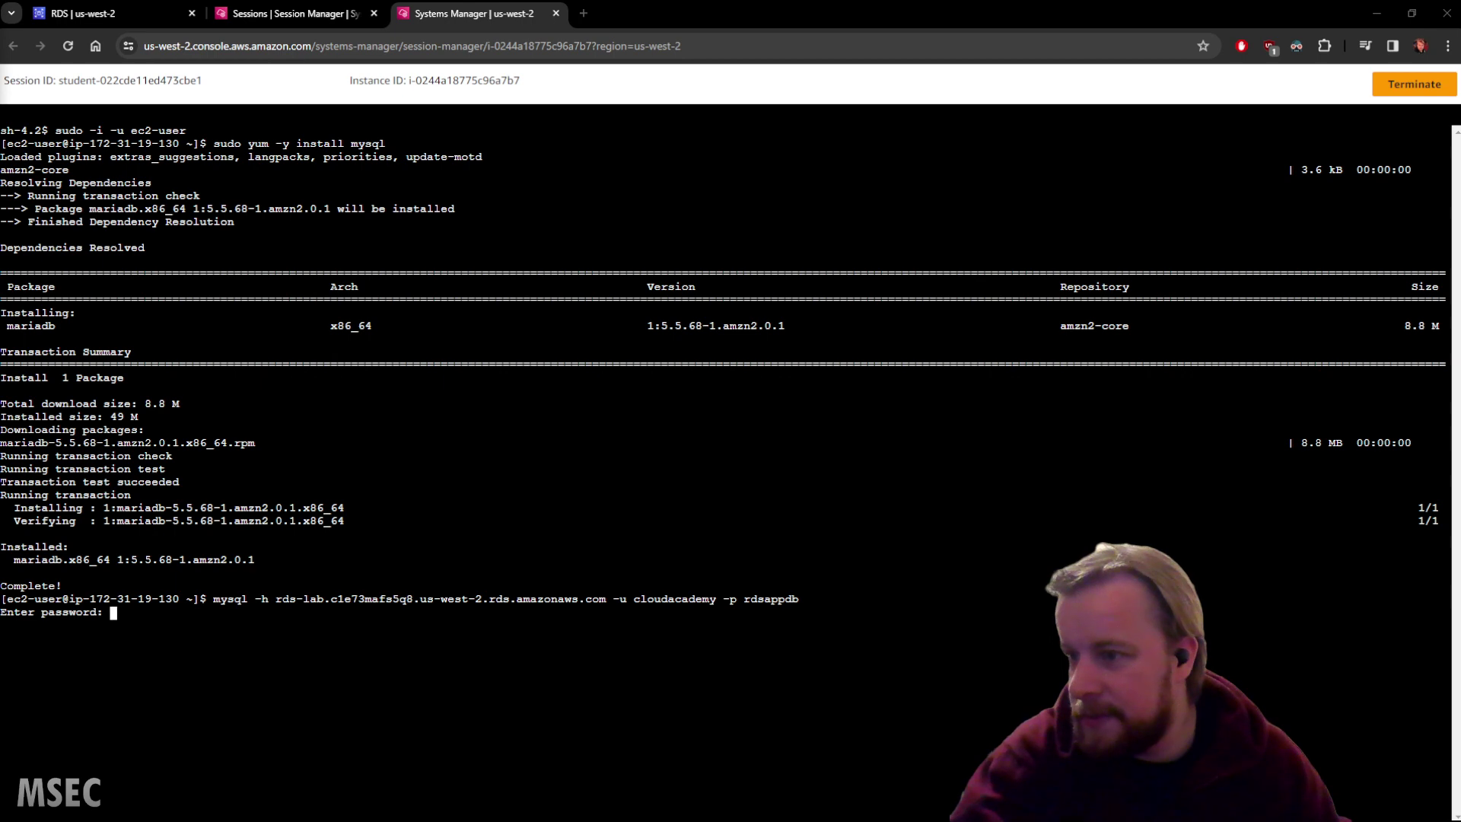
Enter the database user's password at the MySQL client's prompt to connect to rdsappdb.
right_click(168, 623)
click(233, 403)
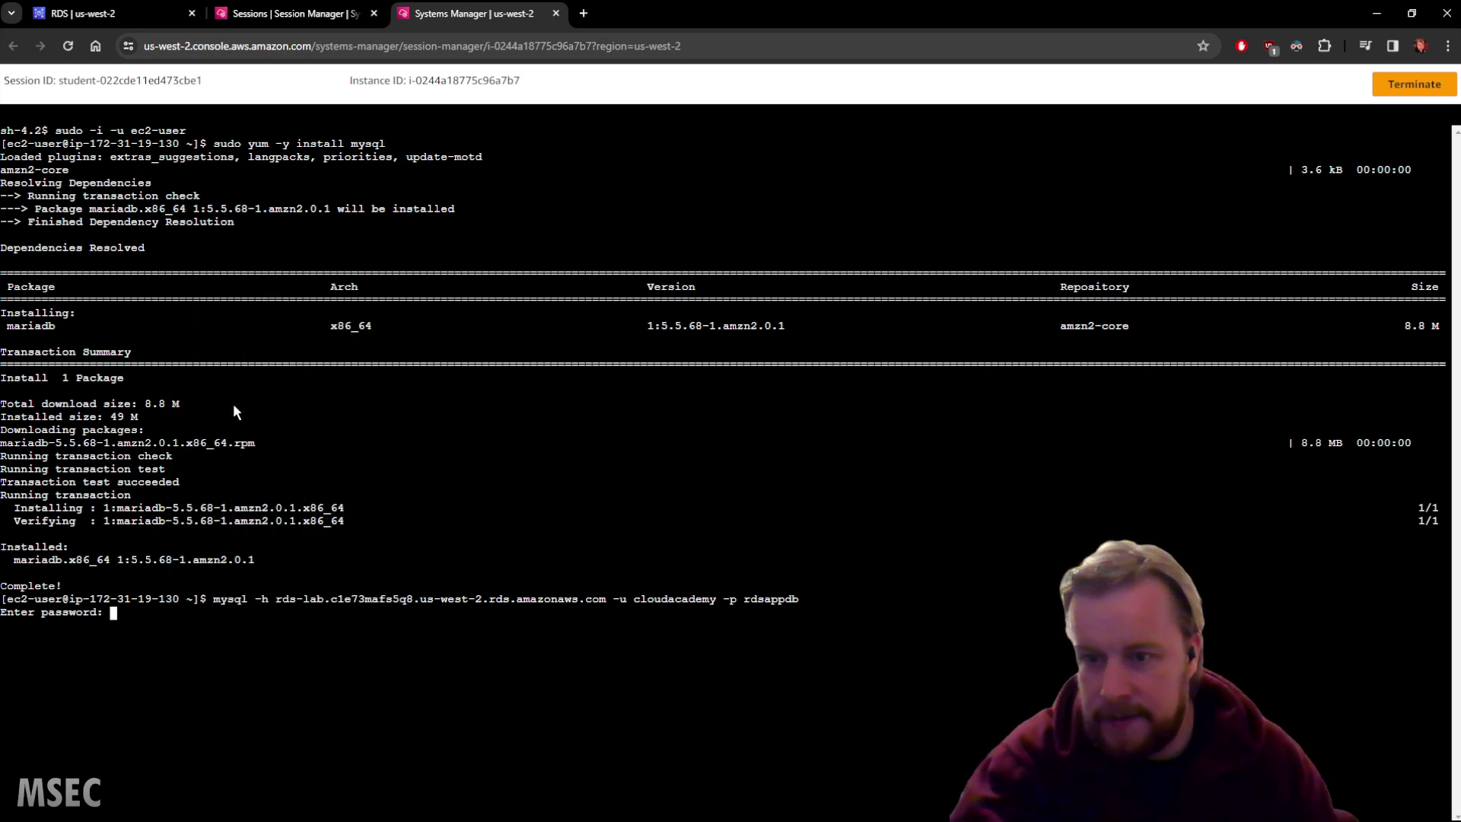
key(Return)
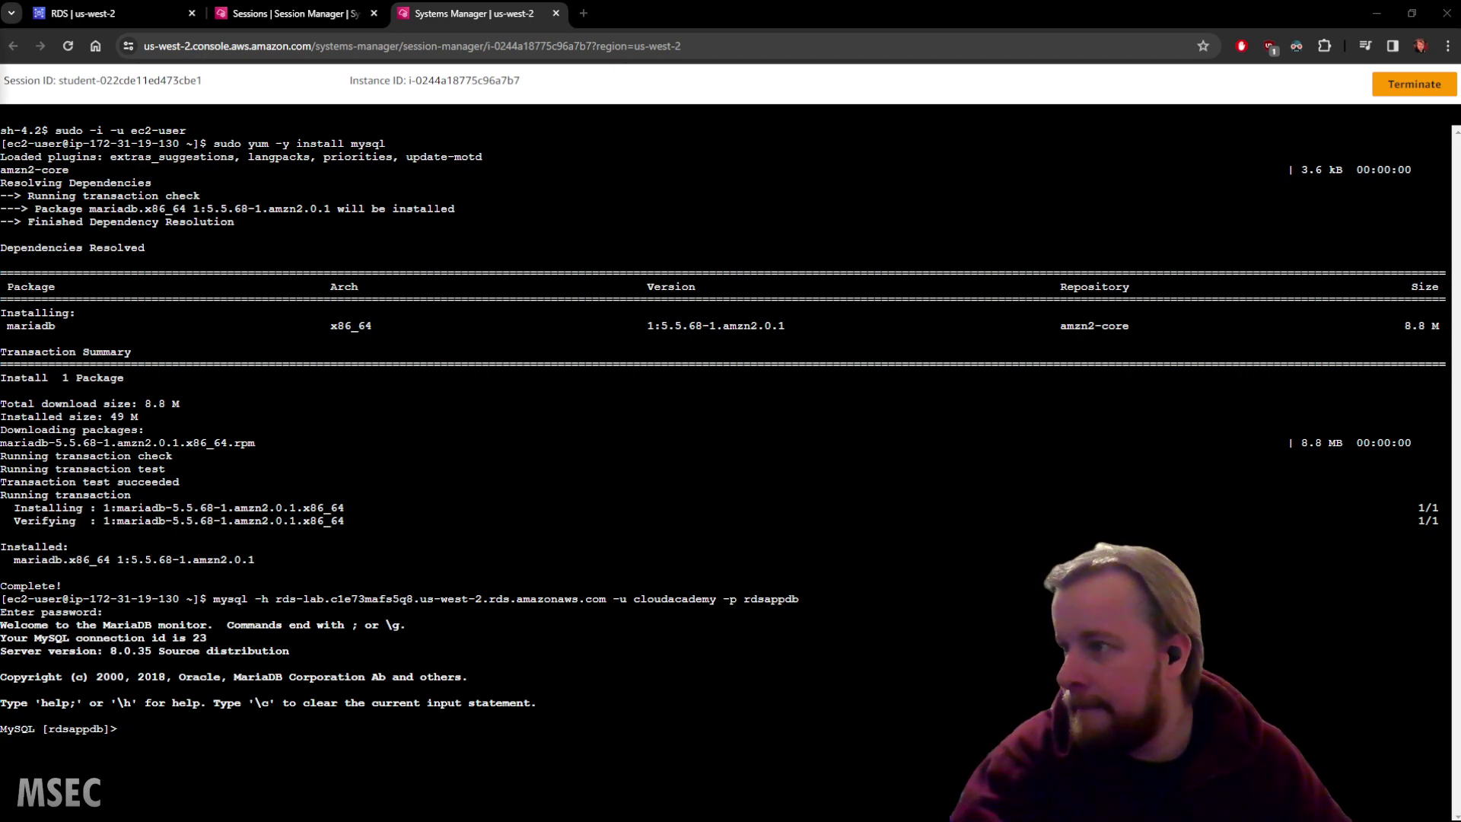
Create the laboratory table in rdsappdb with "CREATE TABLE laboratory ( id INT, name VARCHAR(100) );".
right_click(411, 694)
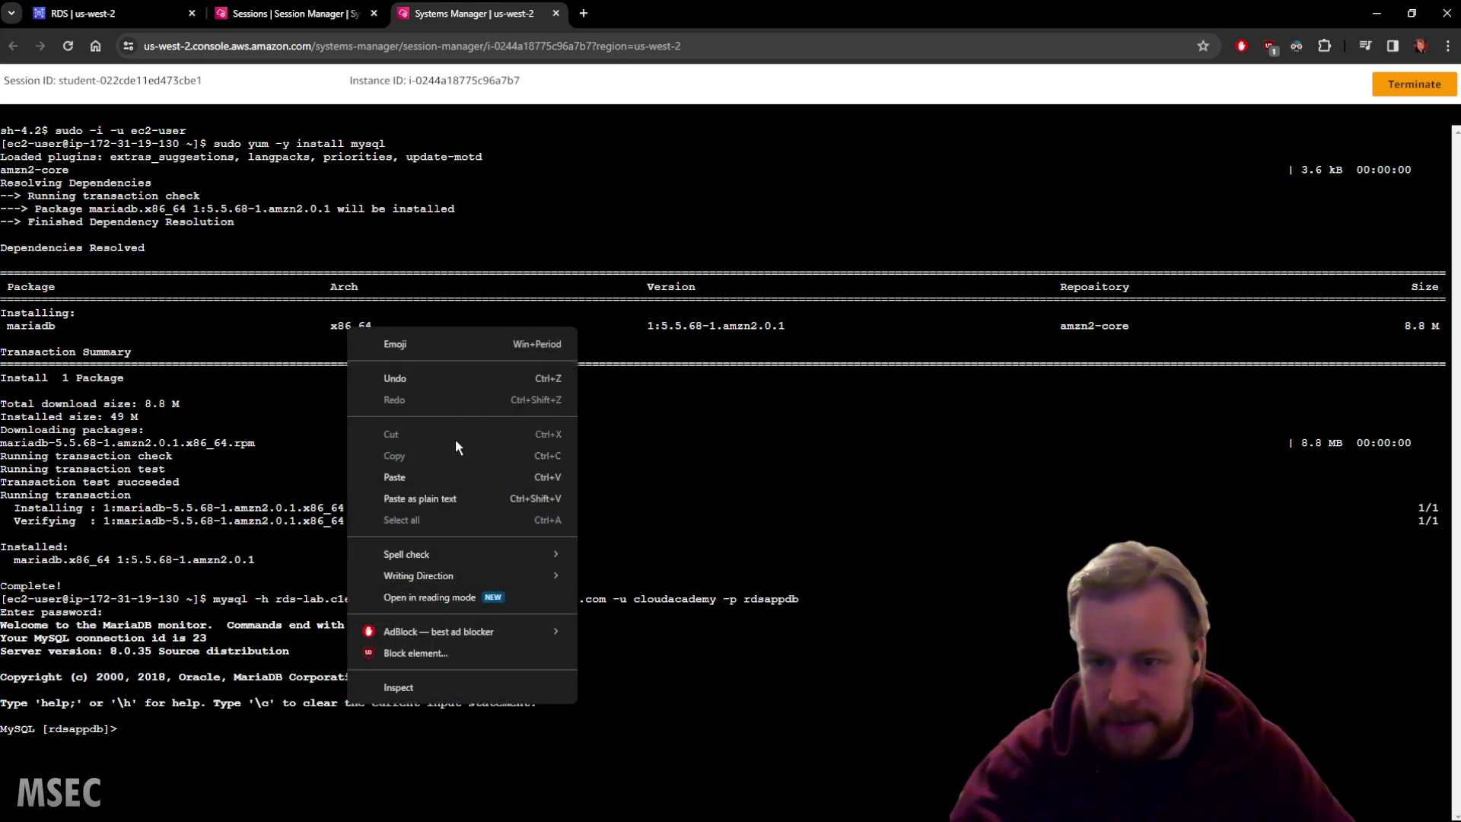
click(455, 476)
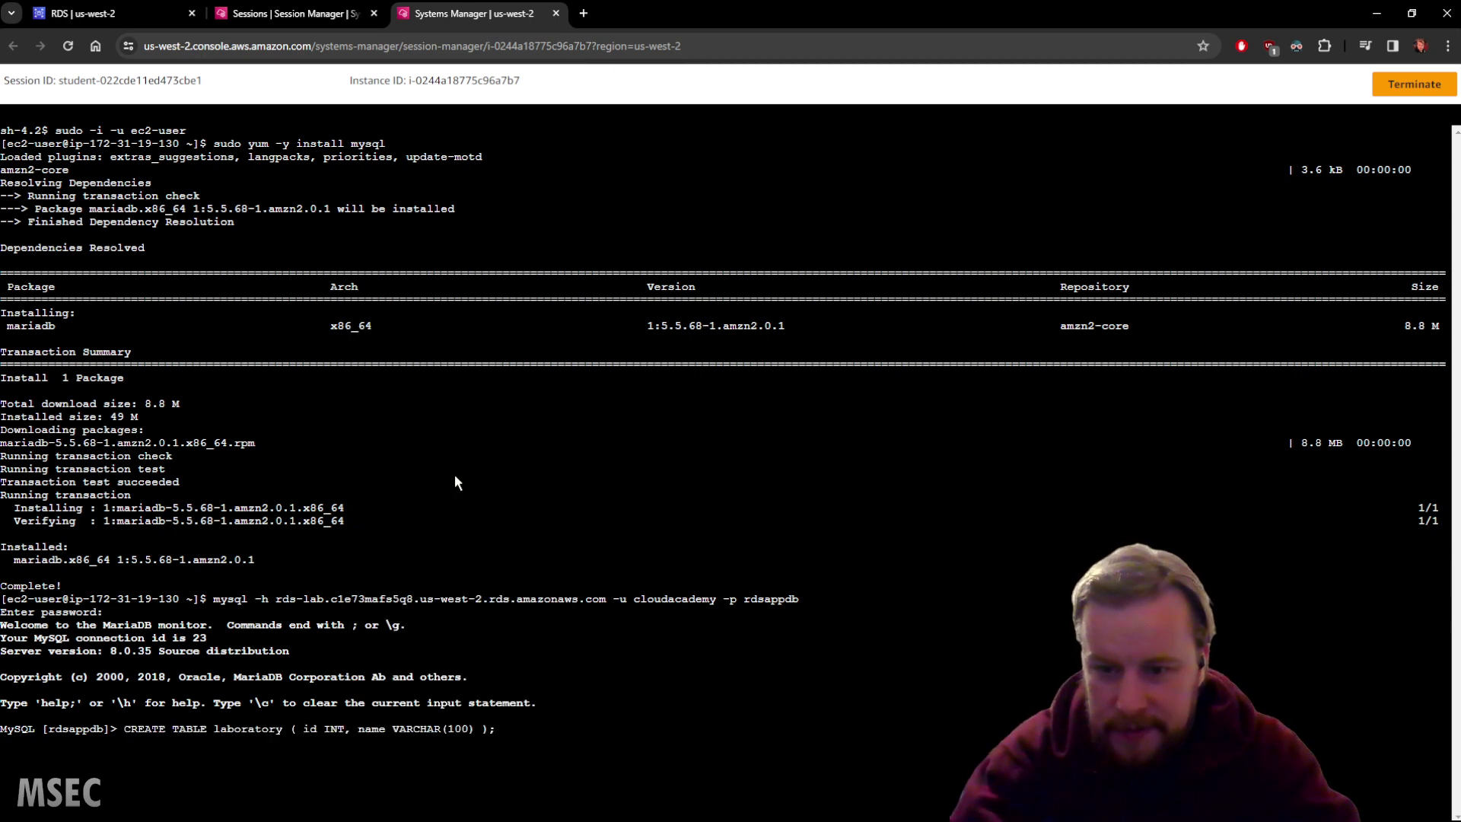
key(Return)
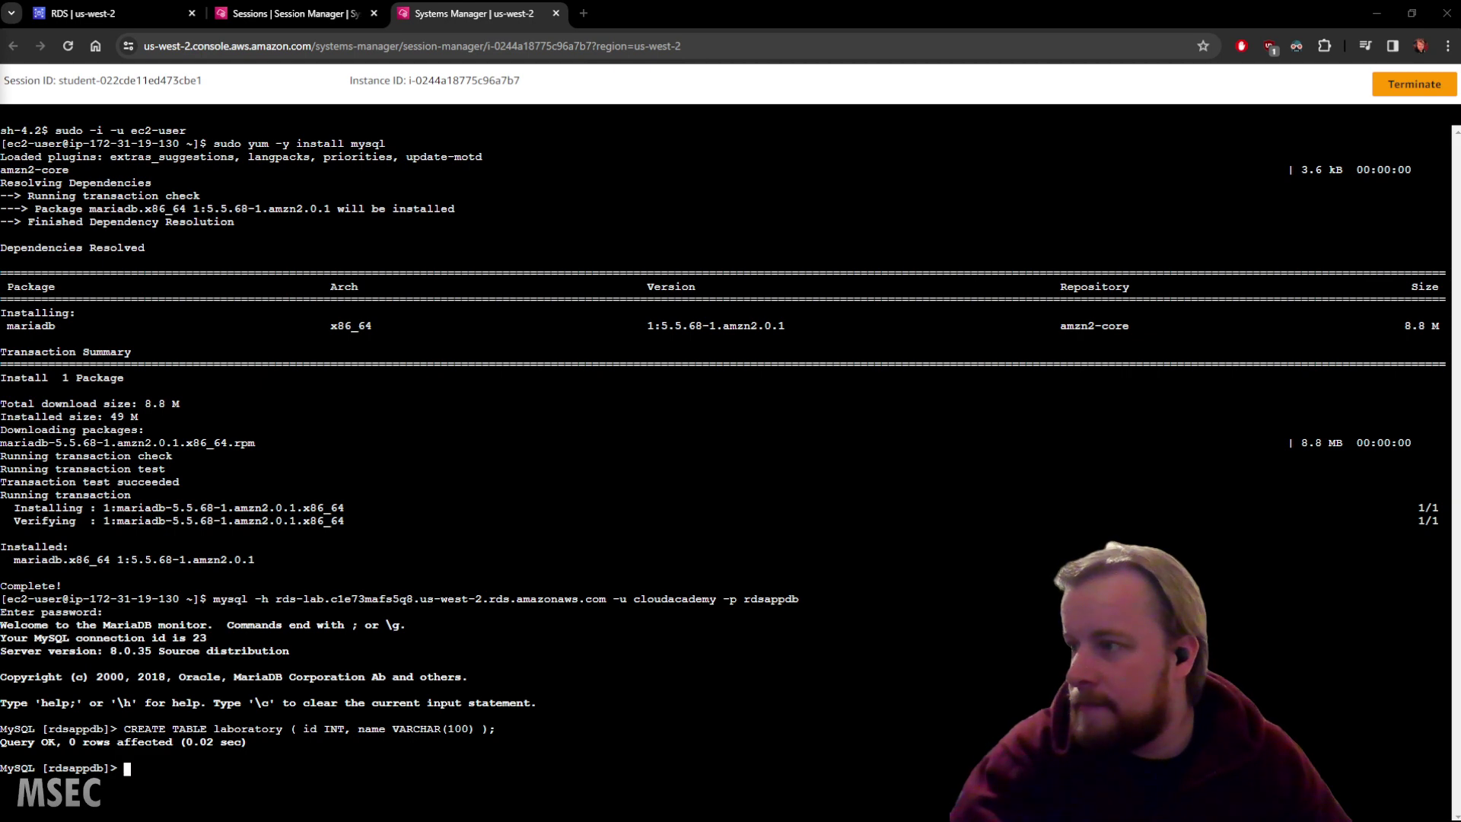
Describe the new table with "DESC laboratory;" and leave the MySQL client with "quit;".
right_click(515, 567)
click(604, 332)
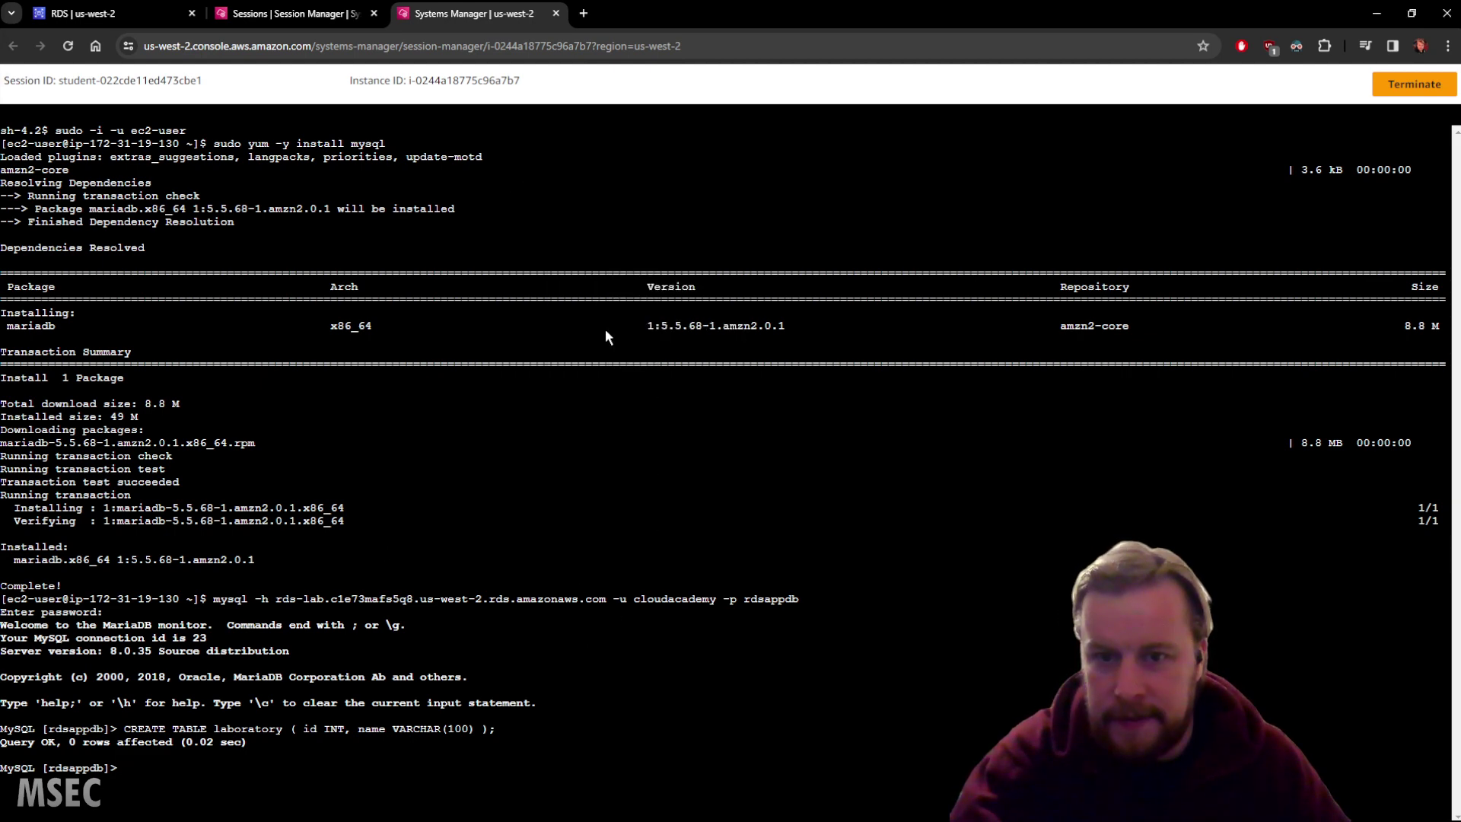
key(Return)
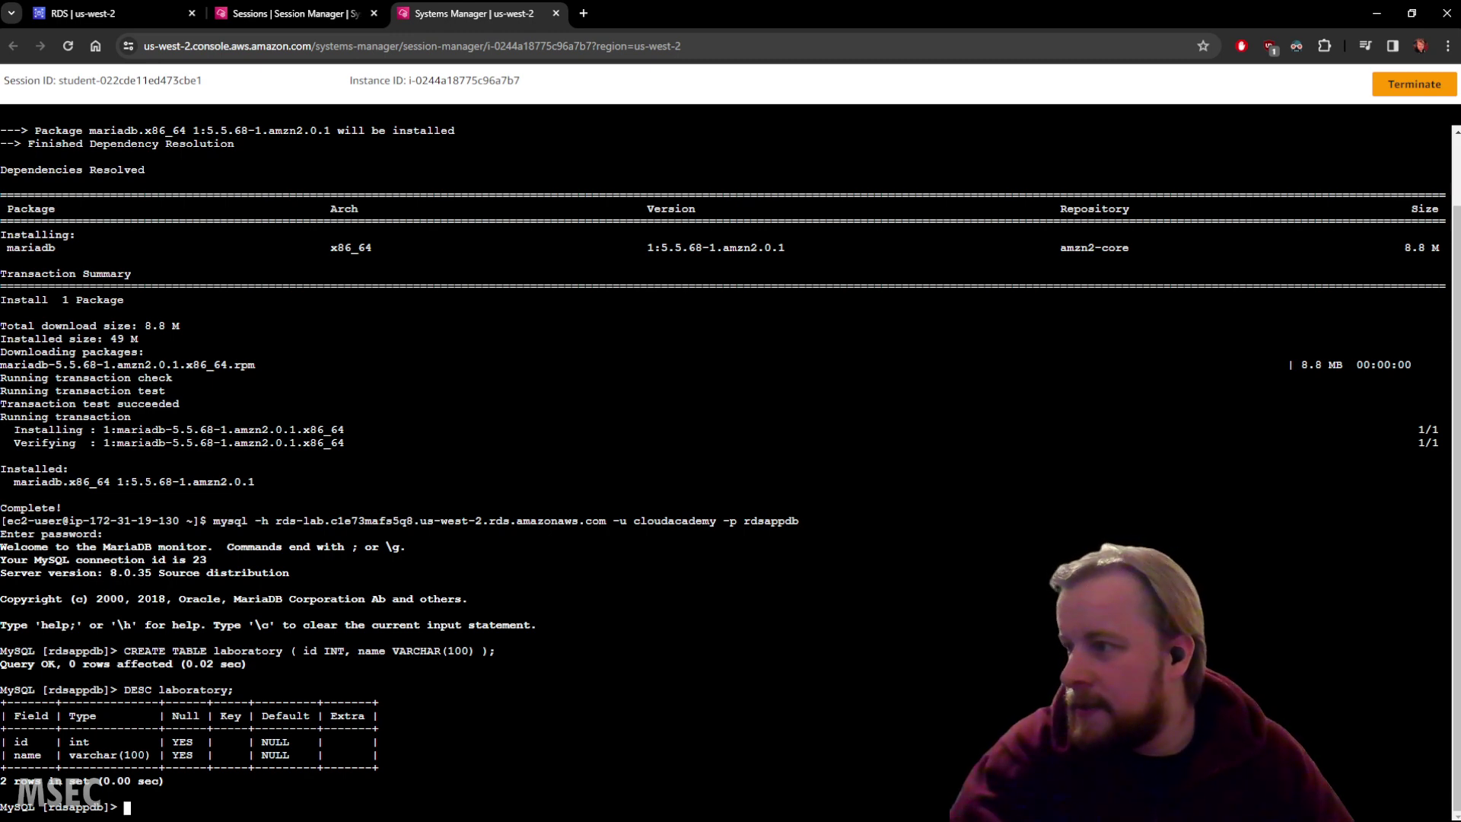
right_click(423, 660)
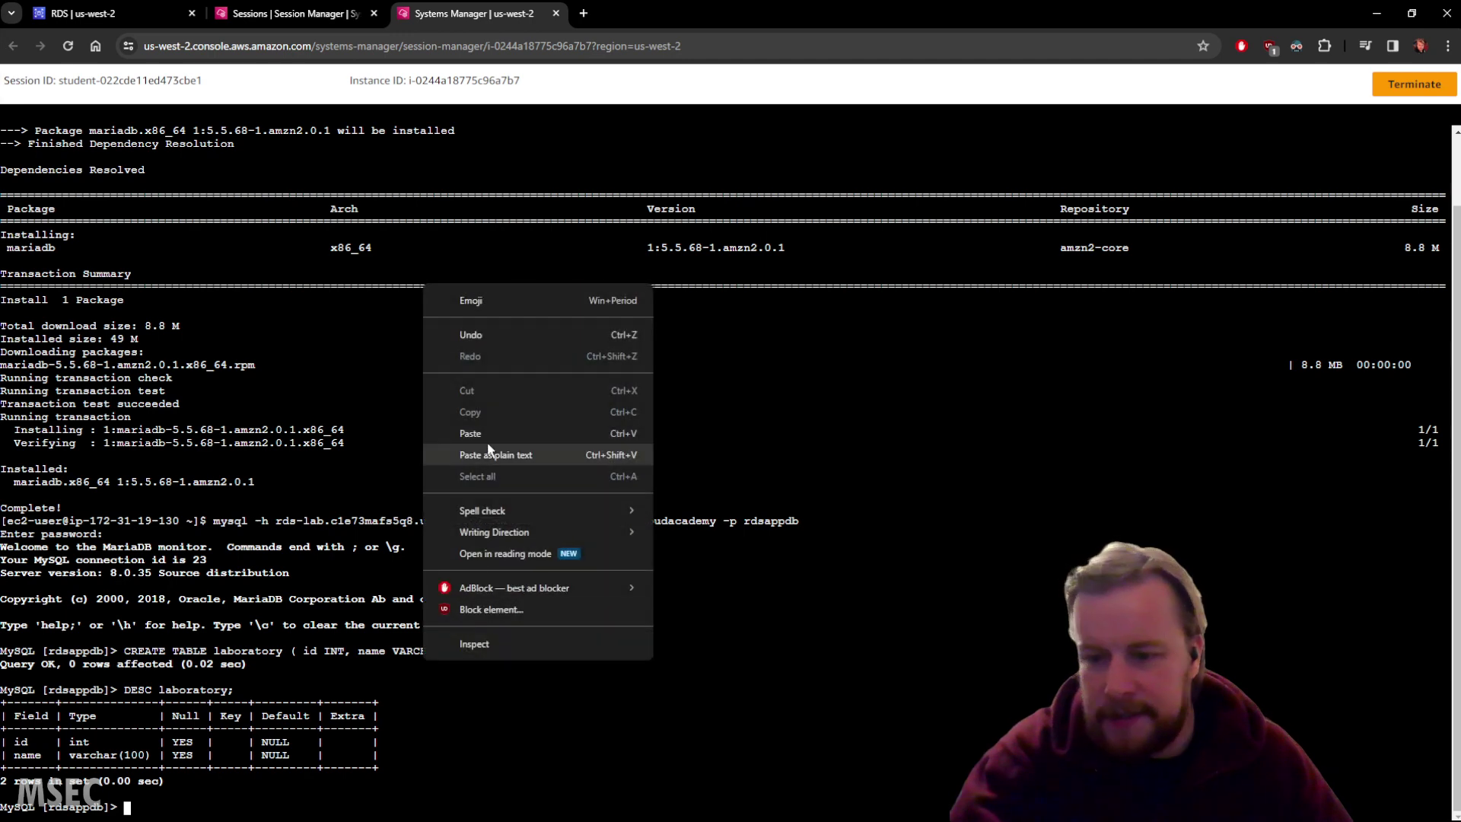
click(497, 431)
key(Return)
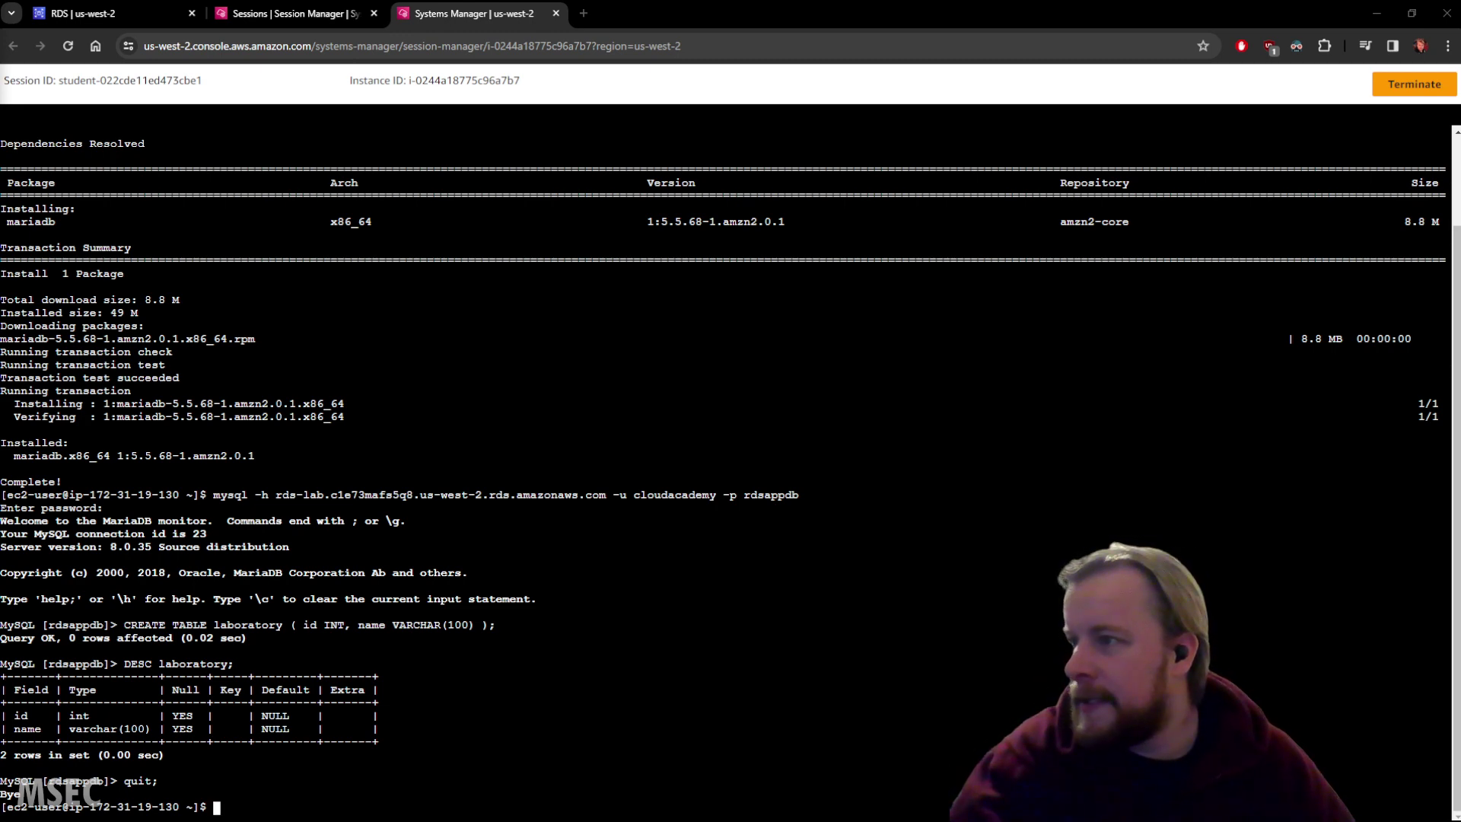
Switch back to RDS, start deleting the rds-lab instance, and turn off the final snapshot.
click(91, 13)
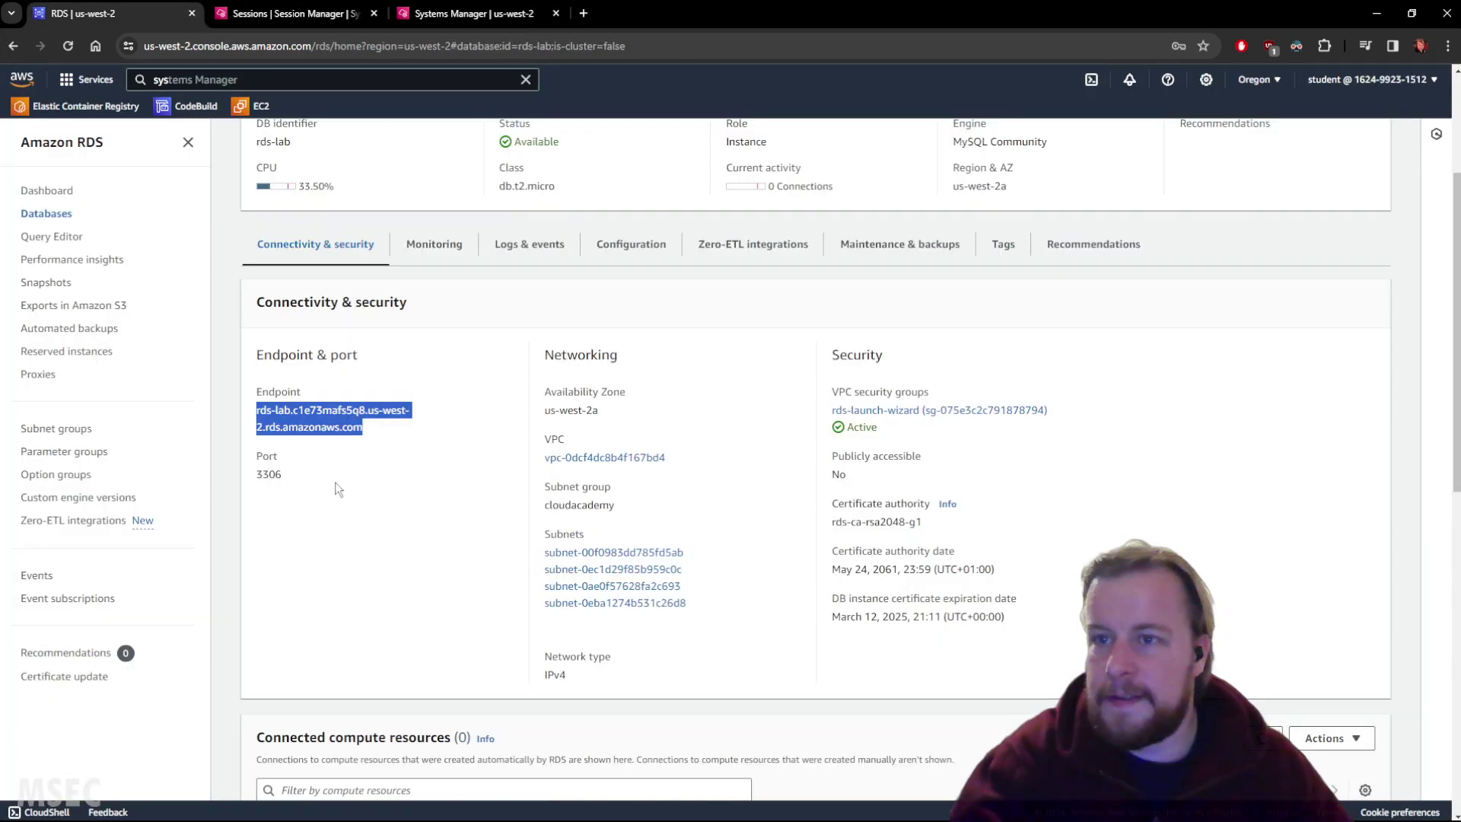
click(463, 367)
scroll(489, 401, up, 3)
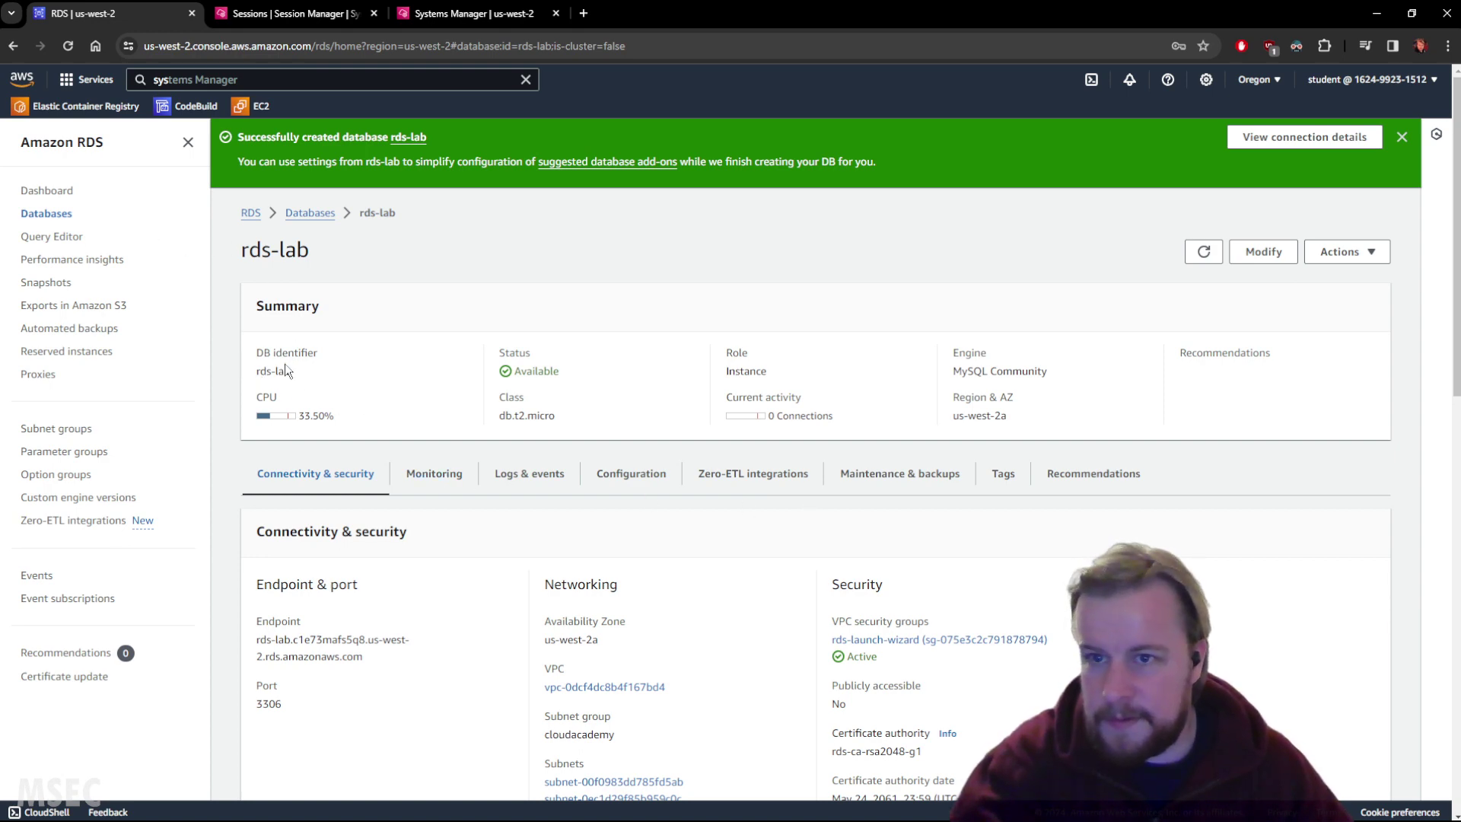
click(1366, 252)
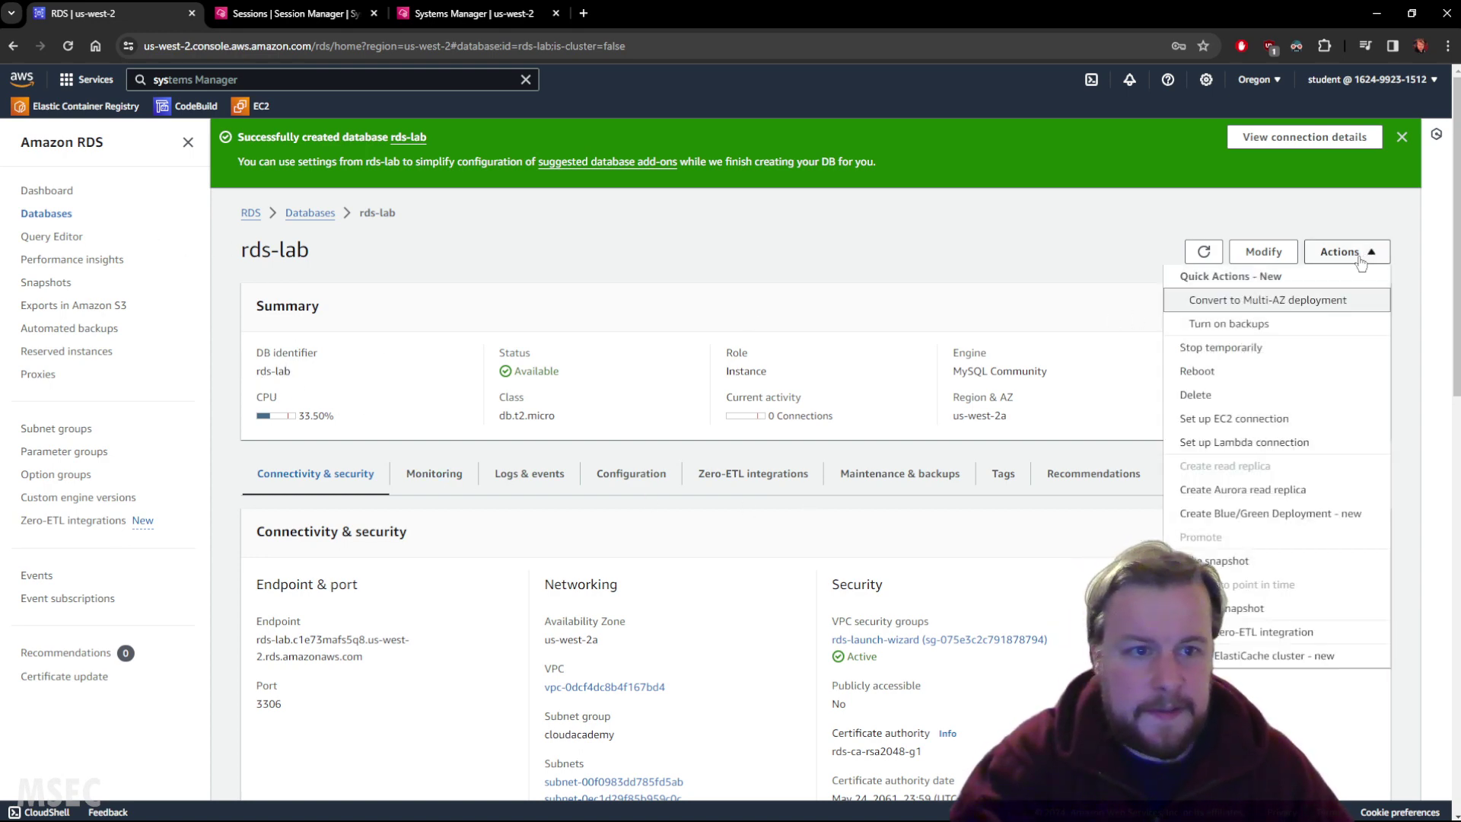
click(1197, 395)
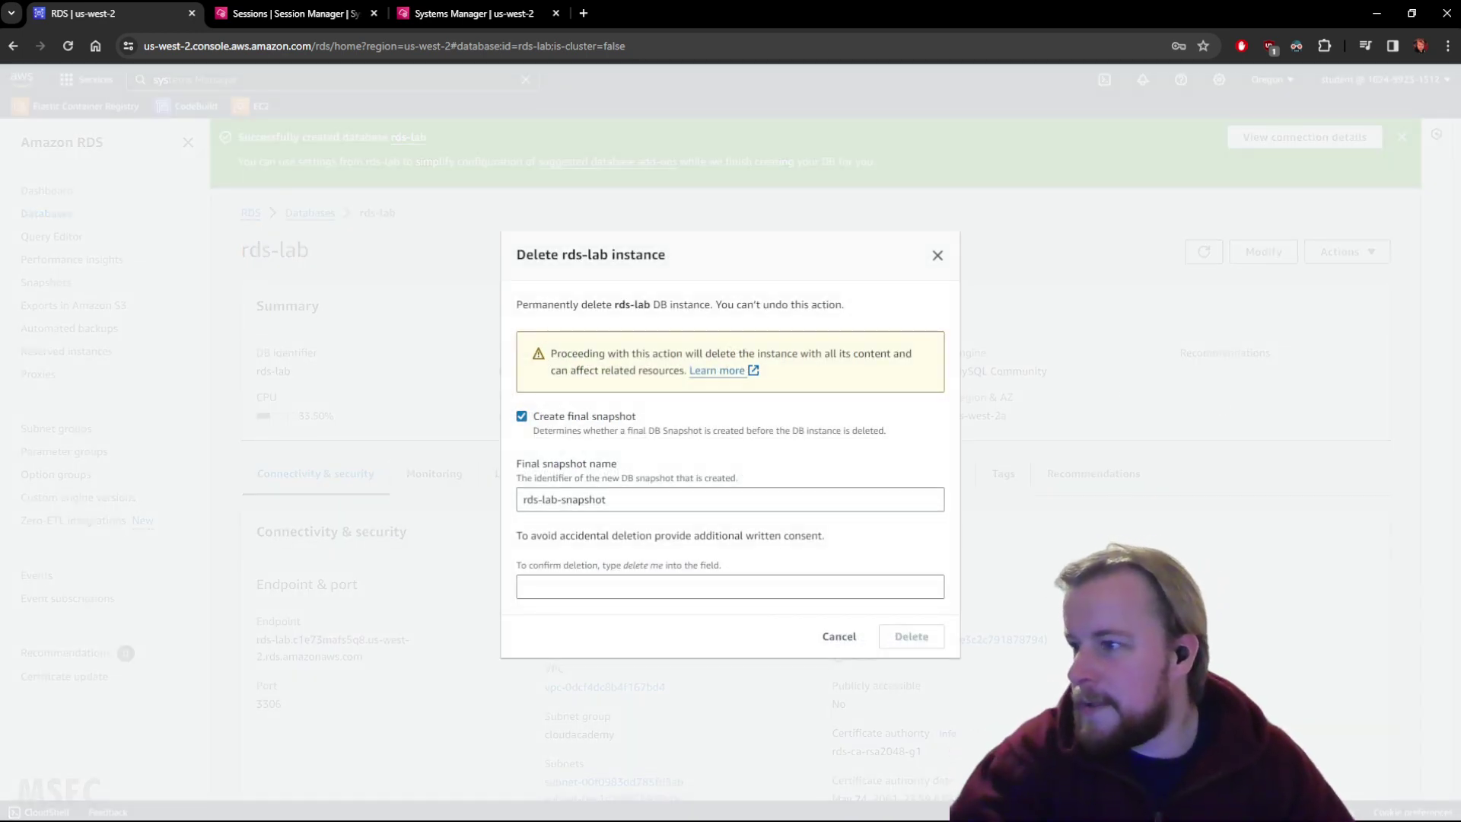
click(585, 417)
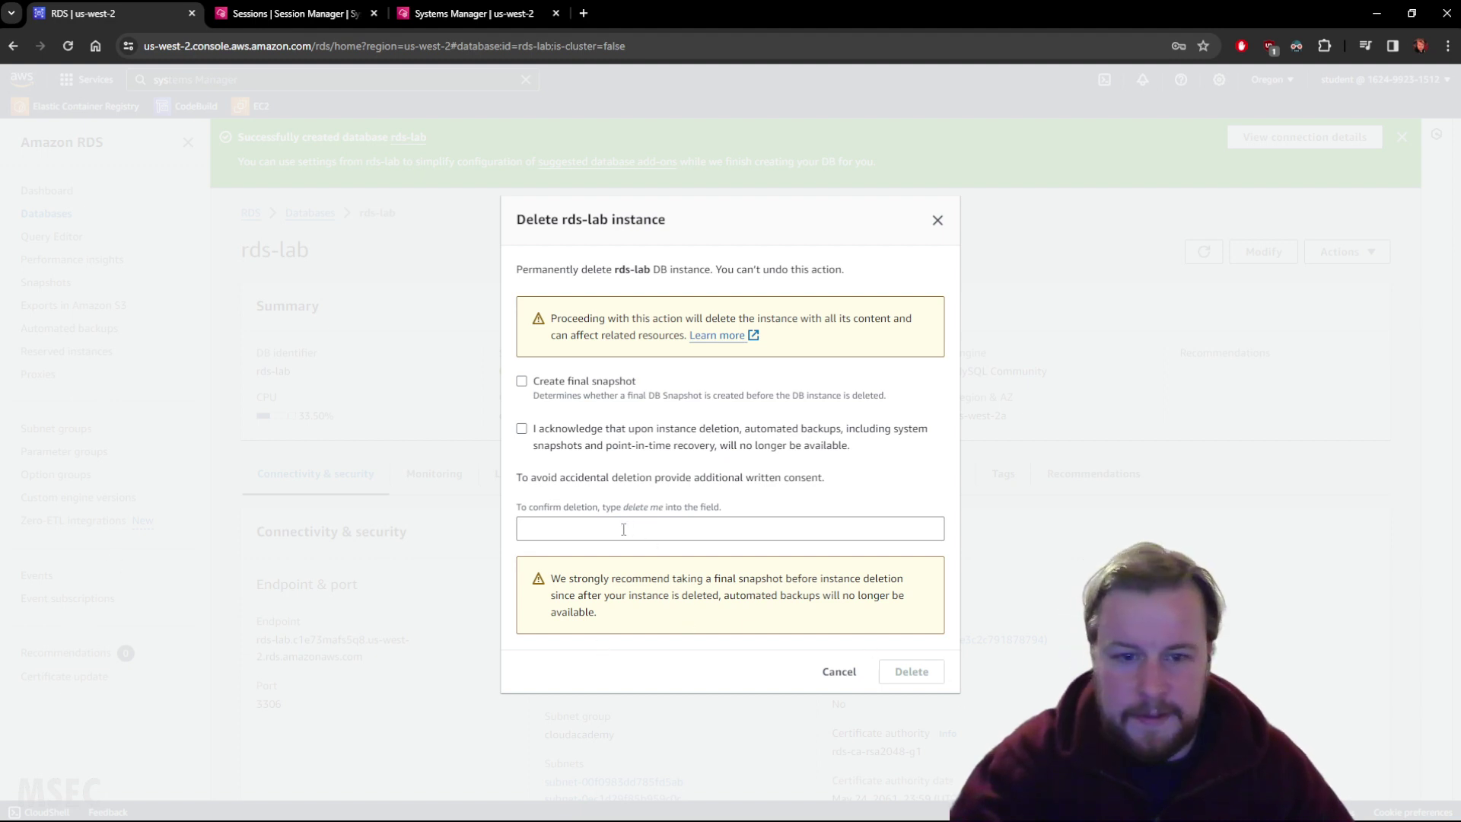
Acknowledge the loss of automated backups, give the written consent "delete me", and delete the rds-lab instance.
double_click(579, 508)
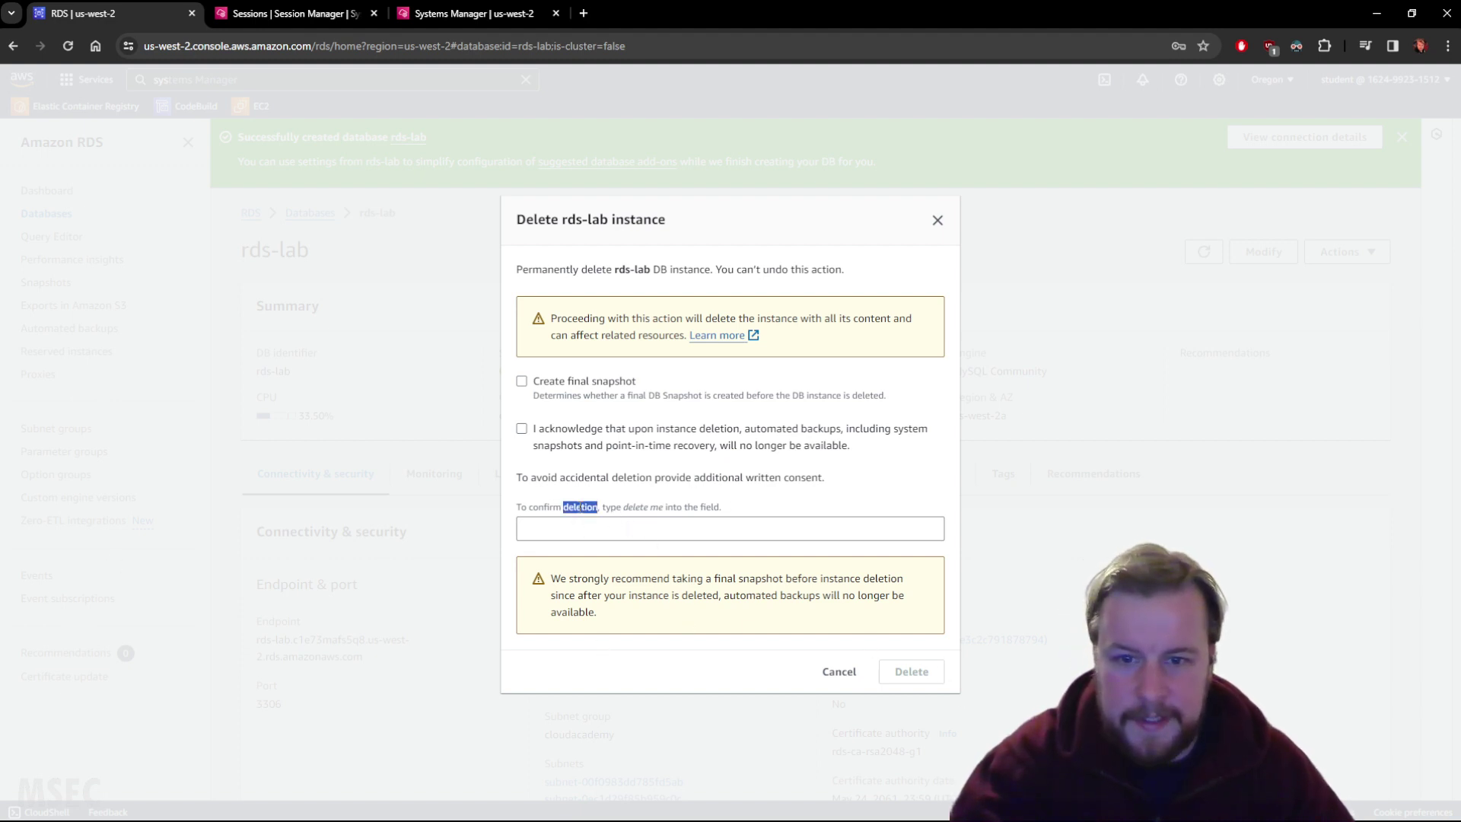
drag(623, 507, 663, 507)
key(ctrl+c)
click(651, 531)
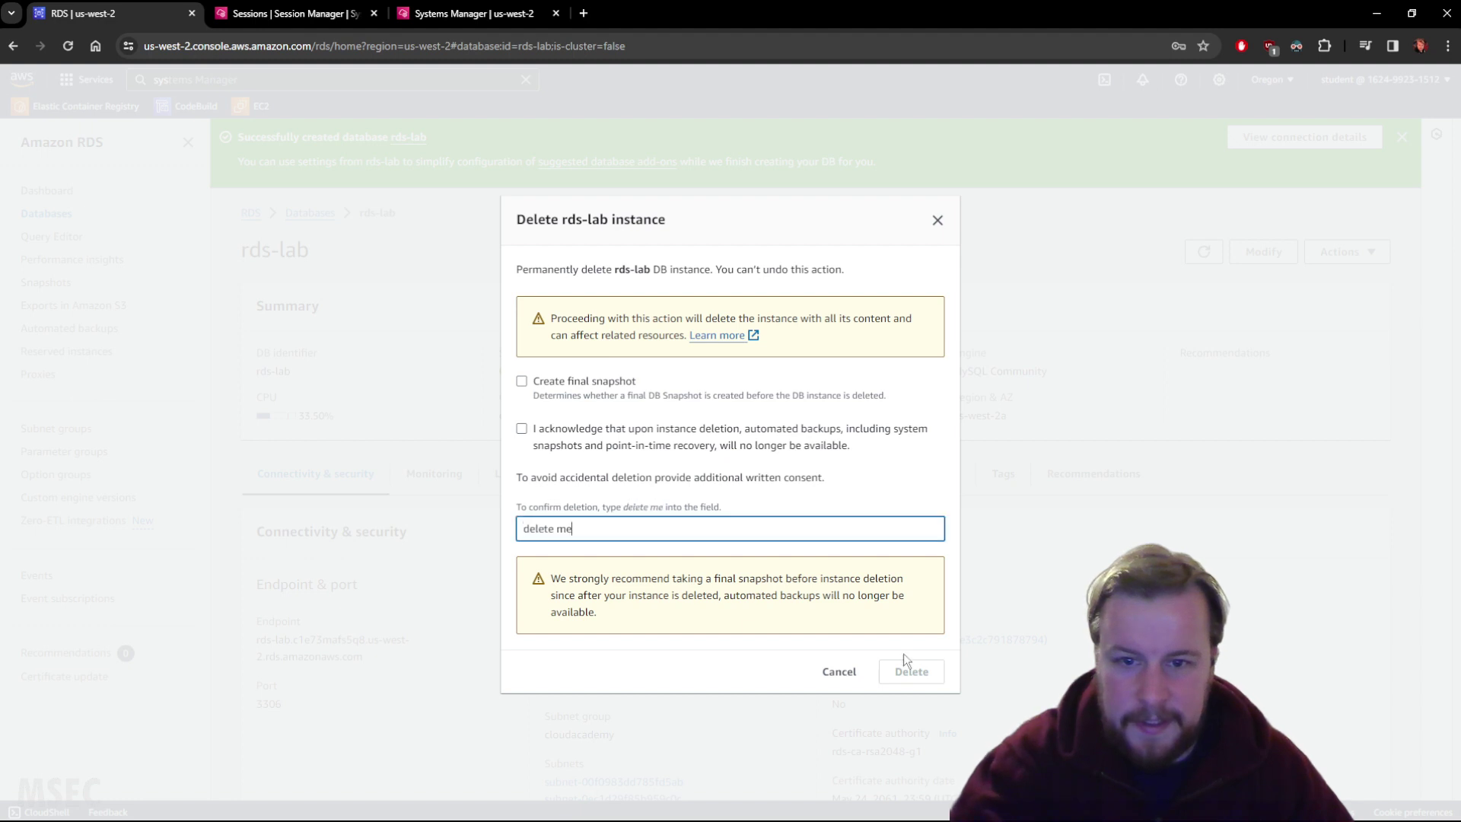
key(ctrl+v)
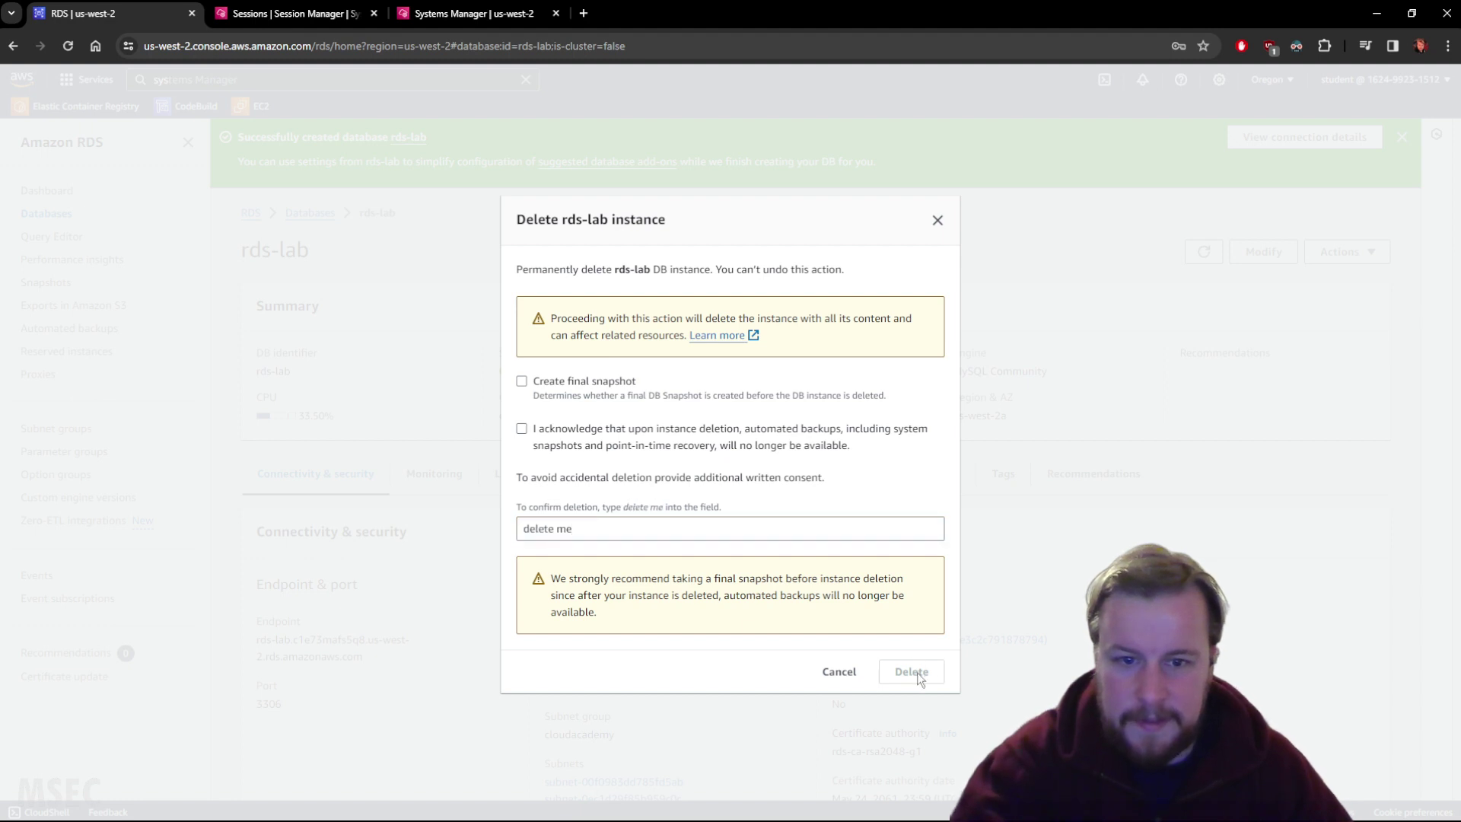
click(670, 528)
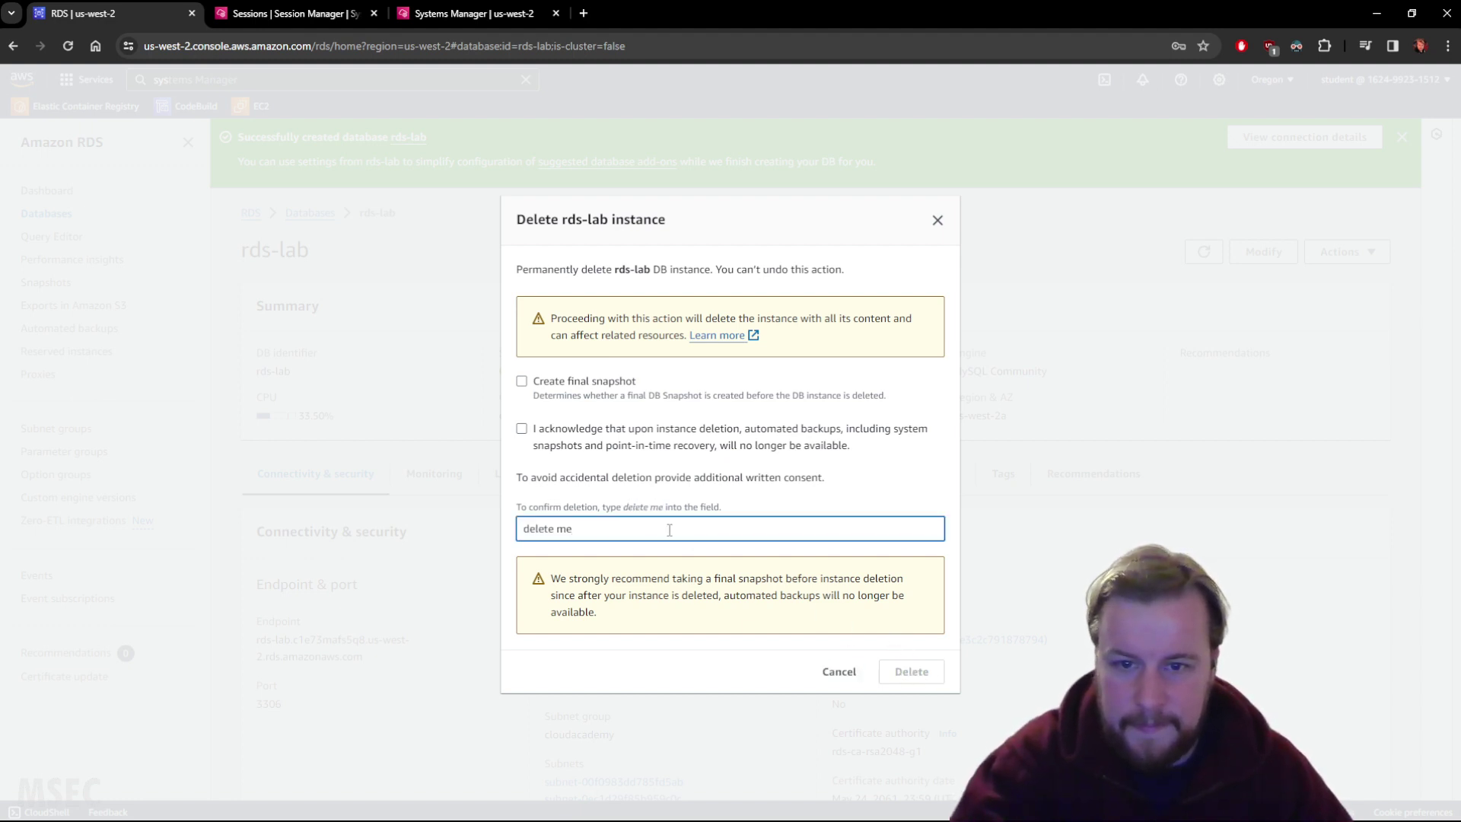
click(614, 456)
click(624, 528)
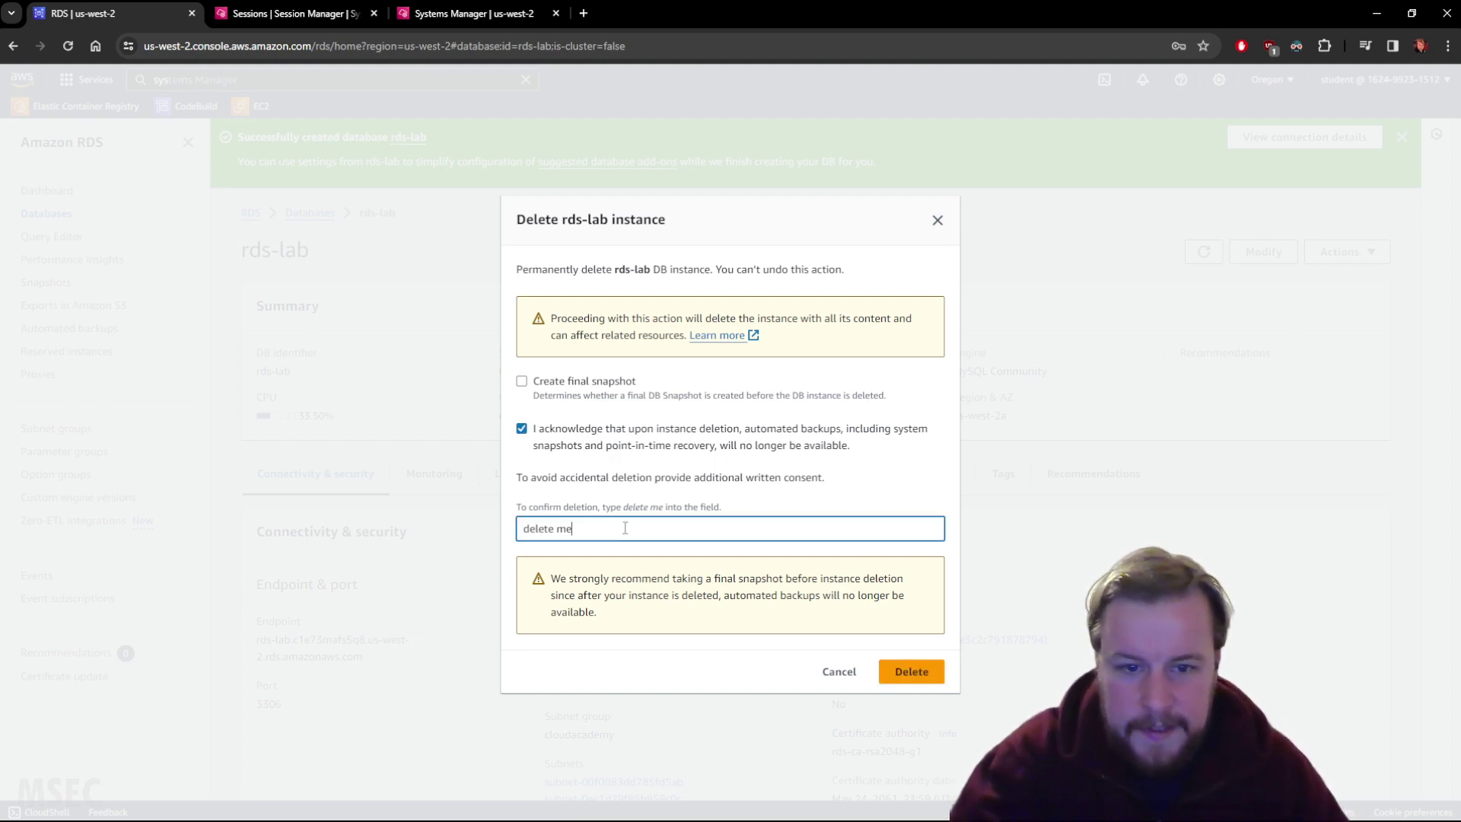
click(919, 671)
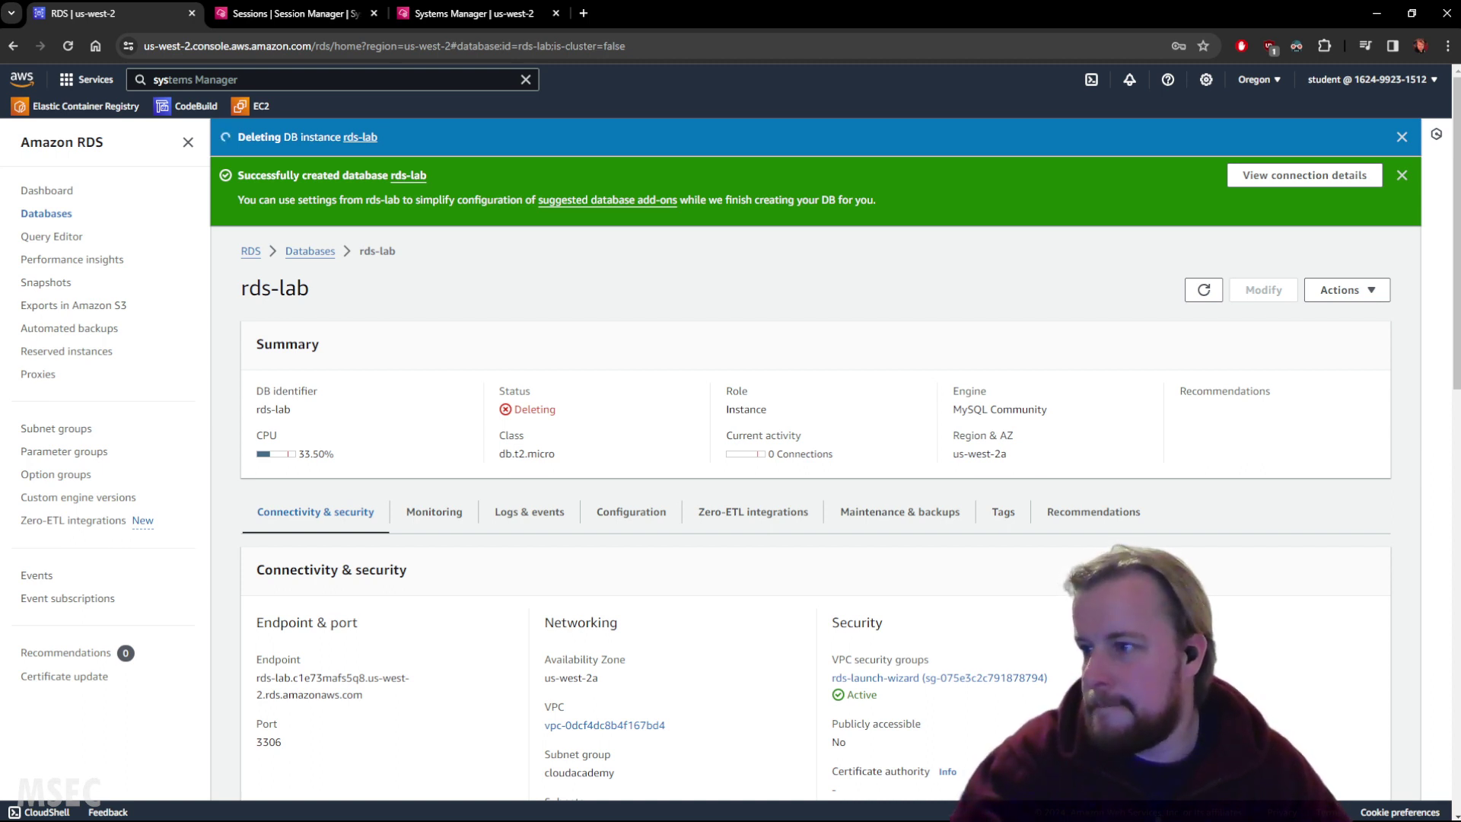
click(1203, 289)
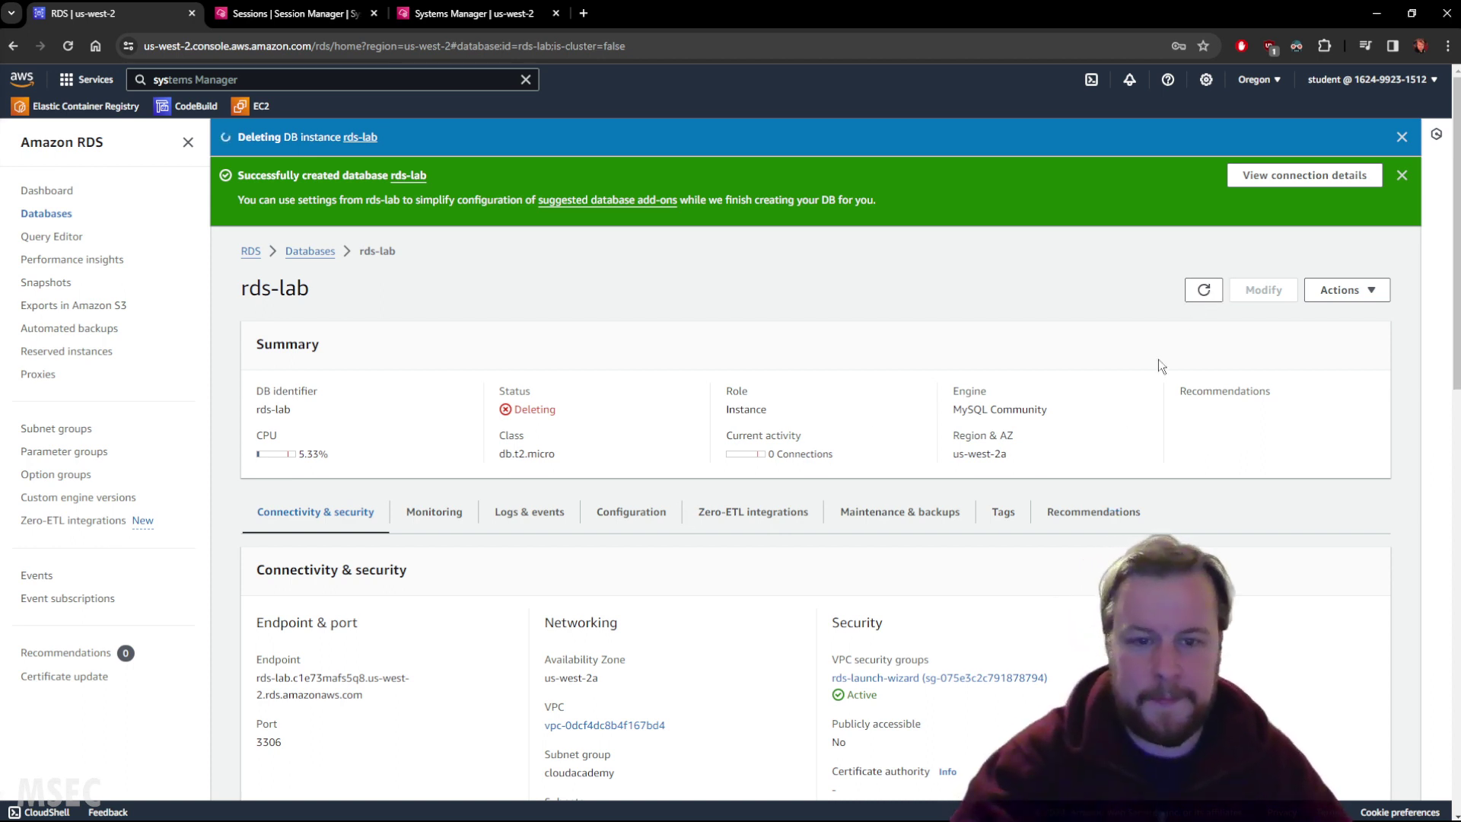
click(1203, 292)
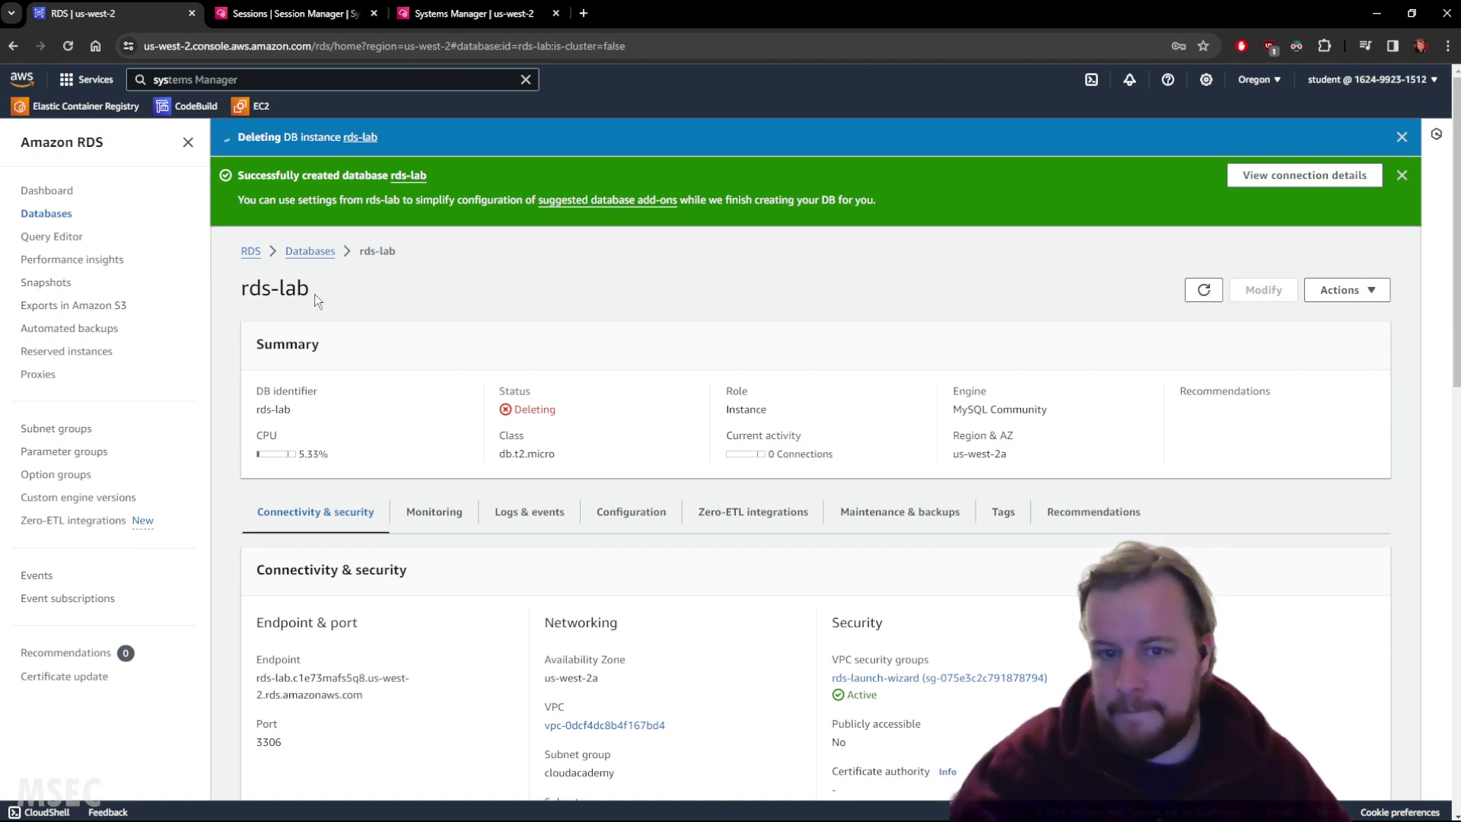
Switch to the instance's terminal session in Systems Manager and terminate it, confirming the termination.
click(454, 23)
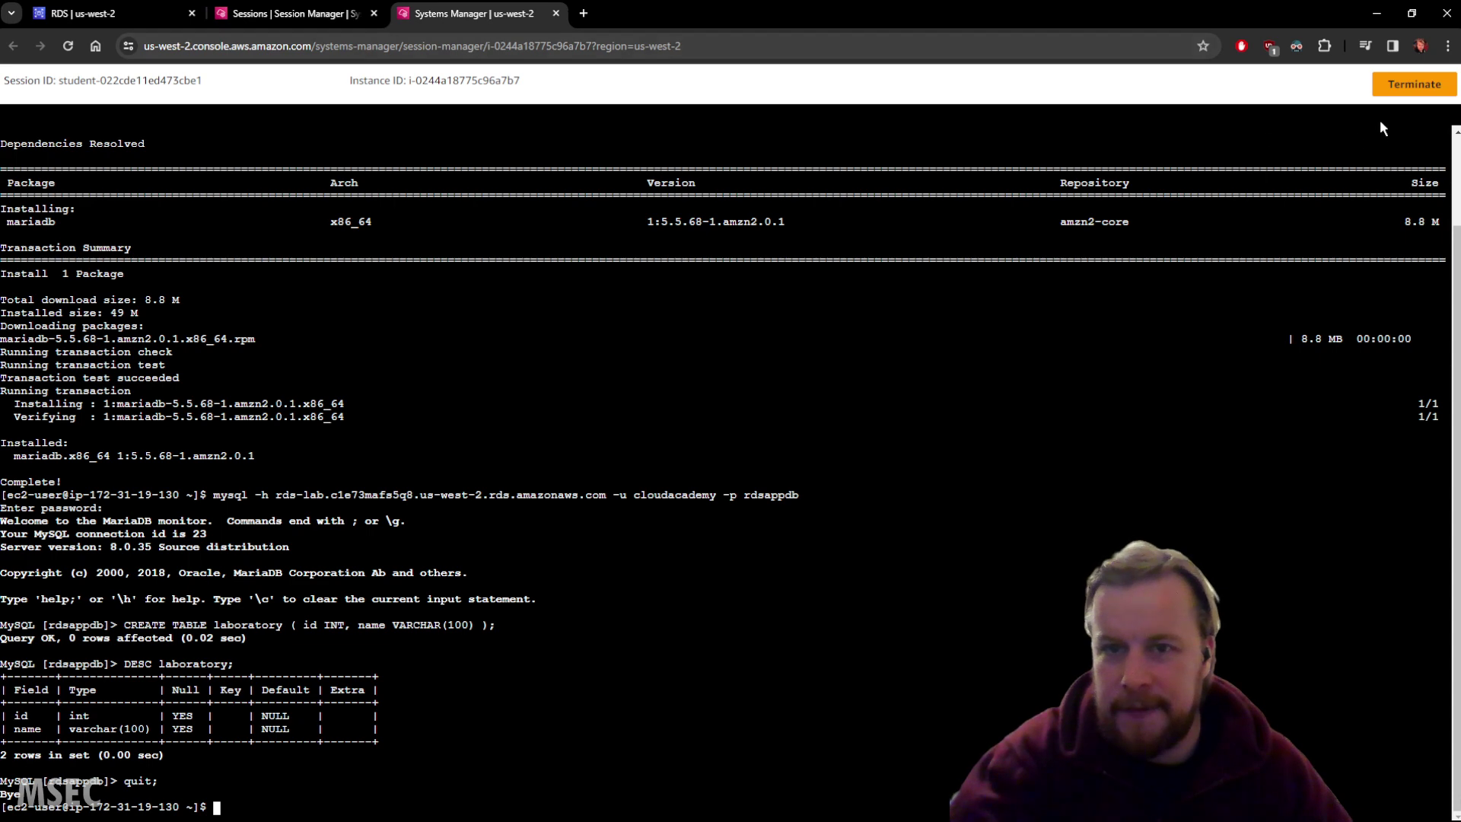
click(1413, 84)
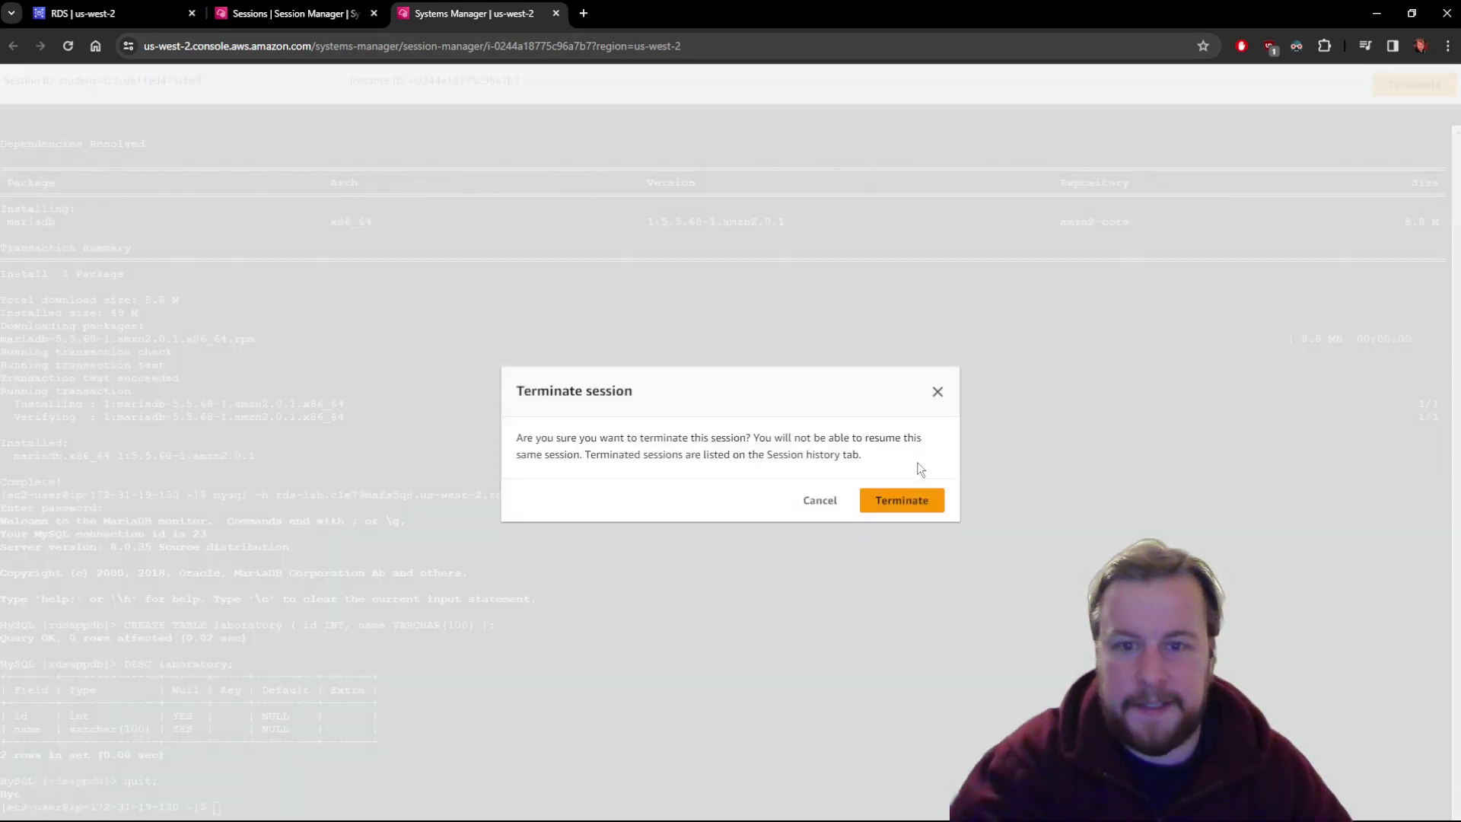
click(901, 500)
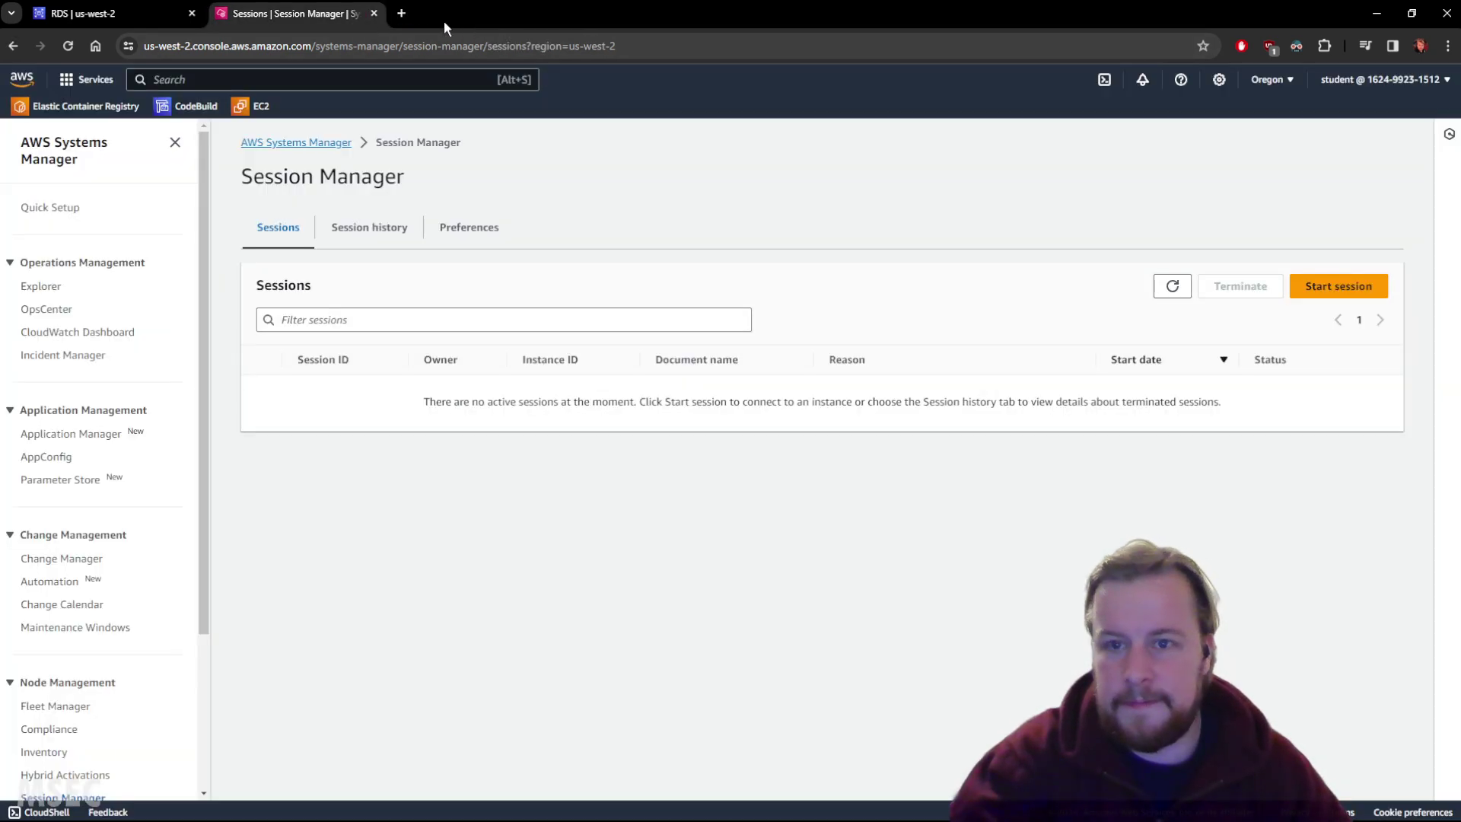
Return to RDS, dismiss the database creation notice, and check the rds-lab instance's deletion status and details with repeated refreshes.
click(126, 16)
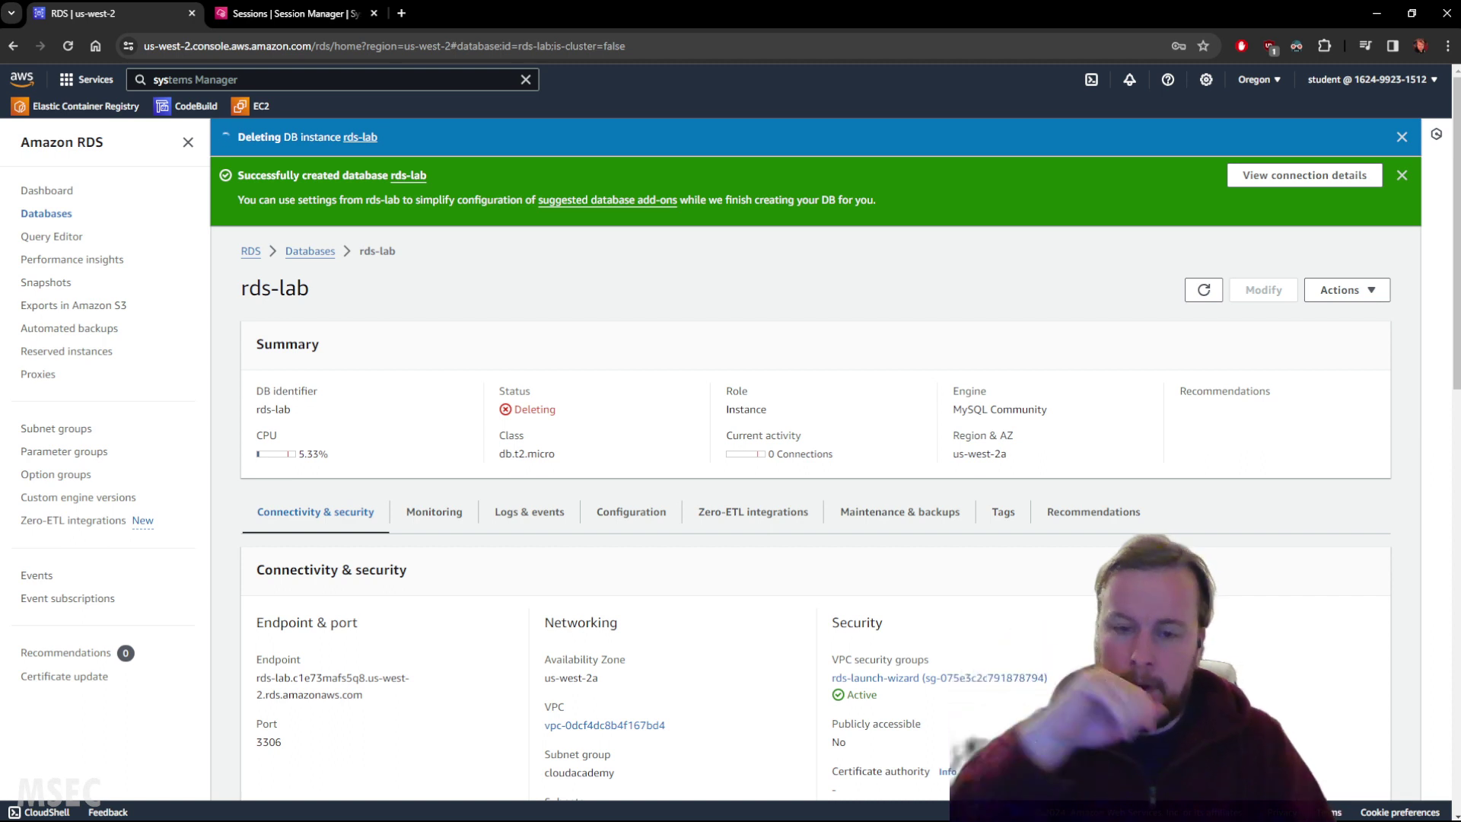
click(1204, 295)
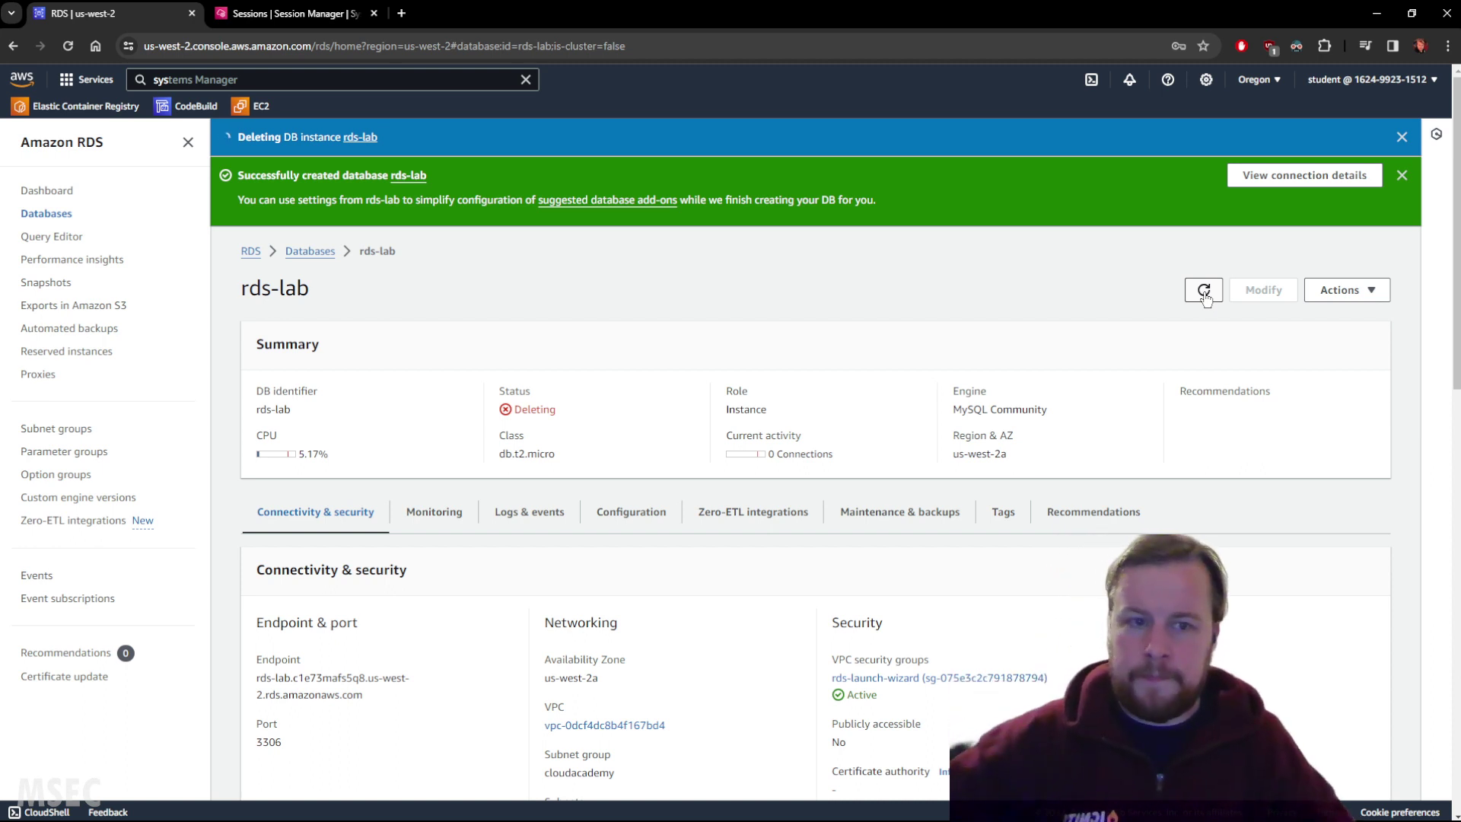
click(1204, 295)
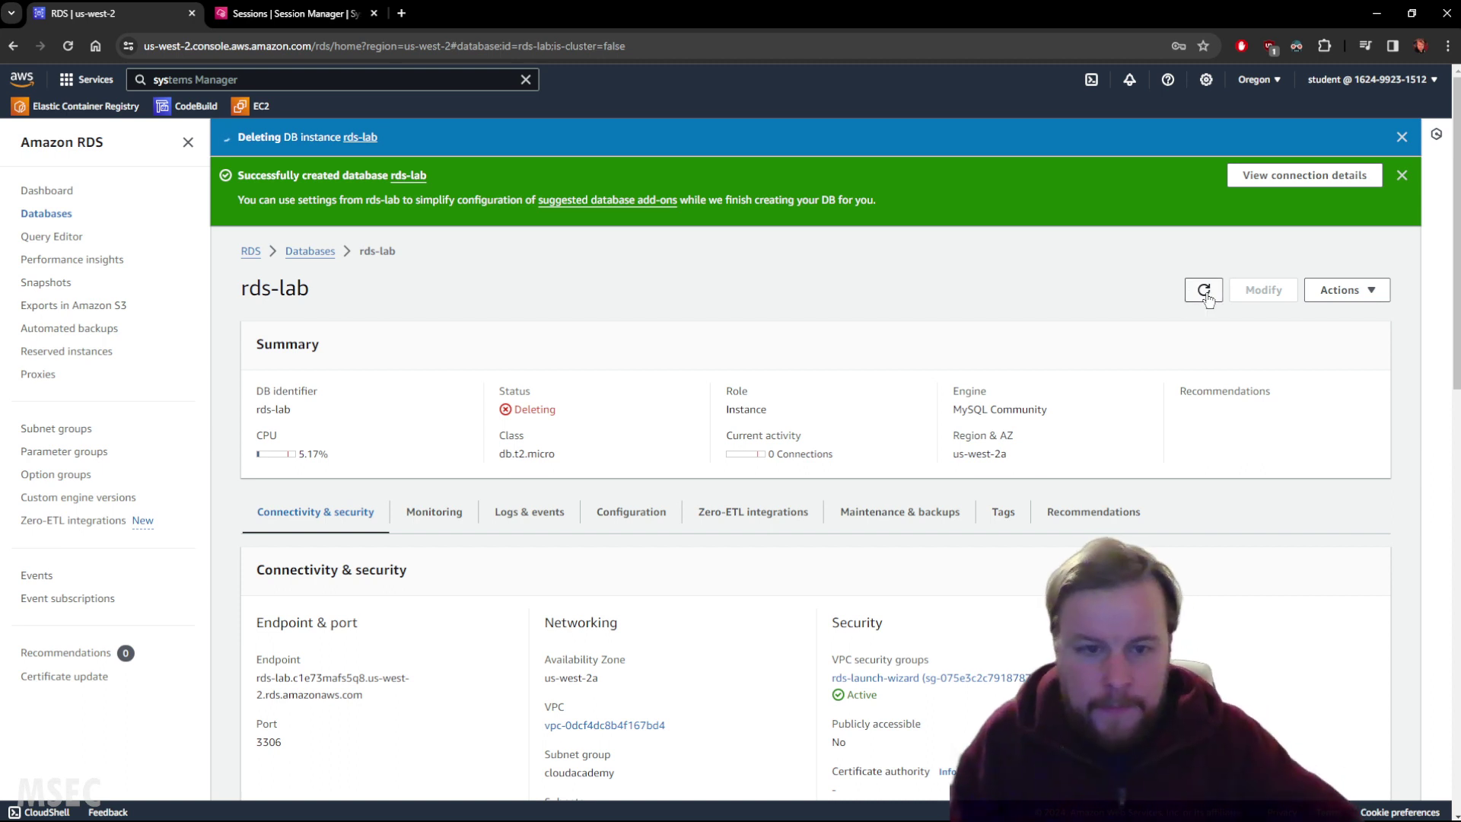
click(1204, 290)
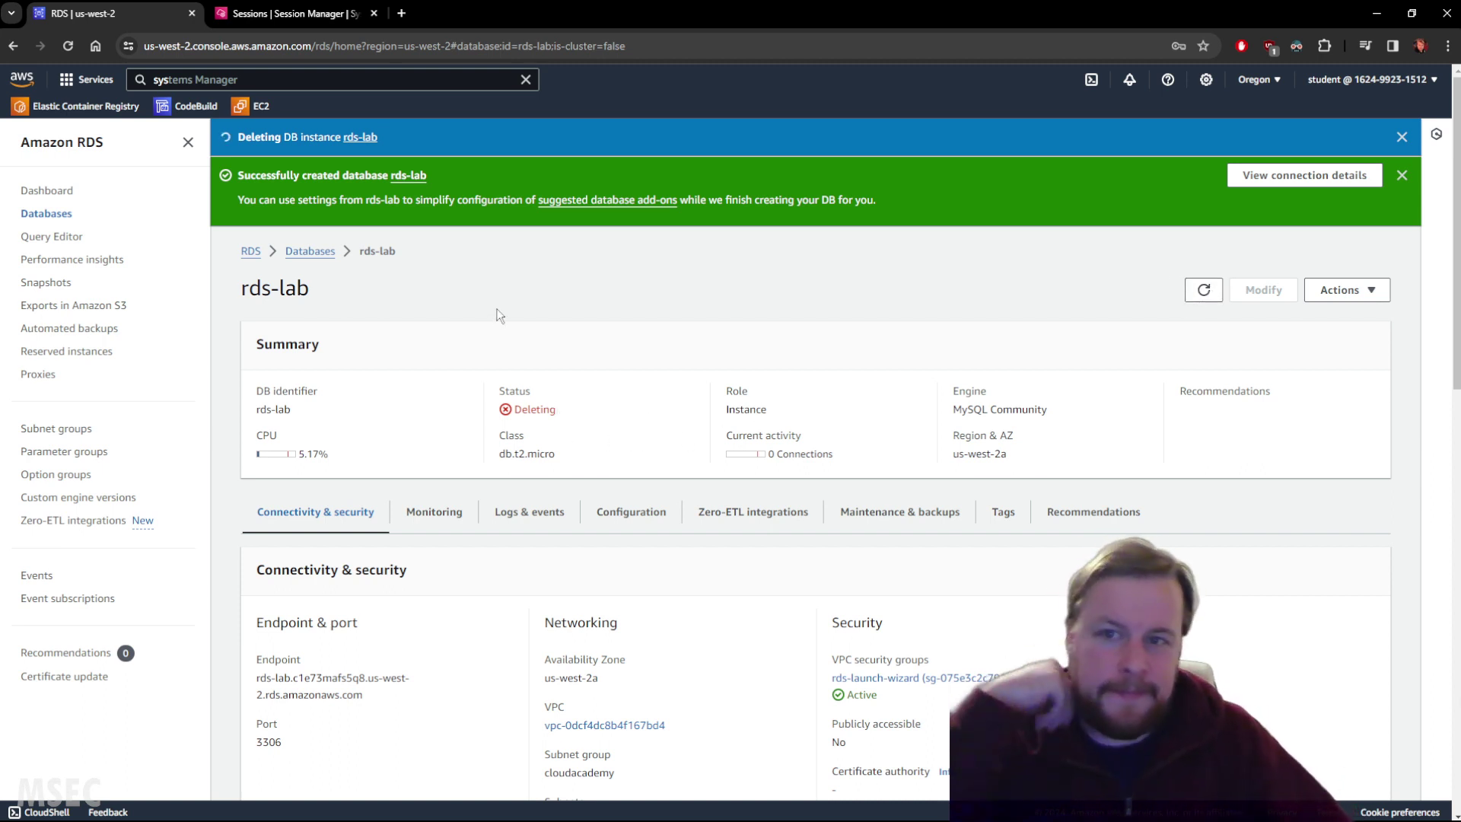
click(1401, 174)
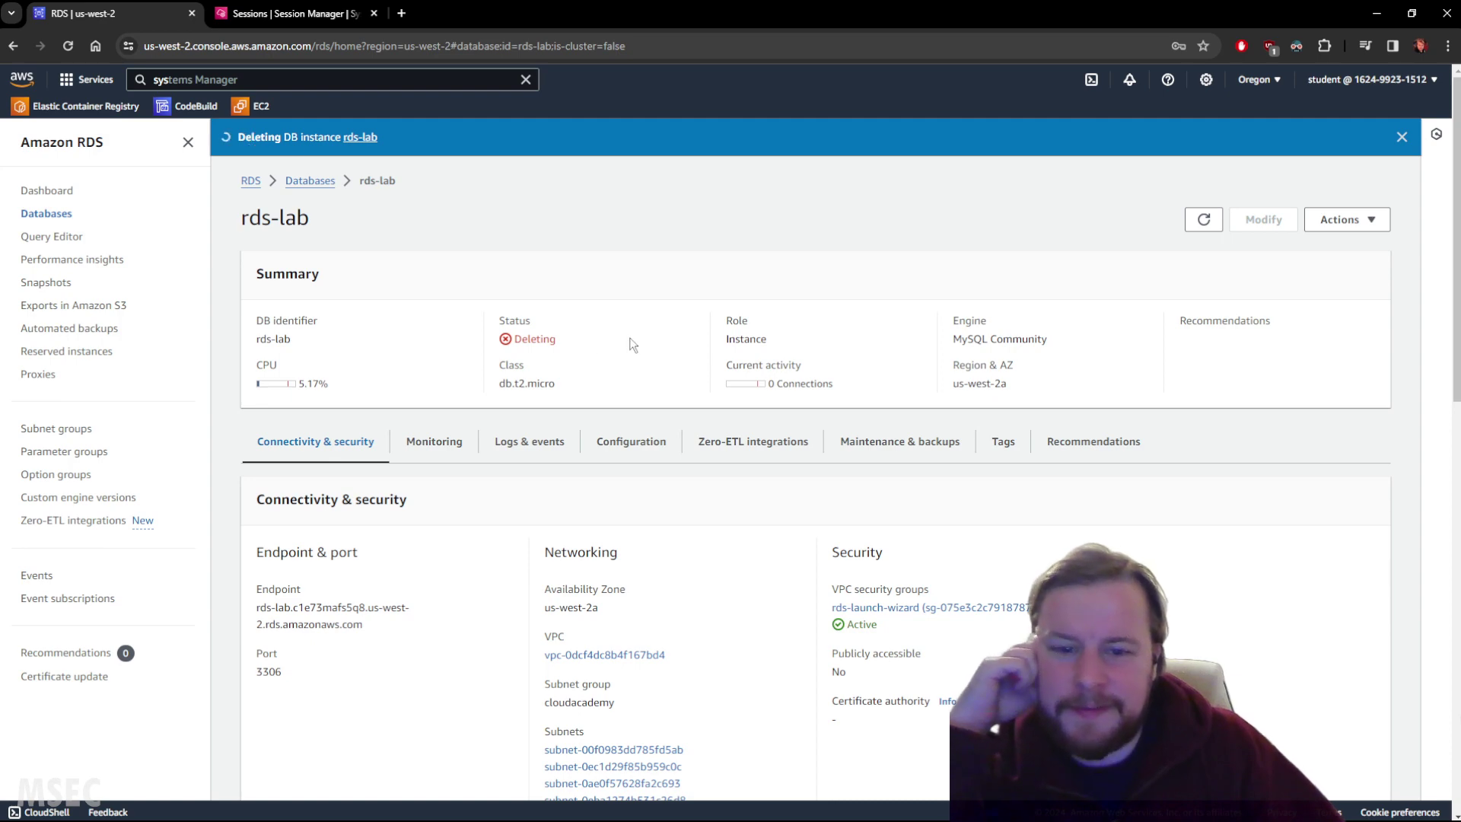
scroll(578, 395, down, 9)
scroll(575, 393, down, 3)
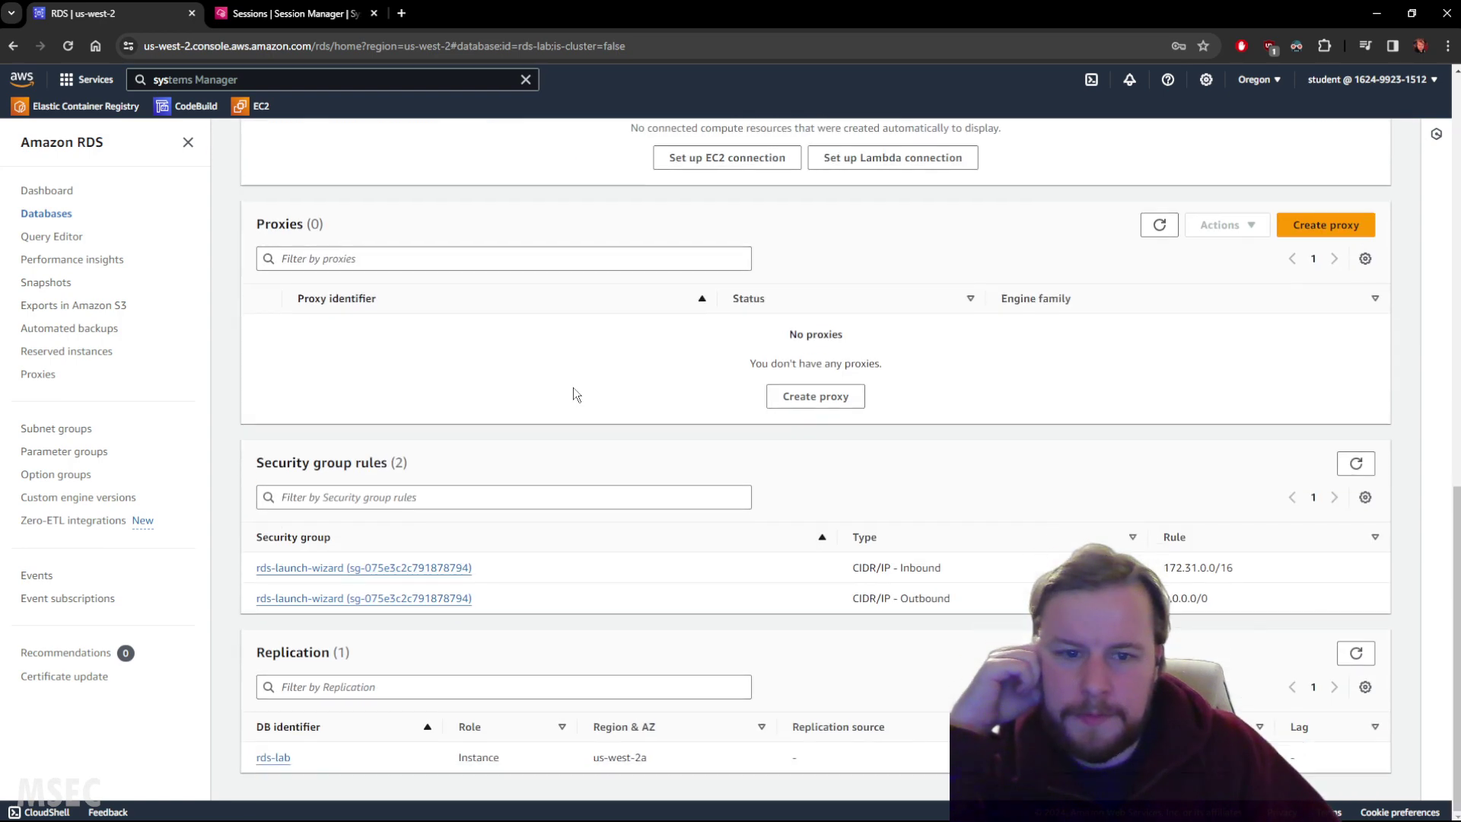
scroll(571, 380, up, 12)
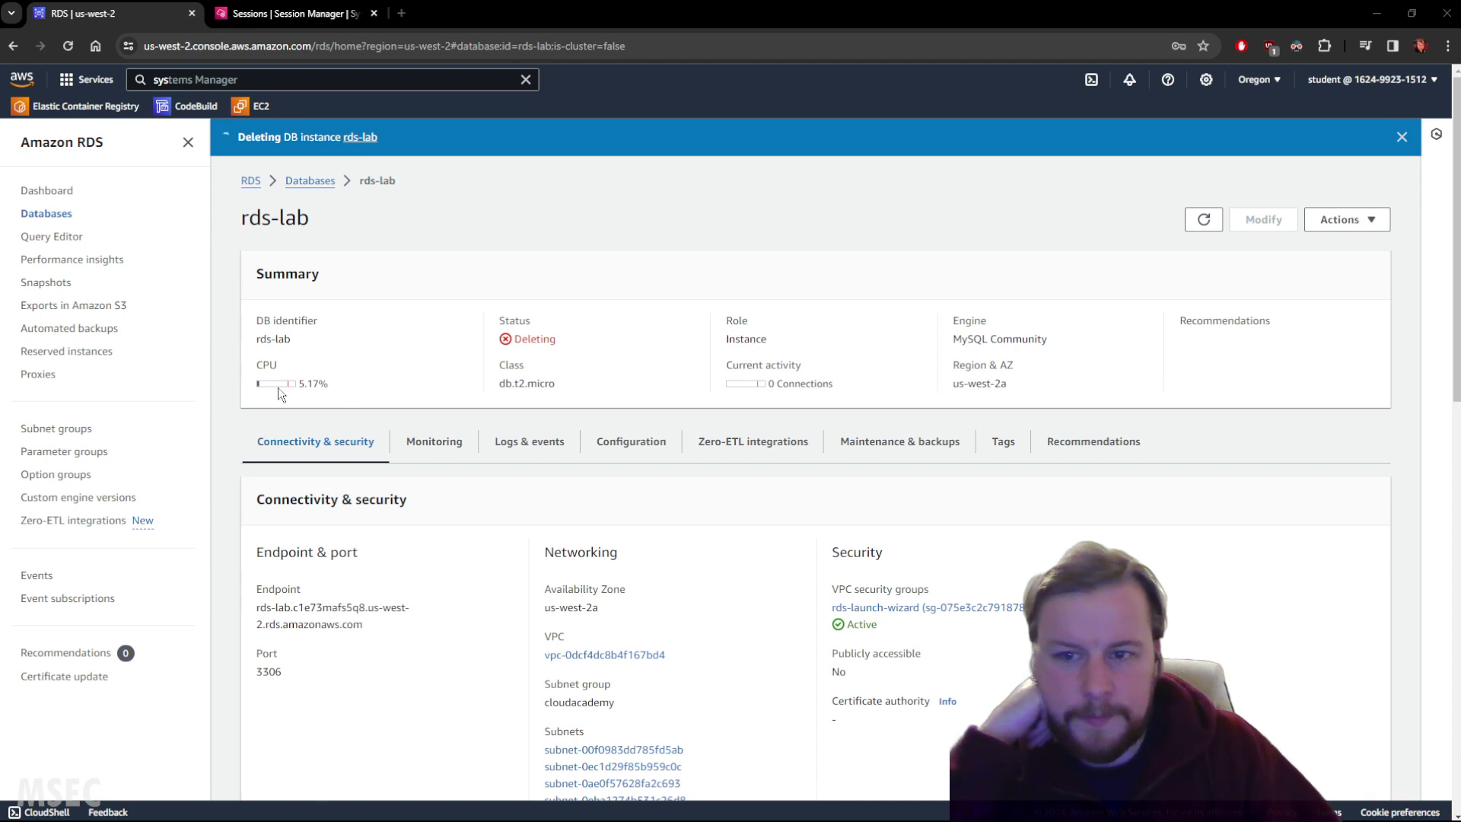
click(1203, 219)
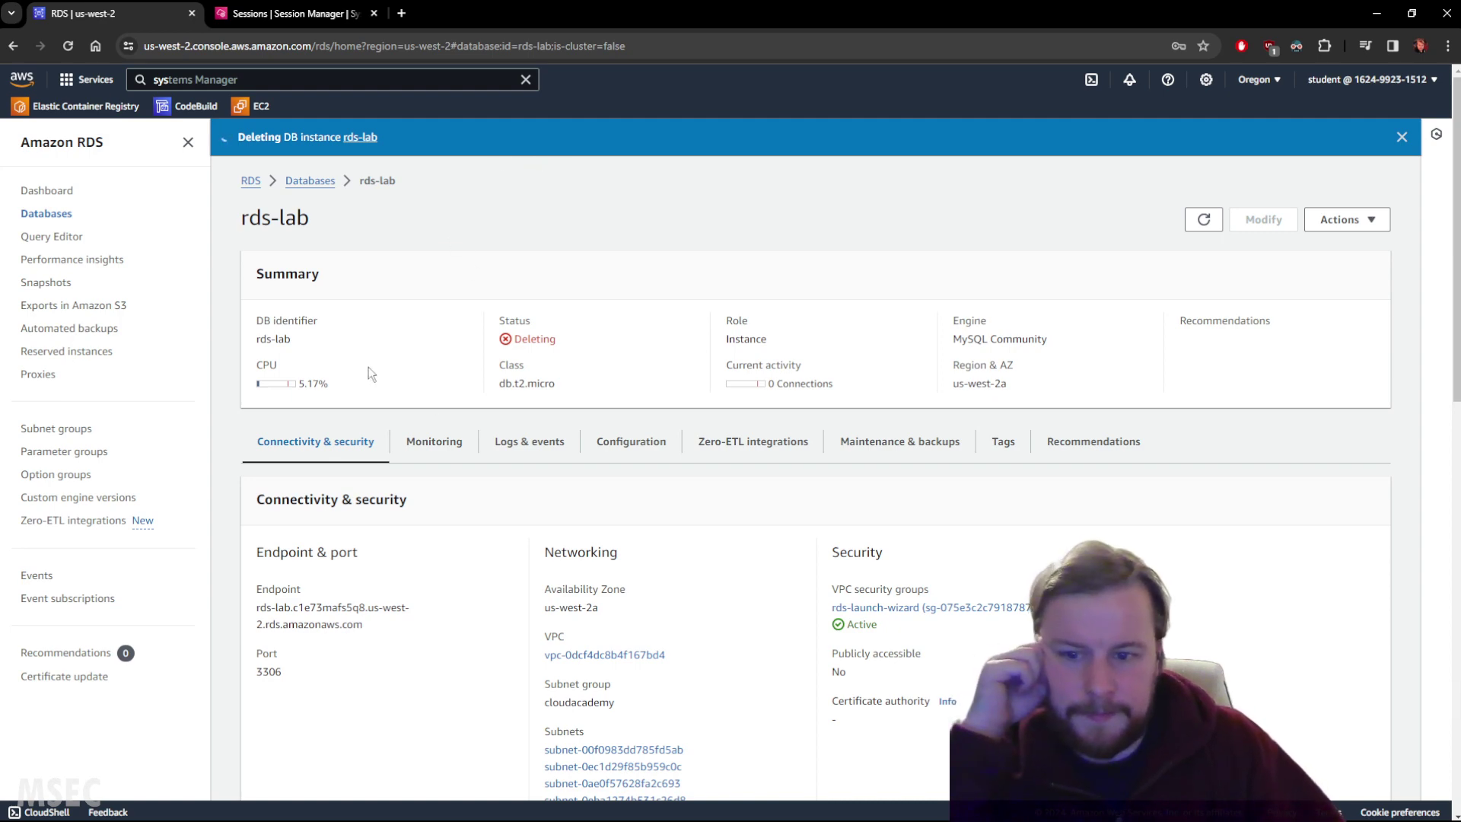
scroll(431, 563, down, 3)
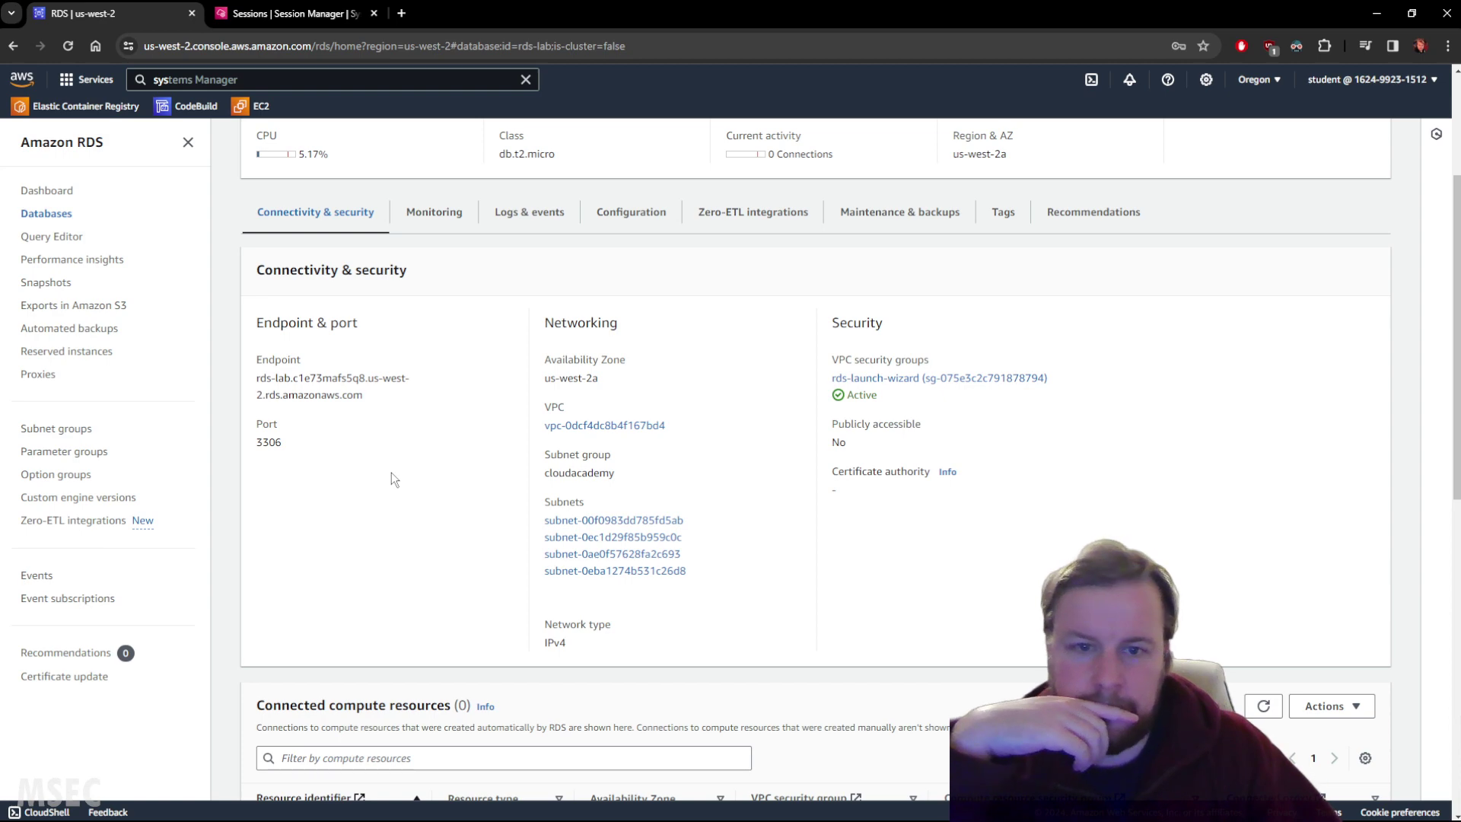
scroll(392, 479, down, 10)
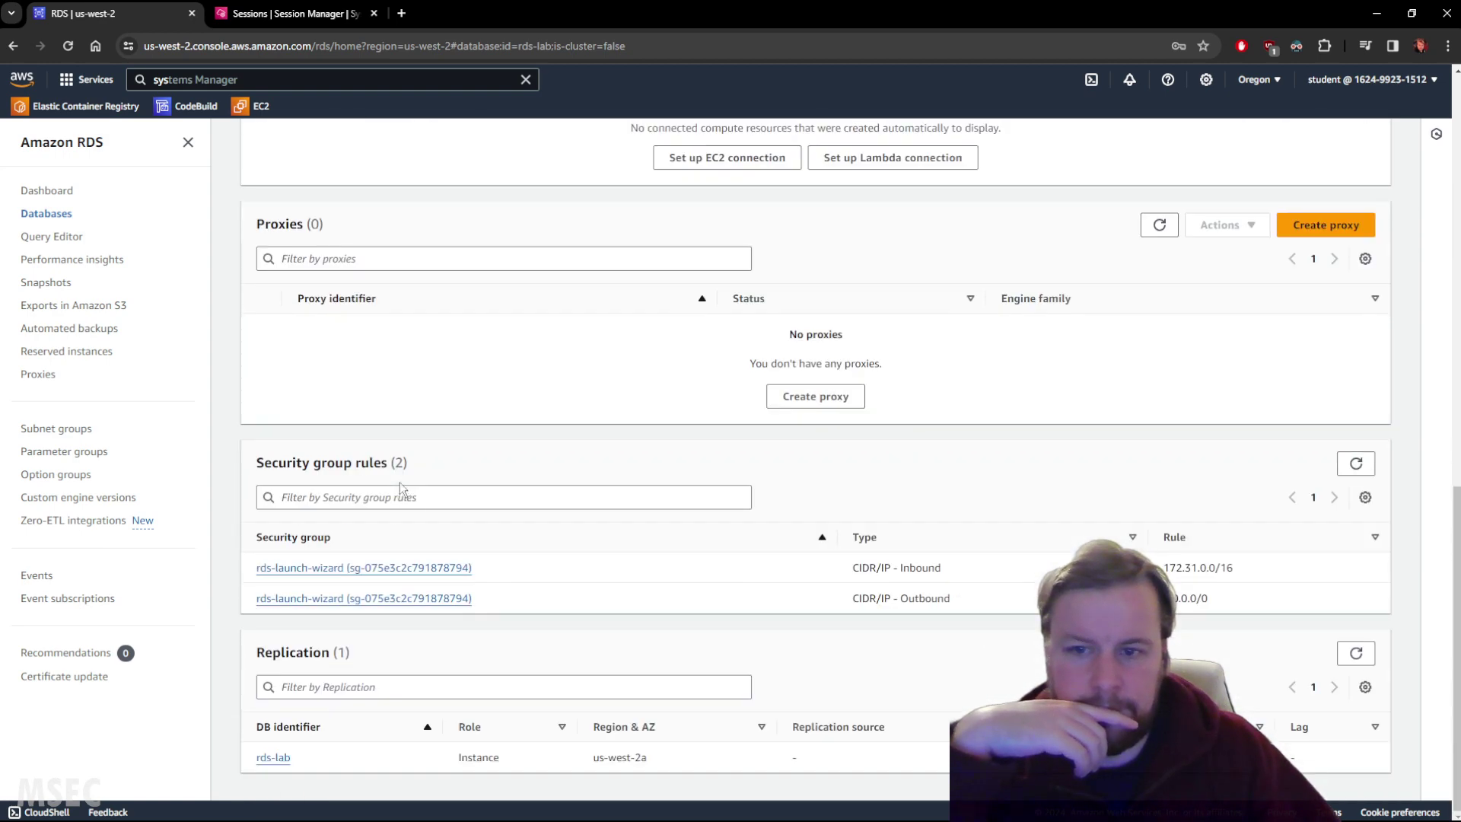
Examine the rds-lab instance's CloudWatch alarms, recent events and logs while the deletion runs.
scroll(401, 487, up, 12)
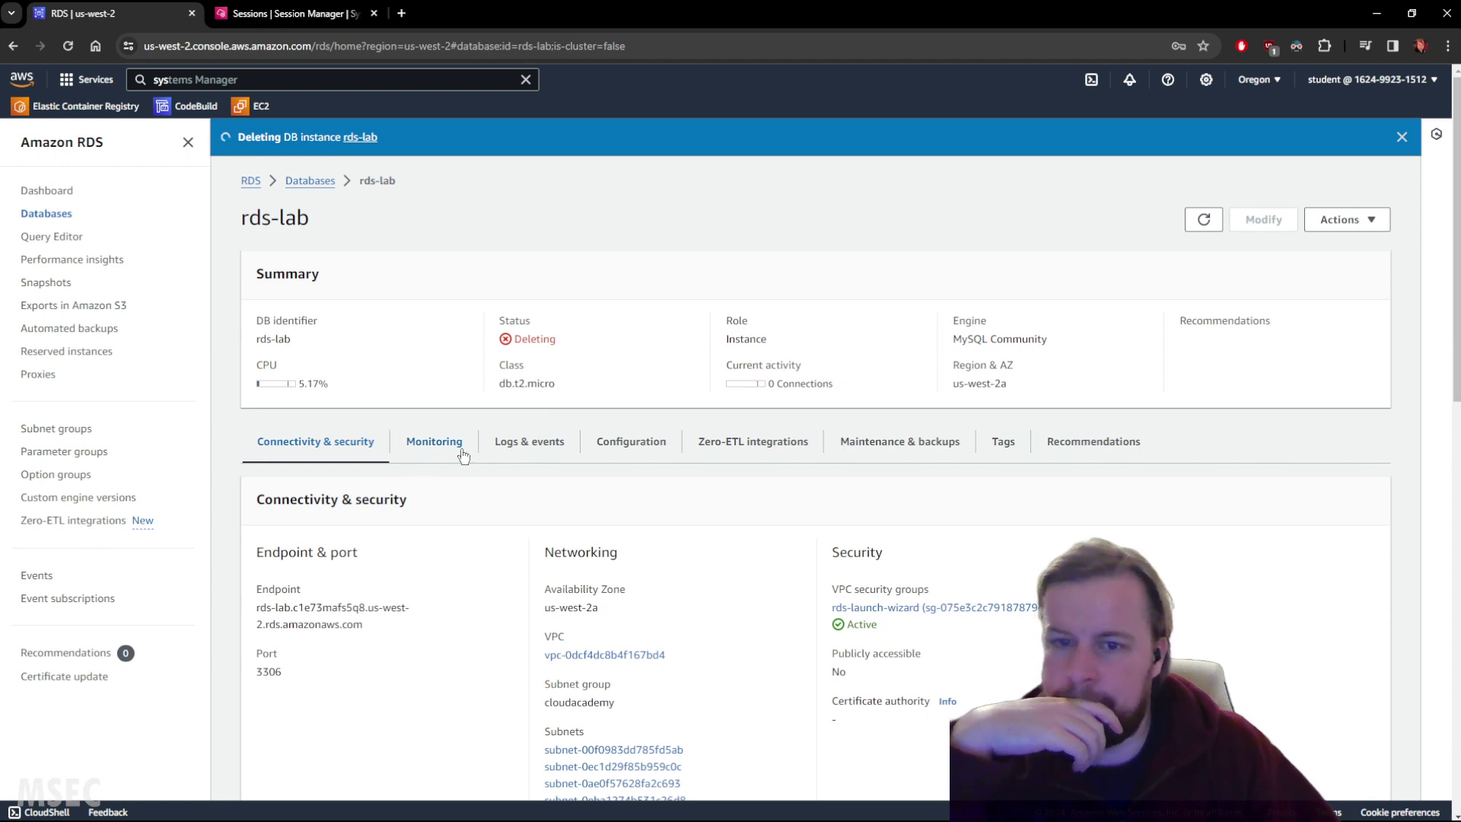
click(534, 447)
scroll(514, 540, down, 3)
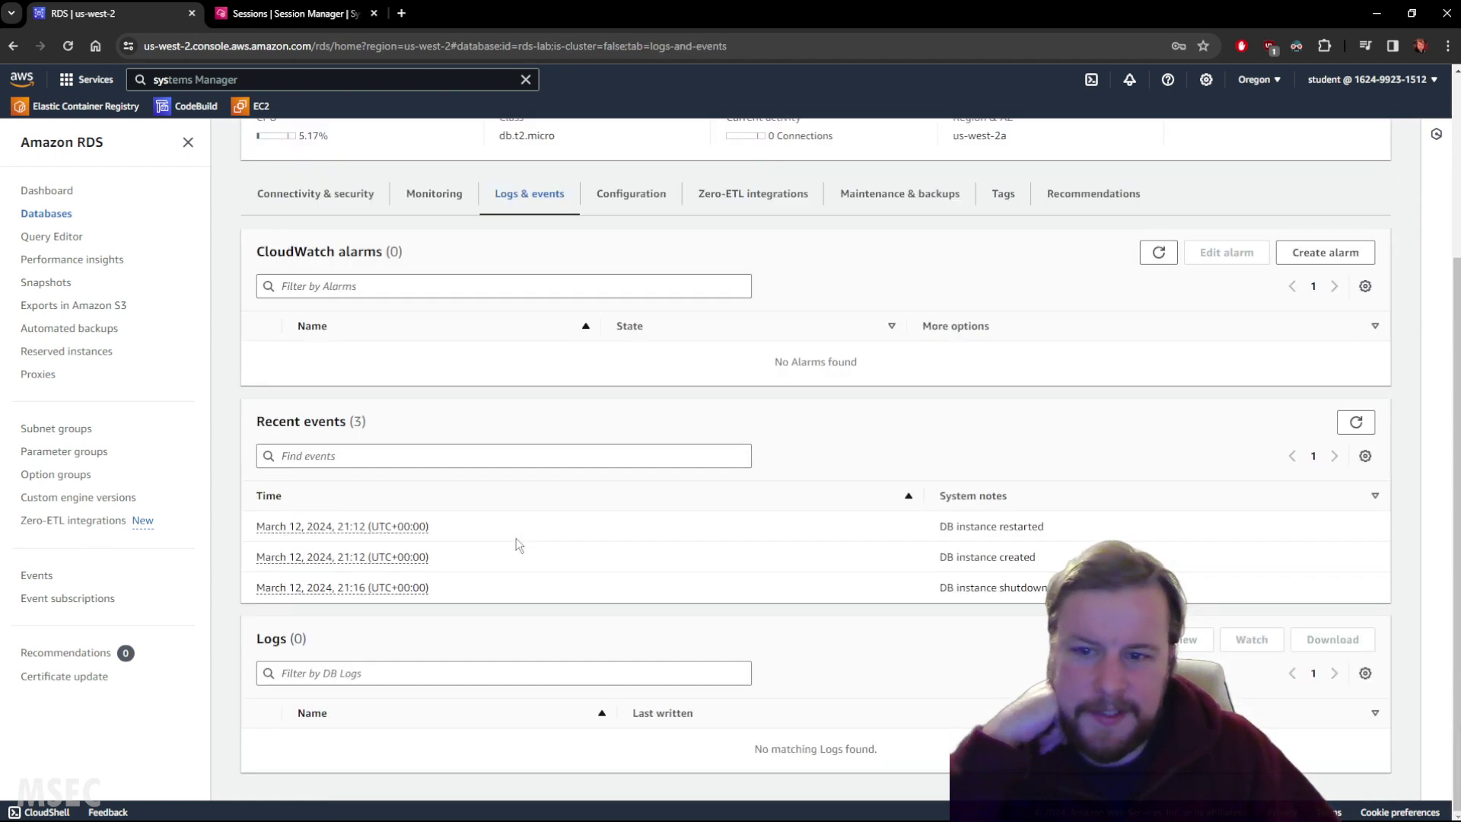
scroll(517, 544, up, 2)
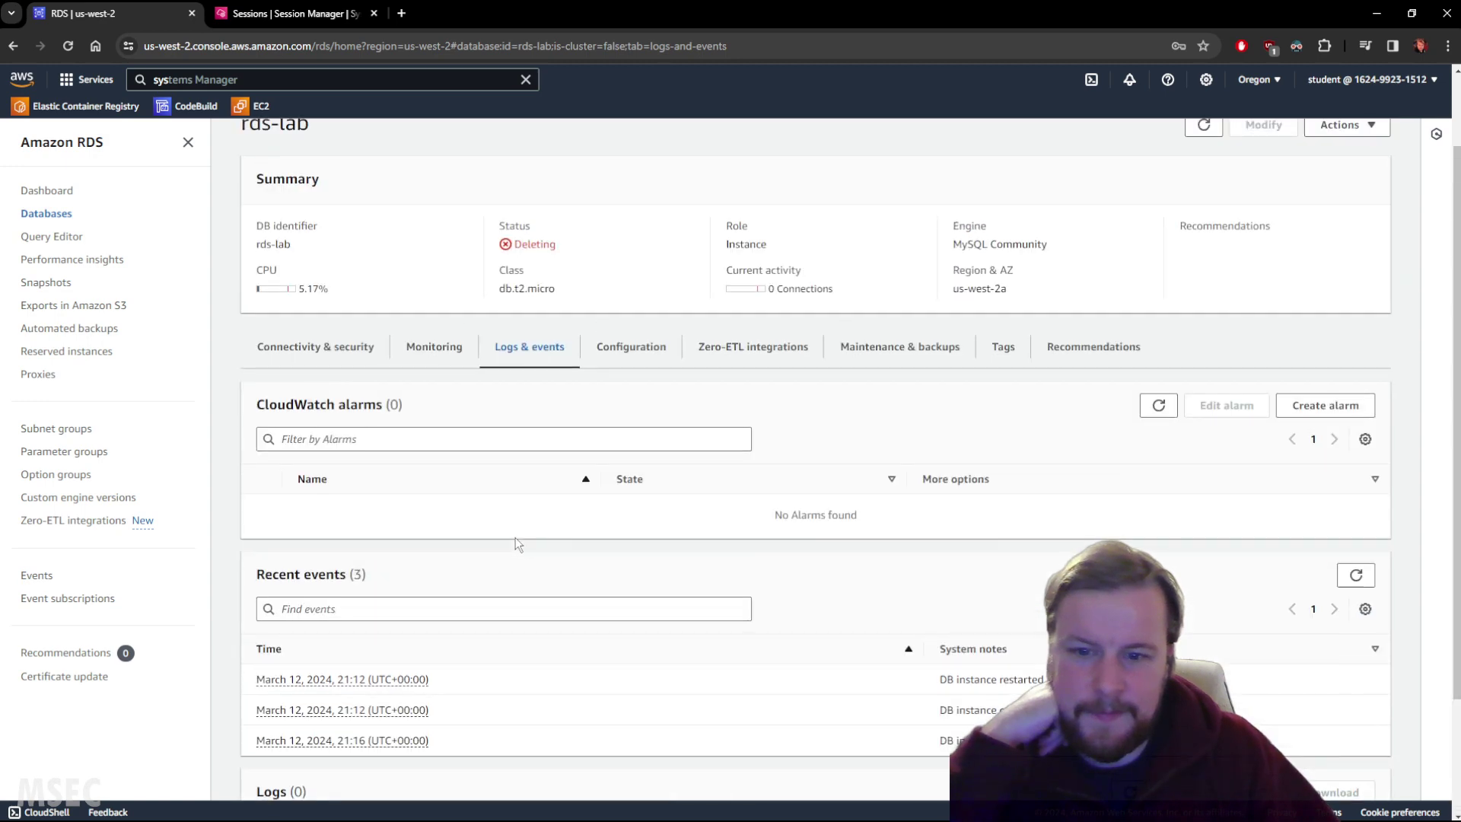
scroll(548, 546, up, 1)
scroll(653, 581, down, 2)
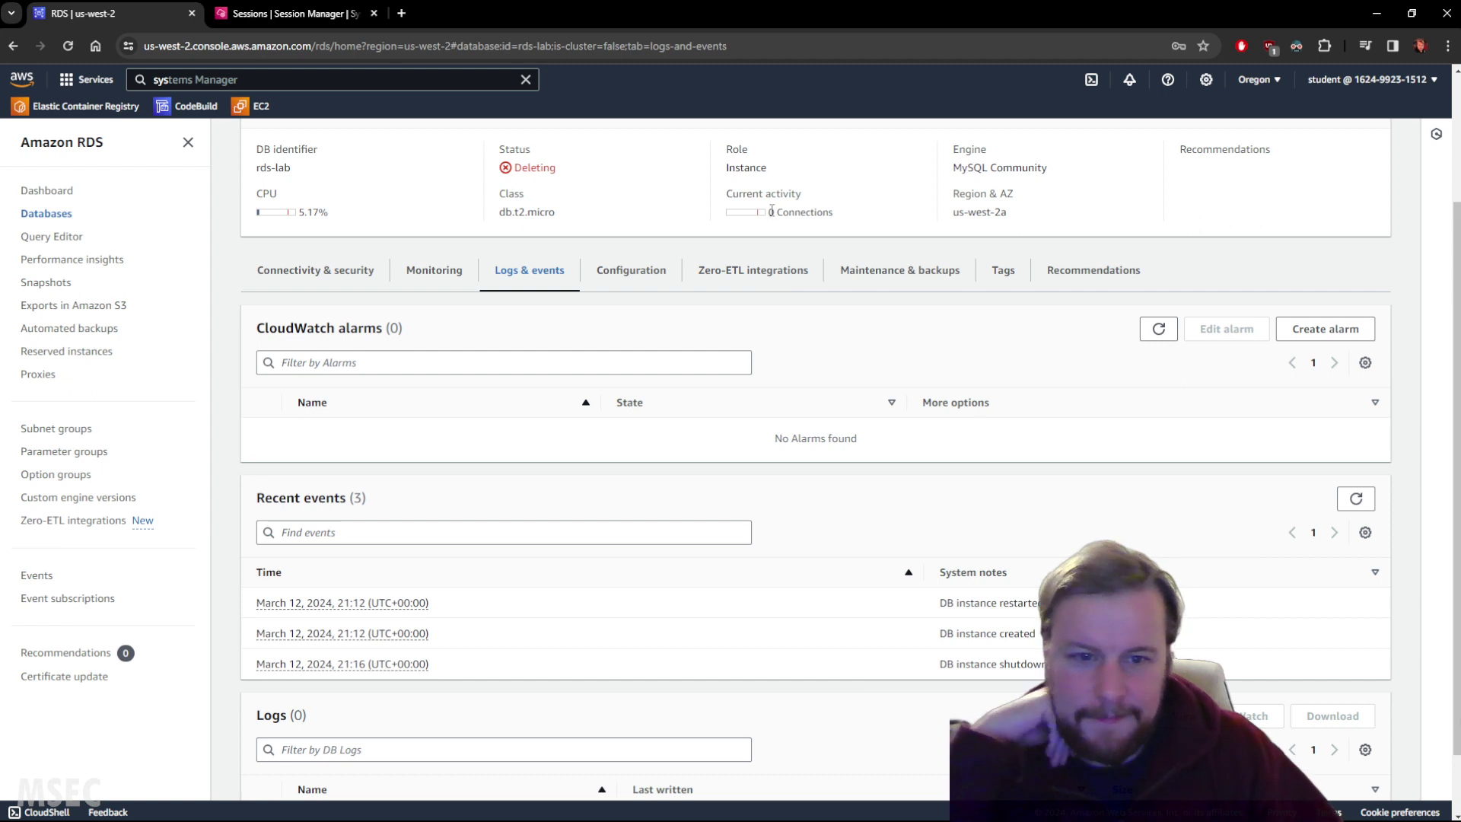
Look through the rds-lab instance's zero-ETL integrations, configuration, maintenance and backups, and connectivity details.
click(761, 278)
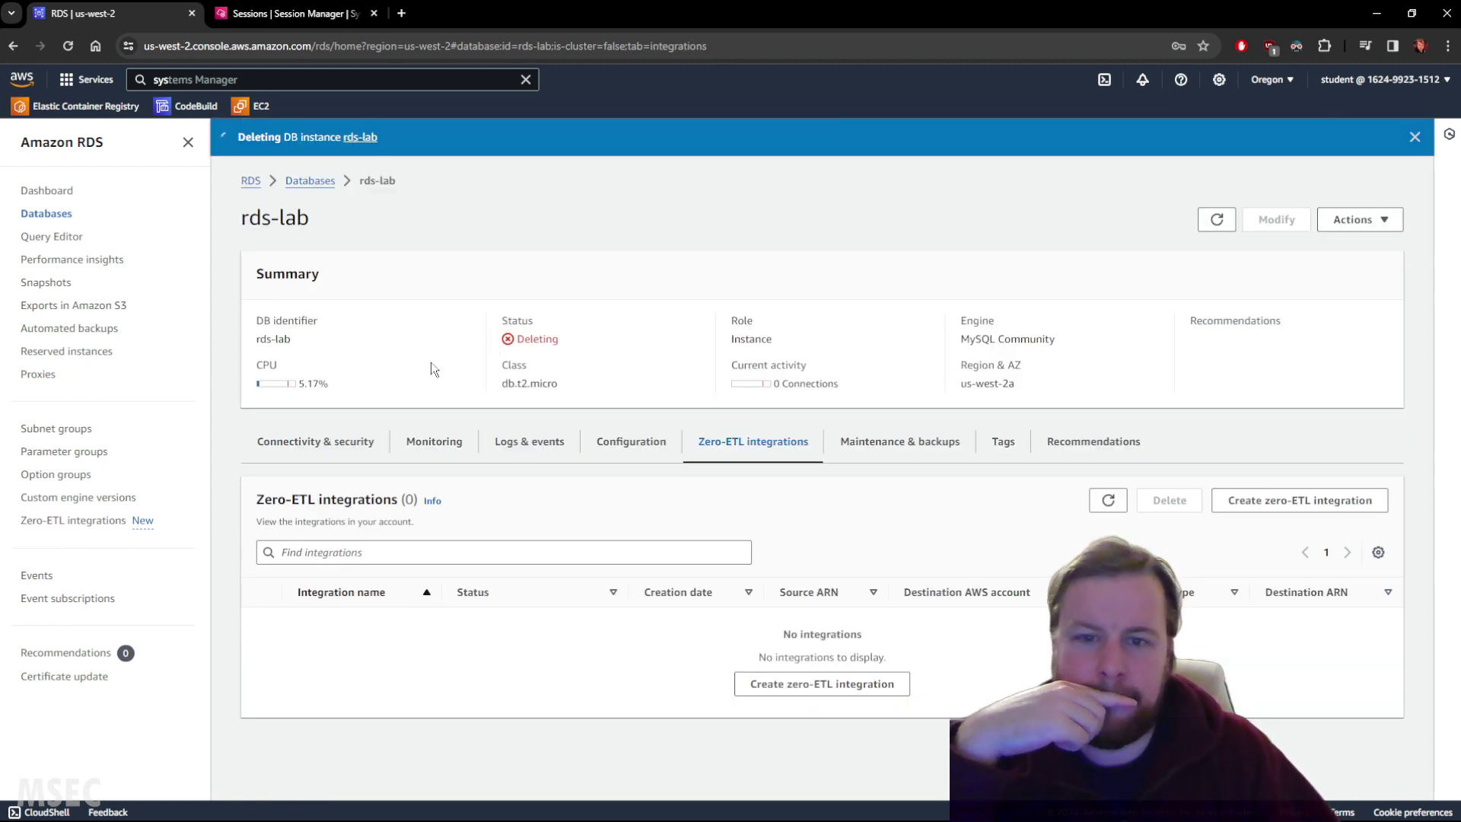
click(622, 452)
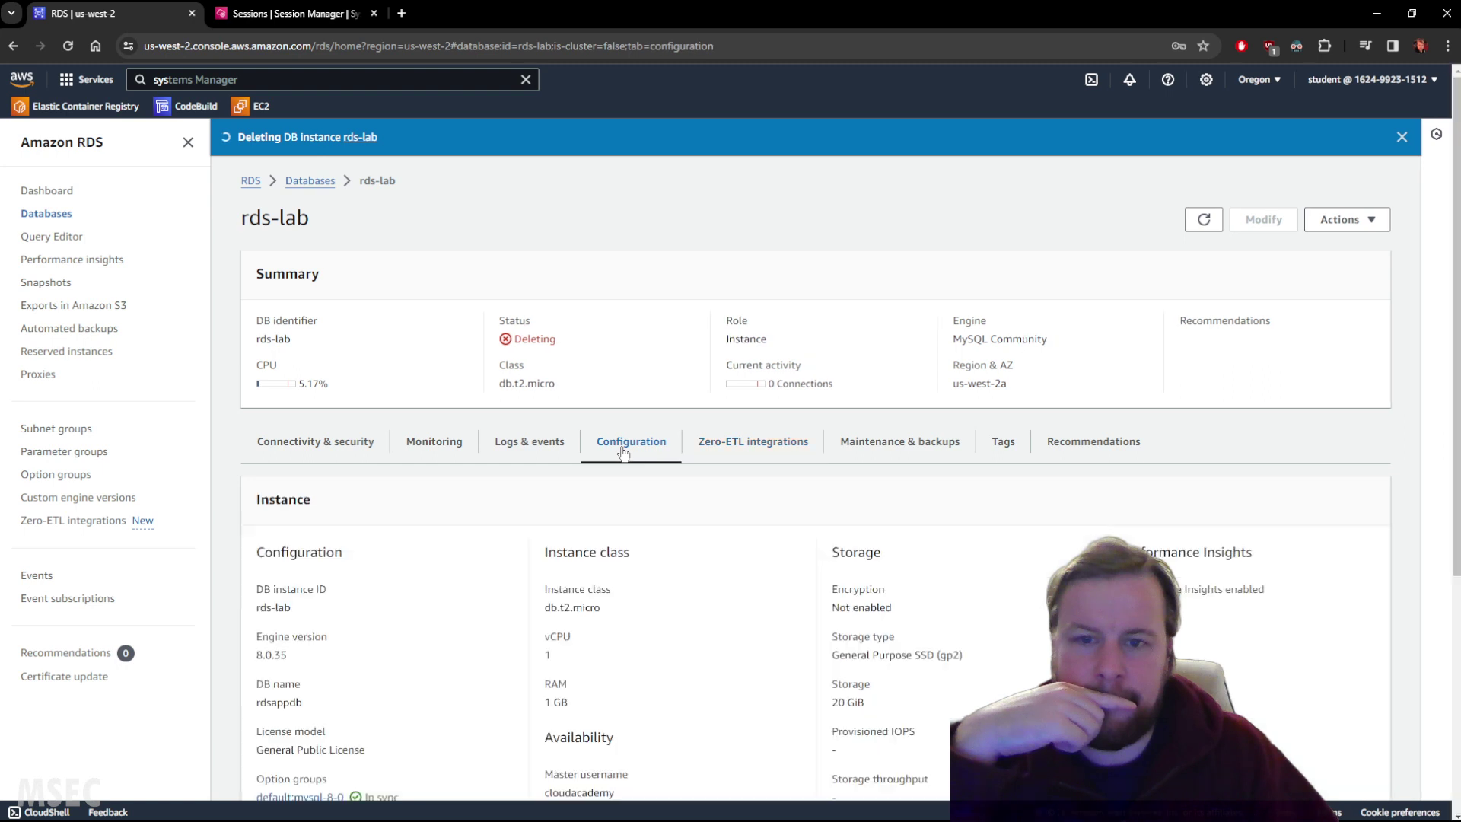
click(919, 458)
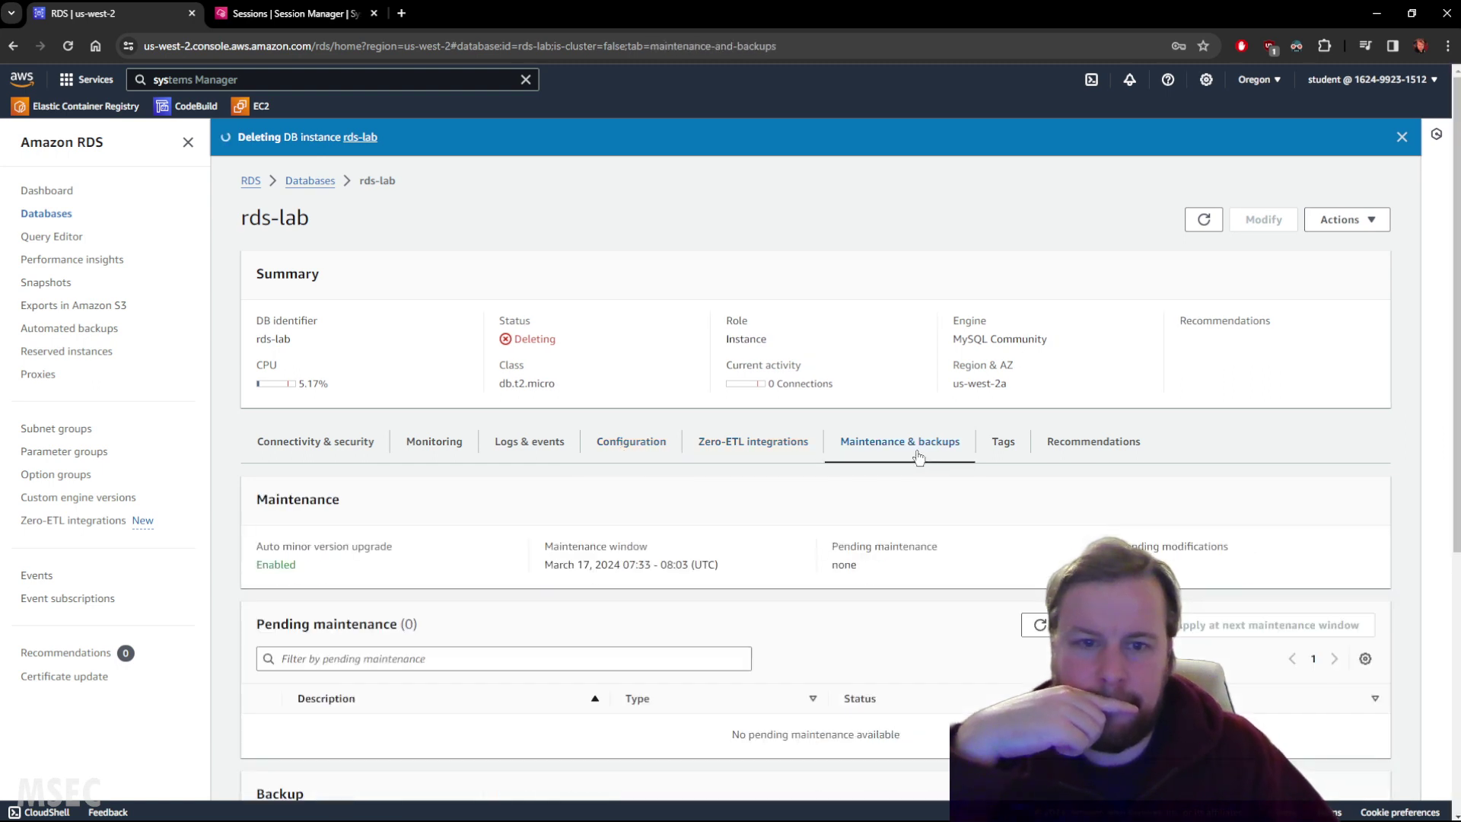
click(316, 448)
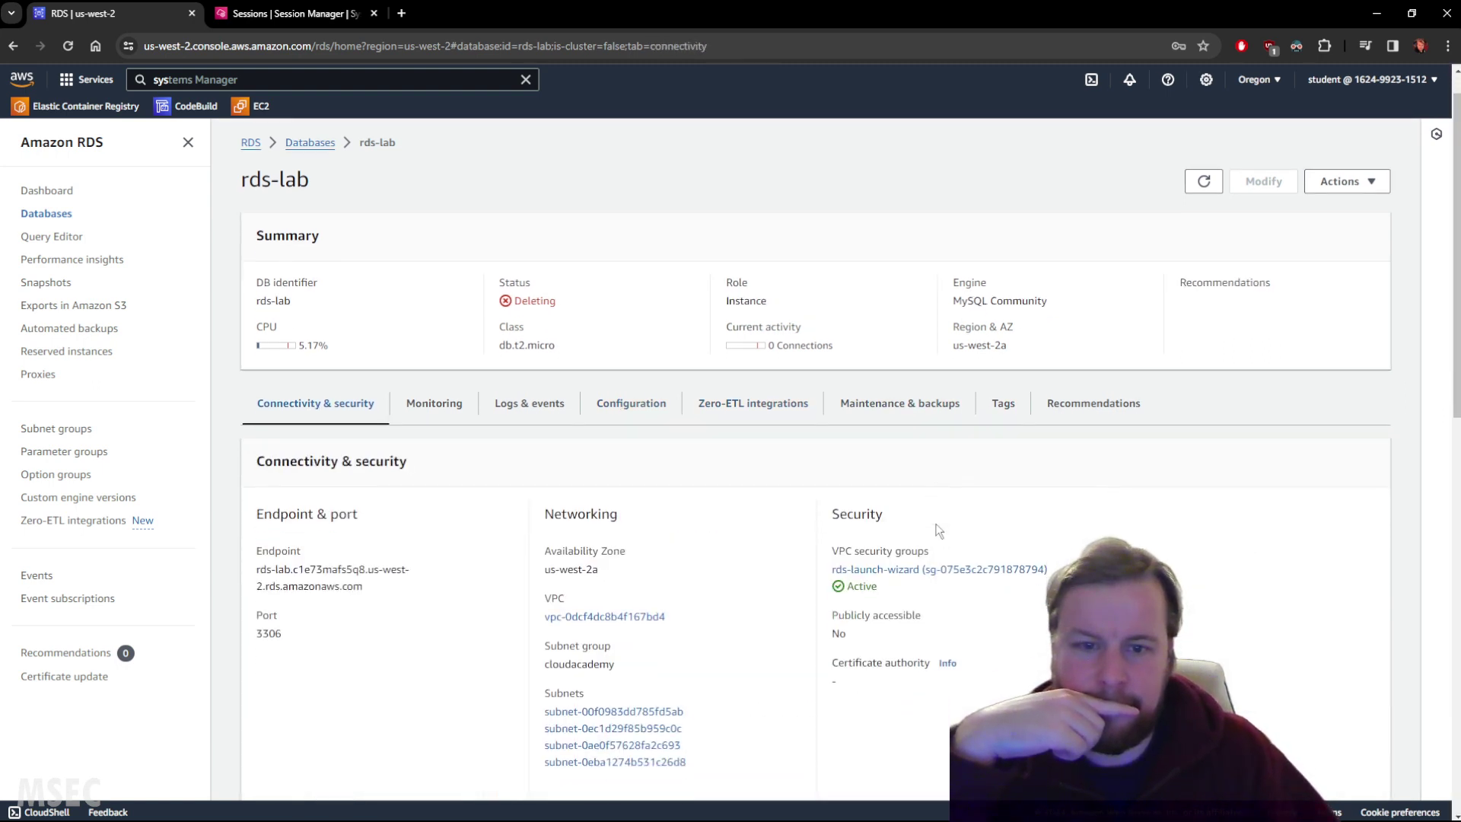
scroll(939, 536, down, 1)
scroll(778, 504, up, 1)
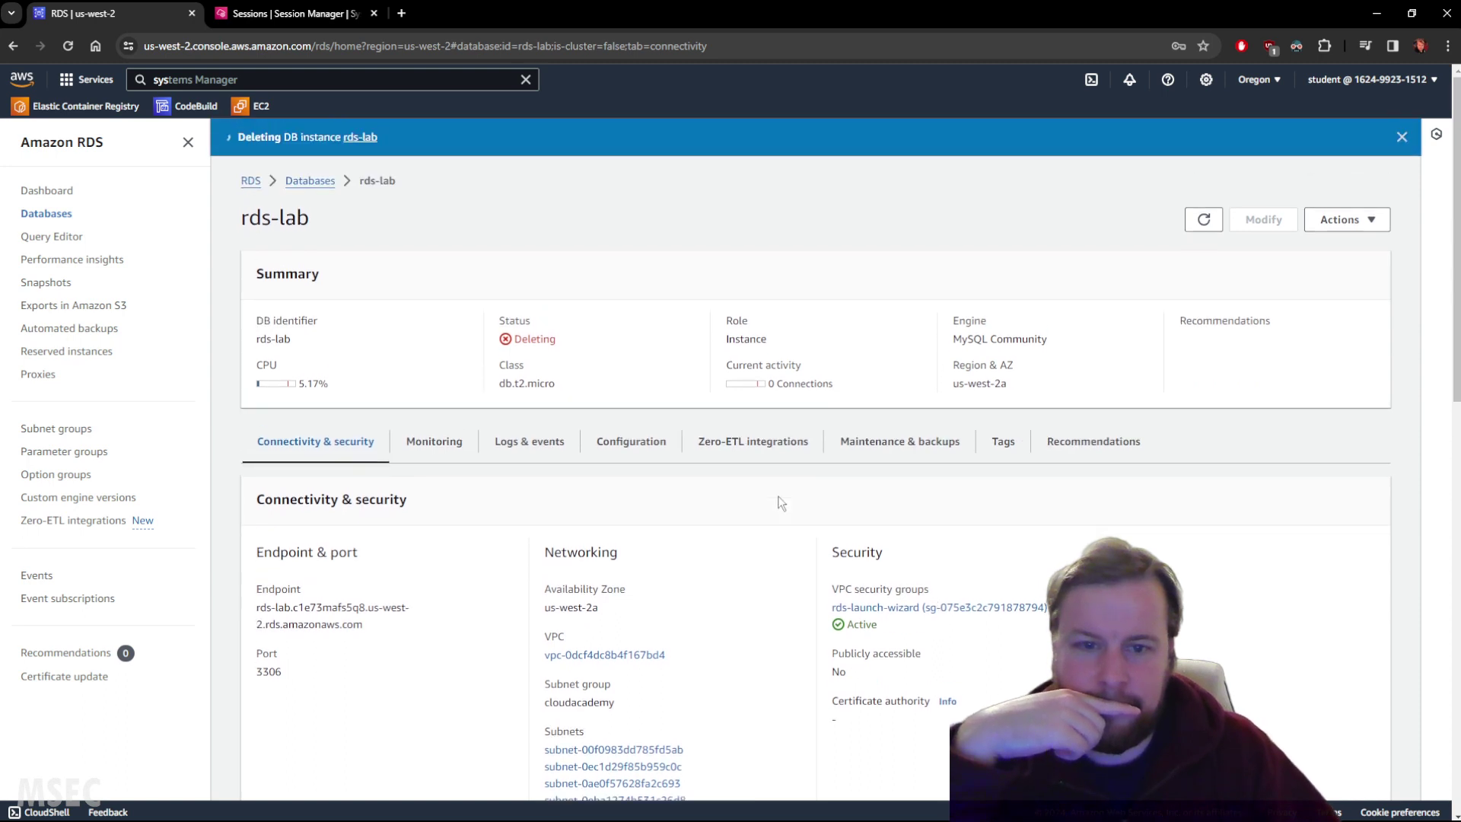
Refresh the rds-lab instance's details and check its deletion status, monitoring and connectivity information.
click(1204, 219)
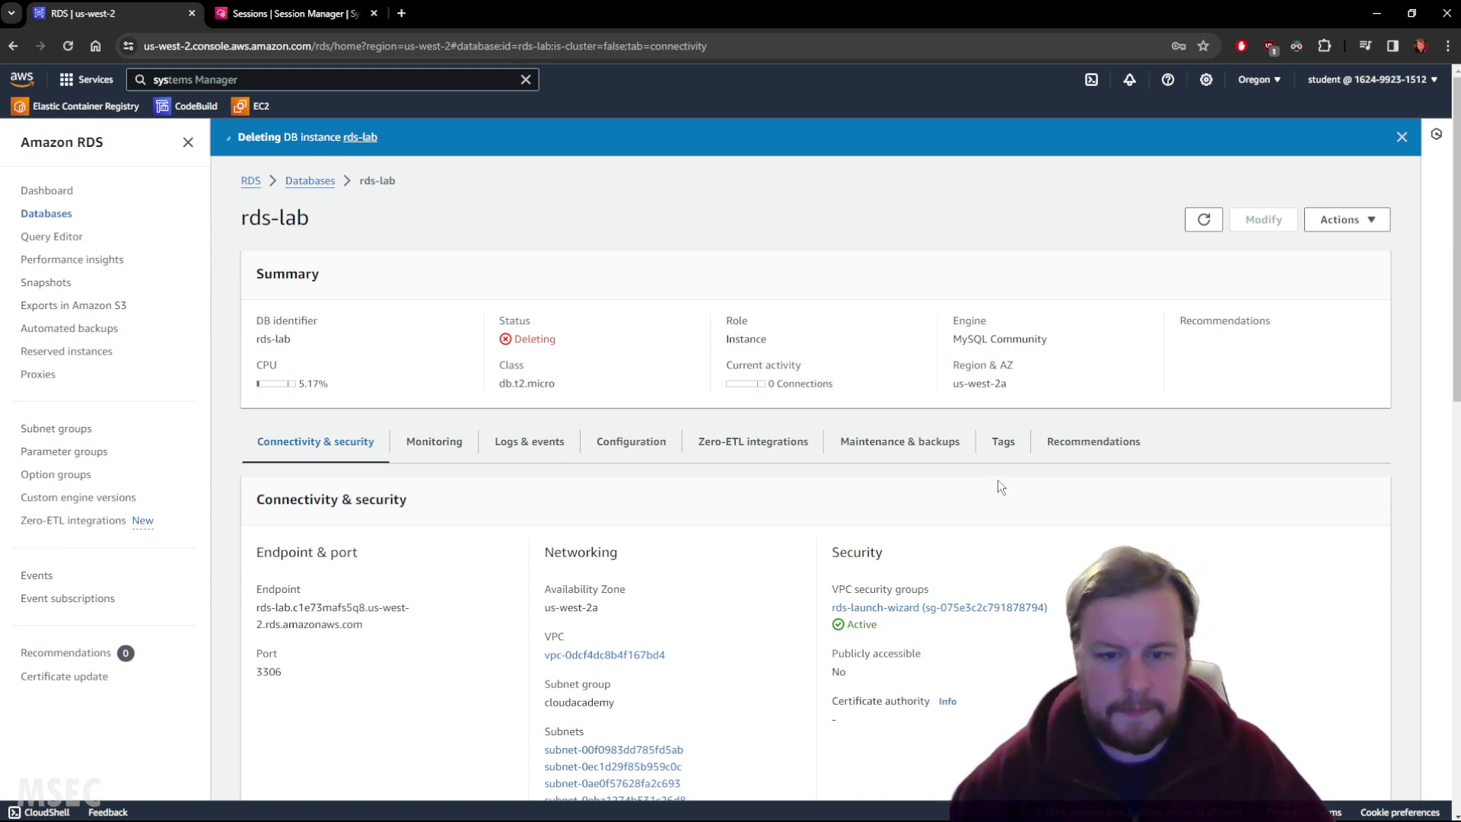
click(415, 448)
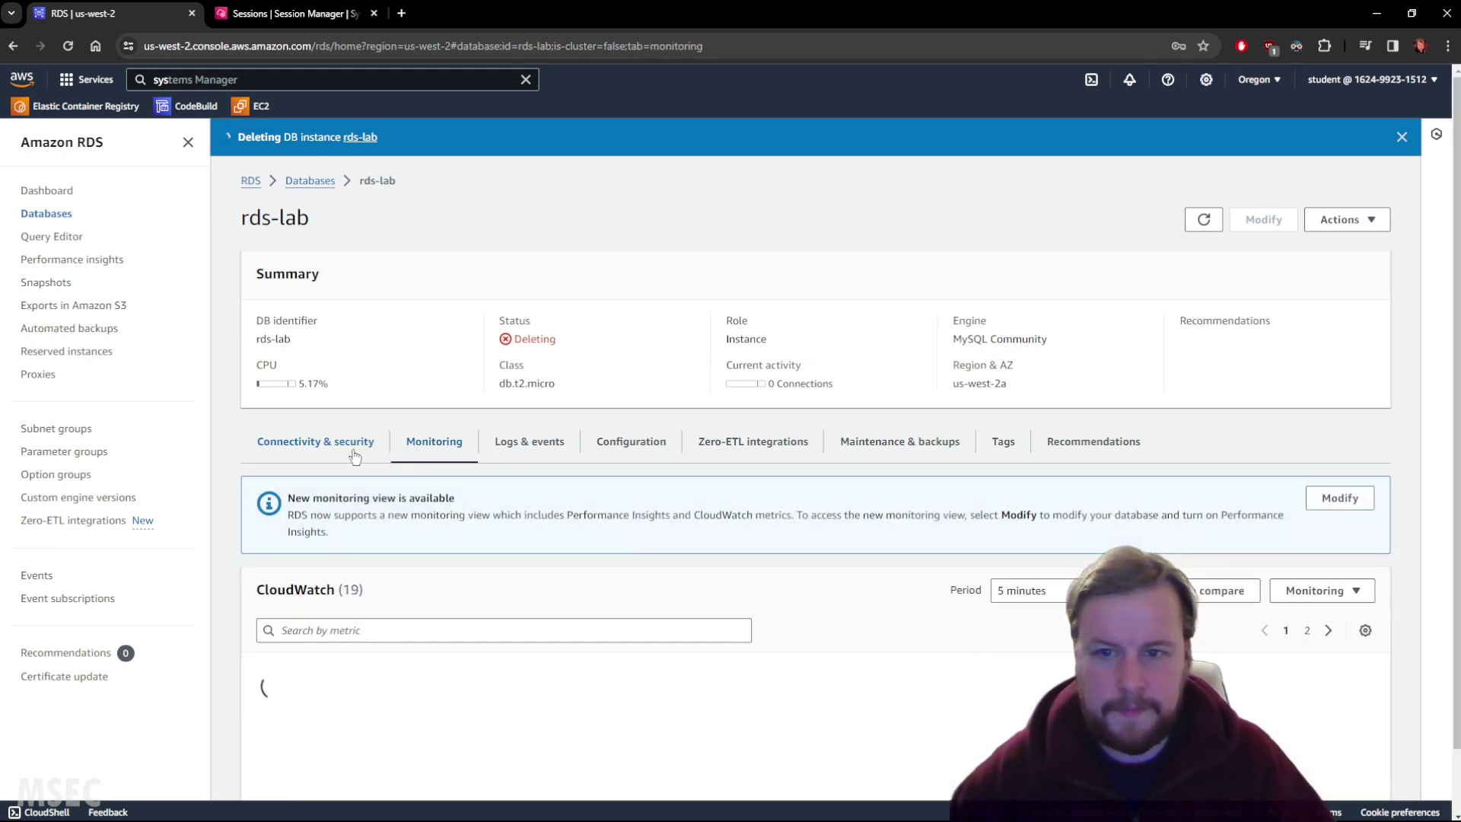
scroll(346, 454, down, 1)
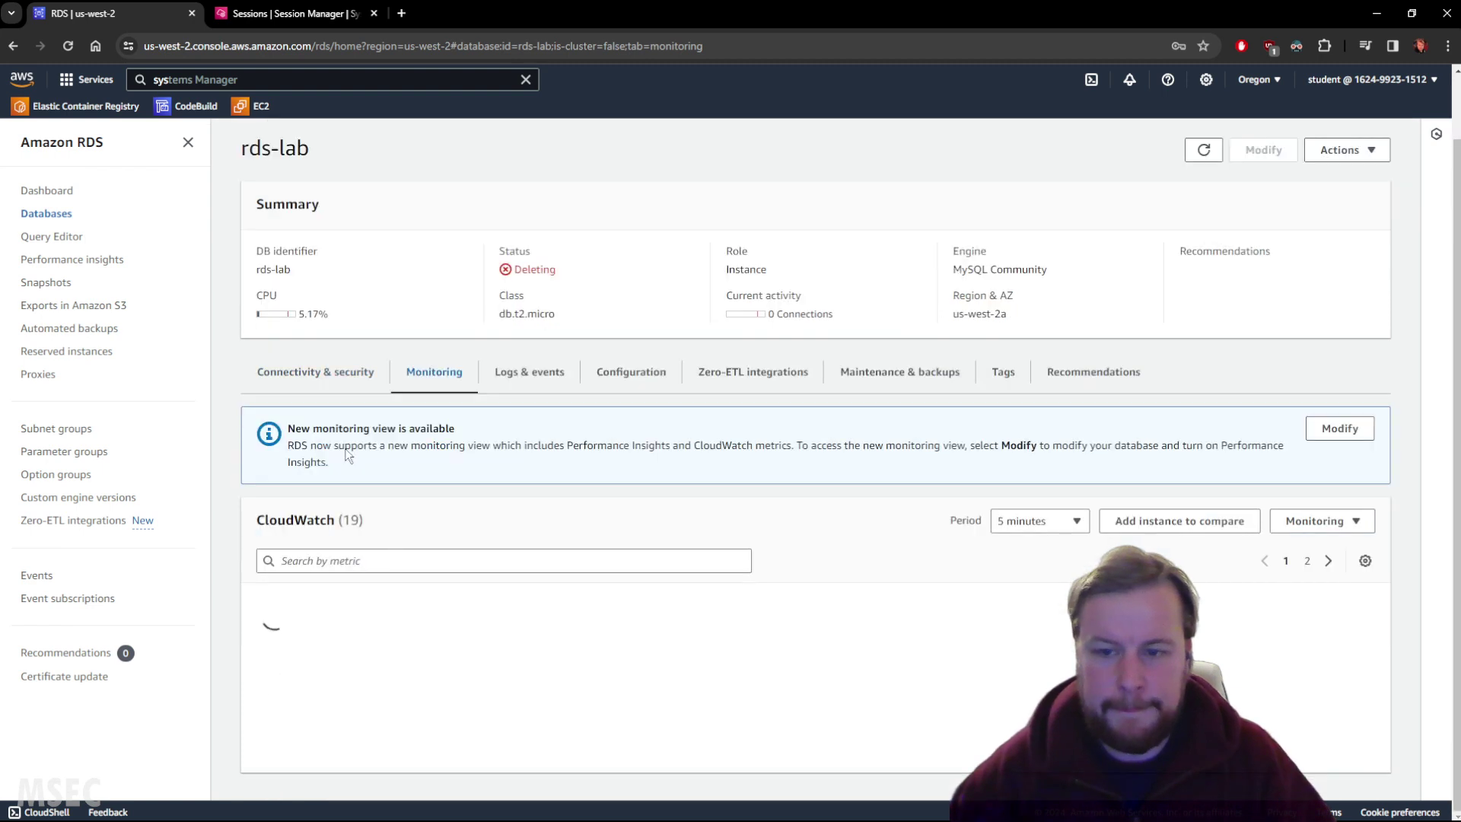
click(344, 378)
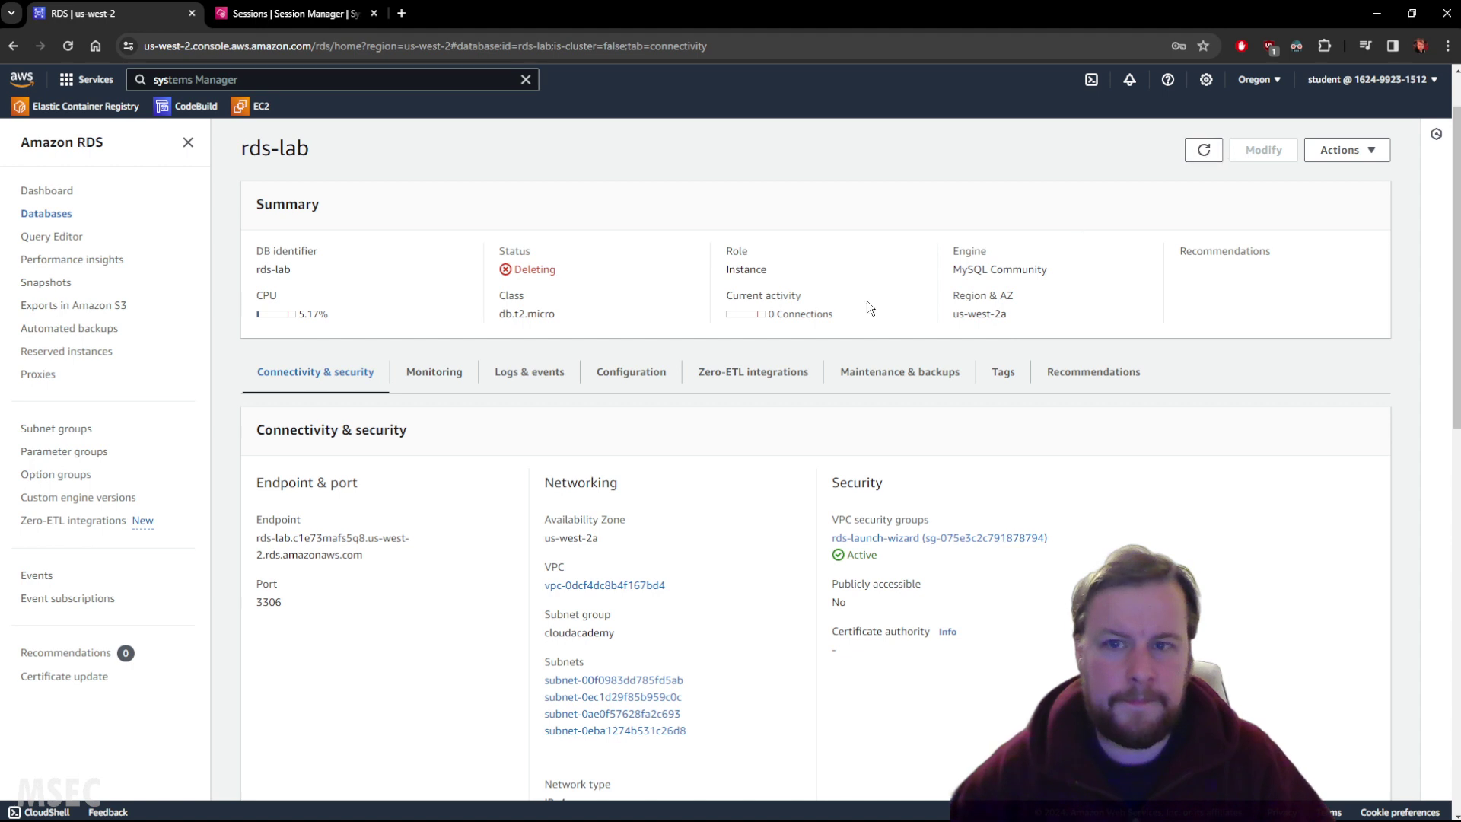
scroll(765, 316, up, 1)
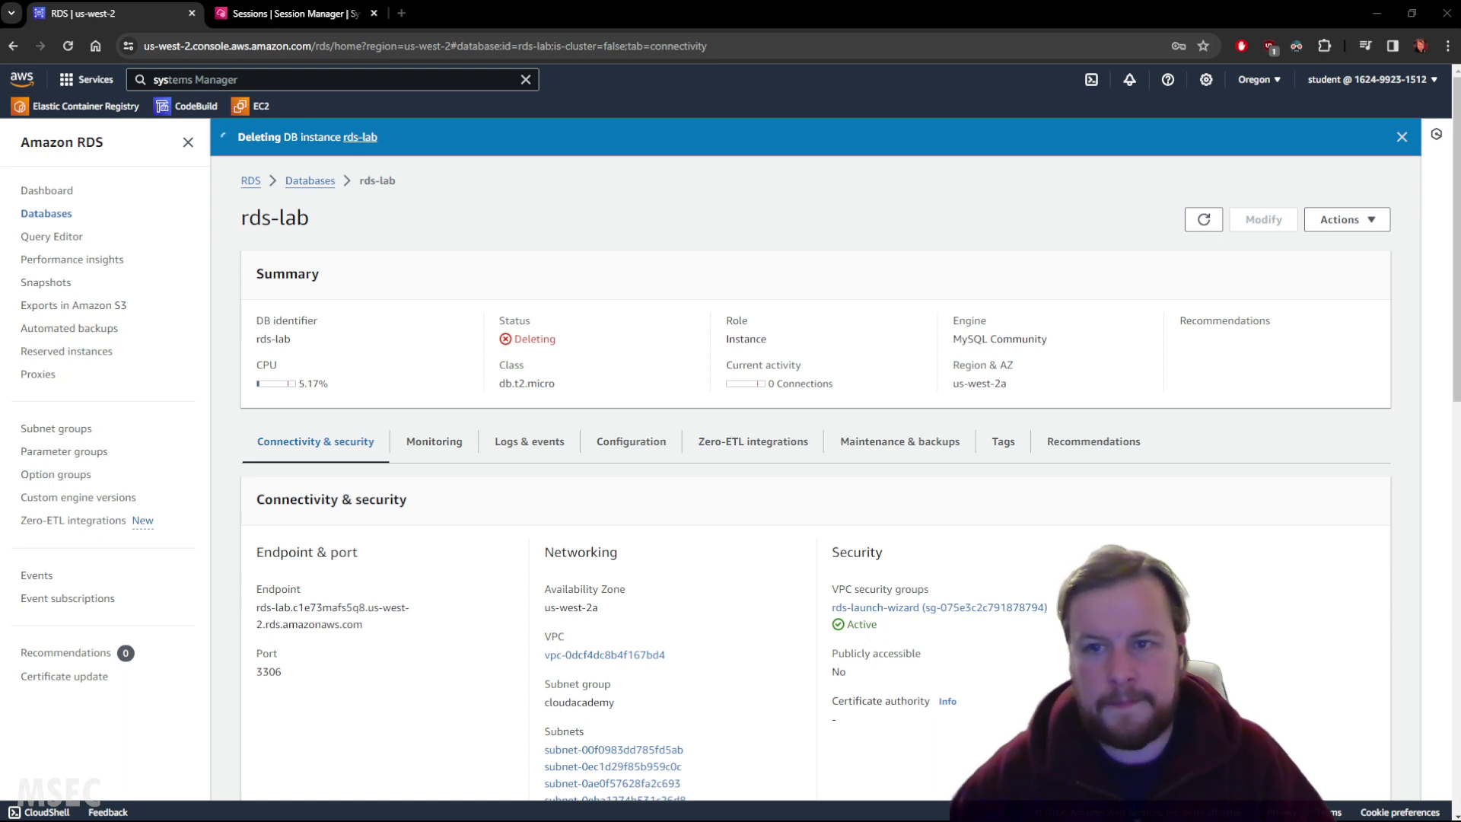
Switch to the Cloud Academy lab window and try to validate the "Deleted the RDS Instance" check.
drag(0, 342, 358, 334)
click(366, 528)
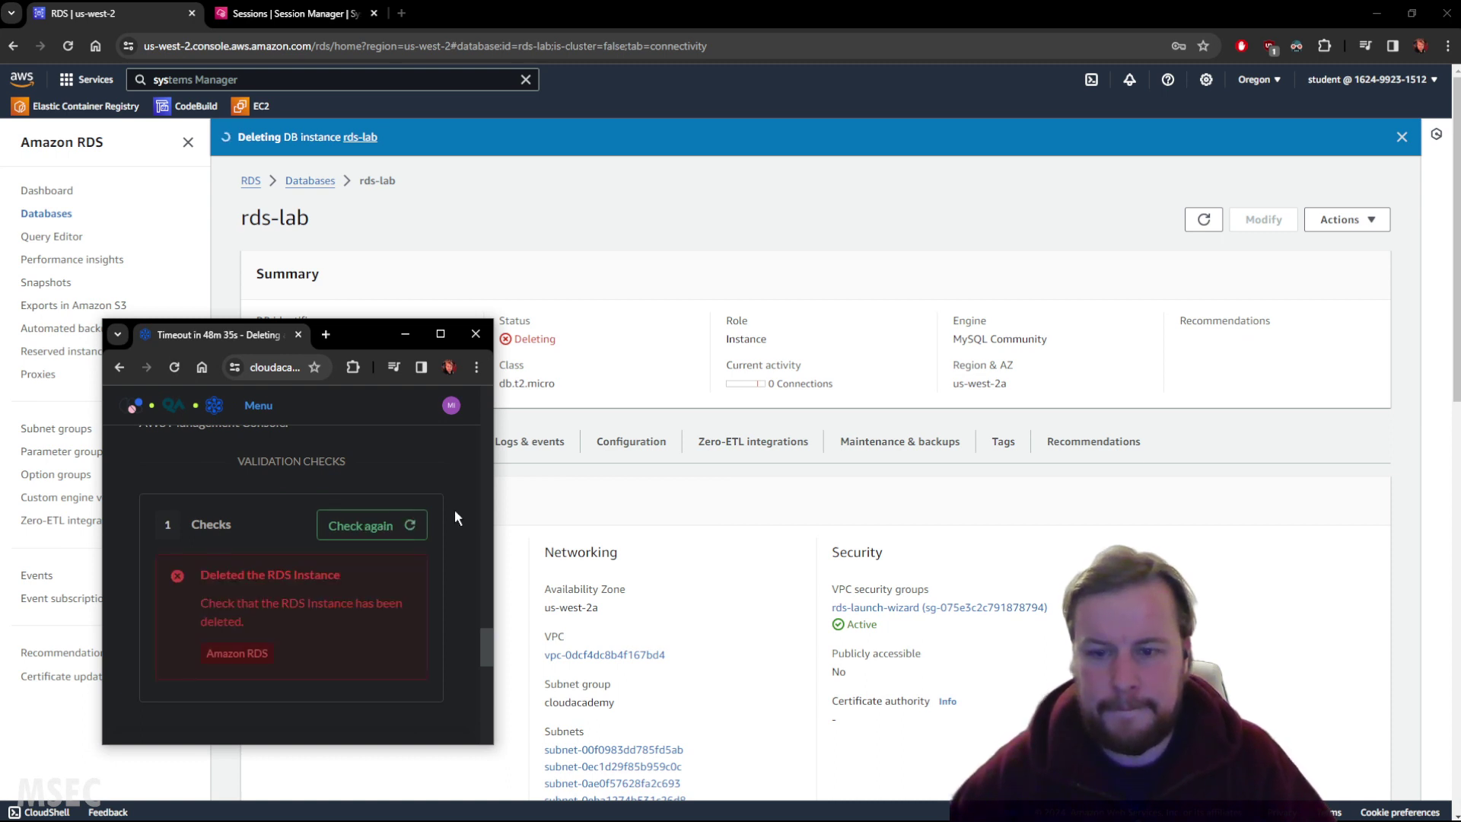
drag(358, 331, 353, 385)
click(402, 389)
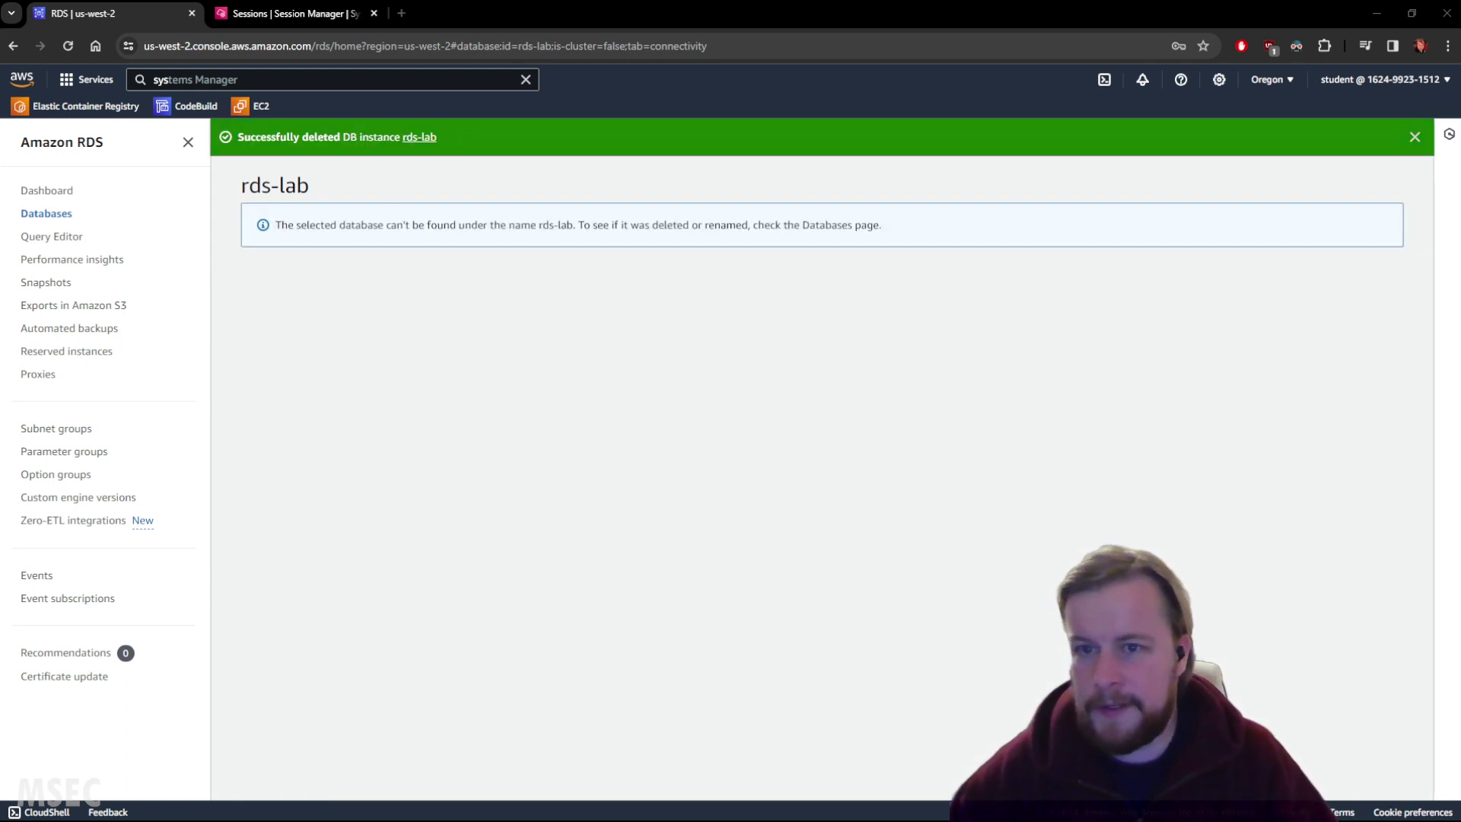
Return to the Cloud Academy lab window, rerun the "Deleted the RDS Instance" validation check, and put the window away.
key(alt+Tab)
drag(645, 381, 539, 322)
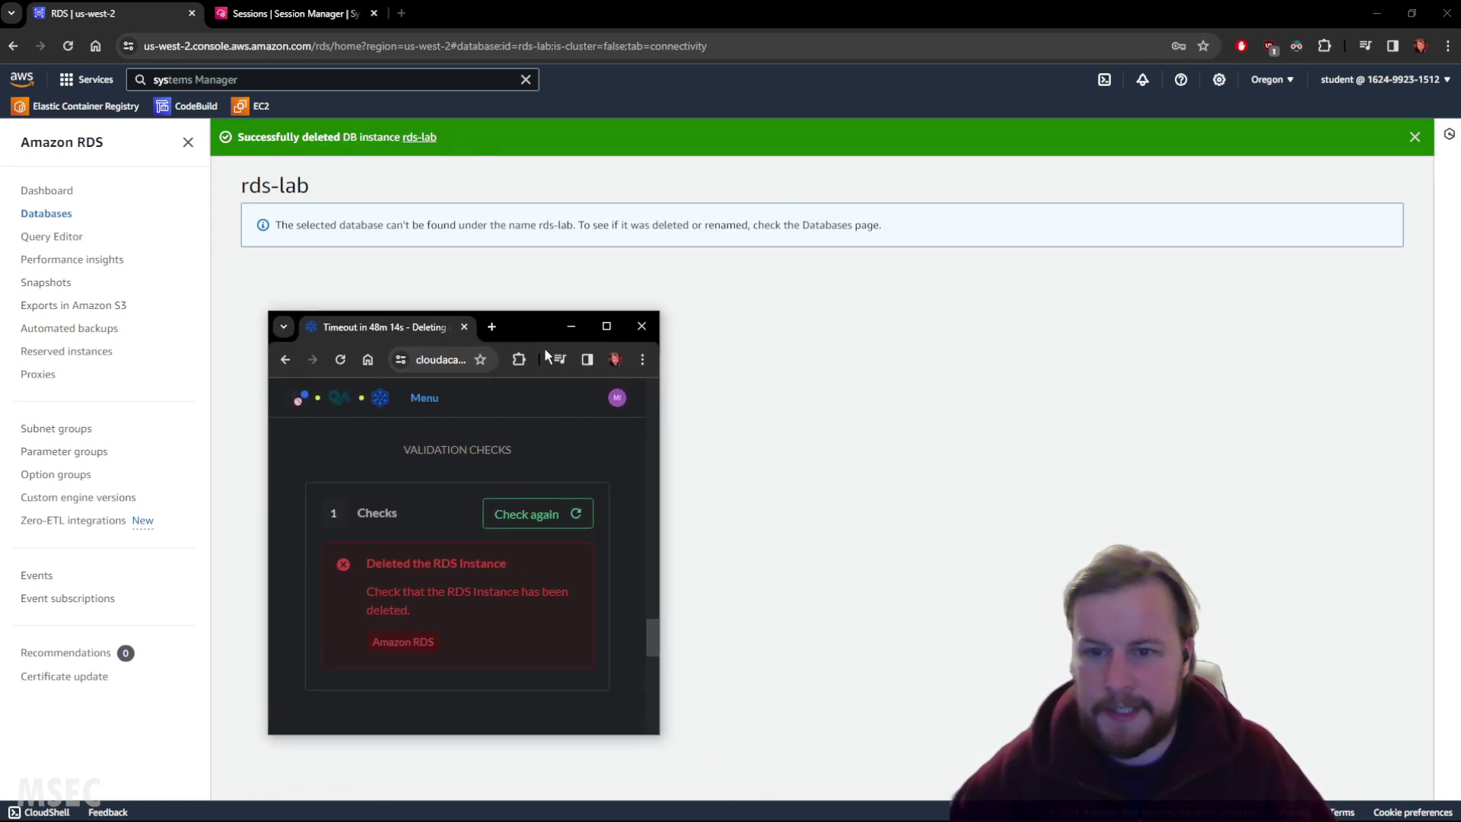
click(523, 526)
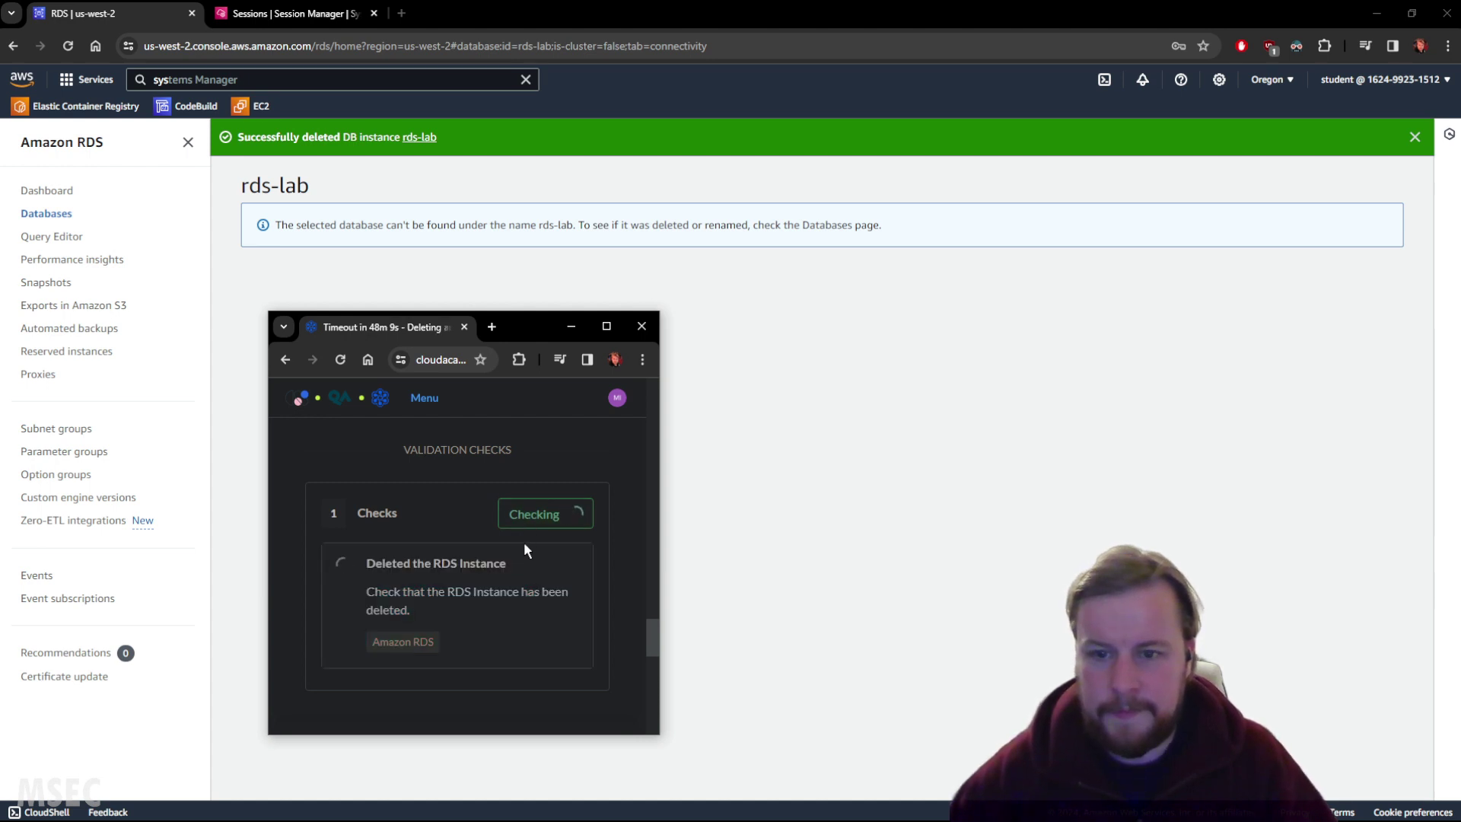
drag(407, 328, 244, 323)
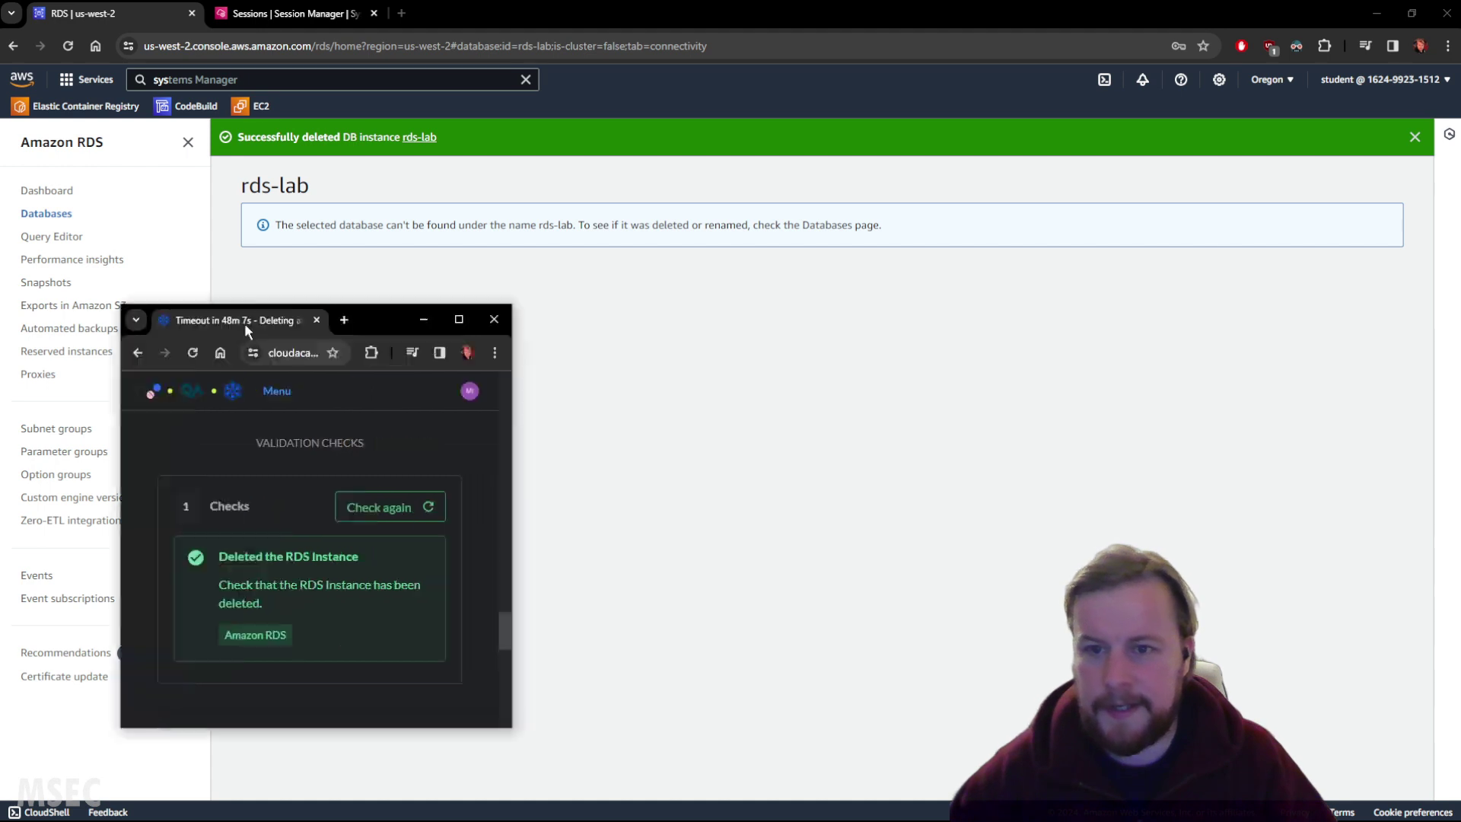
key(alt+Tab)
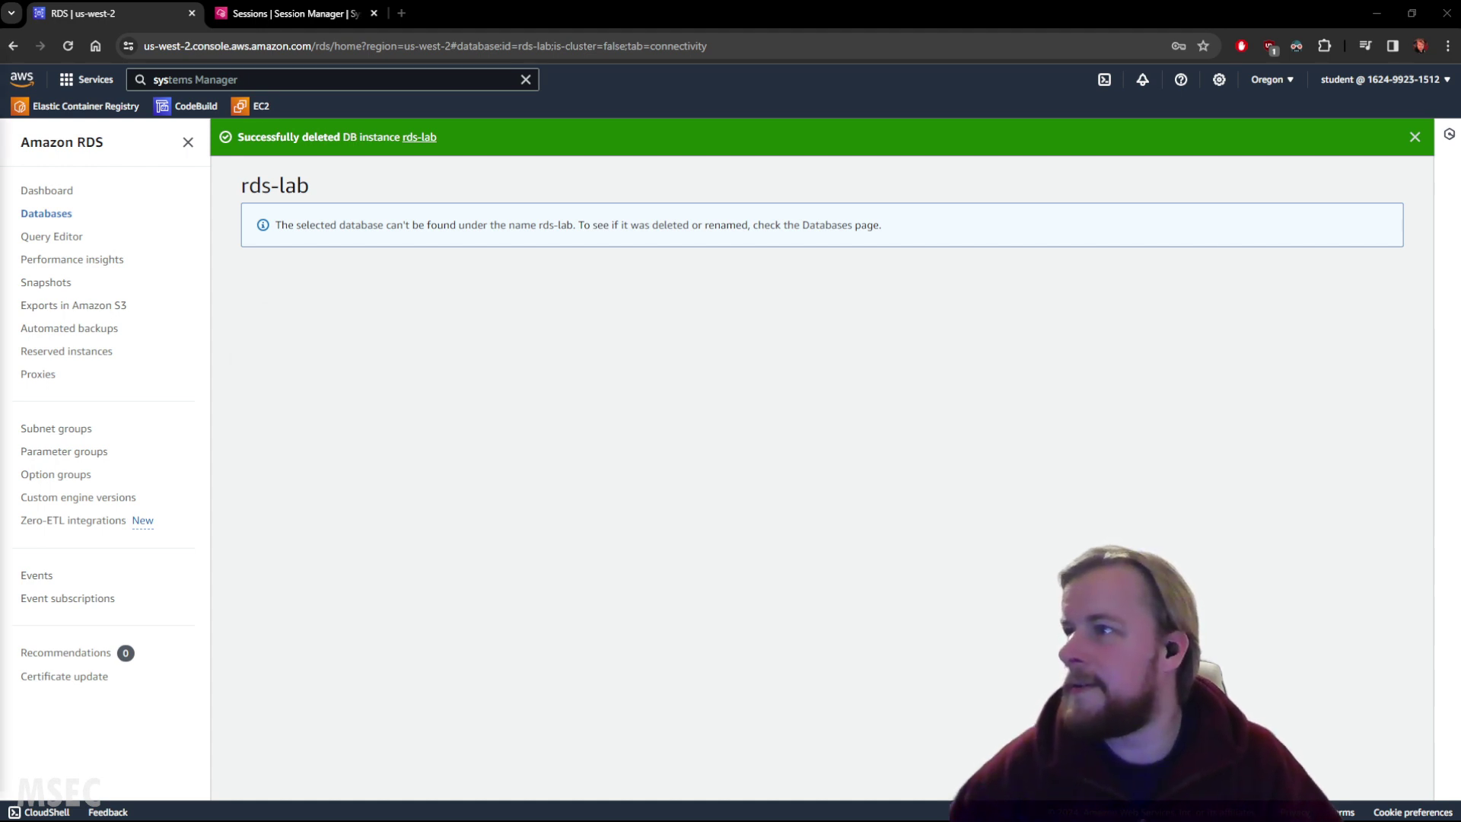